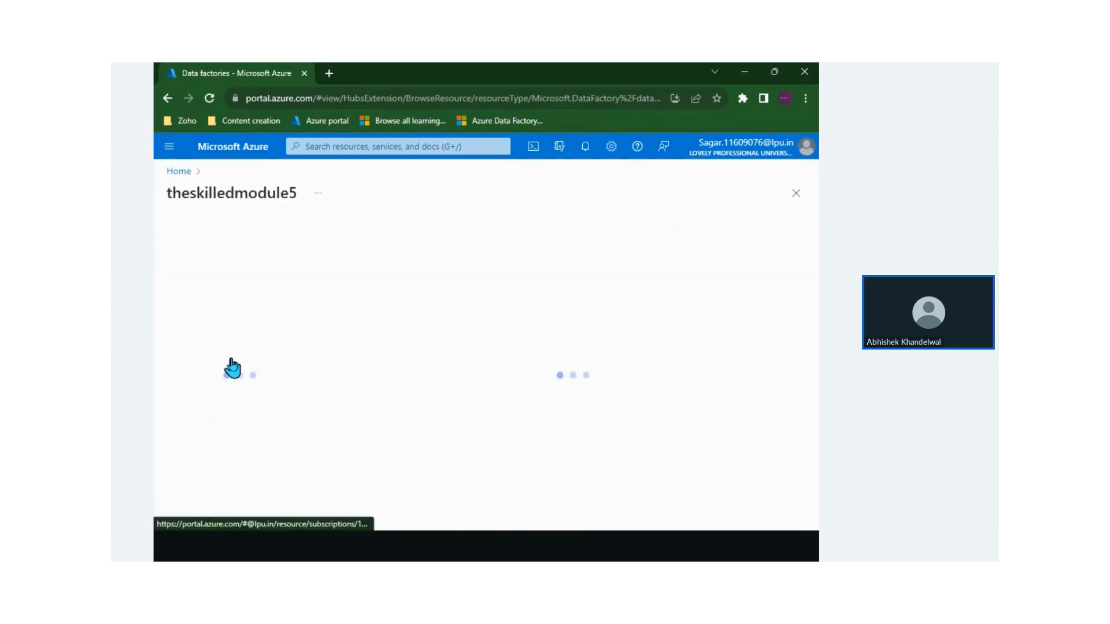
# Scroll down to the Overview section of the theskilledmodule5 data factory
pyautogui.scroll(-1, 514, 446)
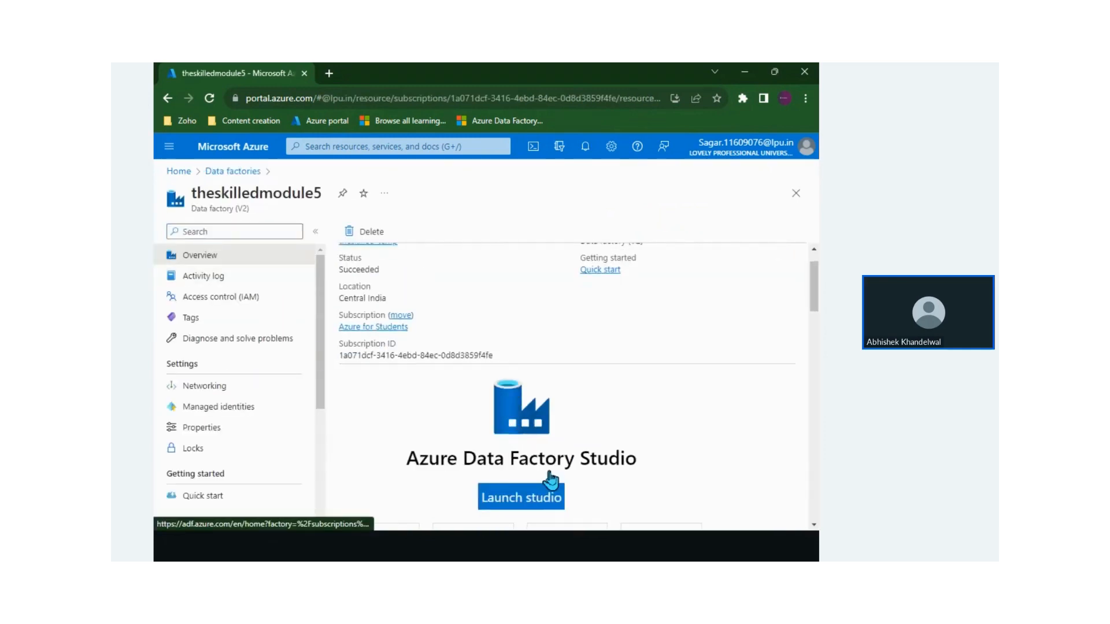
# Launch Data Factory Studio for theskilledmodule5 from its Overview page
pyautogui.click(552, 498)
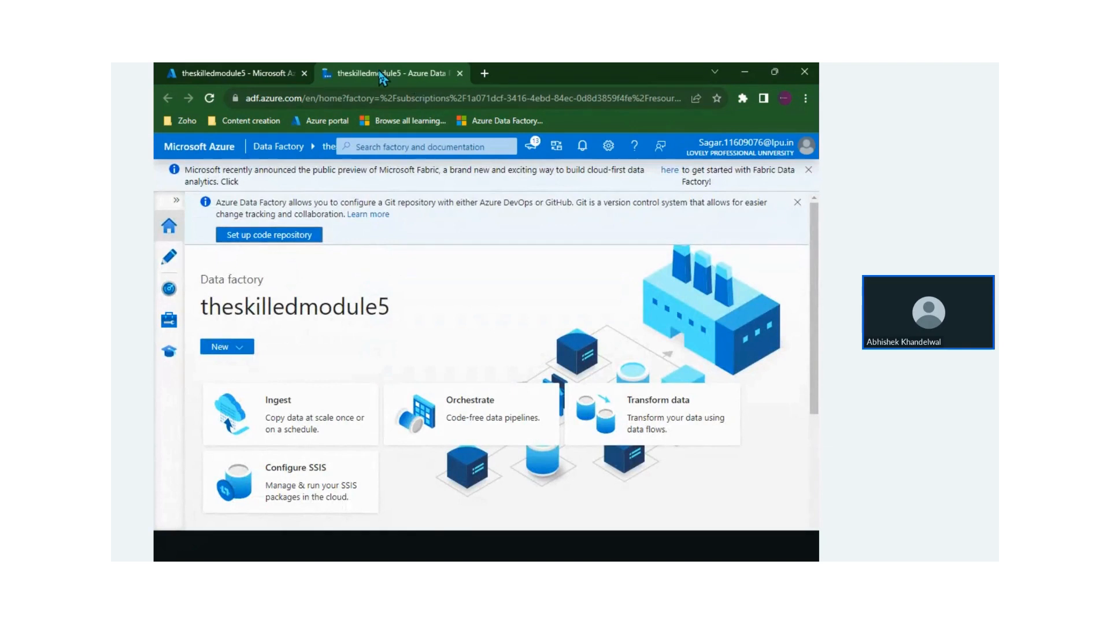
# Go to Manage > Linked services and start a new linked service
pyautogui.click(164, 328)
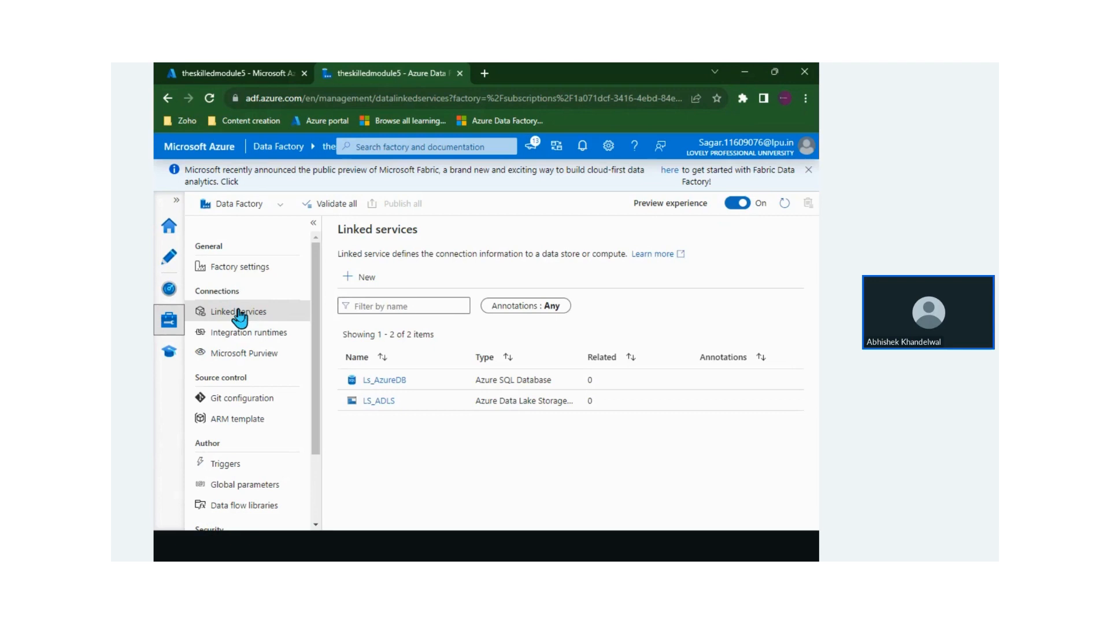
pyautogui.moveTo(358, 253); pyautogui.dragTo(459, 255)
pyautogui.click(451, 253)
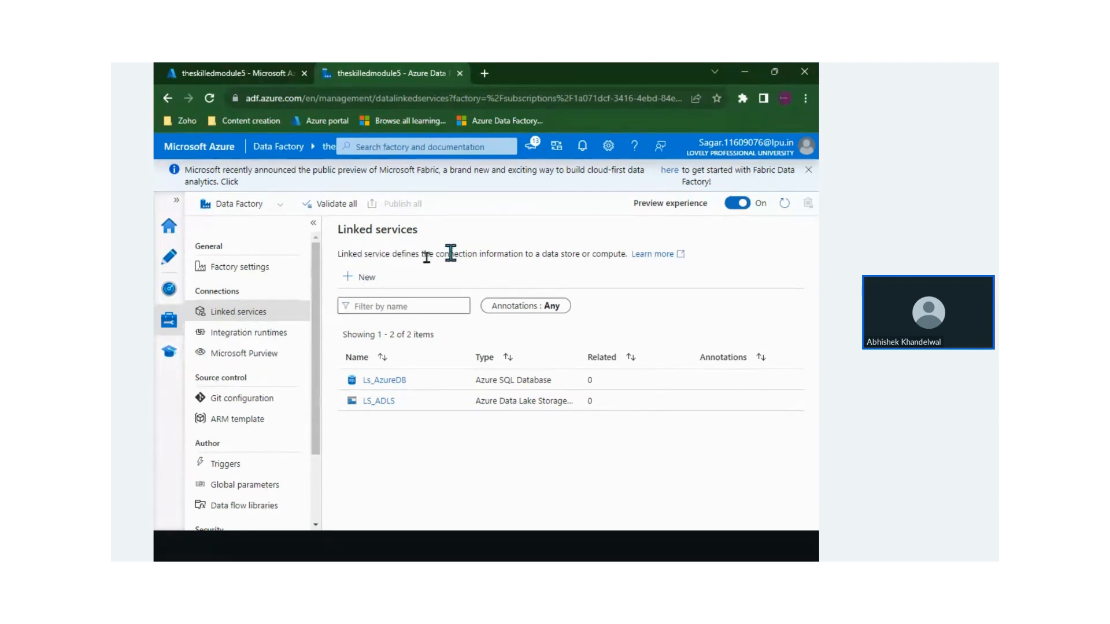
pyautogui.click(361, 278)
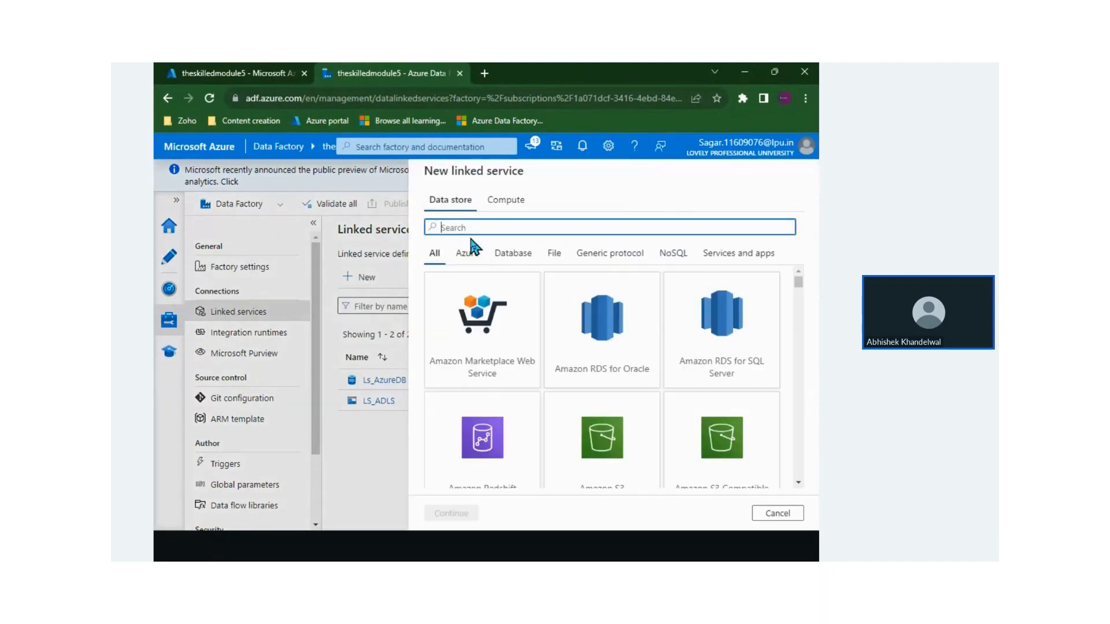
# Search 'azure sql', preview the Azure SQL Database form's AutoResolveIntegrationRuntime setting, then cancel
pyautogui.write('azure dtaa')
pyautogui.press('BackSpace')
pyautogui.press('BackSpace')
pyautogui.press('BackSpace')
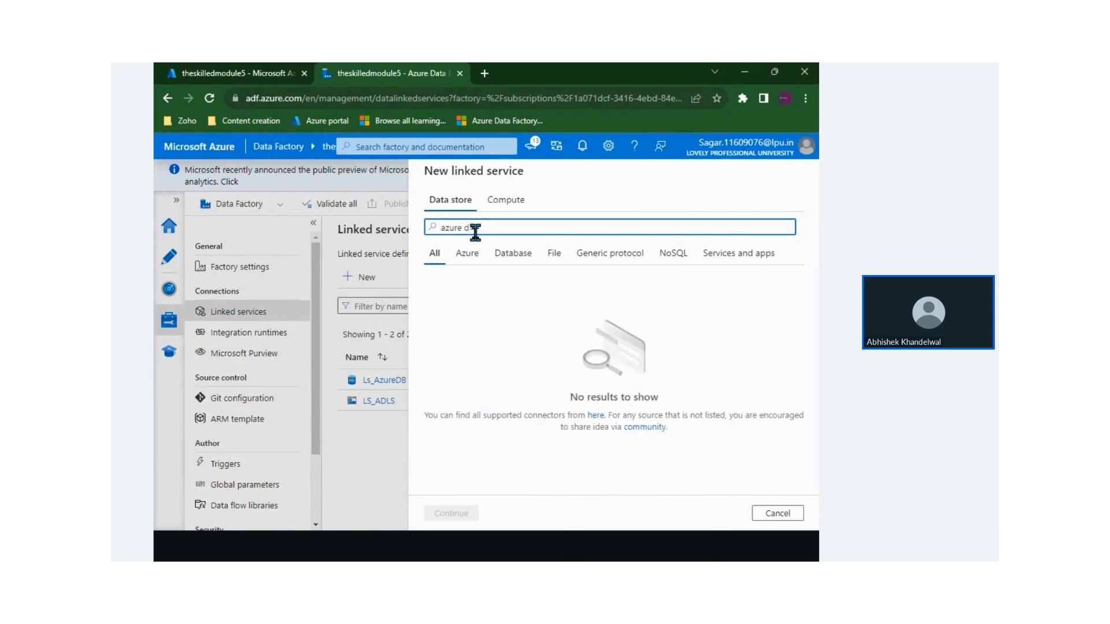
pyautogui.press('BackSpace')
pyautogui.write('sql')
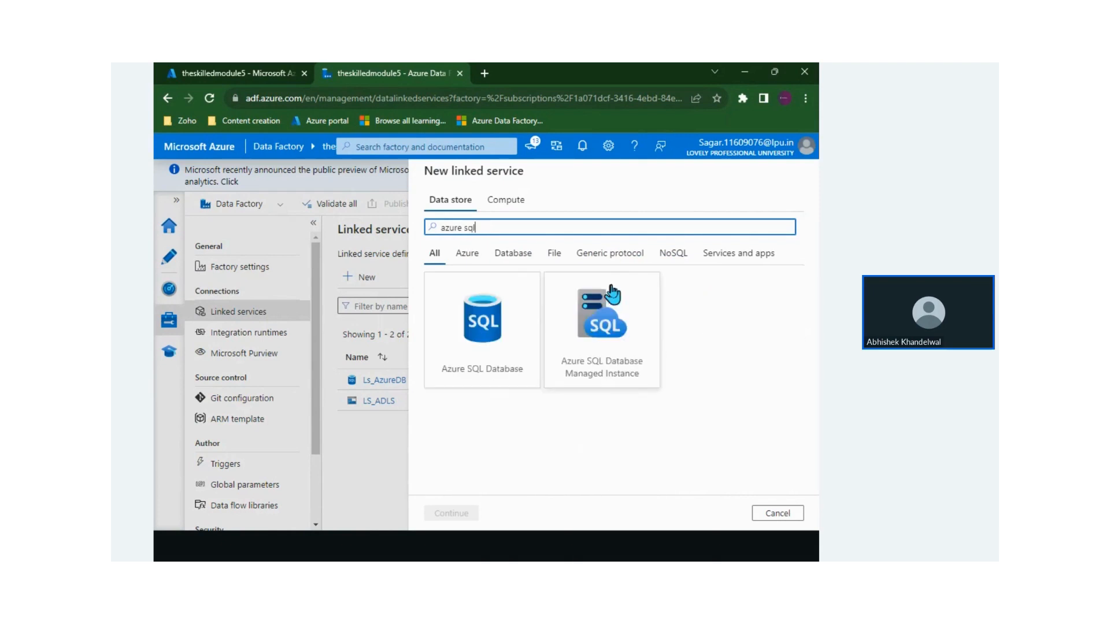
pyautogui.click(485, 379)
pyautogui.click(452, 514)
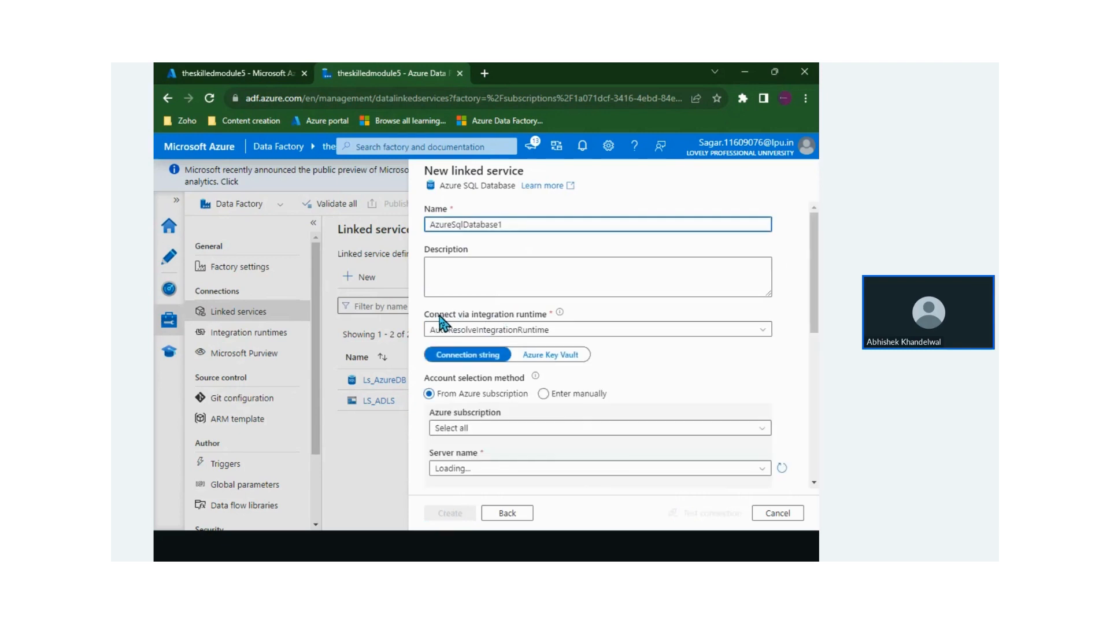
pyautogui.moveTo(439, 315); pyautogui.dragTo(512, 319)
pyautogui.tripleClick(527, 321)
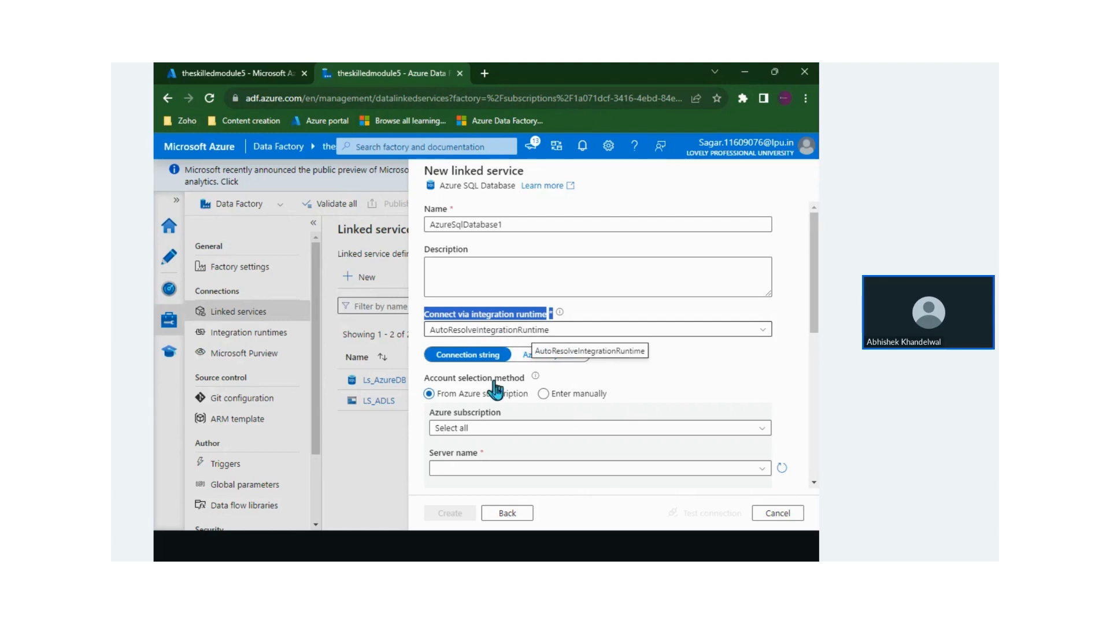
pyautogui.click(756, 513)
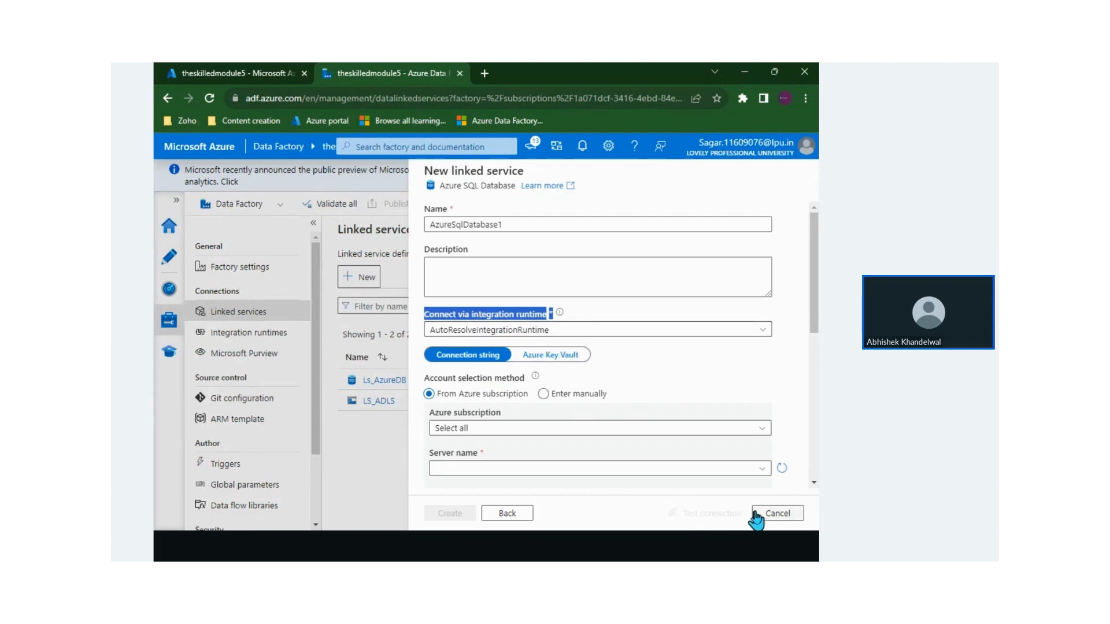
# View AutoResolveIntegrationRuntime's settings, including its Data flow runtime tab, then close them
pyautogui.click(259, 333)
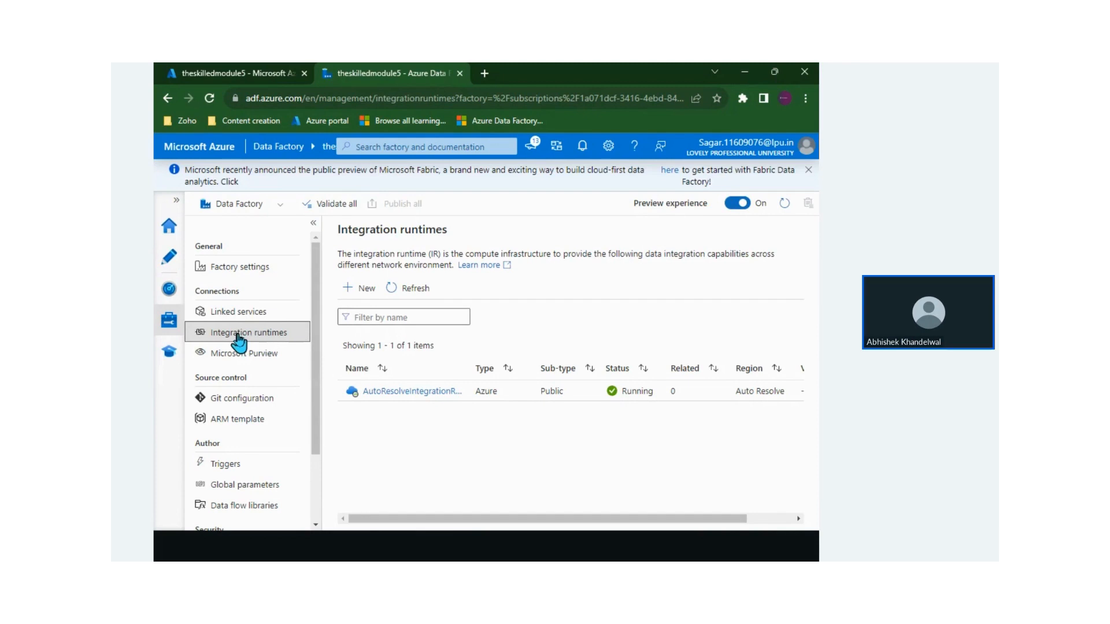
pyautogui.click(389, 392)
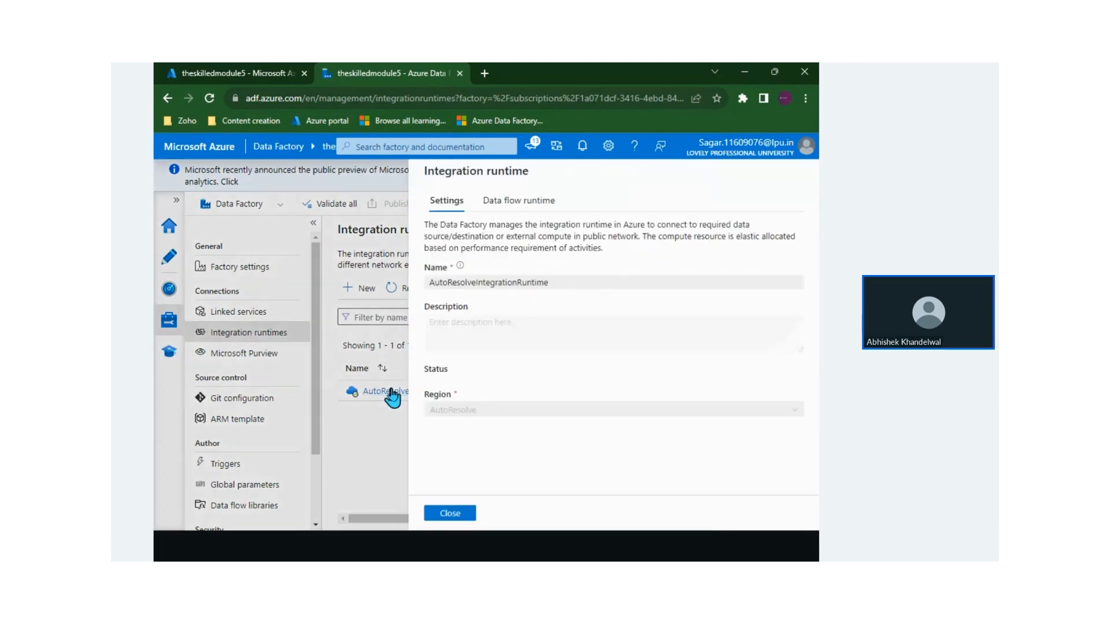
pyautogui.click(495, 202)
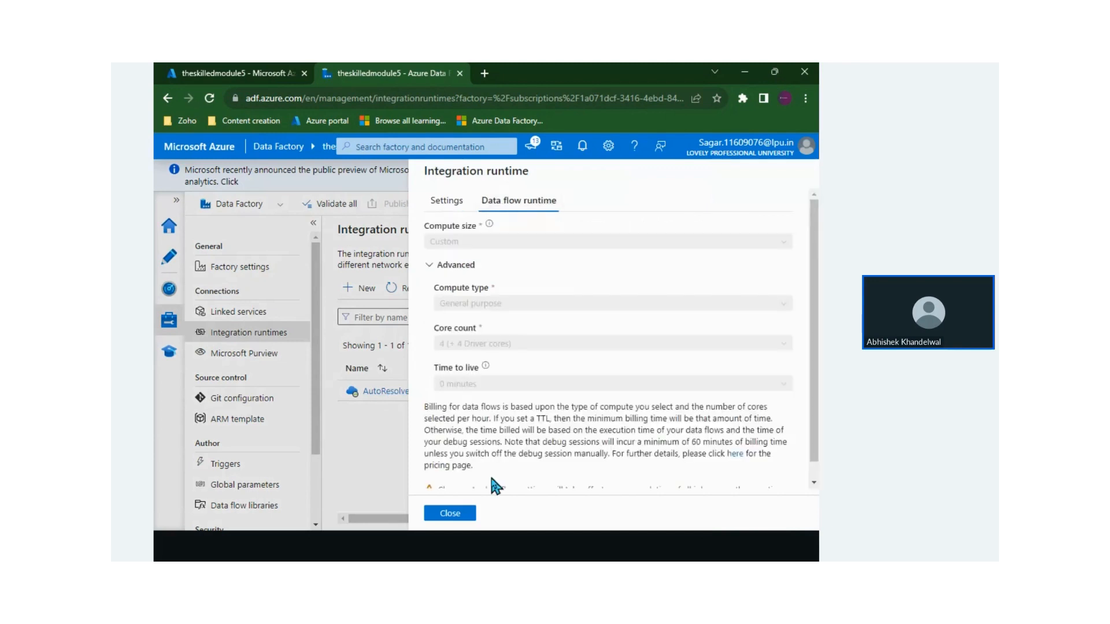
pyautogui.click(460, 513)
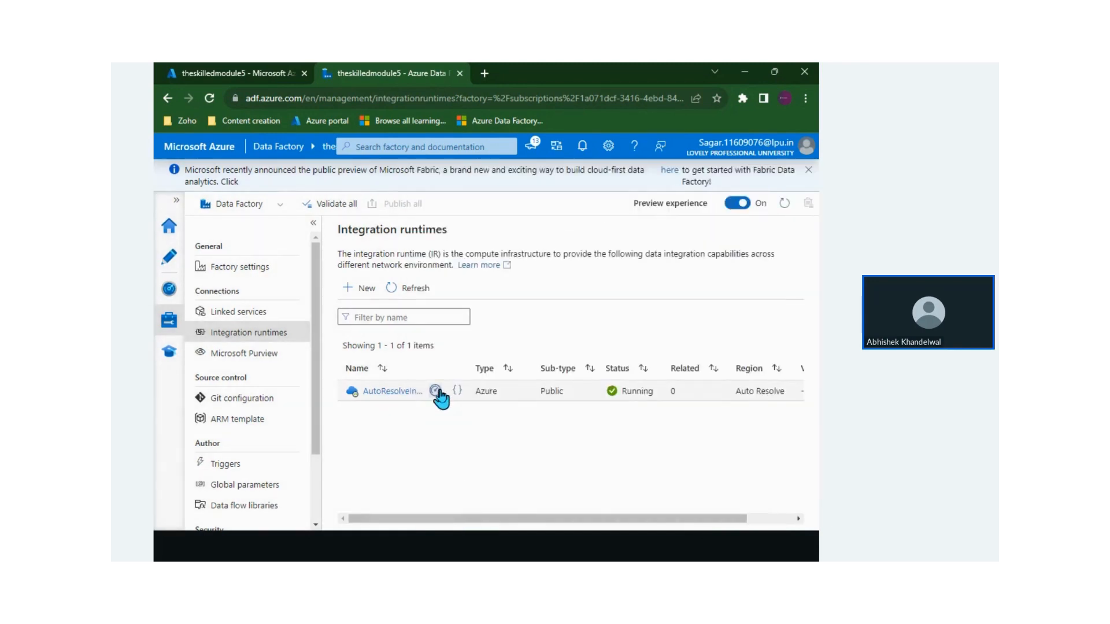
# Check the runtime's monitoring details and Activities tab, then return to the runtimes list
pyautogui.click(437, 392)
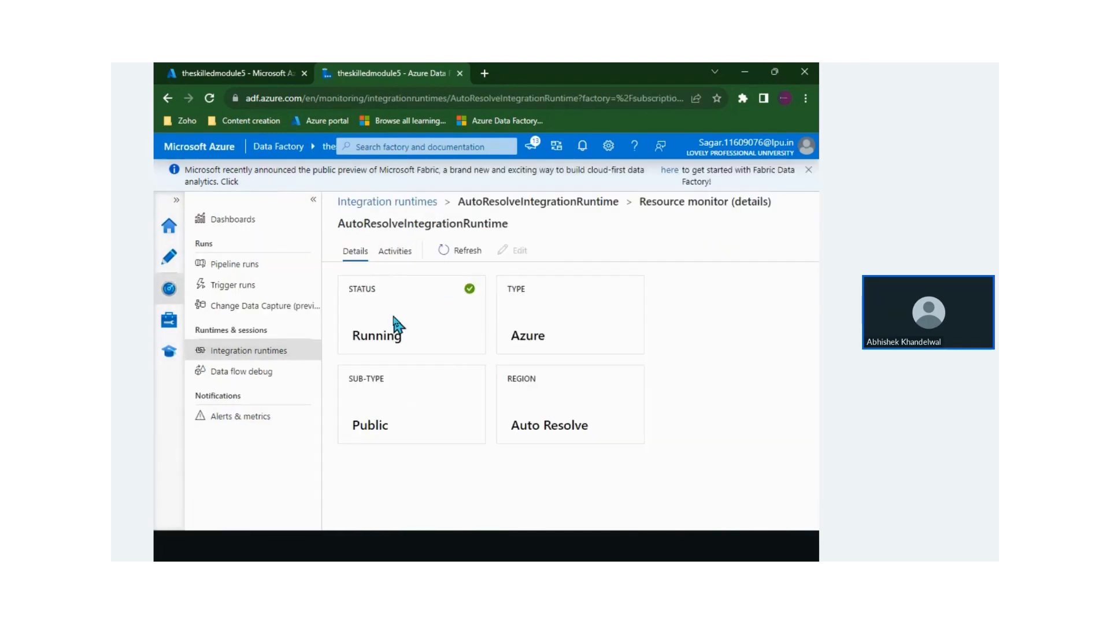
pyautogui.doubleClick(526, 334)
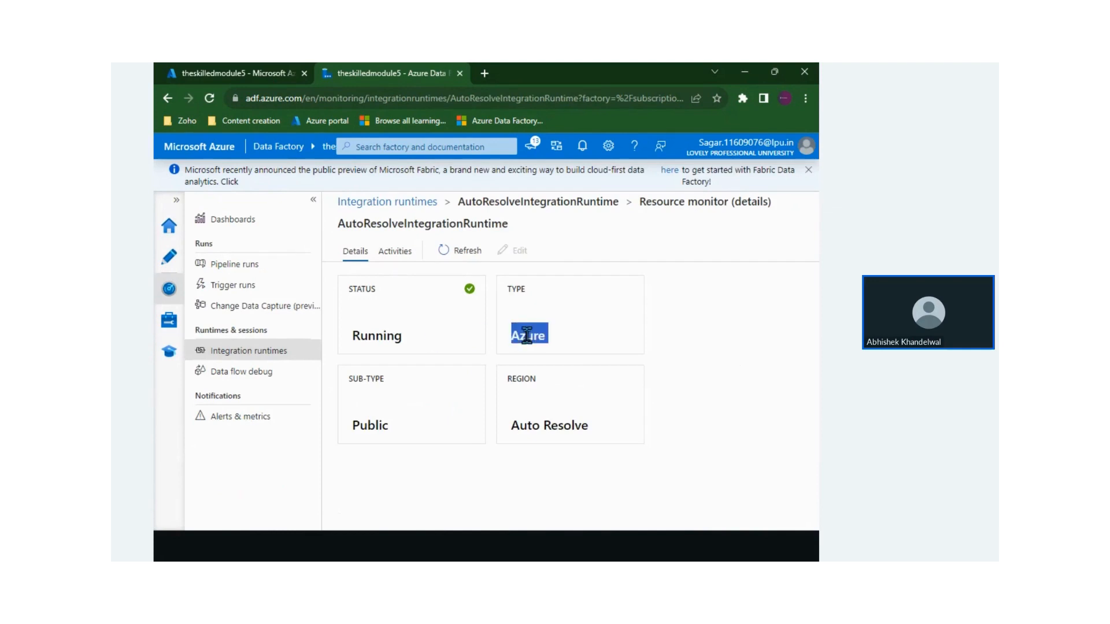
pyautogui.click(385, 338)
pyautogui.click(392, 254)
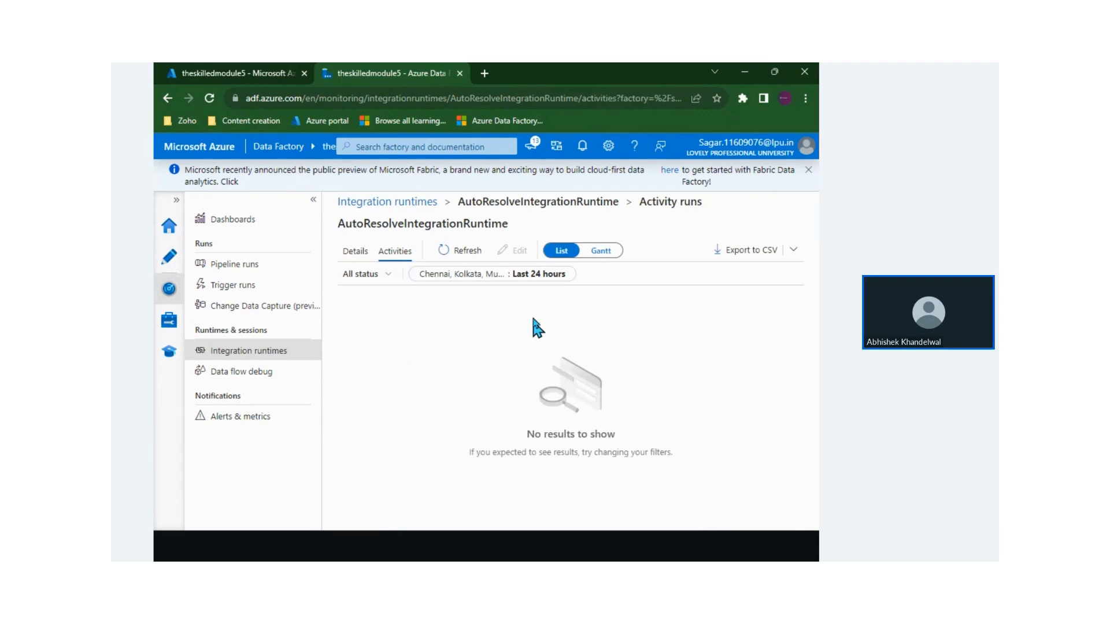
pyautogui.moveTo(352, 223); pyautogui.dragTo(445, 225)
pyautogui.click(470, 223)
pyautogui.click(389, 203)
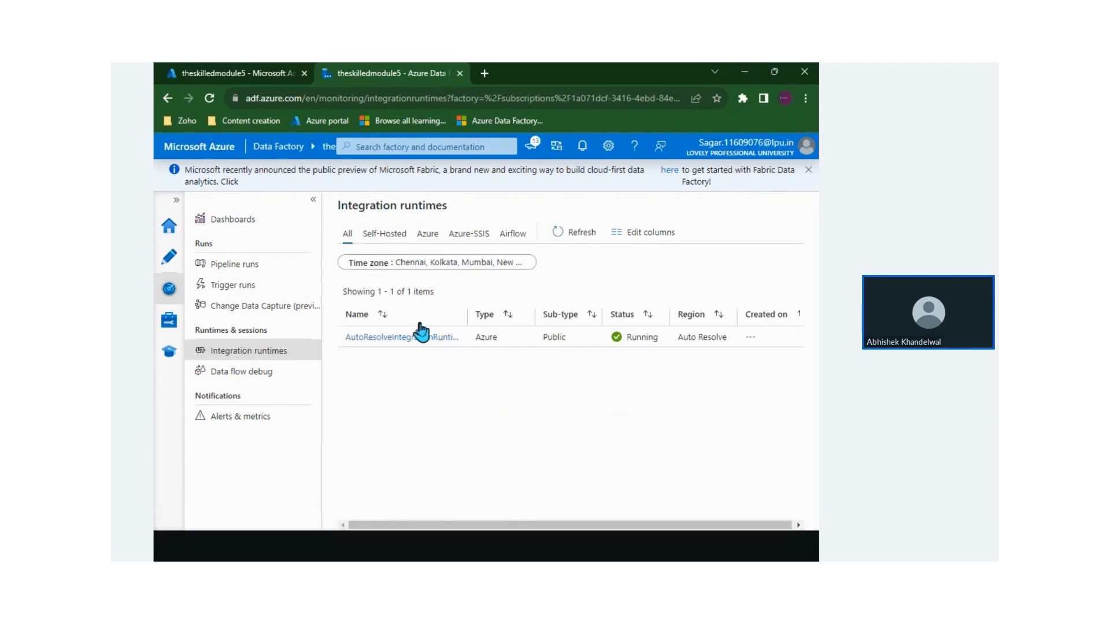
# Filter the monitored runtimes to Azure and confirm AutoResolveIntegrationRuntime's Auto Resolve region
pyautogui.click(428, 234)
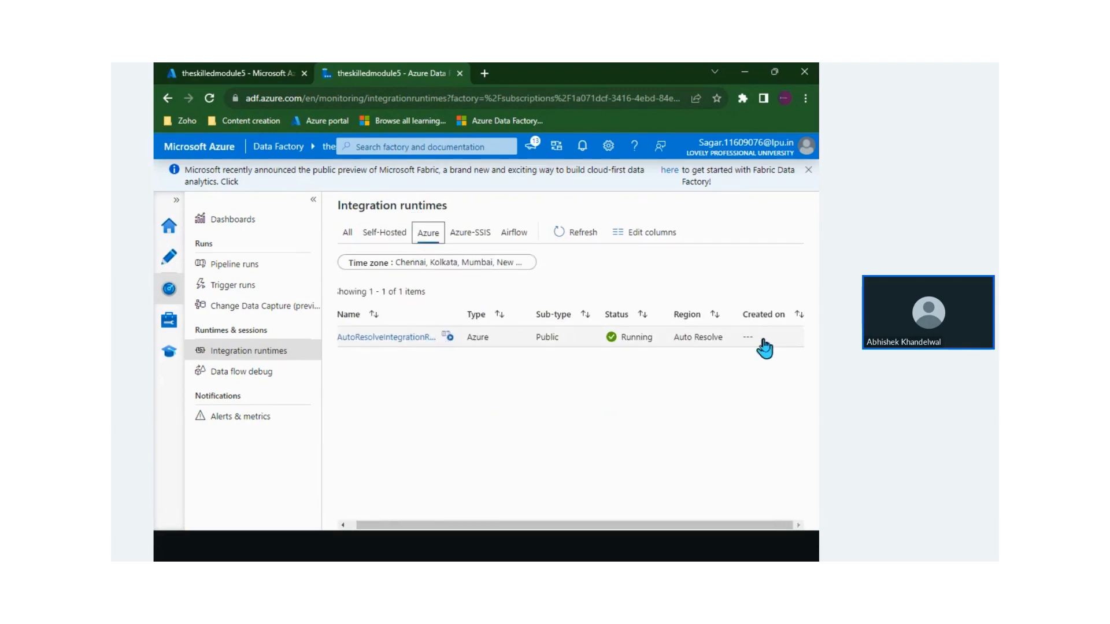
pyautogui.click(454, 337)
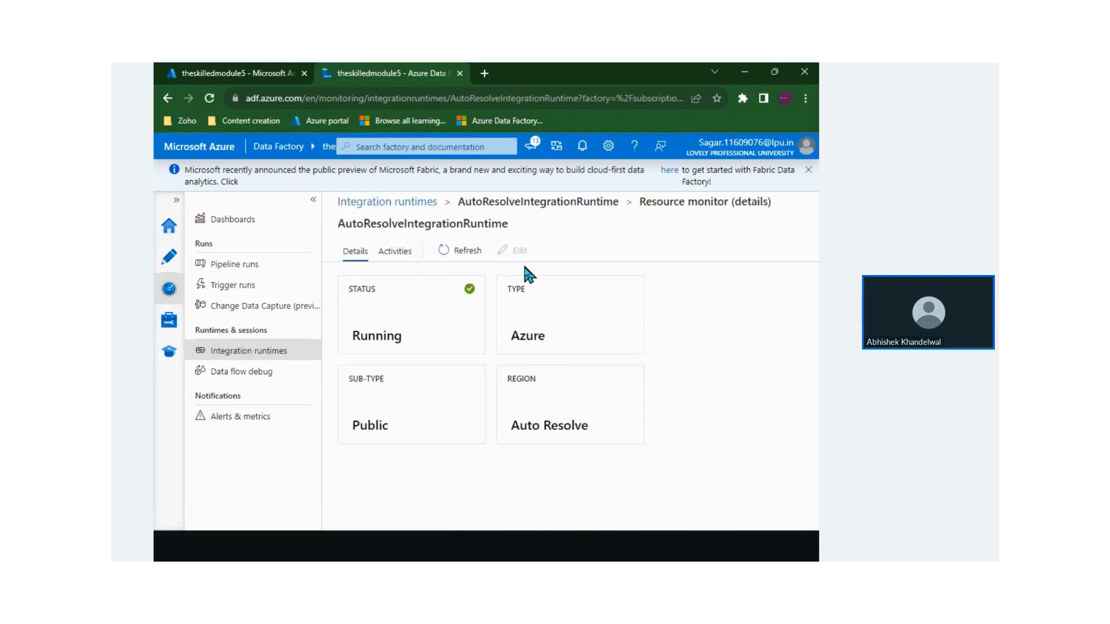
pyautogui.moveTo(511, 425); pyautogui.dragTo(596, 424)
pyautogui.click(596, 425)
# Start a new Azure SQL Database linked service from Manage > Linked services
pyautogui.click(169, 320)
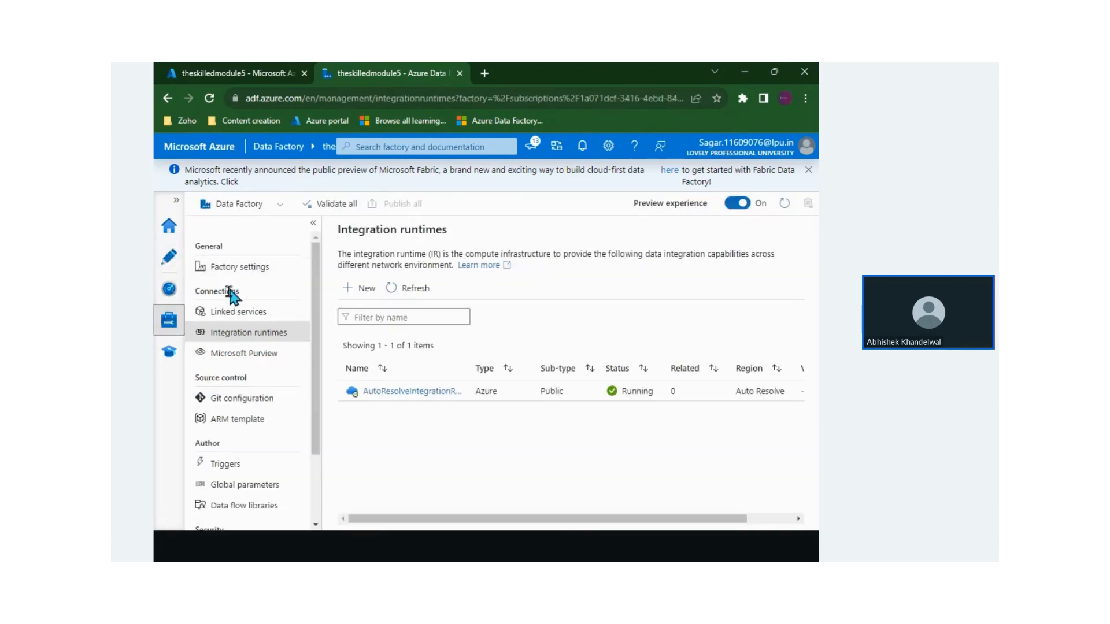
pyautogui.click(228, 311)
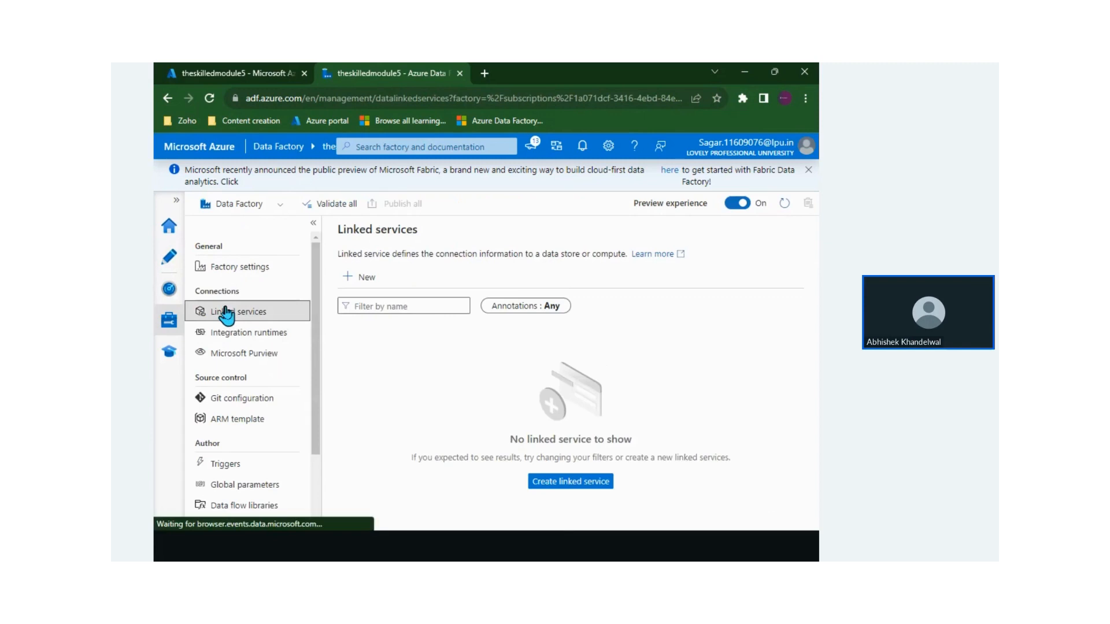
pyautogui.click(366, 277)
pyautogui.click(516, 230)
pyautogui.write('azur')
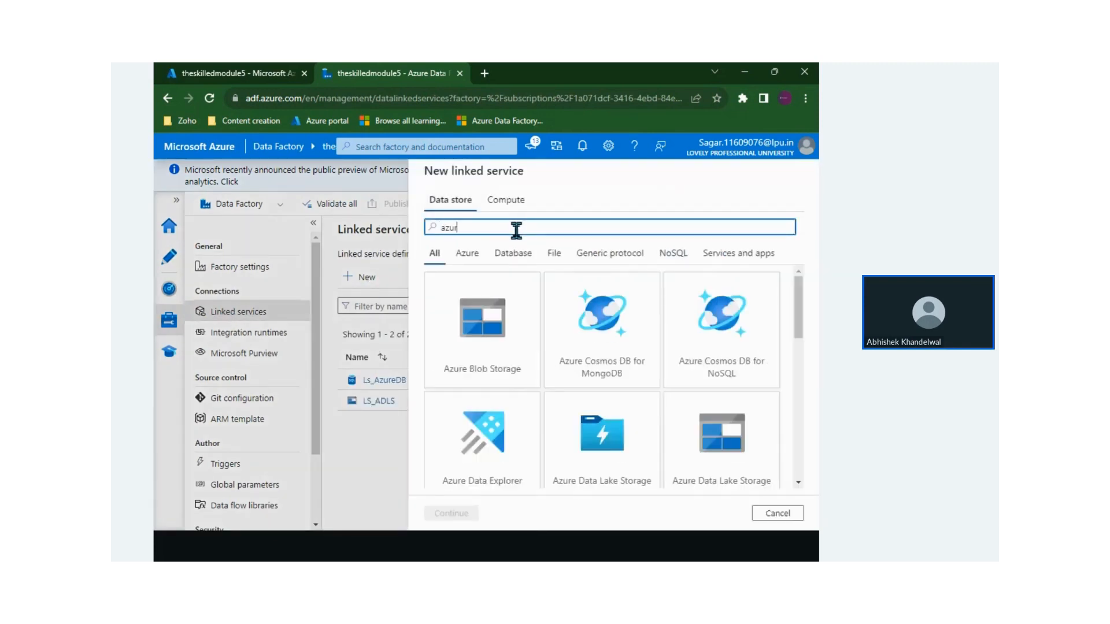
pyautogui.write('e sql')
pyautogui.click(488, 343)
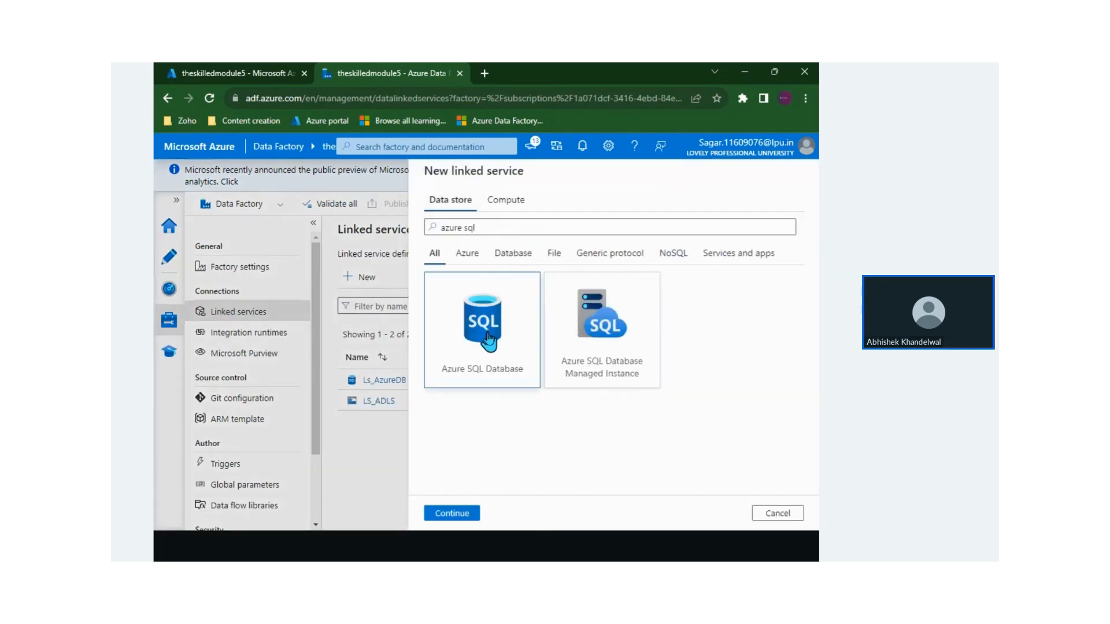
pyautogui.click(473, 512)
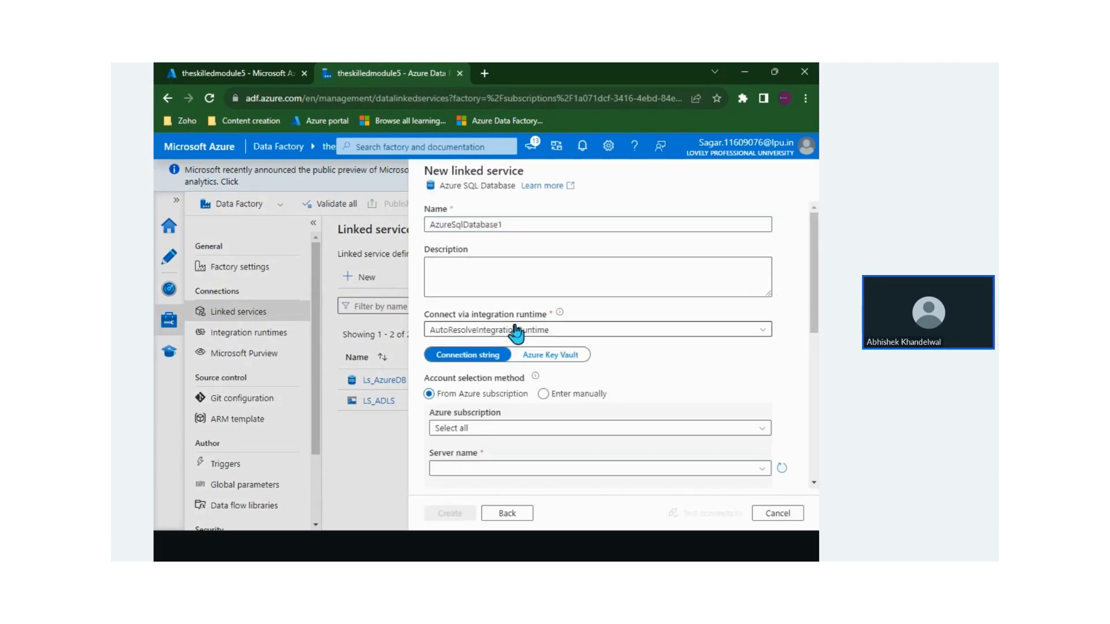
# Connect via AutoResolveIntegrationRuntime to Azure for Students, server theskilleddbtest, database azuredbtest
pyautogui.click(516, 330)
pyautogui.click(482, 369)
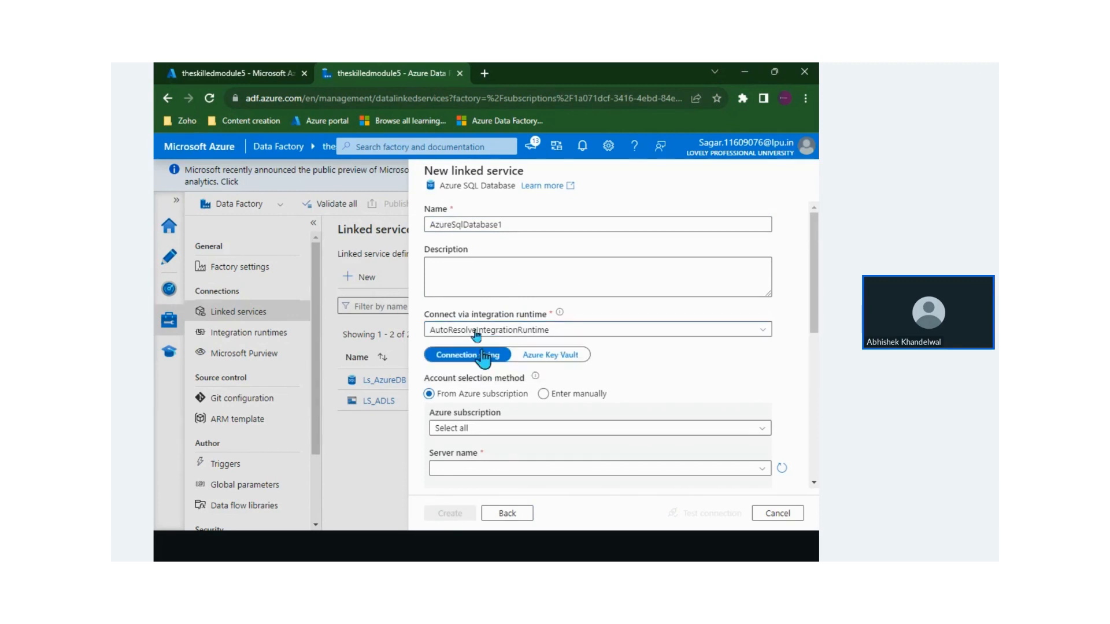
pyautogui.scroll(-1, 532, 329)
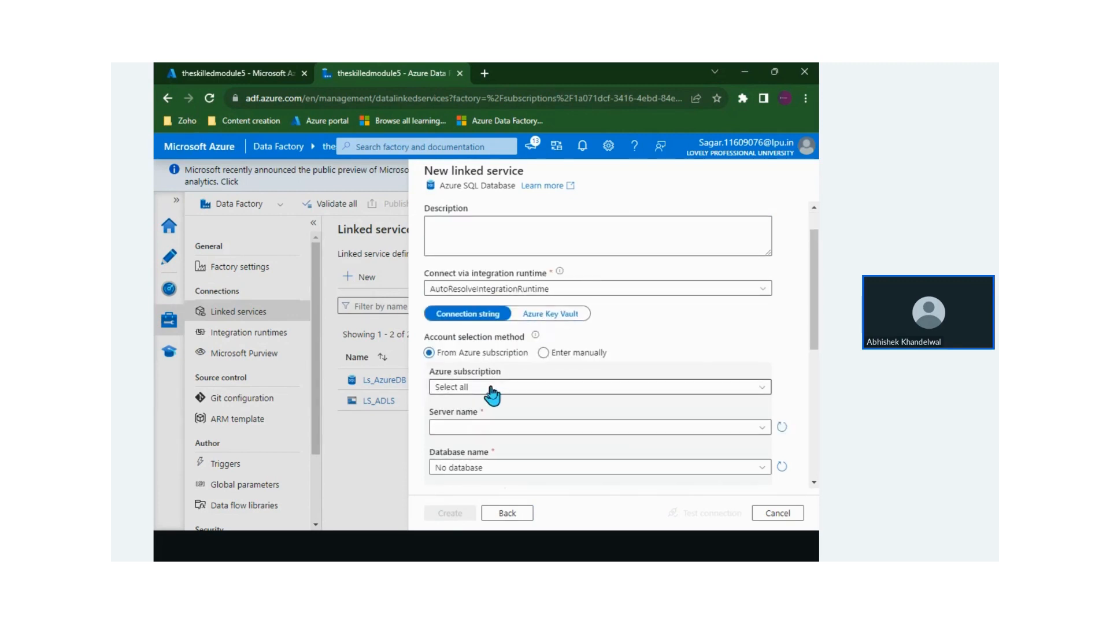
pyautogui.scroll(-1, 491, 397)
pyautogui.click(461, 355)
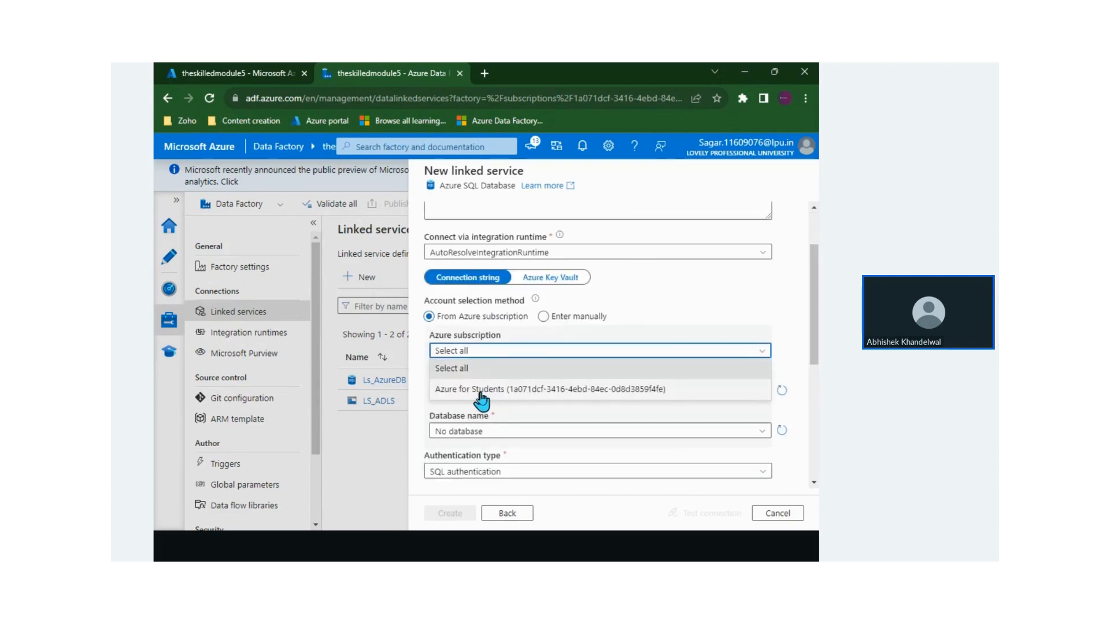
pyautogui.click(487, 390)
pyautogui.click(461, 393)
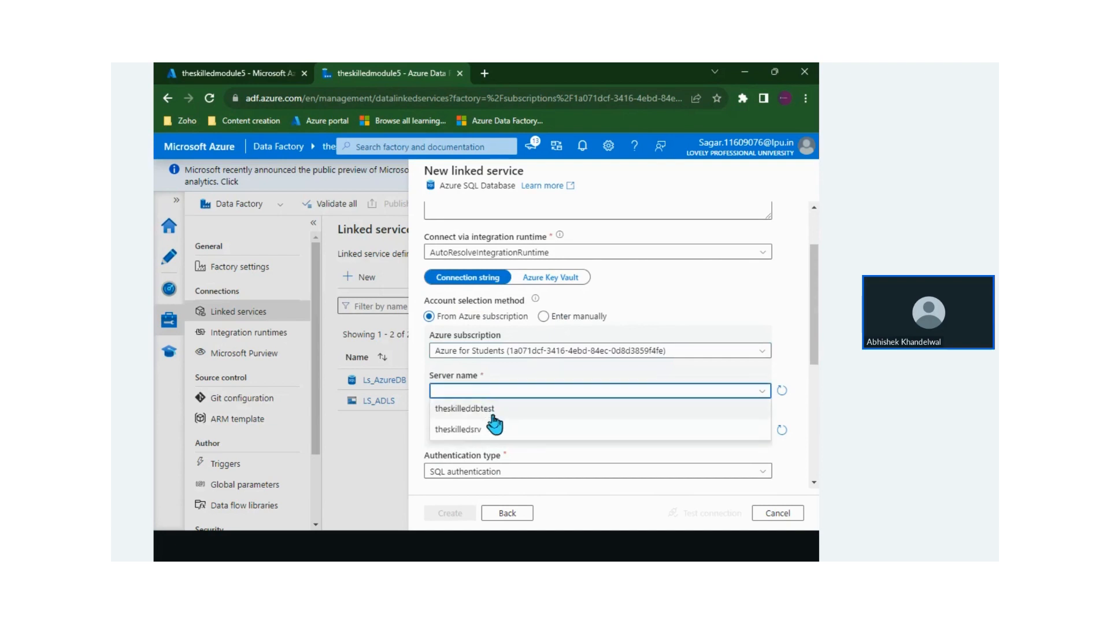
pyautogui.click(490, 410)
pyautogui.scroll(-1, 490, 416)
pyautogui.click(459, 399)
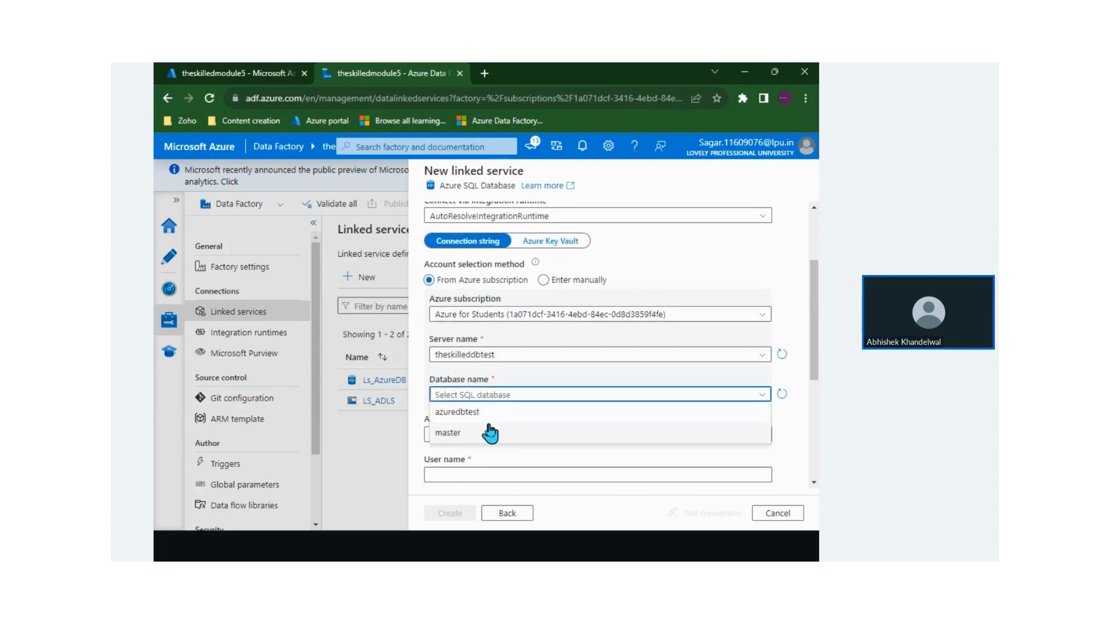
pyautogui.click(475, 411)
# Keep SQL authentication, enter the SQL admin user name and password, and test the connection
pyautogui.scroll(-1, 470, 425)
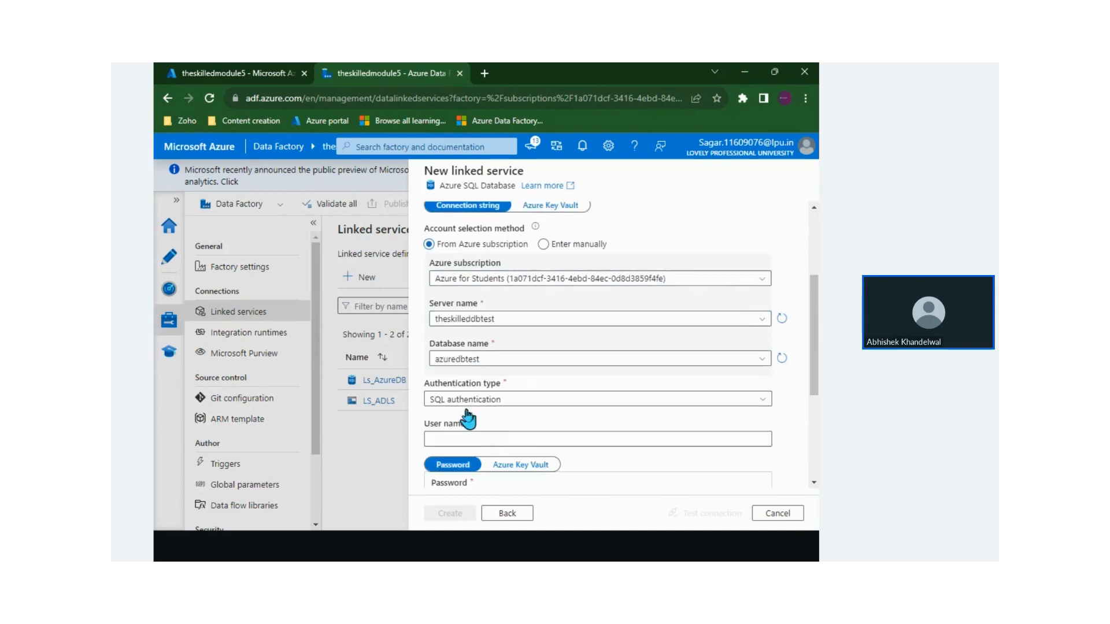
pyautogui.click(484, 405)
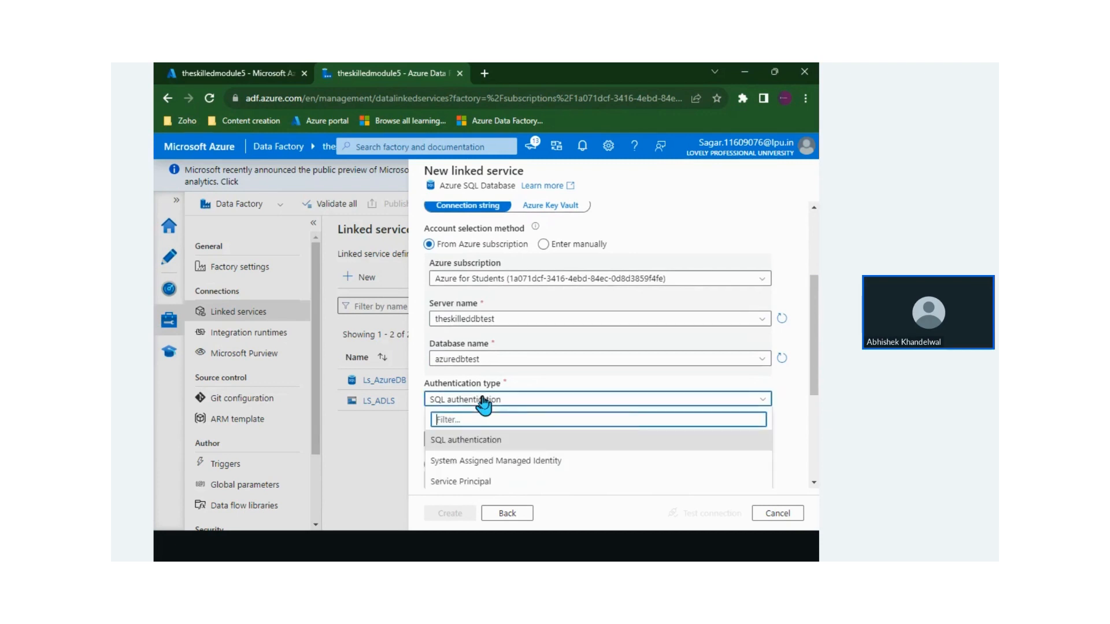
pyautogui.click(484, 405)
pyautogui.scroll(-1, 484, 404)
pyautogui.click(480, 399)
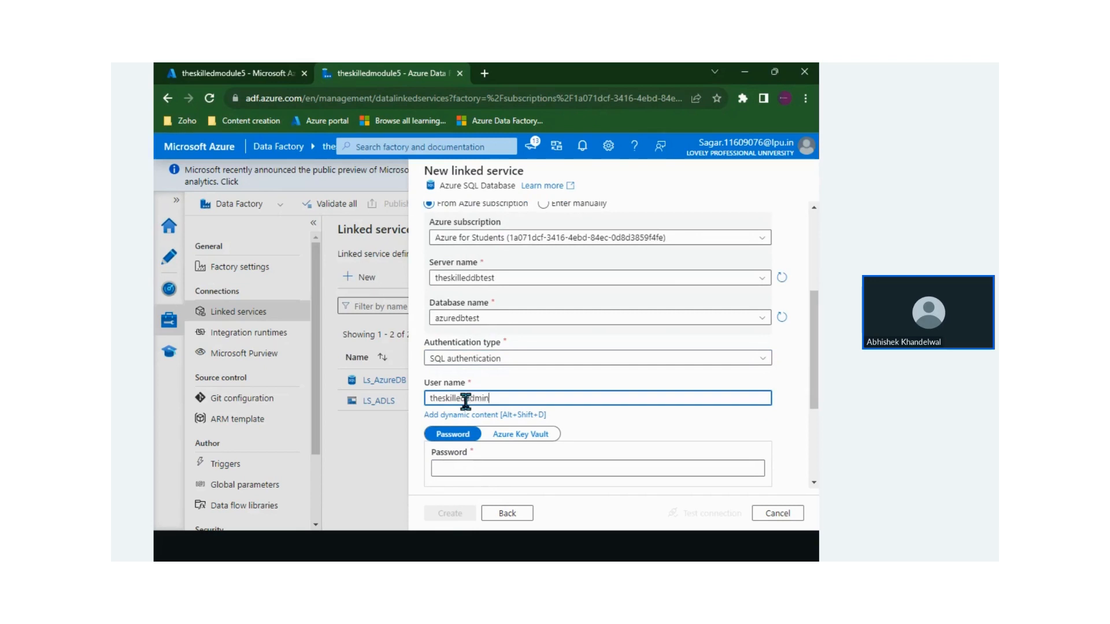
pyautogui.press('Tab')
pyautogui.press('Tab')
pyautogui.press('Tab')
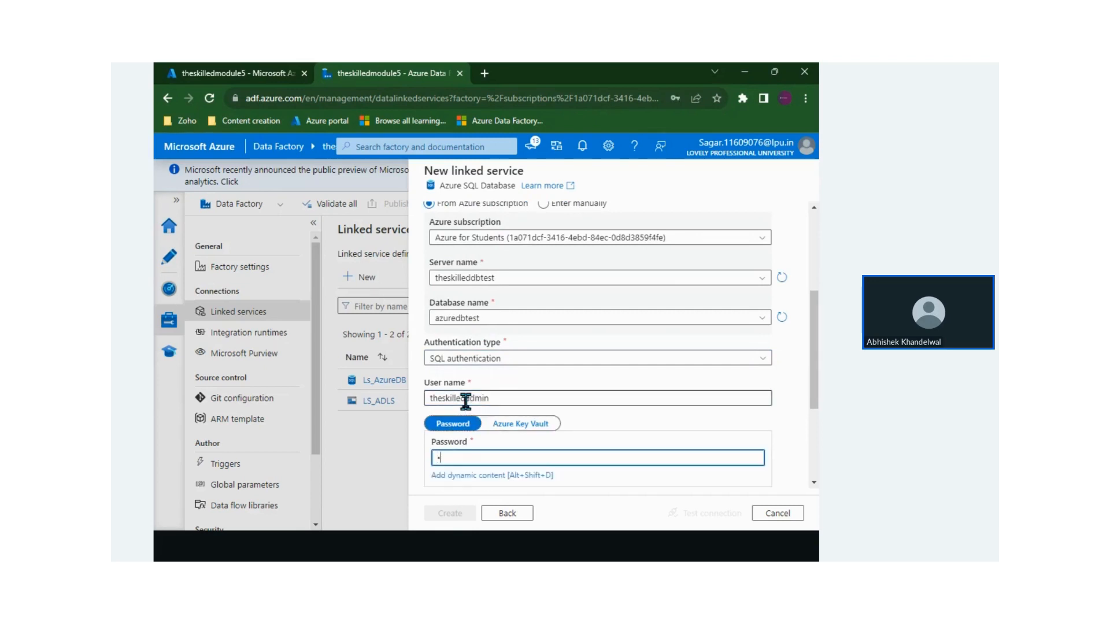
pyautogui.scroll(-3, 465, 404)
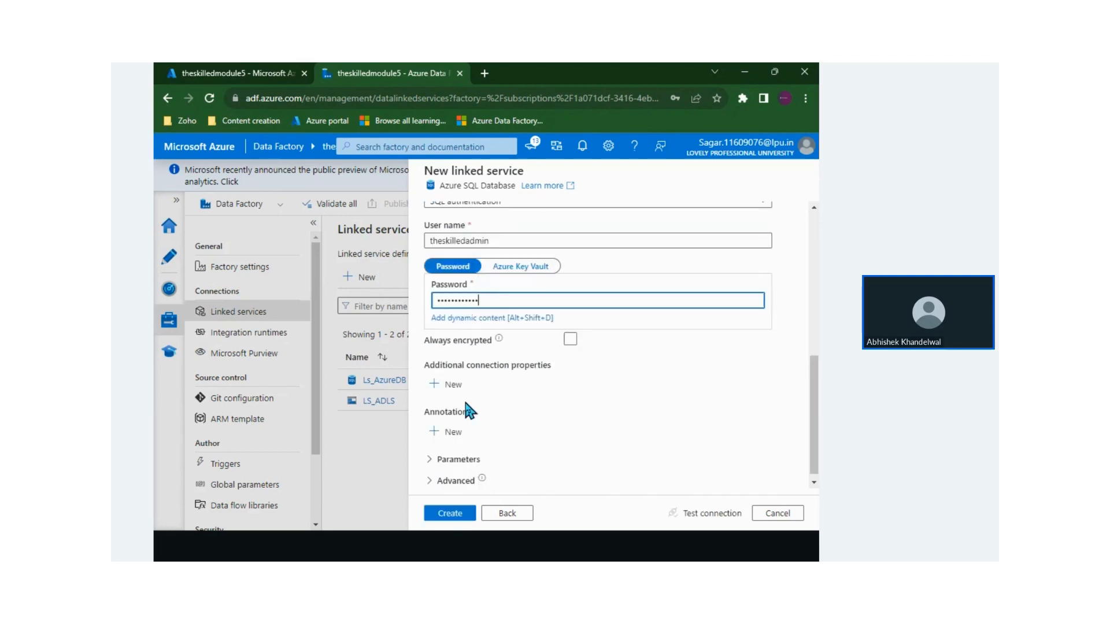
pyautogui.click(704, 513)
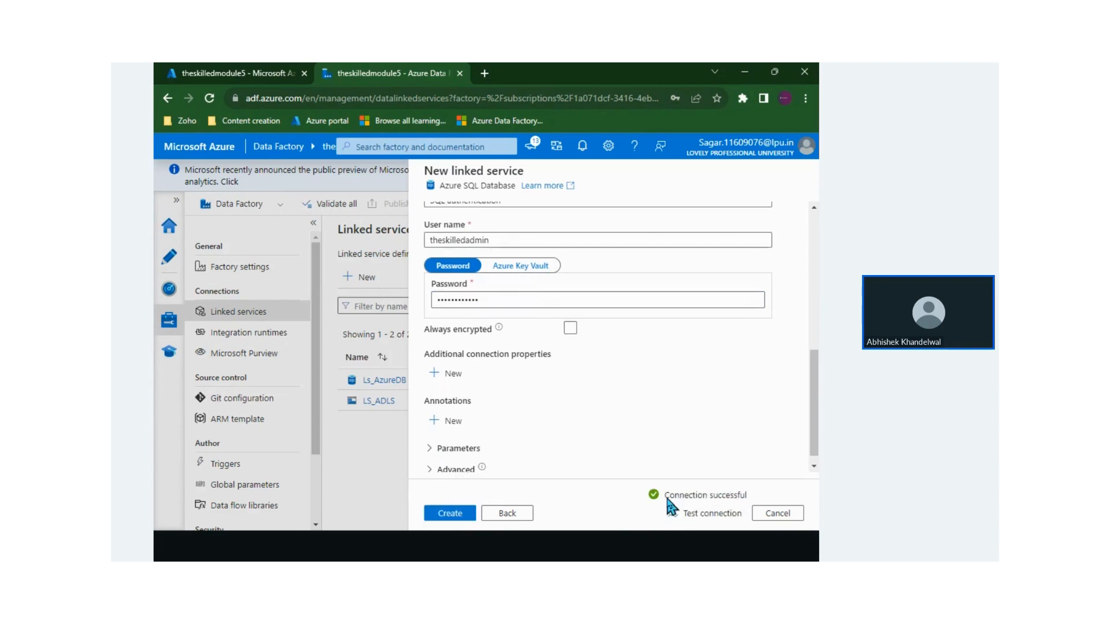
pyautogui.moveTo(665, 495); pyautogui.dragTo(718, 494)
pyautogui.click(719, 494)
pyautogui.moveTo(597, 280); pyautogui.dragTo(571, 348)
pyautogui.moveTo(591, 286)
pyautogui.mouseDown()
pyautogui.moveTo(616, 330)
pyautogui.moveTo(620, 314)
pyautogui.mouseUp()
pyautogui.moveTo(626, 294)
pyautogui.mouseDown()
pyautogui.moveTo(634, 330)
pyautogui.moveTo(653, 325)
pyautogui.moveTo(634, 329)
pyautogui.mouseUp()
pyautogui.moveTo(668, 302); pyautogui.dragTo(668, 324)
pyautogui.moveTo(663, 298)
pyautogui.mouseDown()
pyautogui.moveTo(694, 289)
pyautogui.moveTo(705, 304)
pyautogui.mouseUp()
pyautogui.moveTo(232, 322); pyautogui.dragTo(214, 376)
pyautogui.moveTo(232, 322)
pyautogui.mouseDown()
pyautogui.moveTo(249, 369)
pyautogui.moveTo(258, 349)
pyautogui.moveTo(296, 353)
pyautogui.mouseUp()
pyautogui.moveTo(334, 306)
pyautogui.mouseDown()
pyautogui.moveTo(342, 346)
pyautogui.moveTo(319, 397)
pyautogui.mouseUp()
pyautogui.moveTo(371, 312); pyautogui.dragTo(377, 314)
pyautogui.moveTo(364, 325); pyautogui.dragTo(394, 346)
pyautogui.moveTo(384, 307); pyautogui.dragTo(419, 342)
pyautogui.moveTo(533, 321)
pyautogui.mouseDown()
pyautogui.moveTo(453, 328)
pyautogui.moveTo(478, 342)
pyautogui.mouseUp()
pyautogui.moveTo(502, 305)
pyautogui.mouseDown()
pyautogui.moveTo(547, 319)
pyautogui.moveTo(520, 335)
pyautogui.mouseUp()
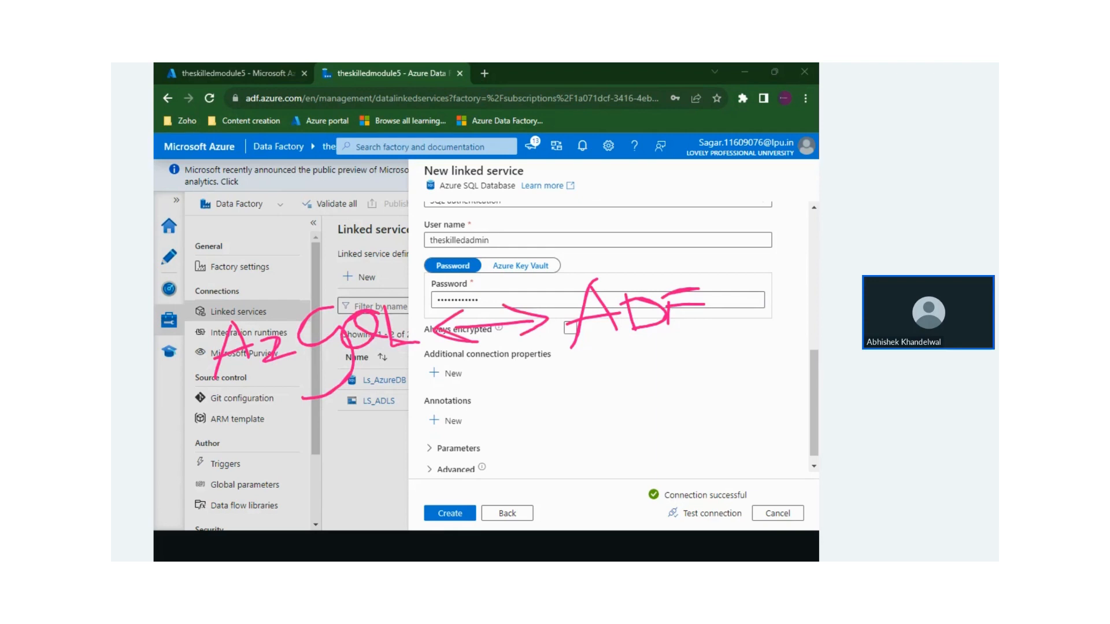
pyautogui.moveTo(452, 403)
pyautogui.mouseDown()
pyautogui.moveTo(442, 436)
pyautogui.moveTo(471, 427)
pyautogui.mouseUp()
pyautogui.moveTo(446, 423); pyautogui.dragTo(512, 430)
pyautogui.moveTo(526, 403)
pyautogui.mouseDown()
pyautogui.moveTo(524, 429)
pyautogui.moveTo(542, 401)
pyautogui.mouseUp()
pyautogui.moveTo(504, 434); pyautogui.dragTo(544, 429)
pyautogui.moveTo(558, 395); pyautogui.dragTo(556, 434)
pyautogui.moveTo(557, 395)
pyautogui.mouseDown()
pyautogui.moveTo(561, 414)
pyautogui.moveTo(591, 427)
pyautogui.mouseUp()
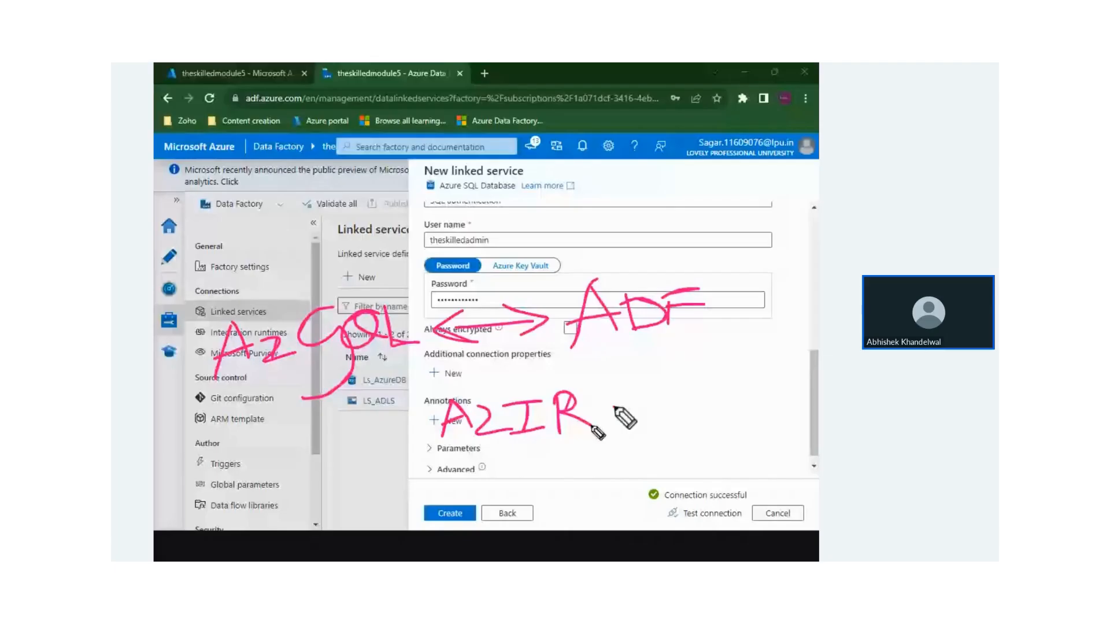
pyautogui.moveTo(614, 407); pyautogui.dragTo(643, 404)
pyautogui.moveTo(645, 389); pyautogui.dragTo(640, 426)
pyautogui.moveTo(681, 386); pyautogui.dragTo(692, 416)
pyautogui.moveTo(726, 385); pyautogui.dragTo(702, 423)
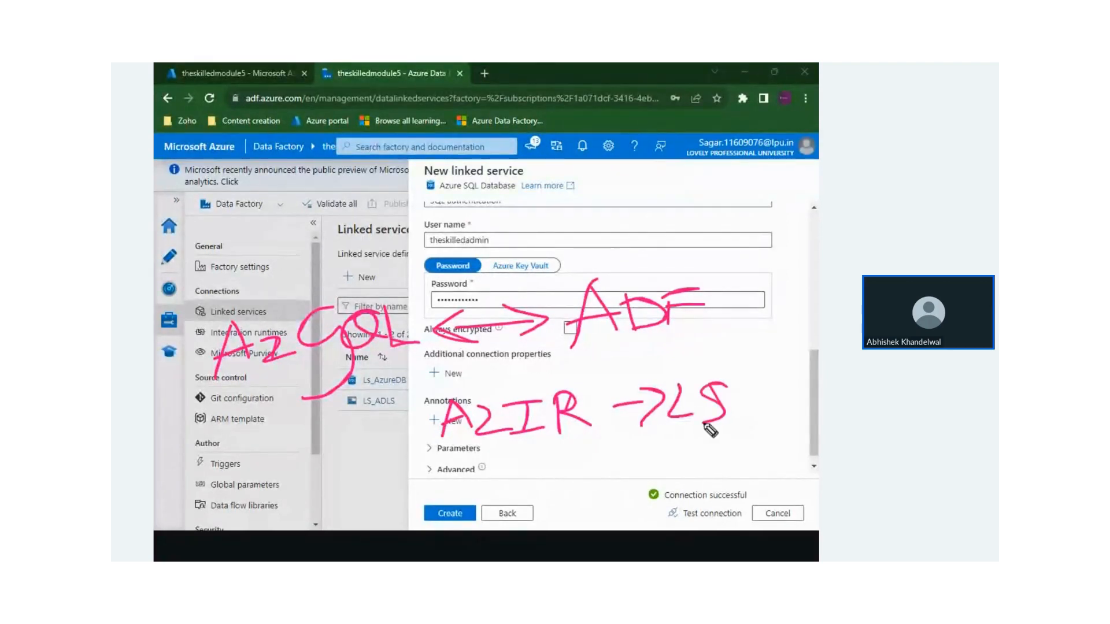
pyautogui.moveTo(592, 402)
pyautogui.mouseDown()
pyautogui.moveTo(439, 451)
pyautogui.moveTo(539, 459)
pyautogui.mouseUp()
pyautogui.moveTo(419, 442)
pyautogui.mouseDown()
pyautogui.moveTo(291, 380)
pyautogui.moveTo(372, 405)
pyautogui.mouseUp()
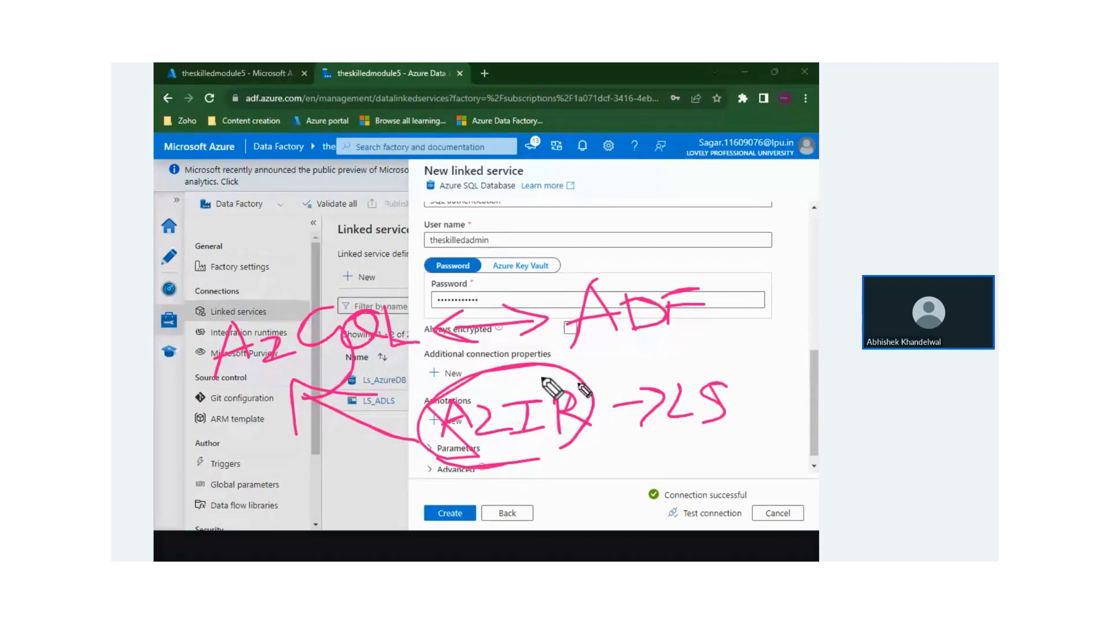
pyautogui.press('Escape')
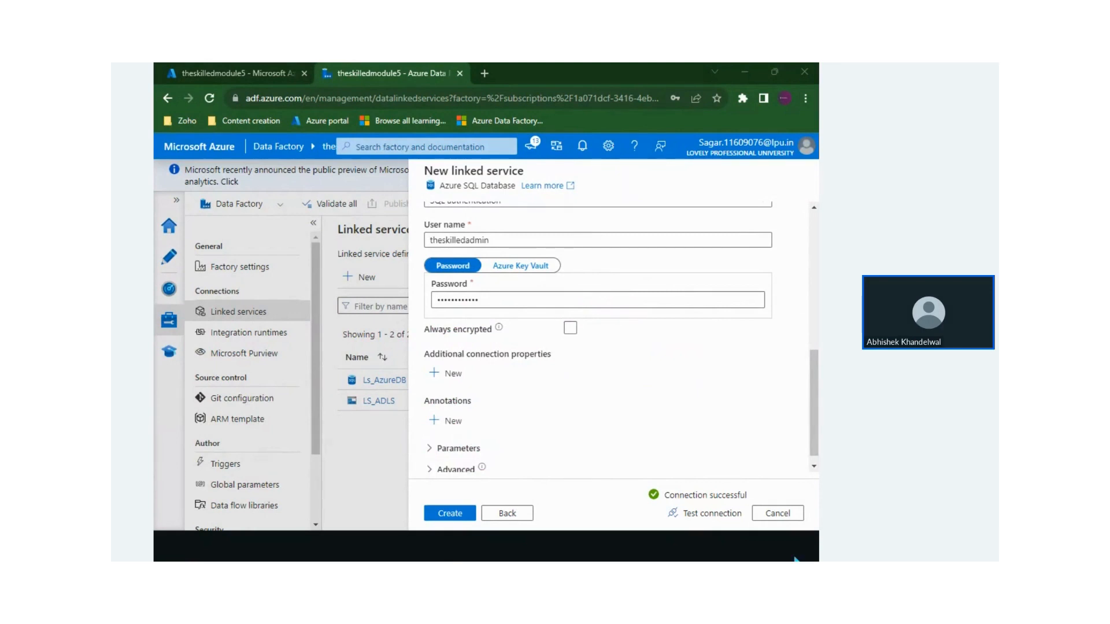
# Create the AzureSqlDatabase1 linked service and go to the Integration runtimes page
pyautogui.click(466, 512)
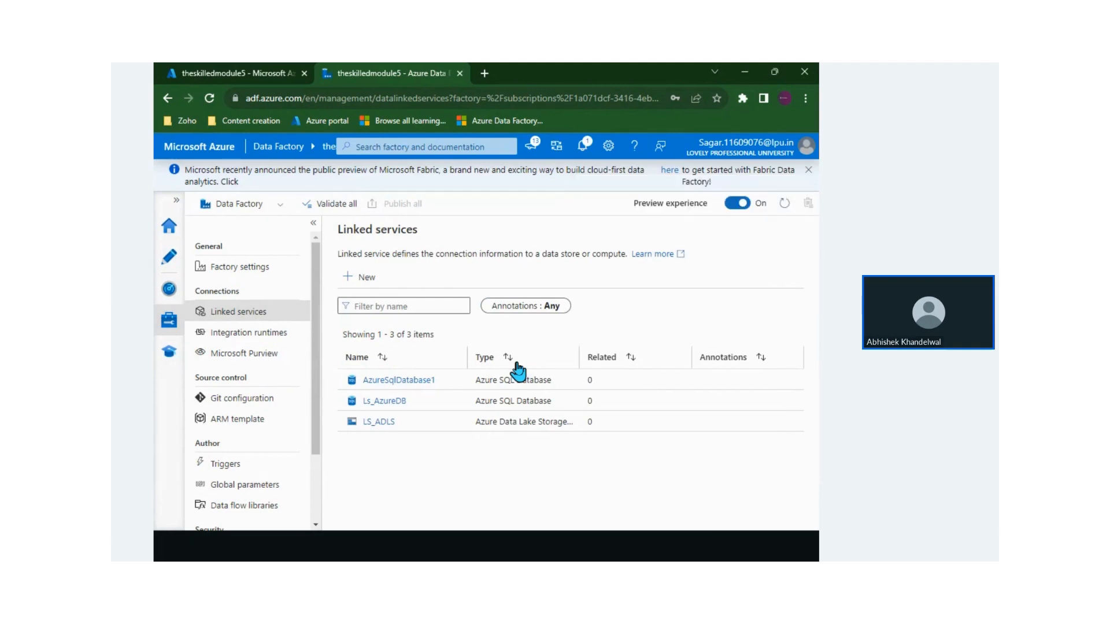
pyautogui.click(253, 334)
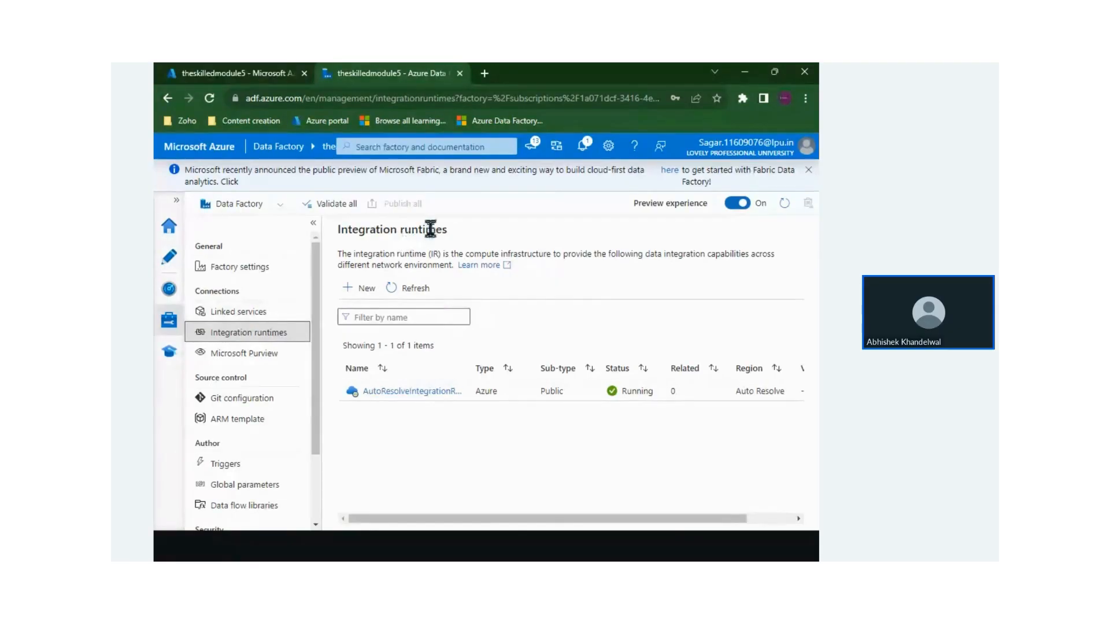
# Set up a new Azure, Self-Hosted integration runtime, keeping the default name integrationRuntime1
pyautogui.click(367, 290)
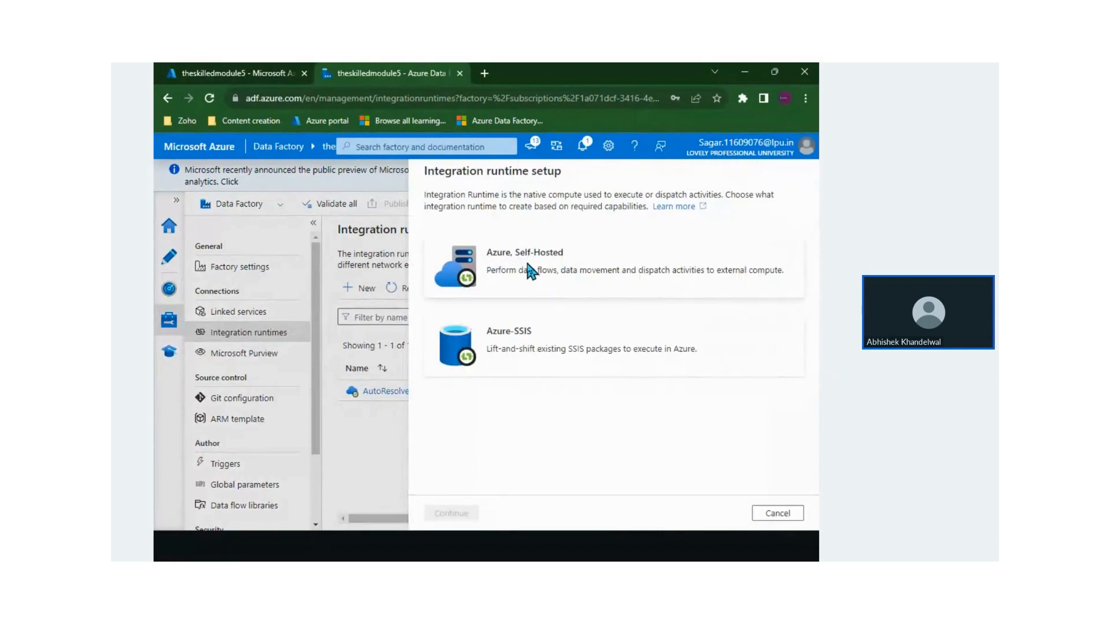
pyautogui.click(518, 267)
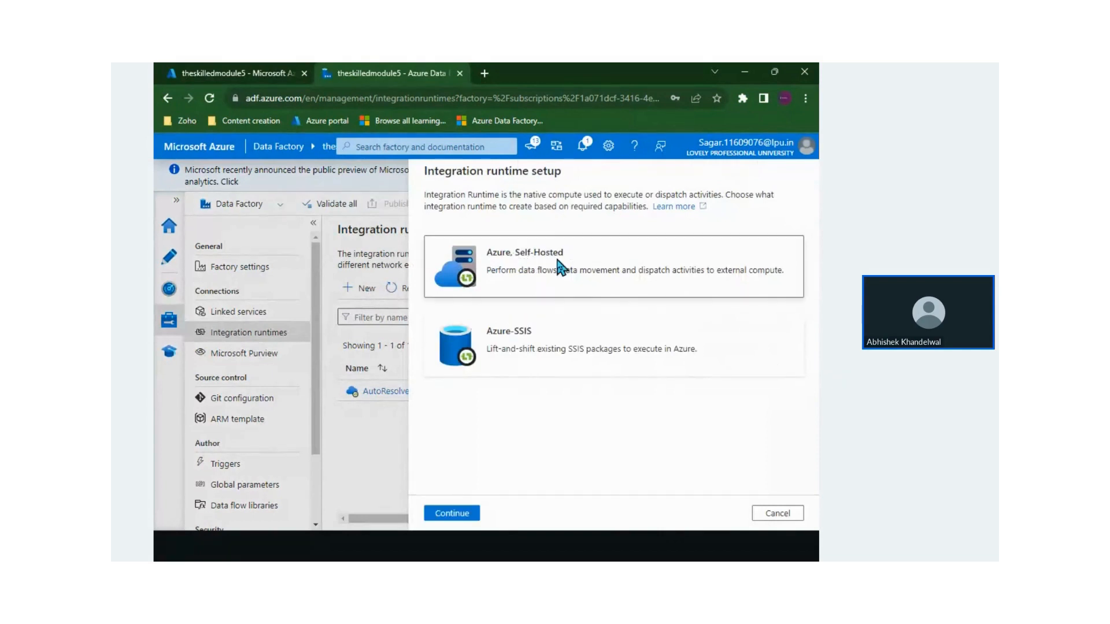
pyautogui.click(457, 512)
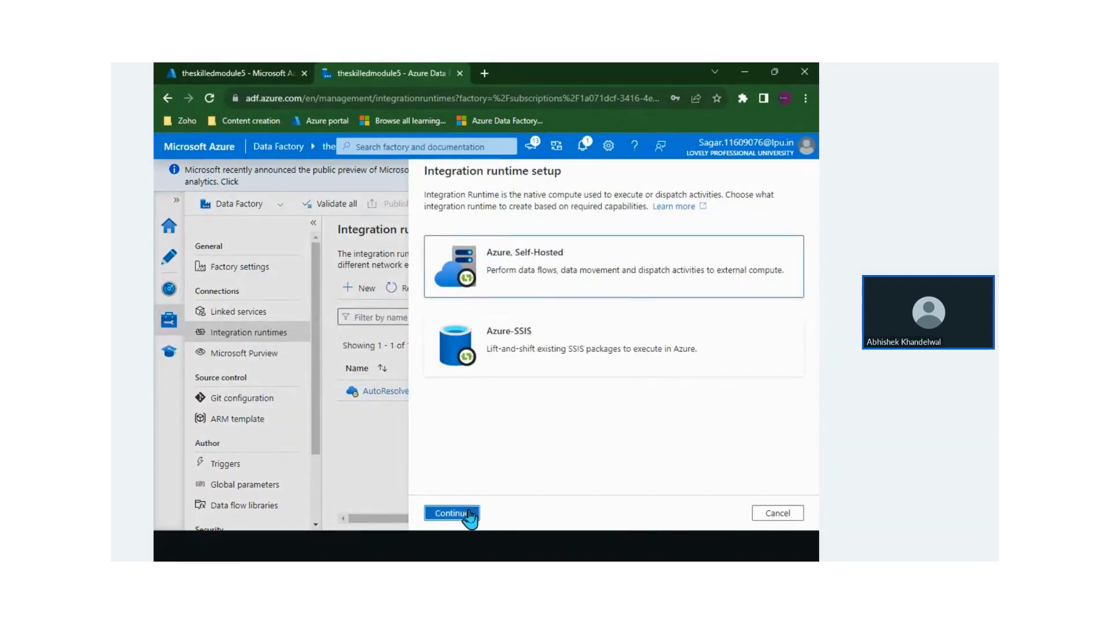
pyautogui.scroll(-1, 559, 322)
pyautogui.click(535, 296)
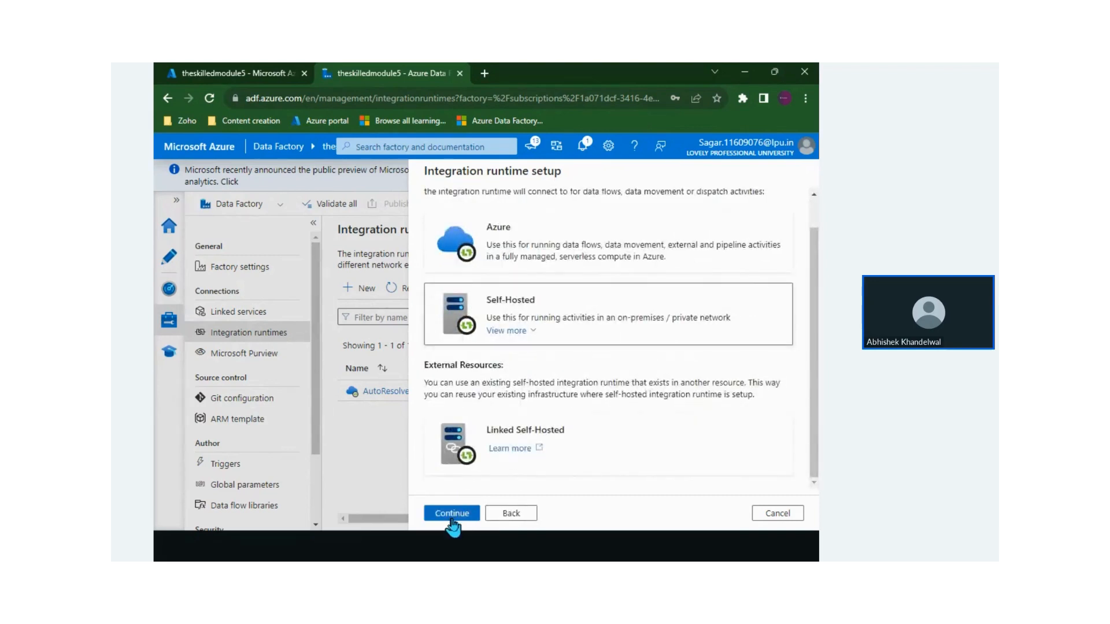
pyautogui.click(453, 513)
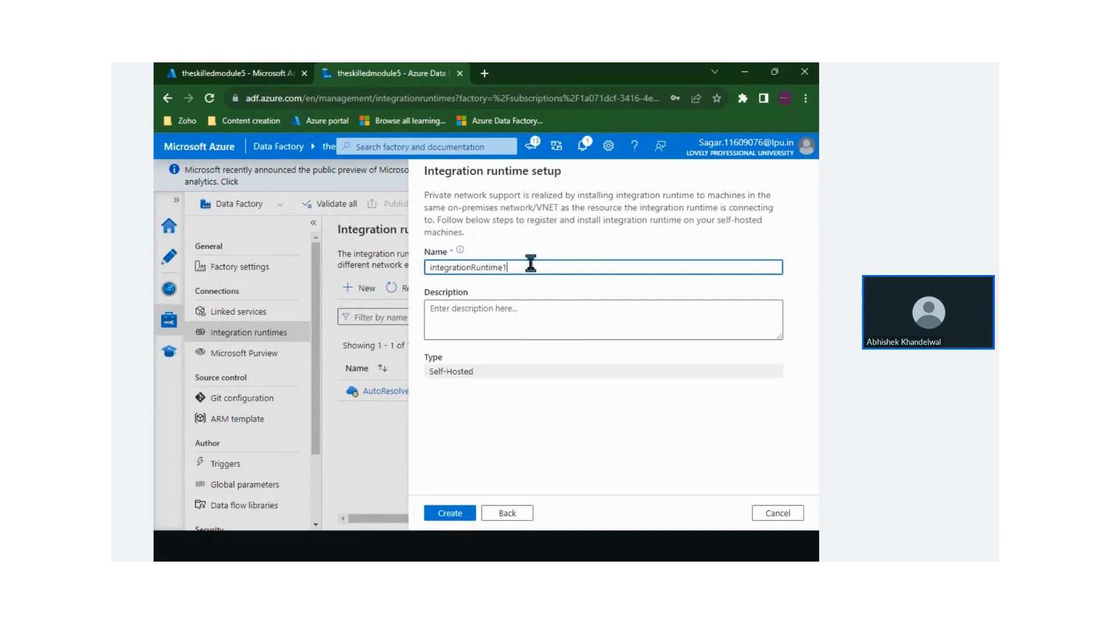
pyautogui.doubleClick(488, 267)
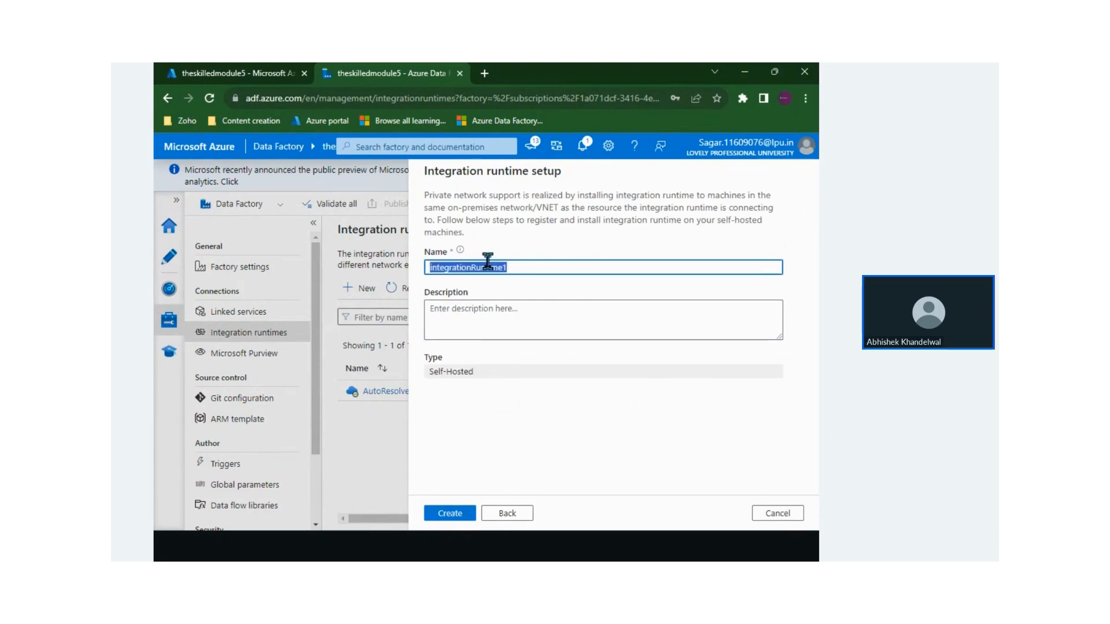
# Create integrationRuntime1 and review its Option 1 Express and Option 2 Manual setup choices
pyautogui.click(457, 513)
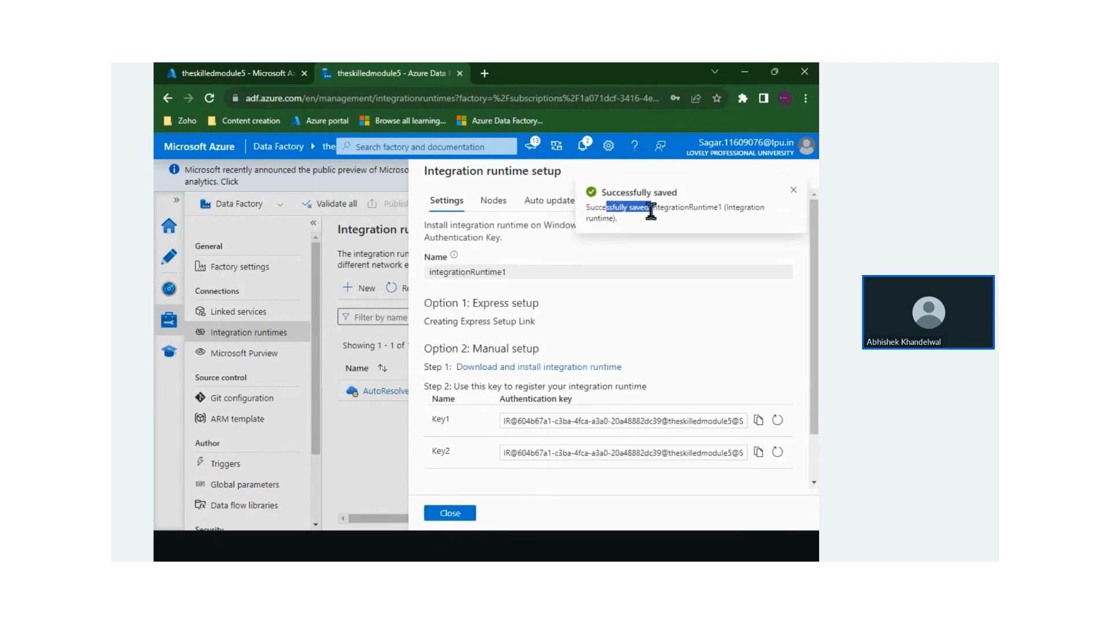
pyautogui.moveTo(478, 302); pyautogui.dragTo(517, 297)
pyautogui.tripleClick(524, 297)
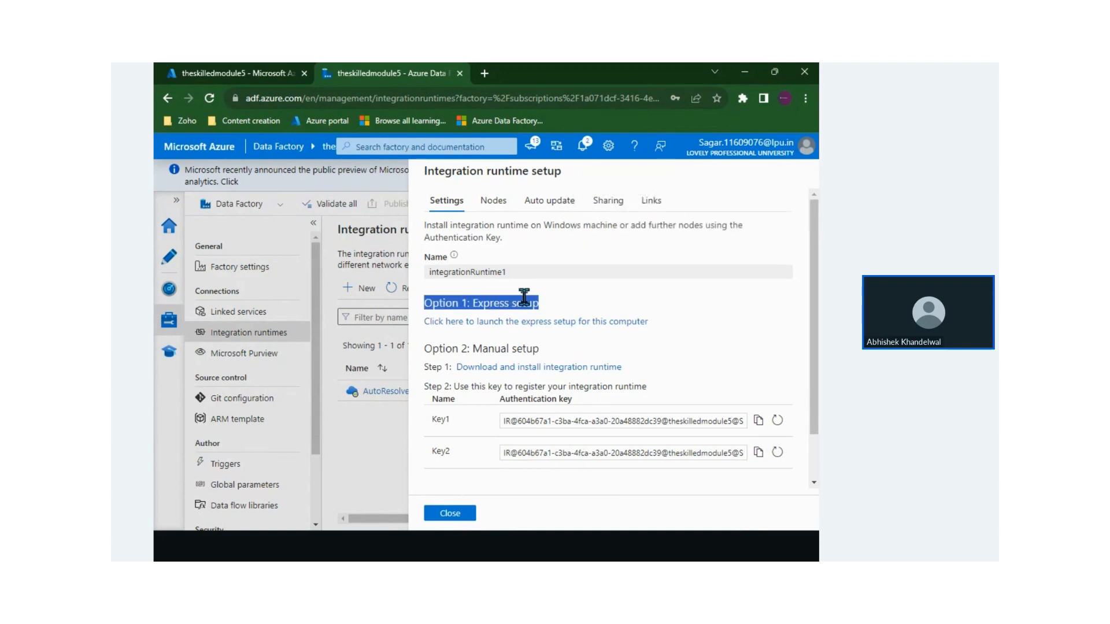
pyautogui.doubleClick(490, 300)
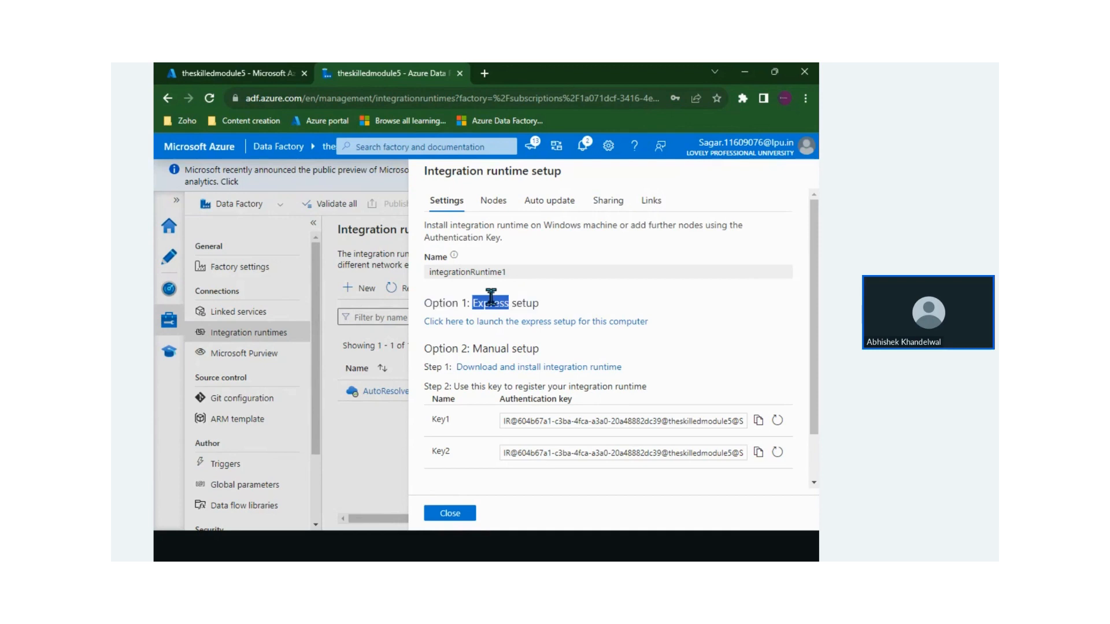
pyautogui.tripleClick(487, 348)
pyautogui.doubleClick(480, 348)
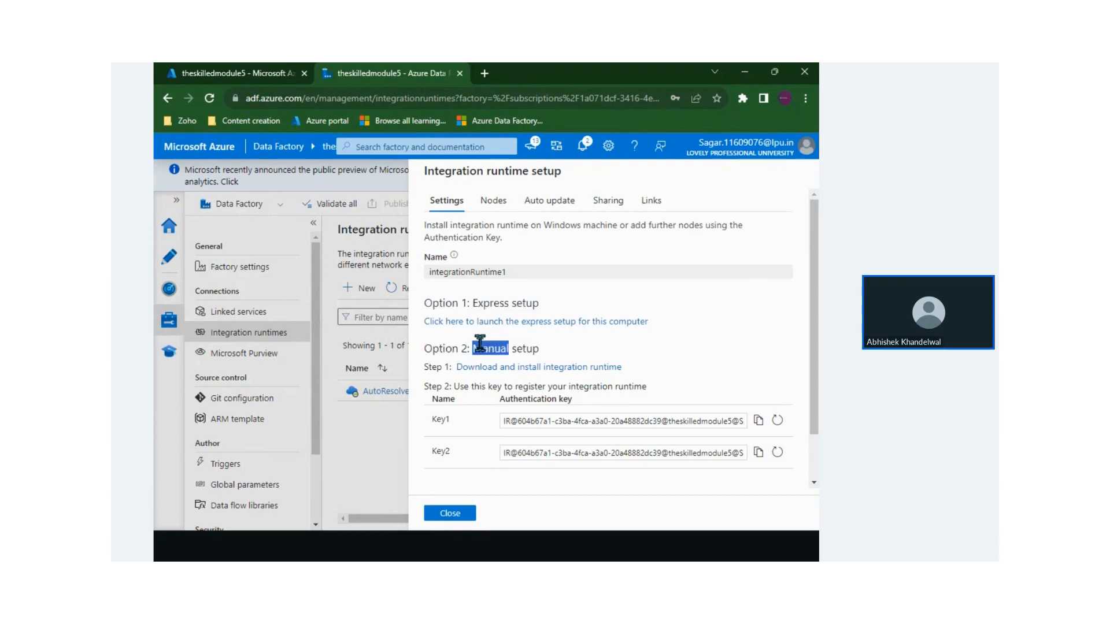
pyautogui.doubleClick(518, 348)
pyautogui.doubleClick(489, 302)
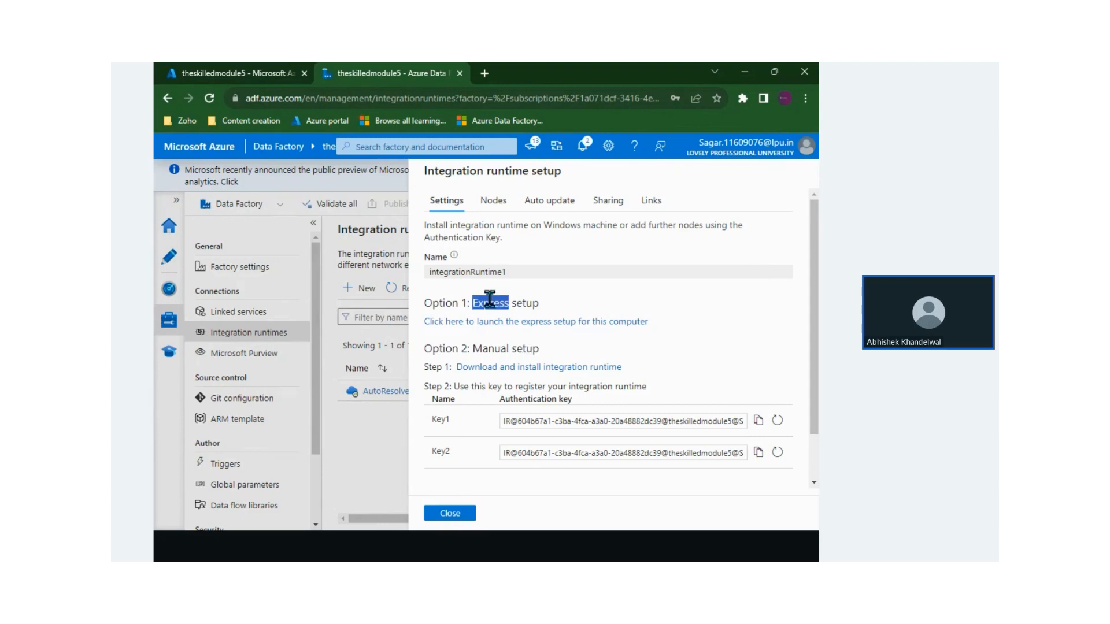
# Save the integrationRuntime1 express setup installer to Downloads and run it
pyautogui.click(513, 323)
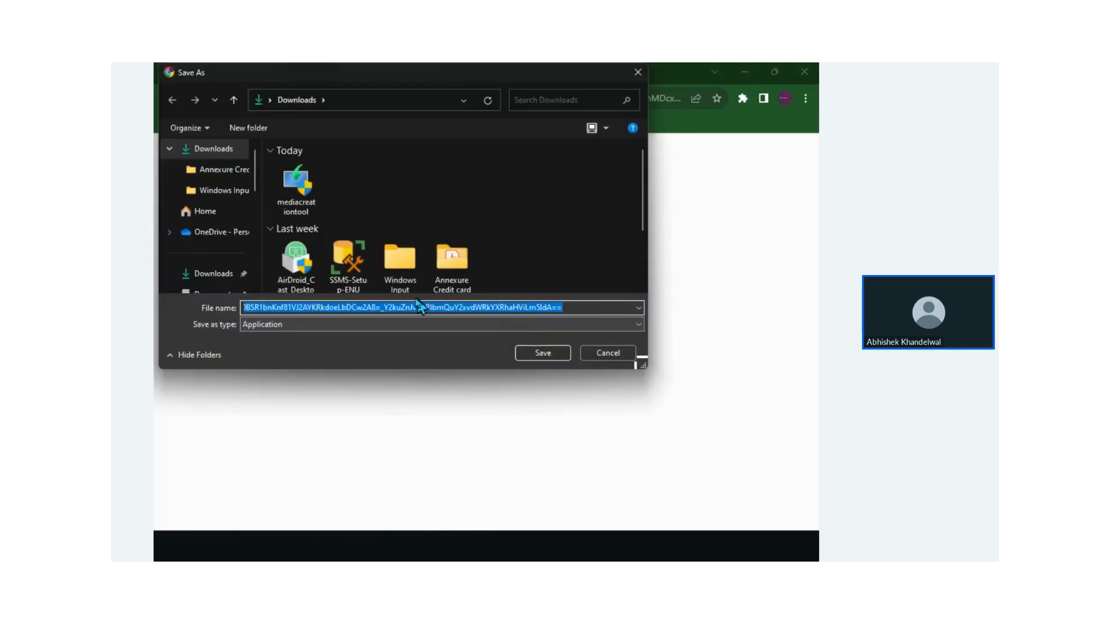
pyautogui.click(539, 355)
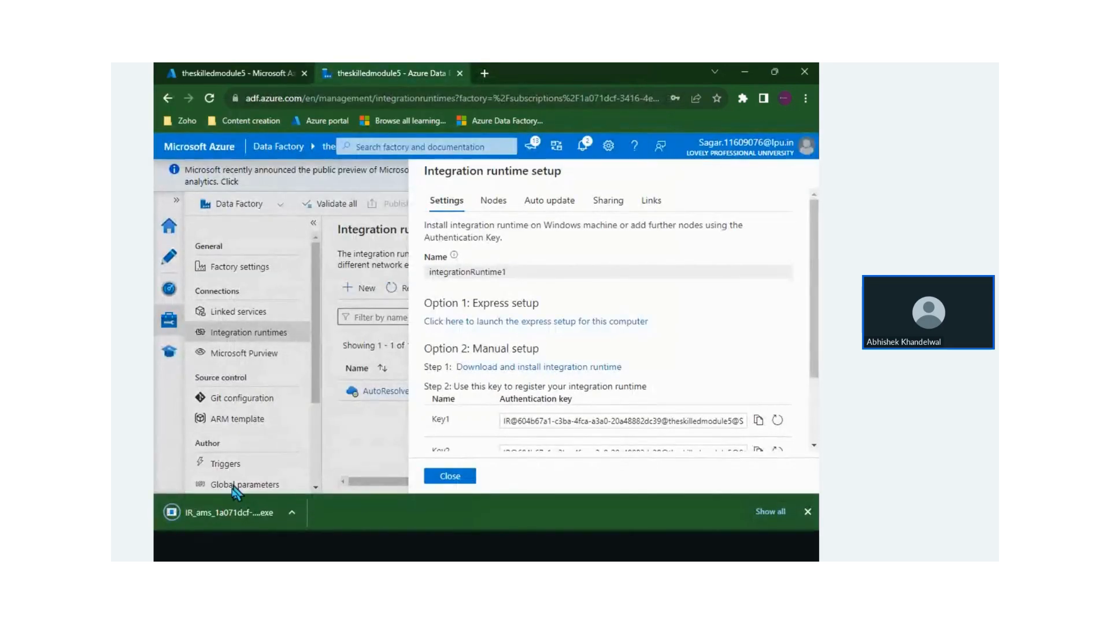
pyautogui.click(237, 513)
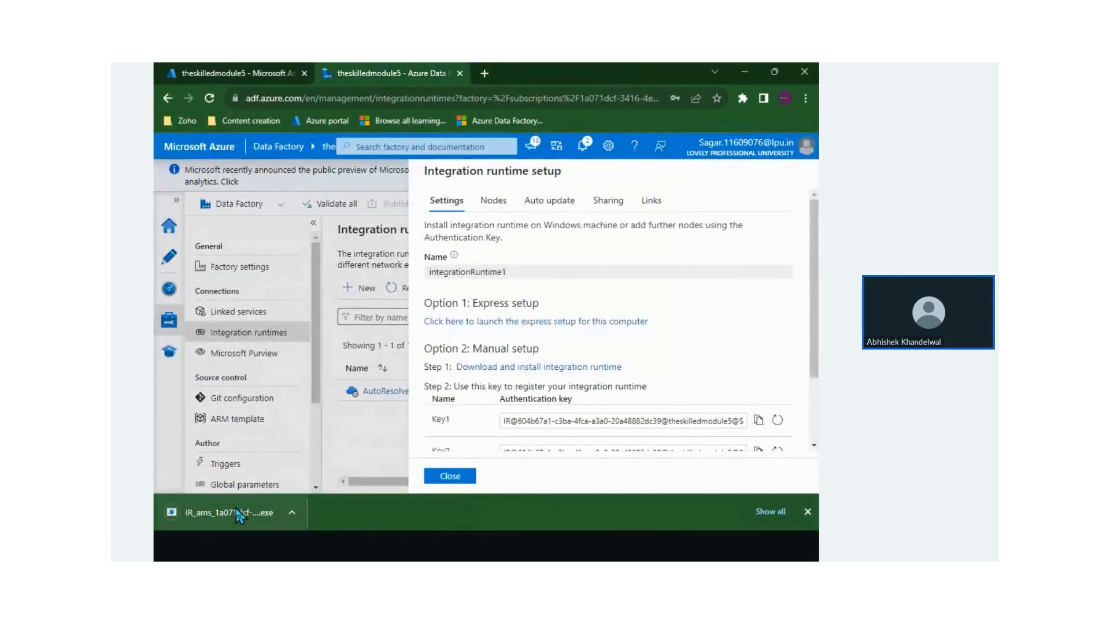
pyautogui.click(237, 513)
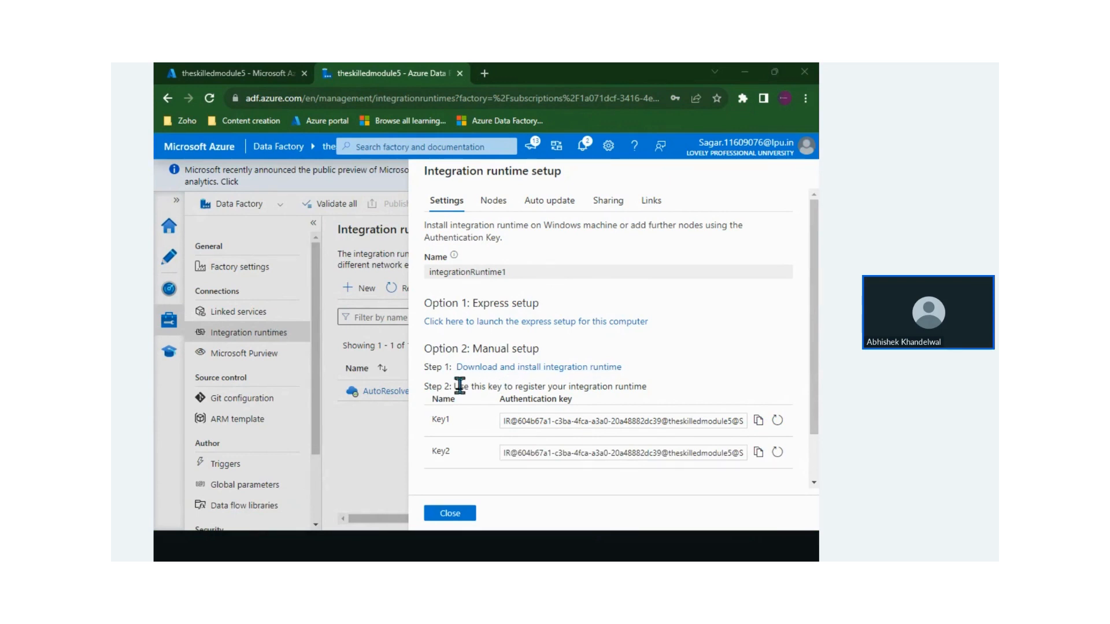
pyautogui.moveTo(459, 386); pyautogui.dragTo(616, 389)
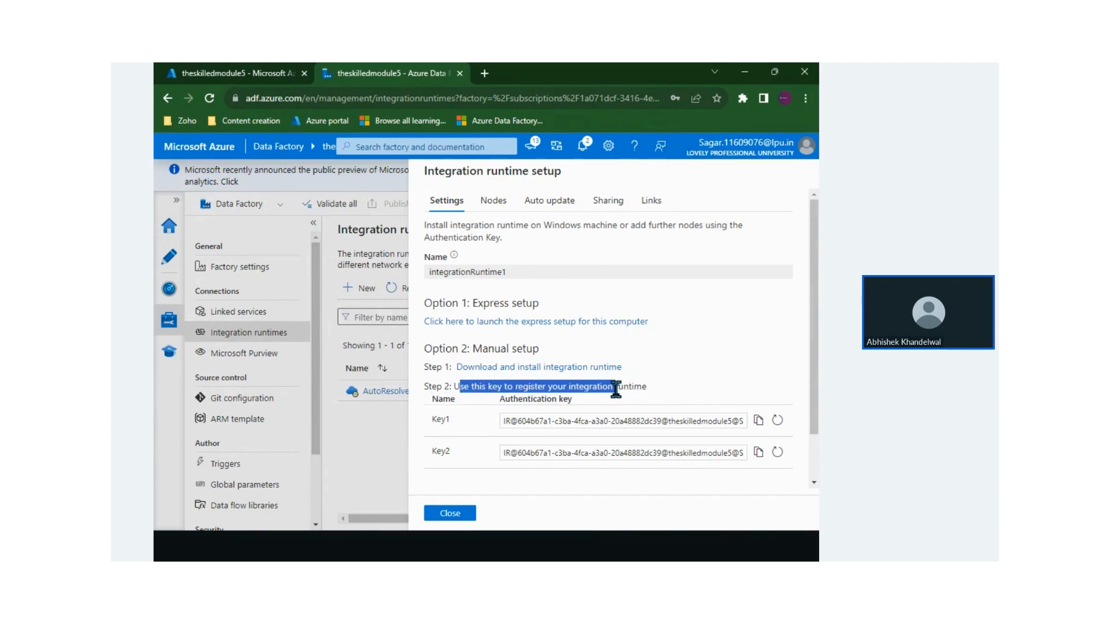
pyautogui.click(615, 389)
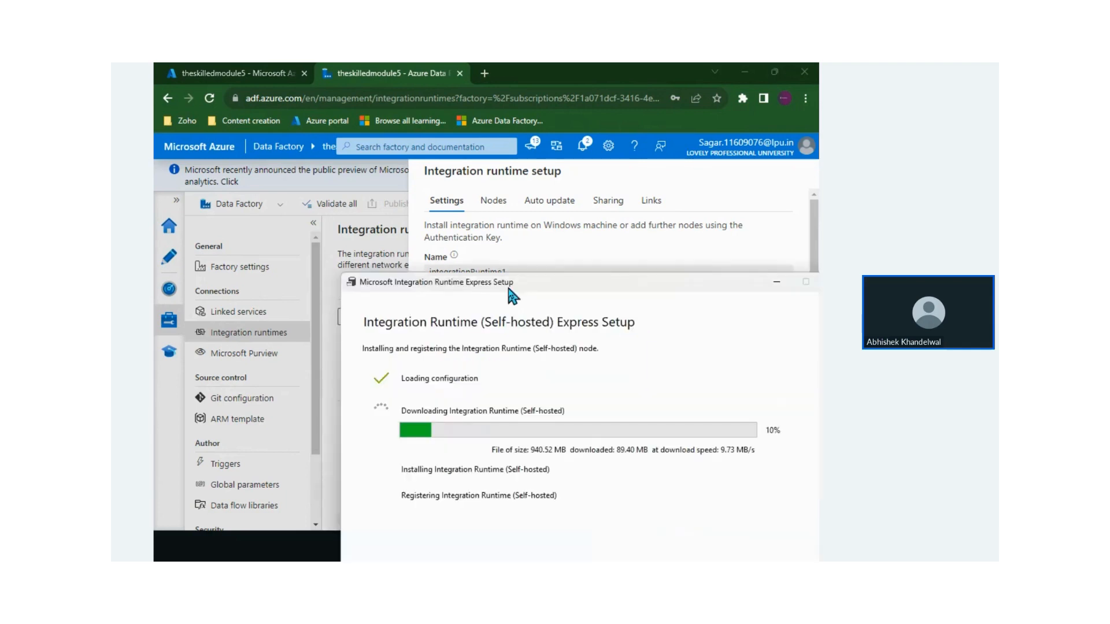
pyautogui.moveTo(508, 289); pyautogui.dragTo(429, 160)
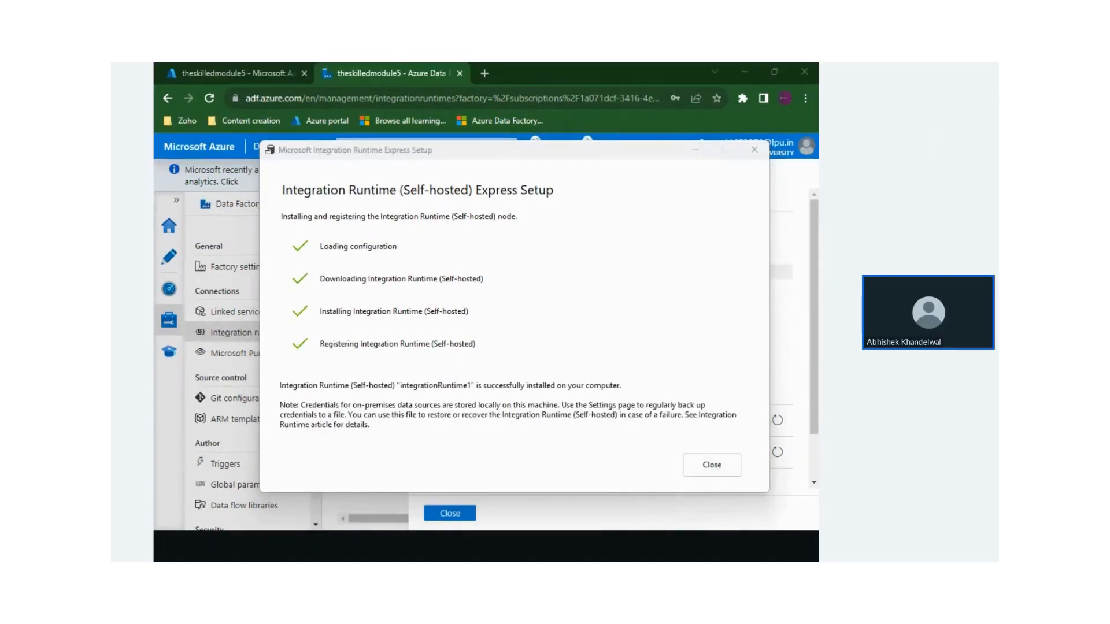
# Let the Express Setup finish registering integrationRuntime1, then close its window
pyautogui.click(303, 206)
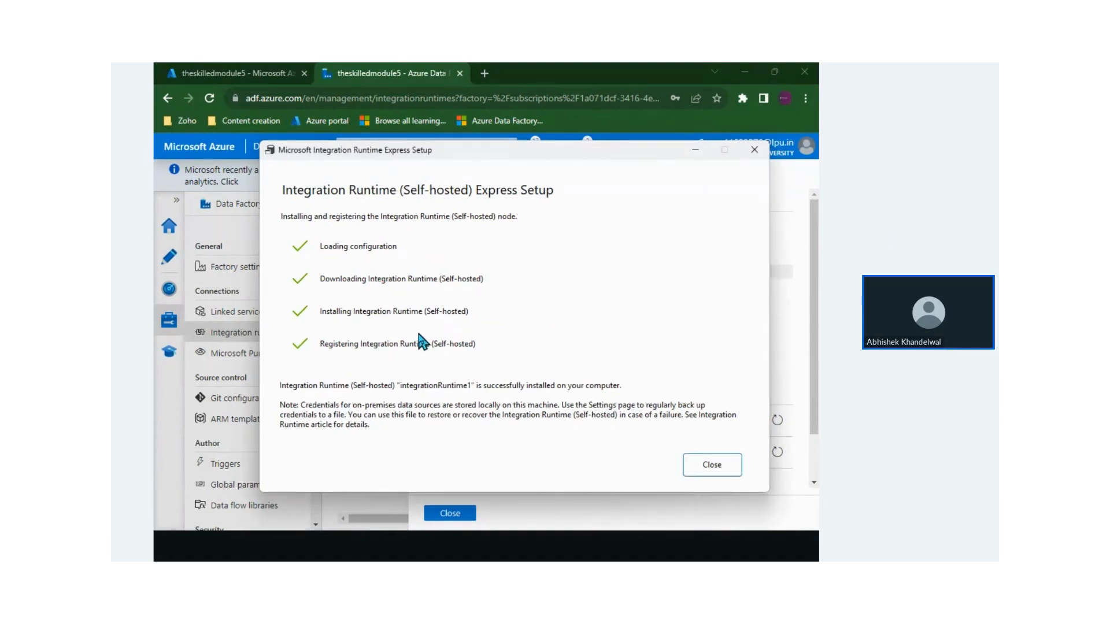
pyautogui.click(705, 469)
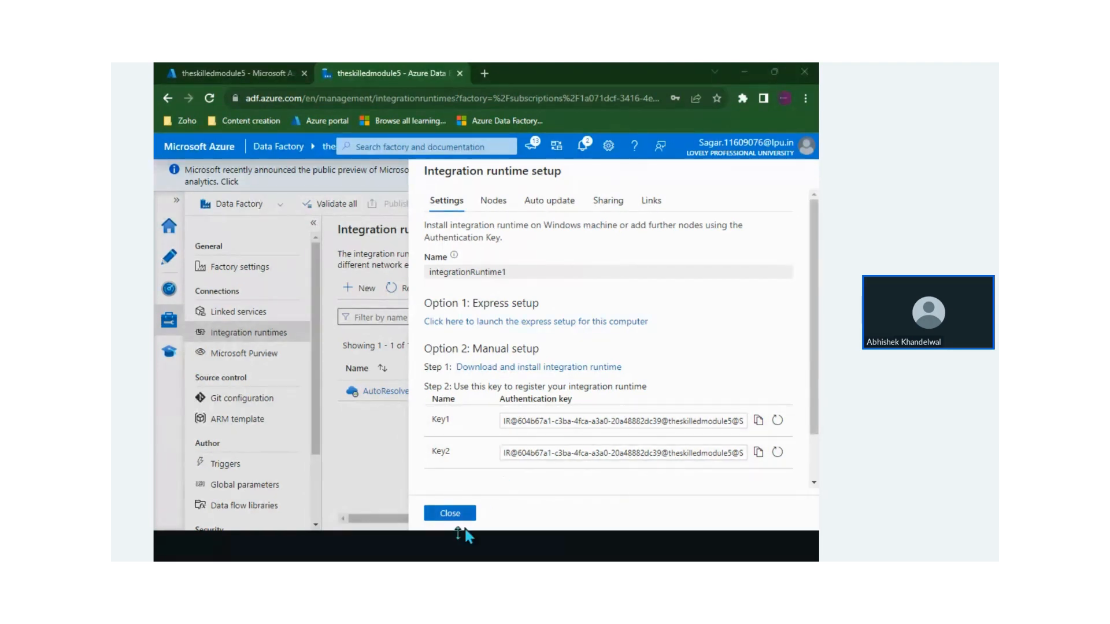
# Close the runtime setup panel so integrationRuntime1 appears as Self-Hosted and Running
pyautogui.click(448, 513)
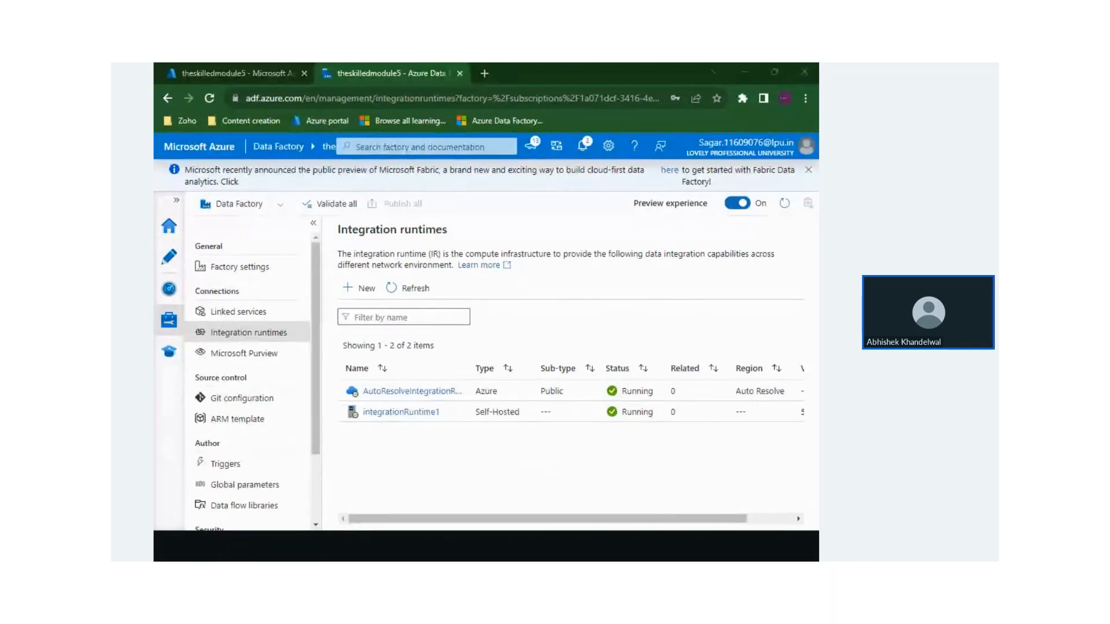
pyautogui.moveTo(116, 209); pyautogui.dragTo(429, 167)
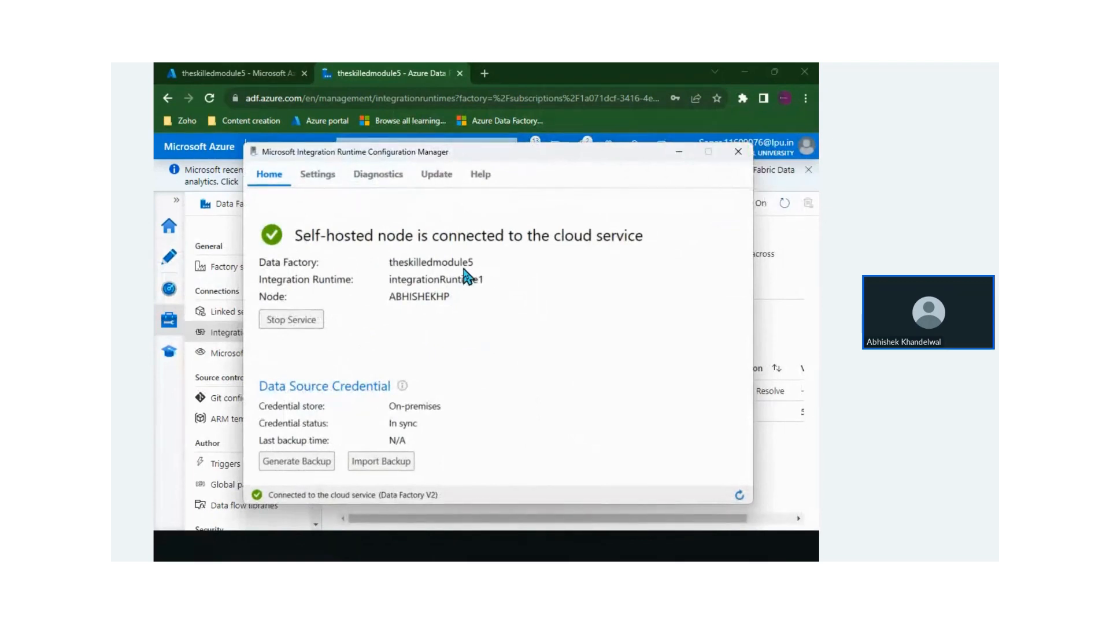
pyautogui.moveTo(479, 154); pyautogui.dragTo(495, 186)
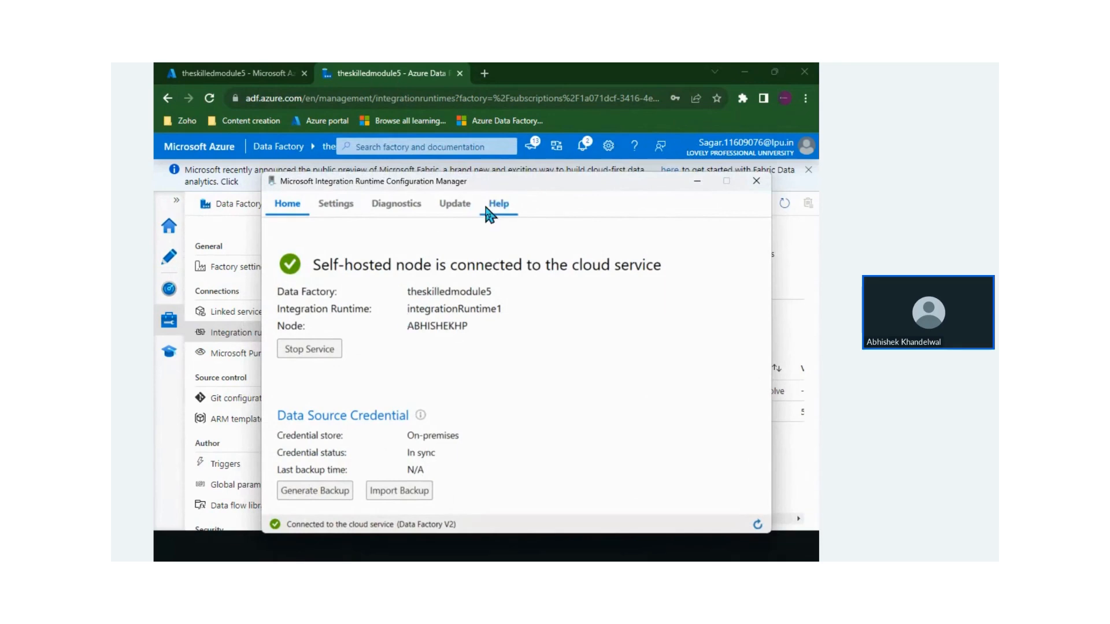
pyautogui.moveTo(464, 184); pyautogui.dragTo(438, 143)
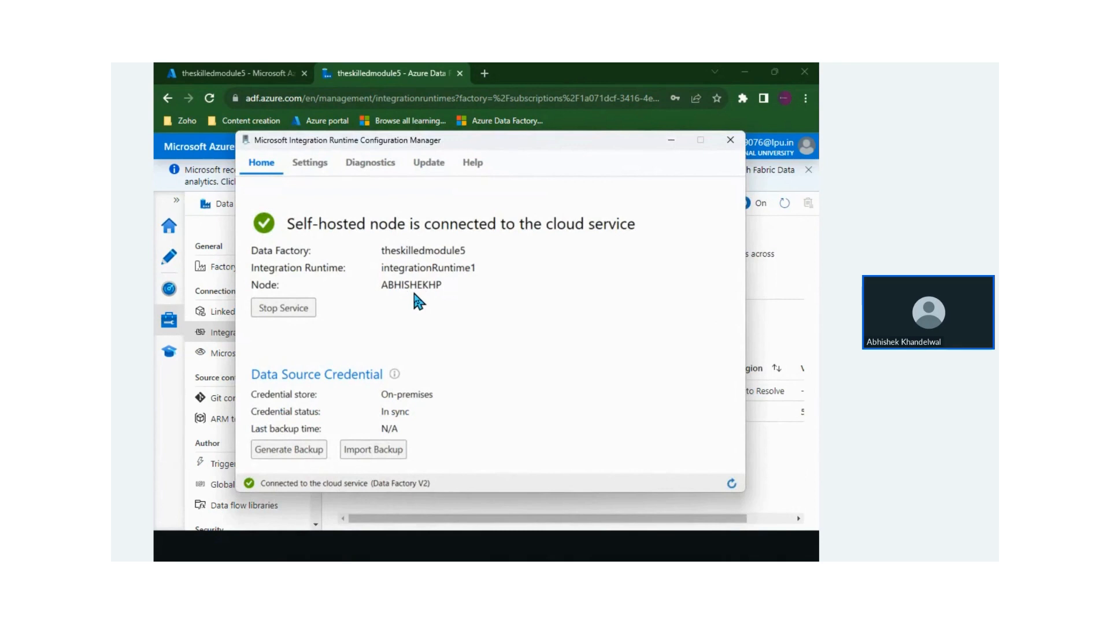
pyautogui.click(309, 168)
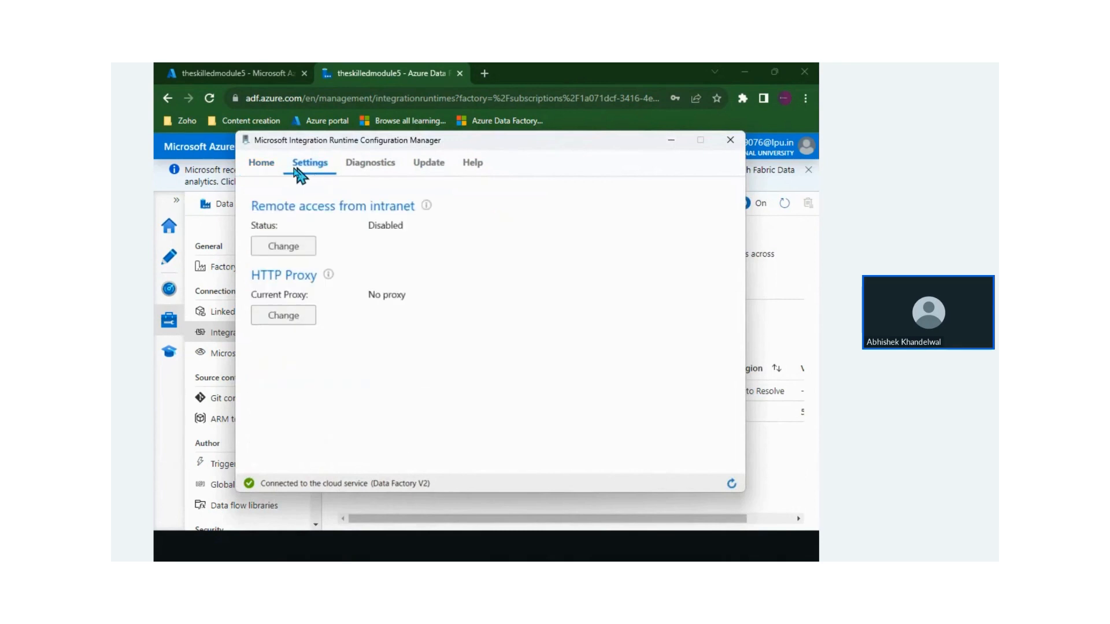
pyautogui.click(354, 169)
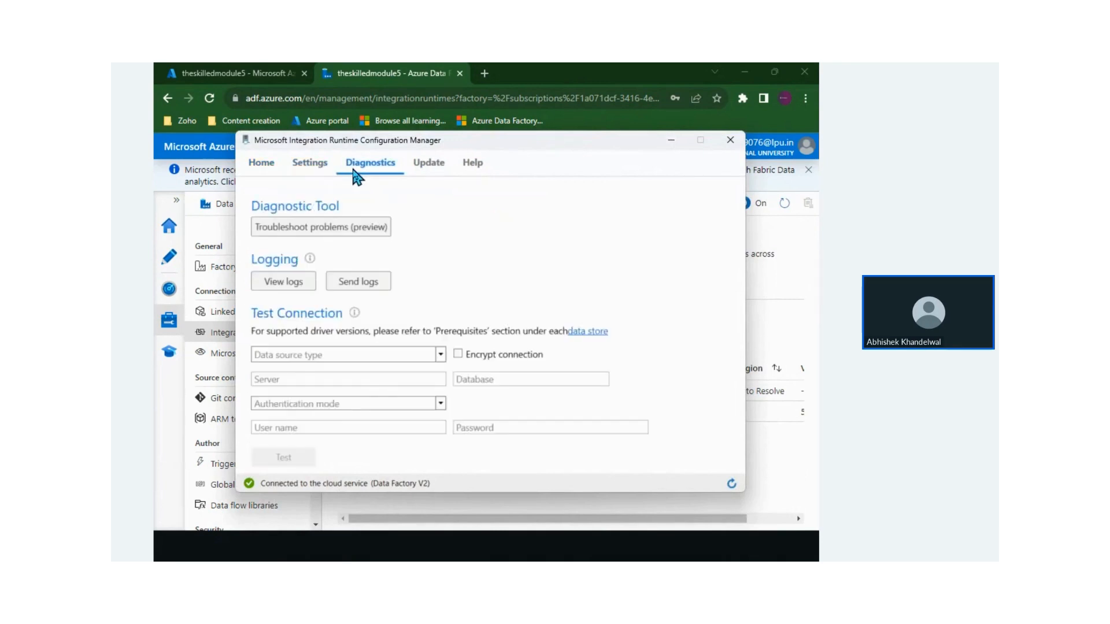
pyautogui.click(427, 170)
pyautogui.click(277, 173)
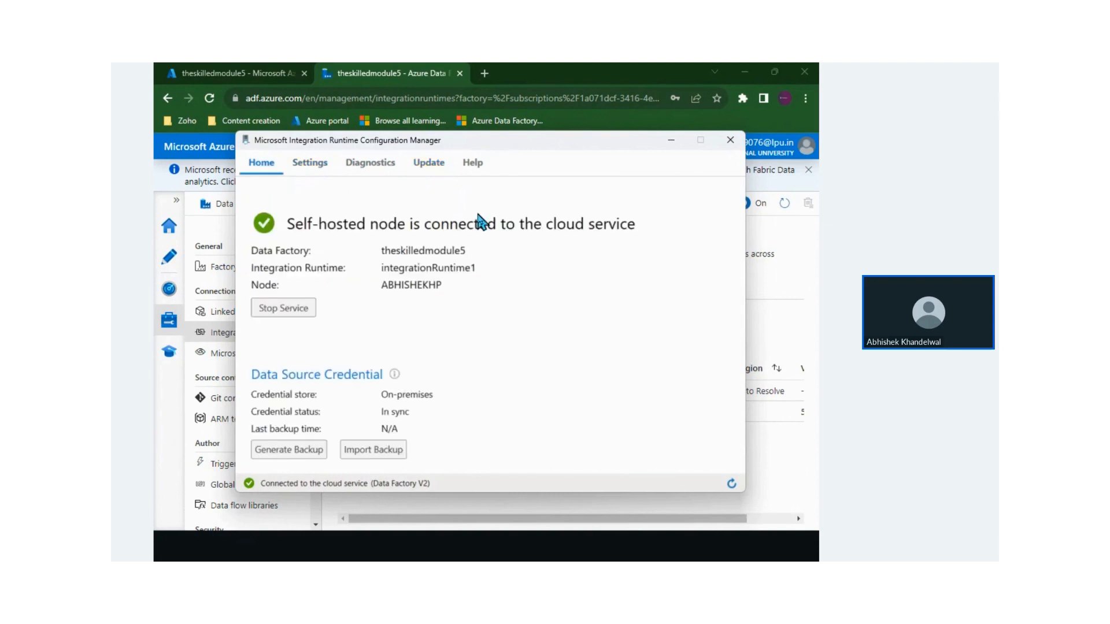
pyautogui.click(670, 140)
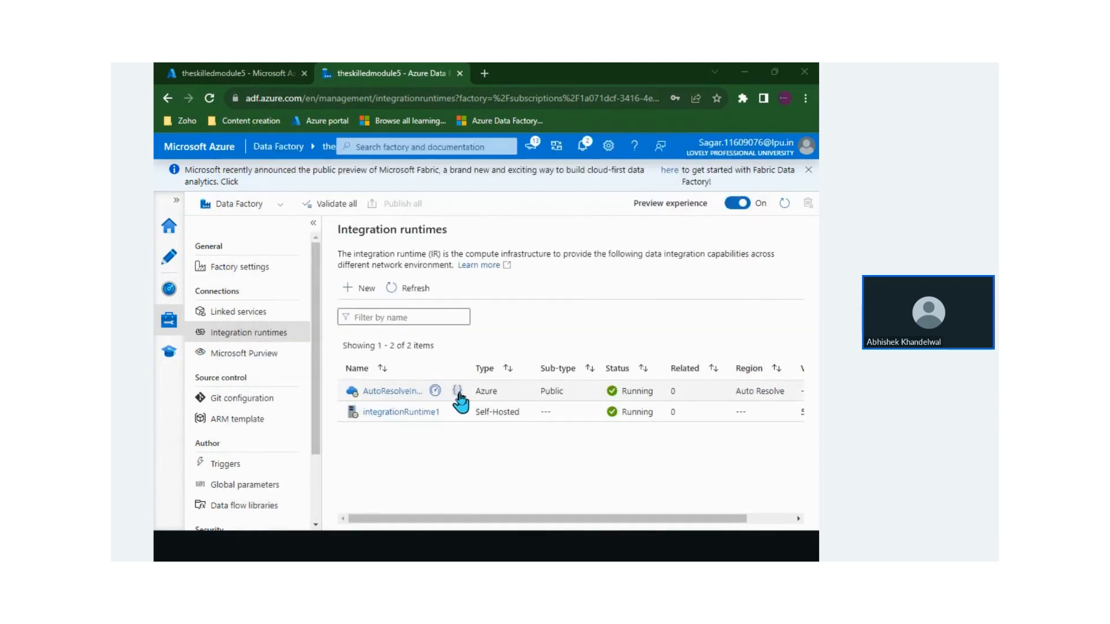
# Widen the Name column and open integrationRuntime1's resource monitor
pyautogui.moveTo(468, 370); pyautogui.dragTo(500, 372)
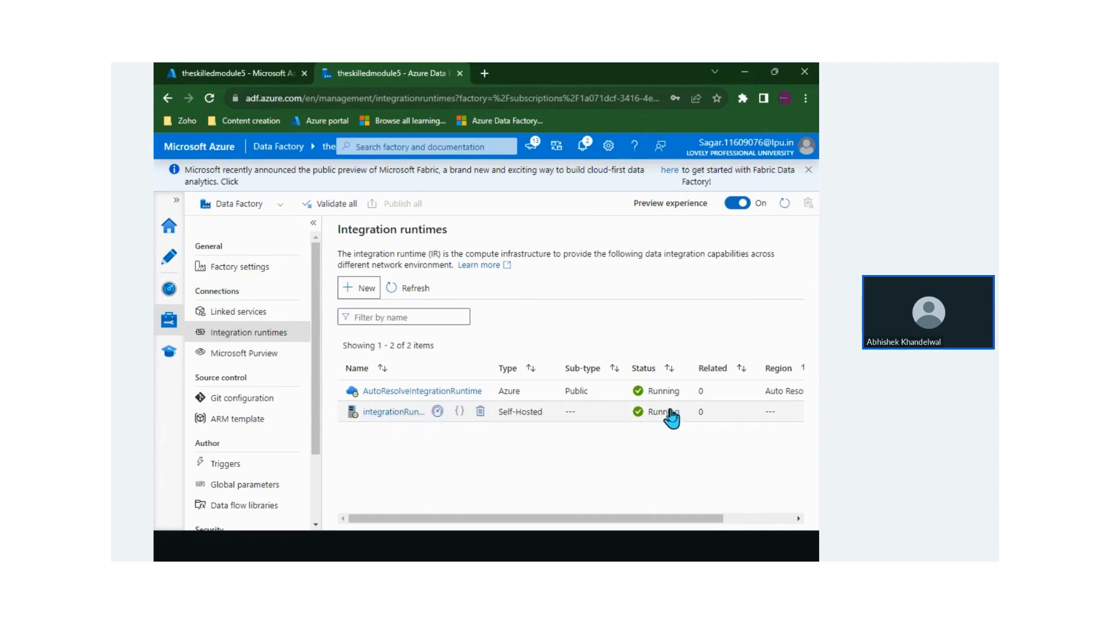
pyautogui.click(437, 411)
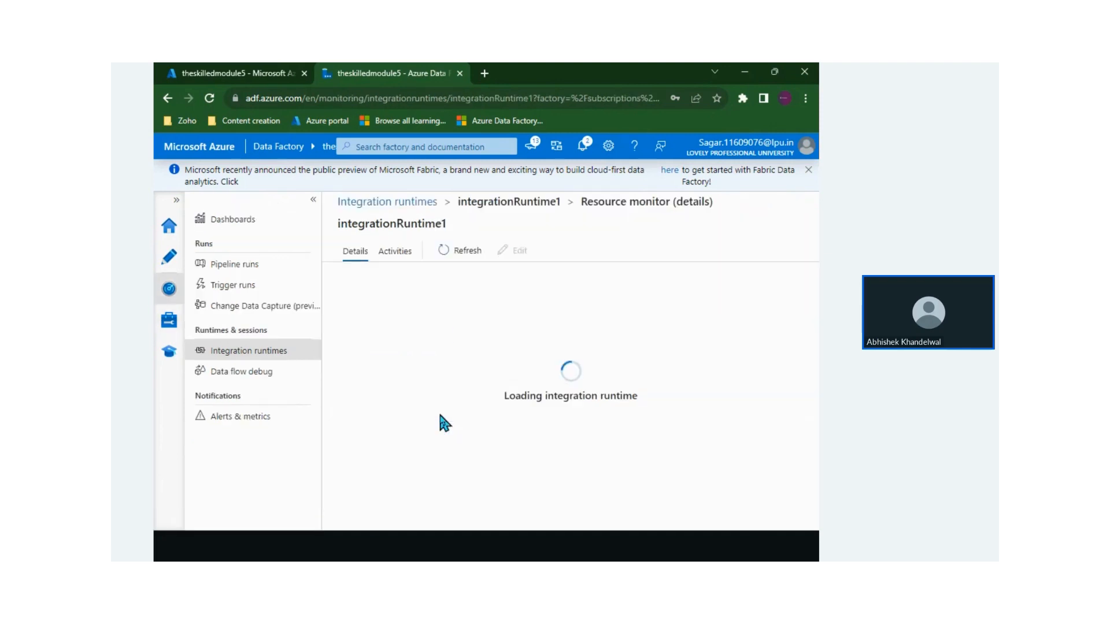
pyautogui.scroll(-2, 551, 374)
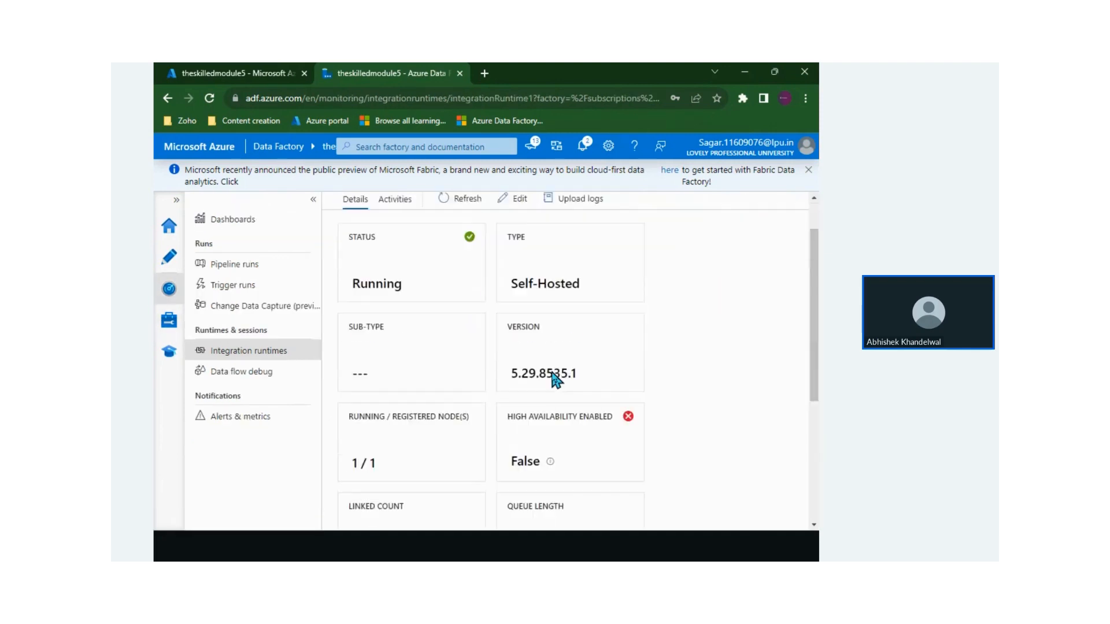
pyautogui.scroll(-2, 553, 379)
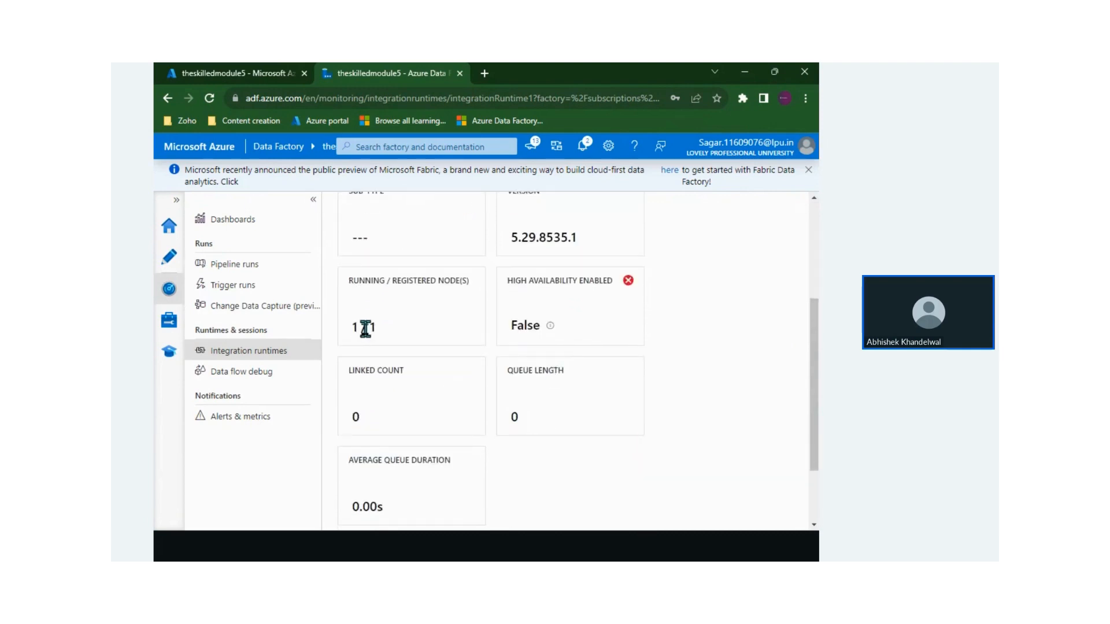
# Review integrationRuntime1's monitor details, then open it for editing
pyautogui.moveTo(353, 327); pyautogui.dragTo(408, 324)
pyautogui.click(407, 324)
pyautogui.scroll(-2, 408, 323)
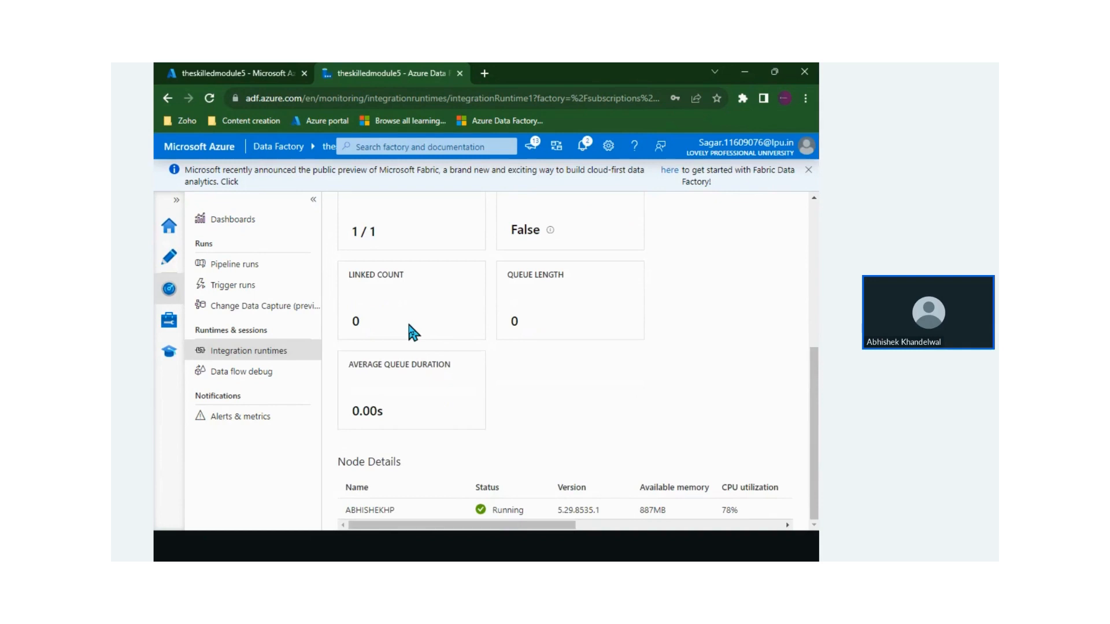
pyautogui.scroll(6, 410, 327)
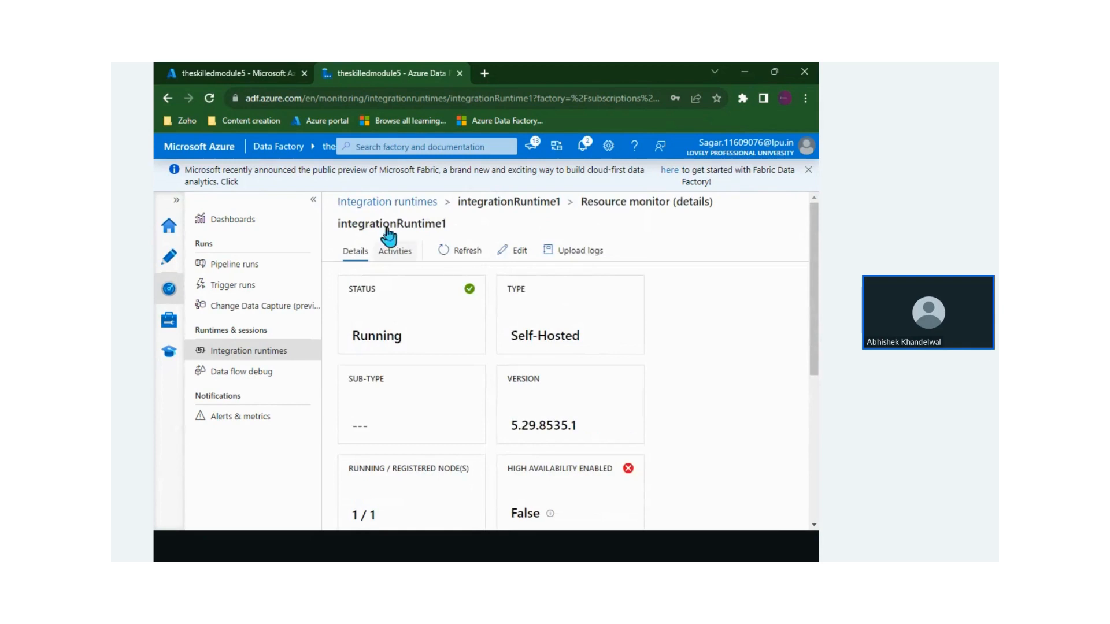
pyautogui.scroll(-1, 350, 468)
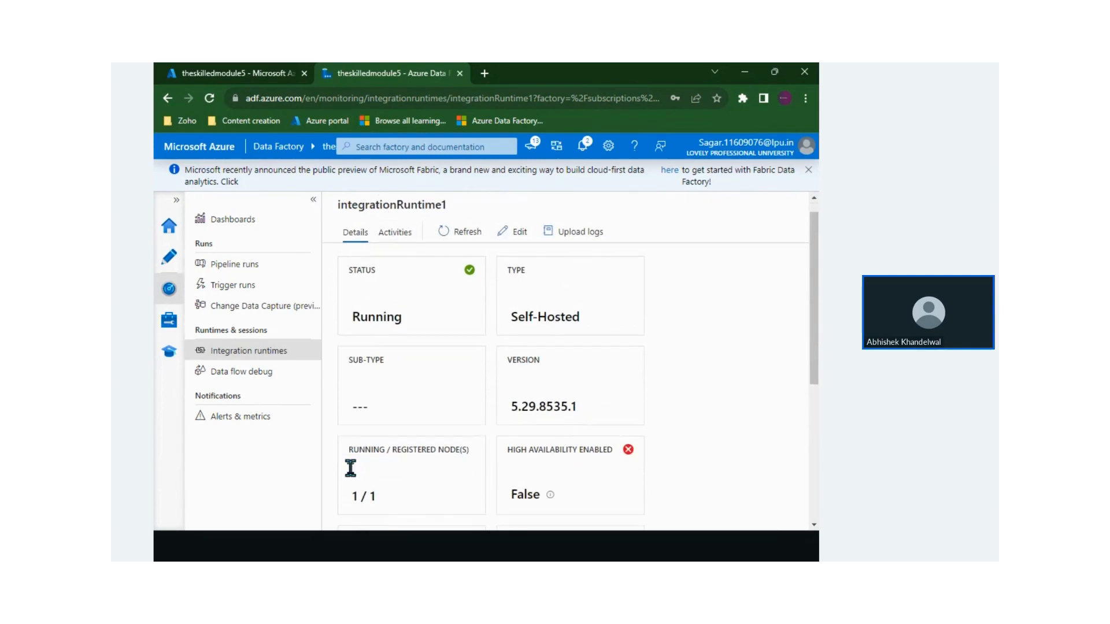
pyautogui.moveTo(359, 495); pyautogui.dragTo(386, 499)
pyautogui.scroll(1, 386, 500)
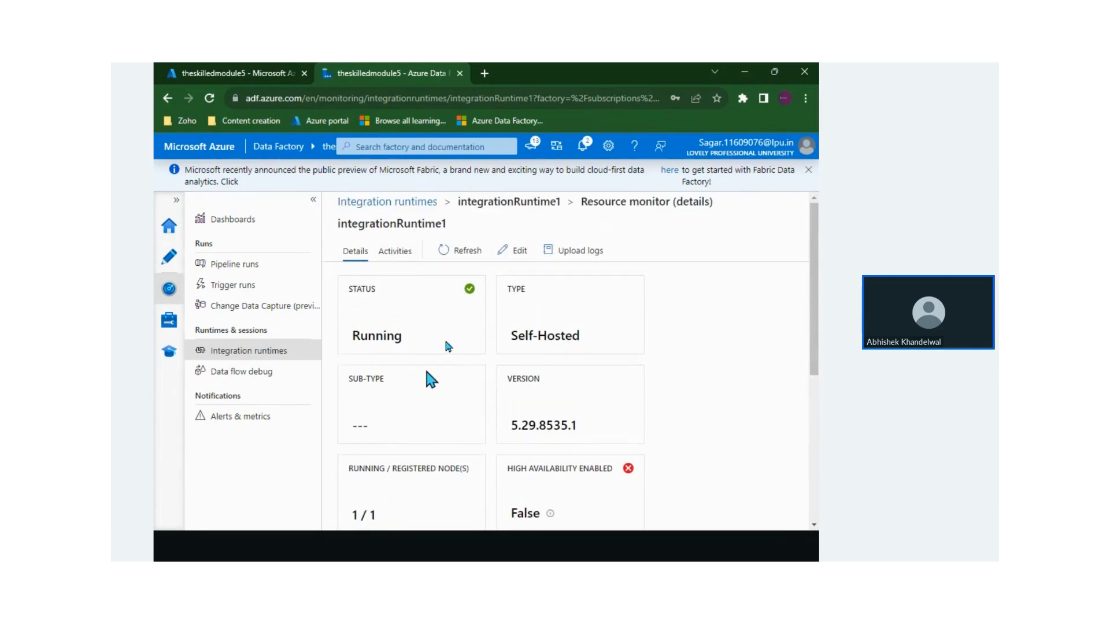
pyautogui.click(512, 250)
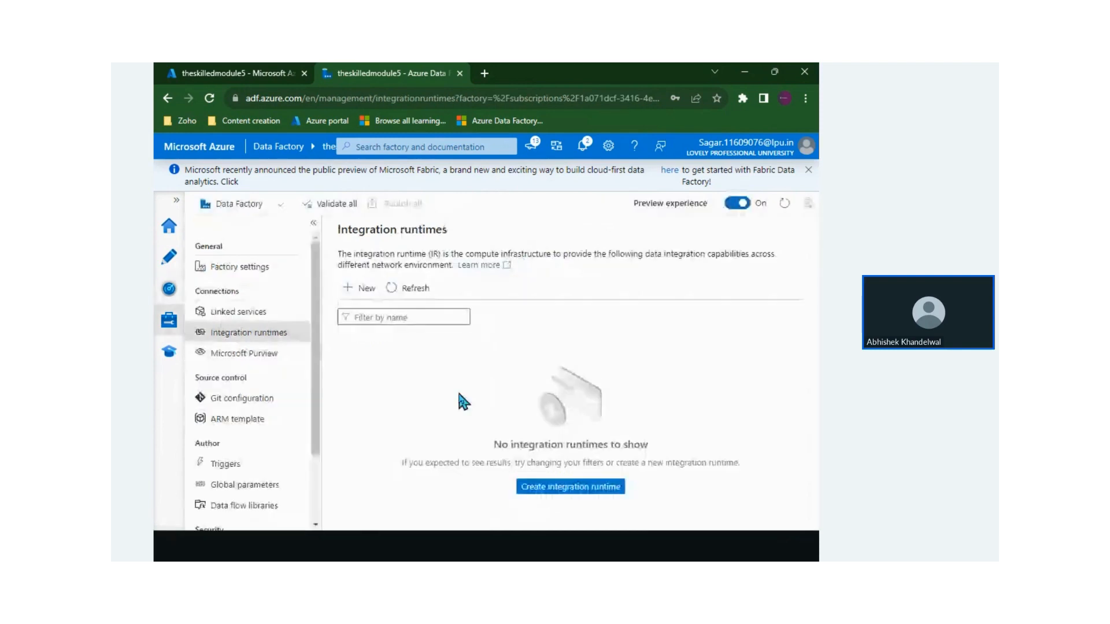
pyautogui.click(498, 208)
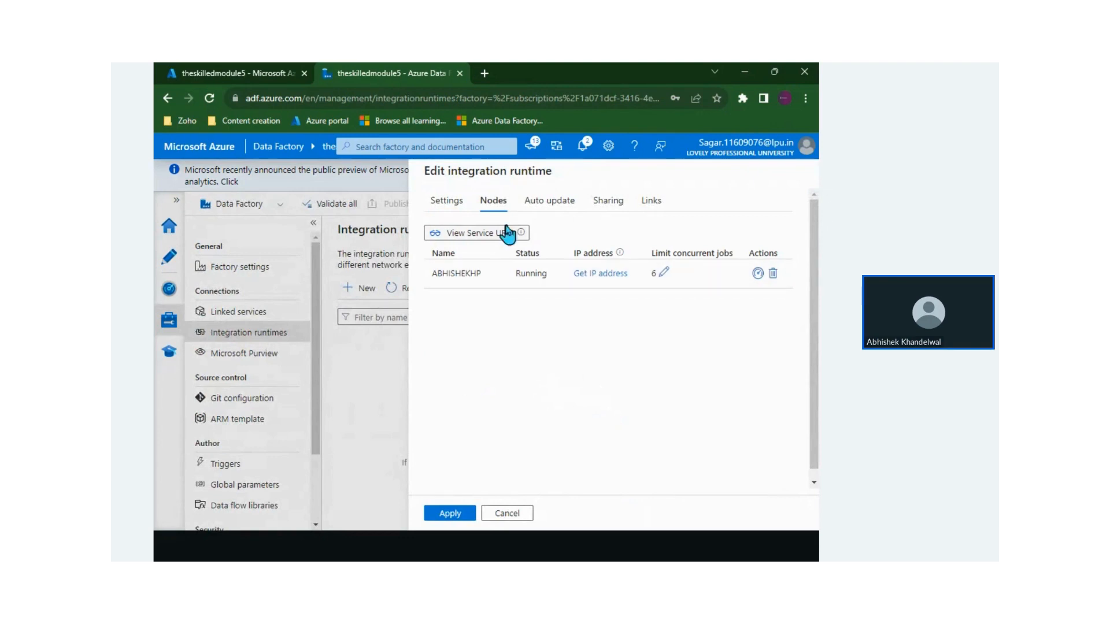
pyautogui.moveTo(669, 253); pyautogui.dragTo(717, 253)
pyautogui.click(717, 253)
pyautogui.click(662, 273)
pyautogui.doubleClick(679, 270)
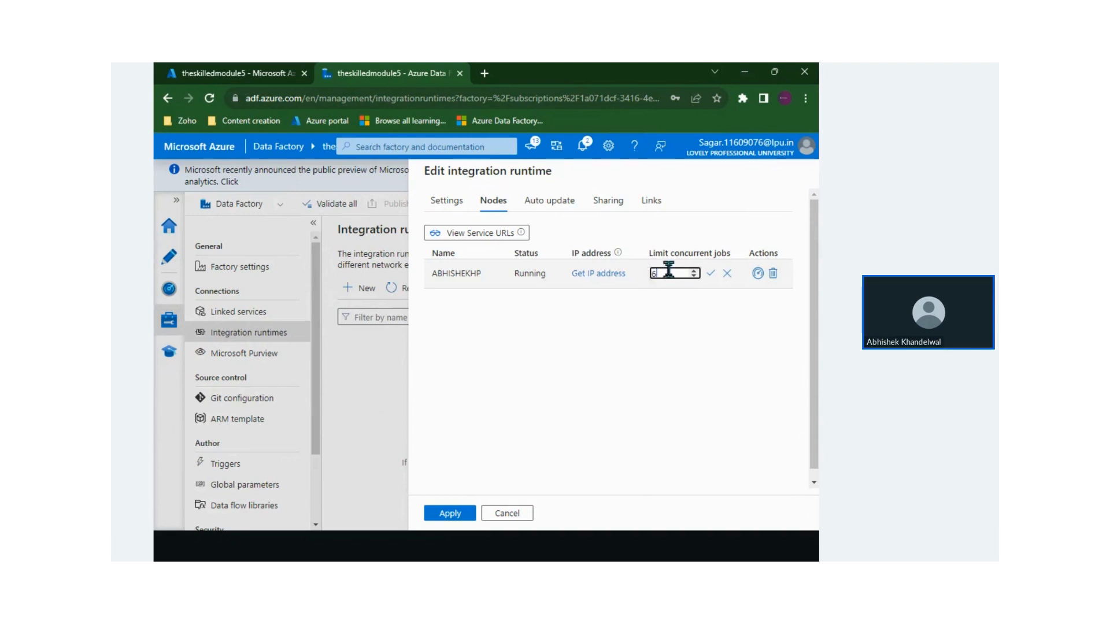
pyautogui.click(693, 271)
pyautogui.click(693, 271)
pyautogui.click(694, 276)
pyautogui.click(693, 275)
pyautogui.click(507, 514)
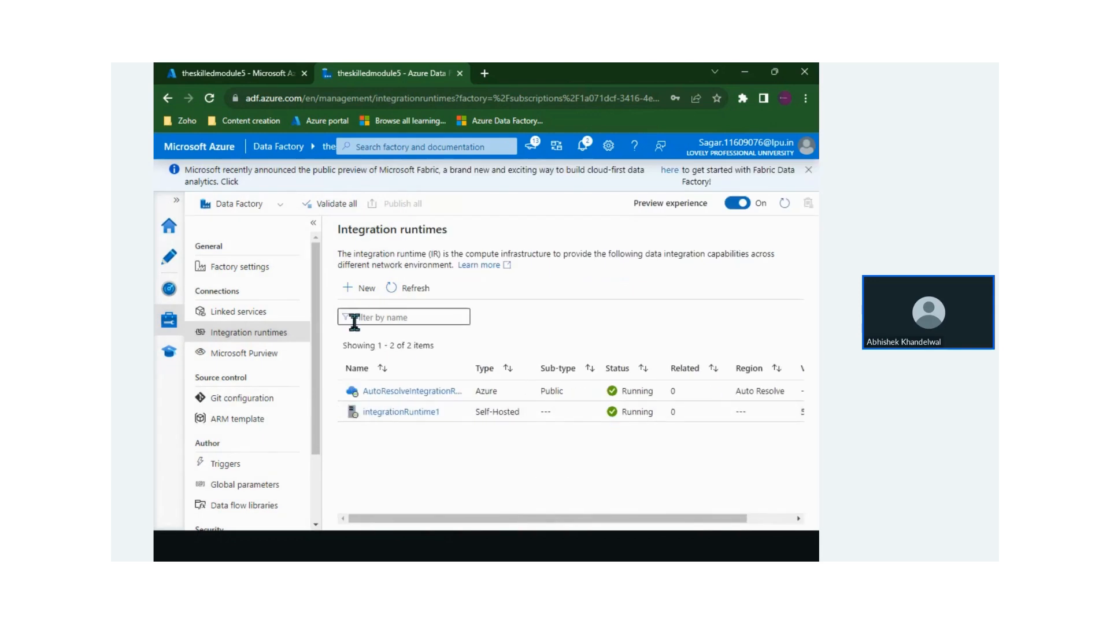
# In the Azure portal, open the Data factories list and select theskilledmodule5
pyautogui.moveTo(352, 229); pyautogui.dragTo(433, 262)
pyautogui.click(434, 257)
pyautogui.moveTo(358, 229); pyautogui.dragTo(457, 264)
pyautogui.click(382, 231)
pyautogui.moveTo(358, 230); pyautogui.dragTo(431, 250)
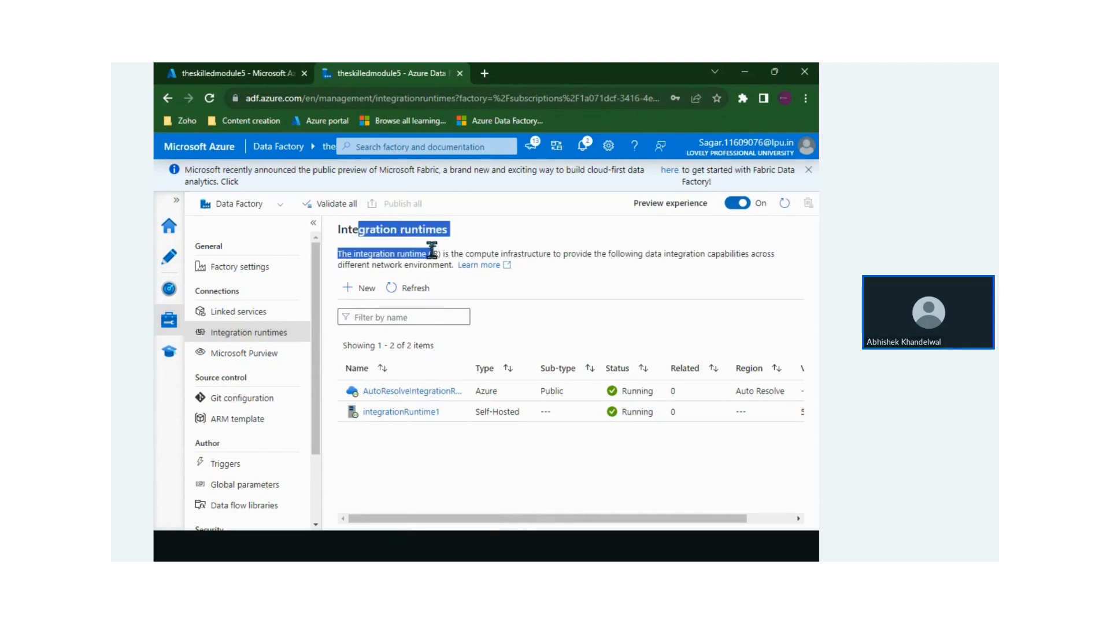
pyautogui.click(435, 254)
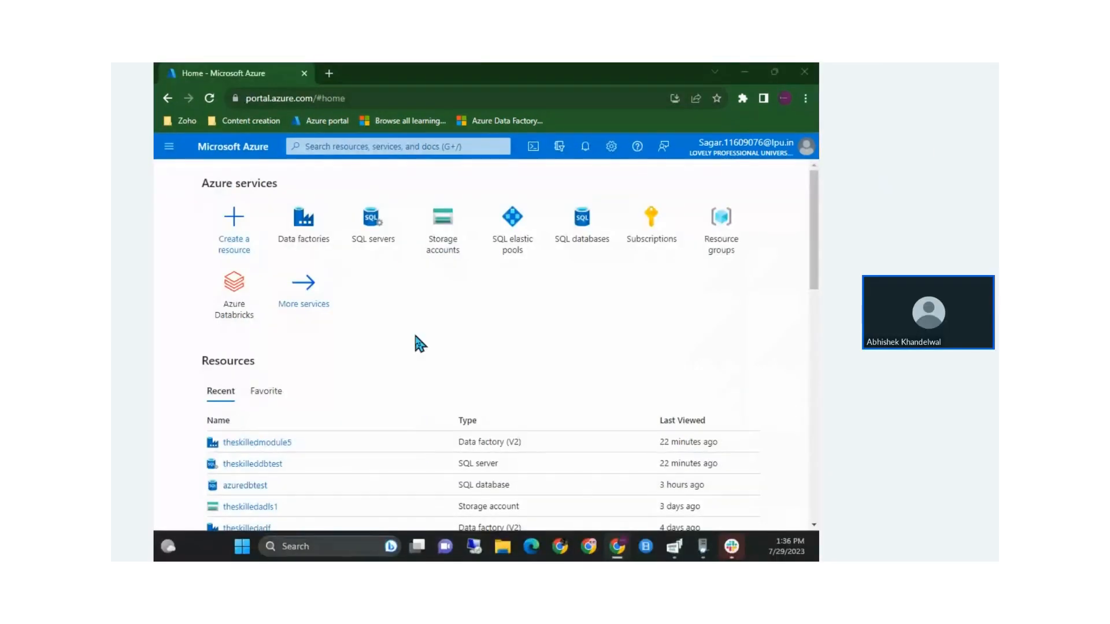
pyautogui.click(306, 218)
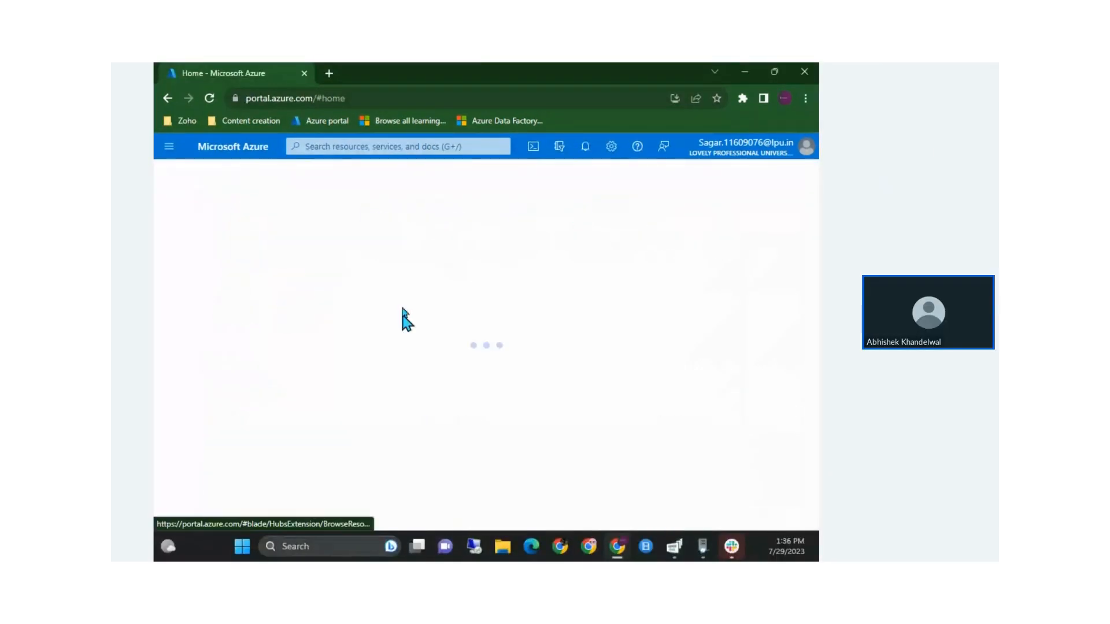
pyautogui.click(227, 356)
# Launch Data Factory Studio from theskilledmodule5's Overview blade
pyautogui.scroll(-5, 510, 422)
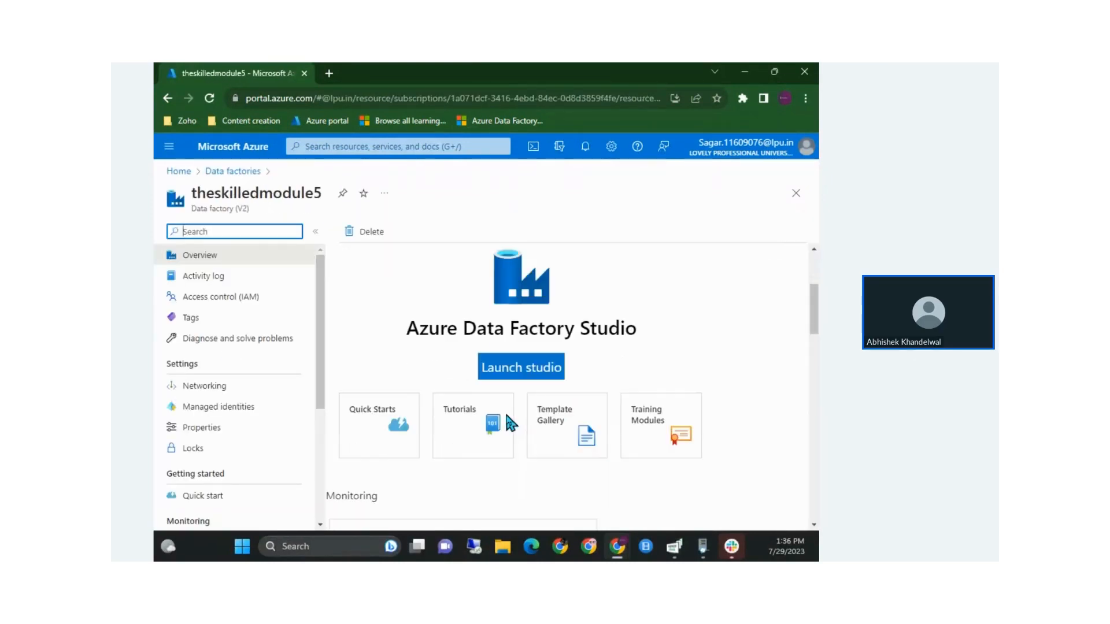
pyautogui.click(518, 370)
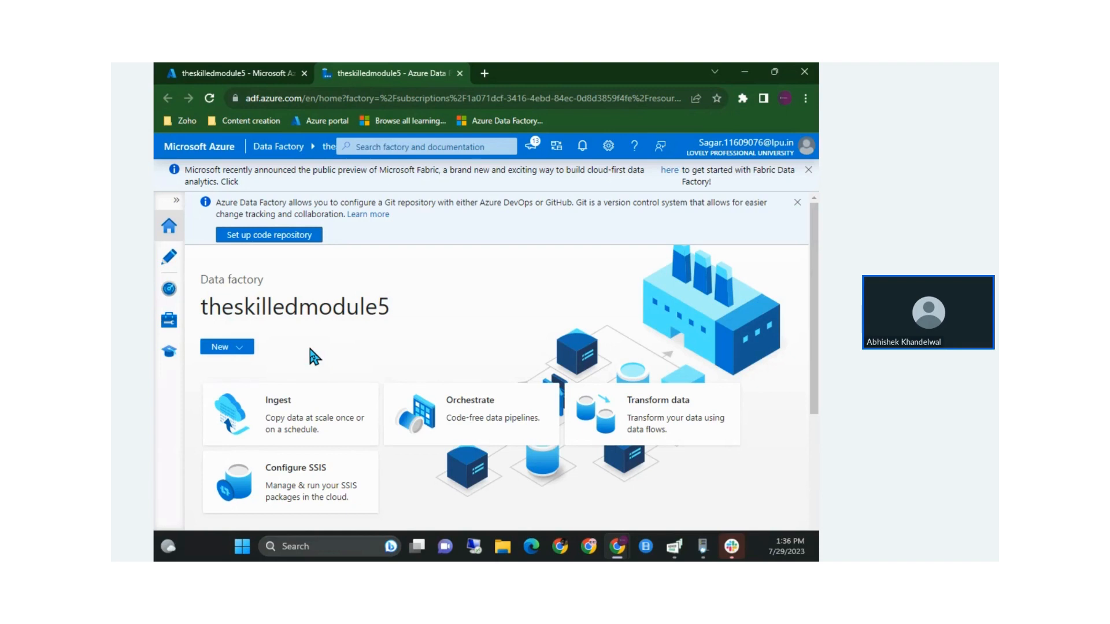
# From Linked services, begin a new File system linked service found by searching 'file'
pyautogui.click(168, 324)
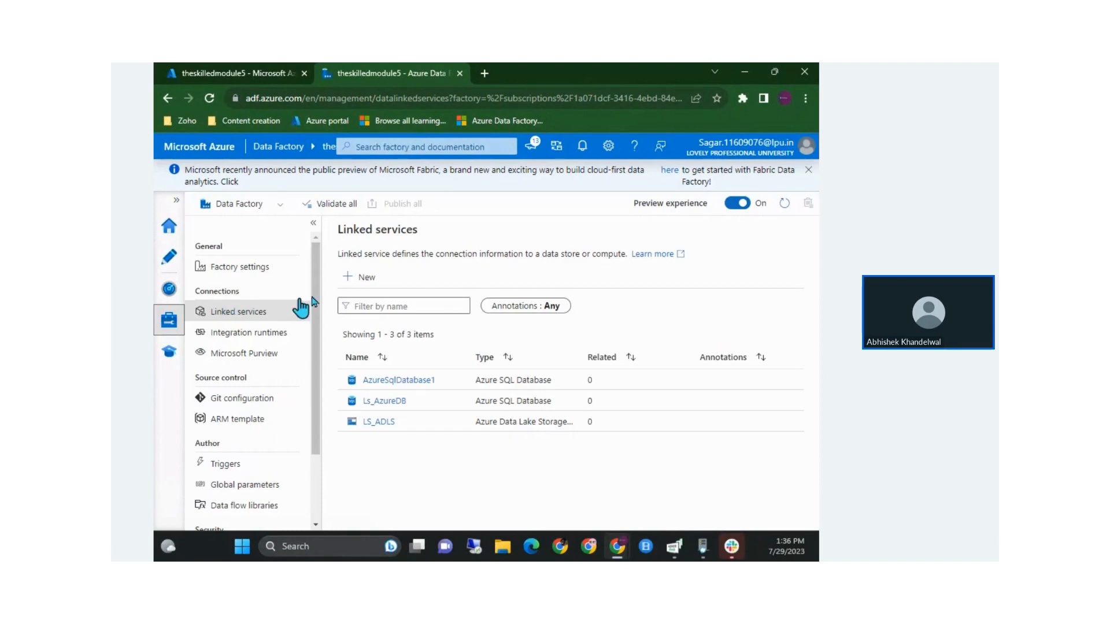
pyautogui.click(359, 281)
pyautogui.click(455, 227)
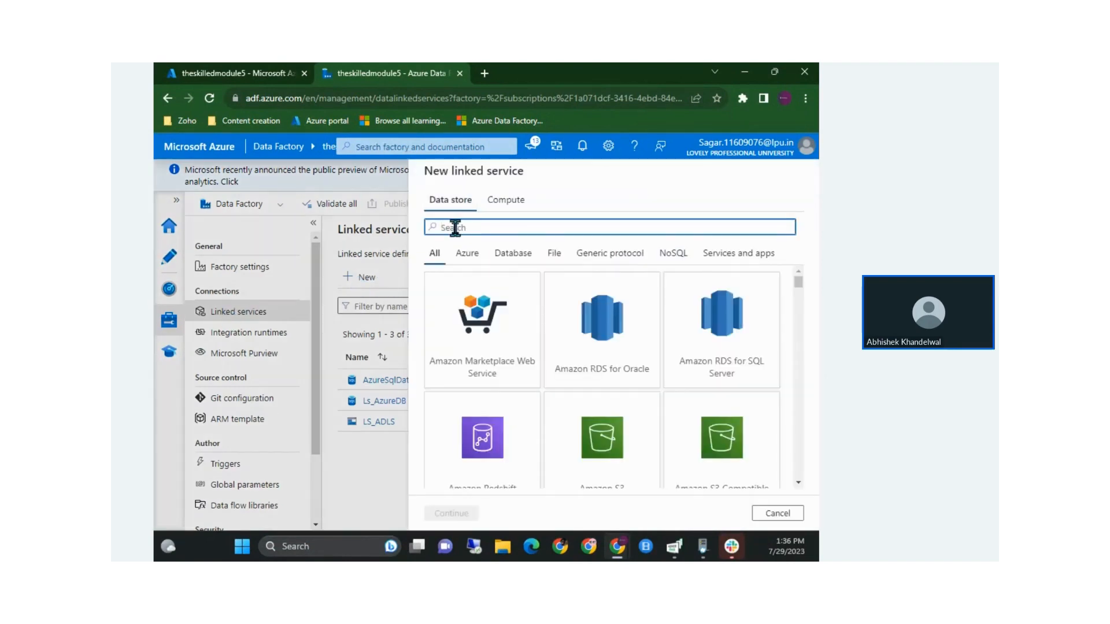
pyautogui.write('file')
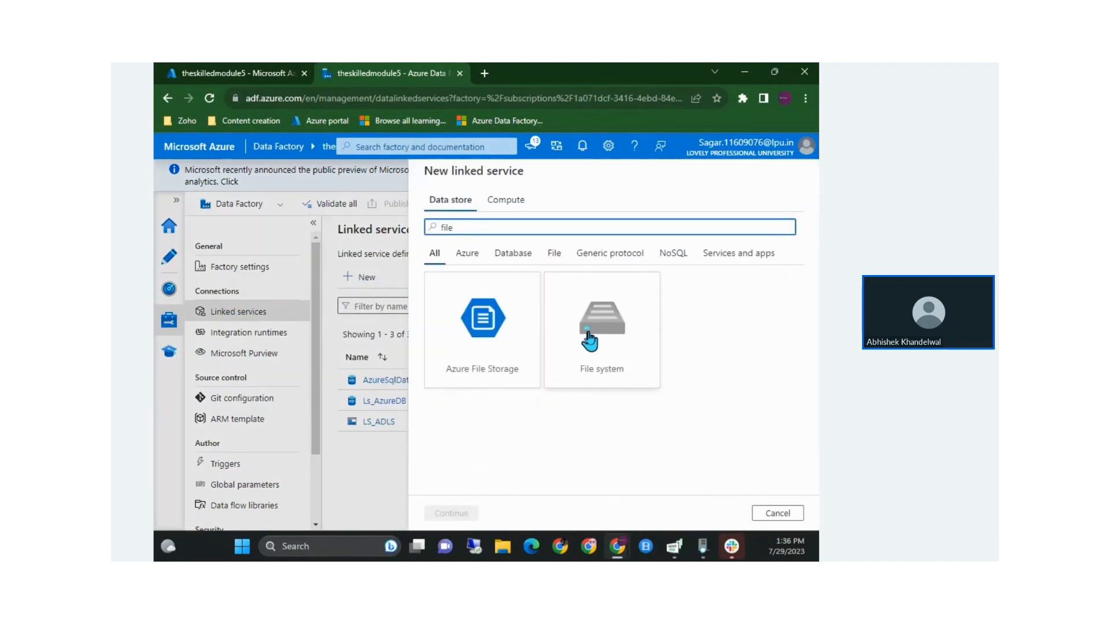
pyautogui.click(570, 369)
pyautogui.click(471, 511)
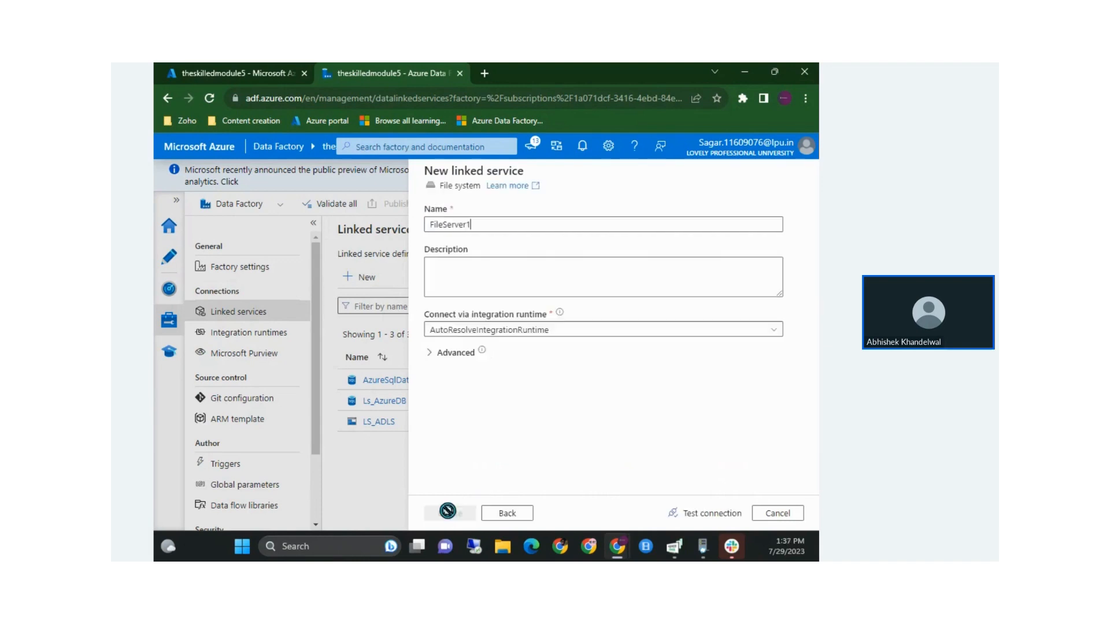
# Choose integrationRuntime1 as the form's connecting integration runtime
pyautogui.click(558, 331)
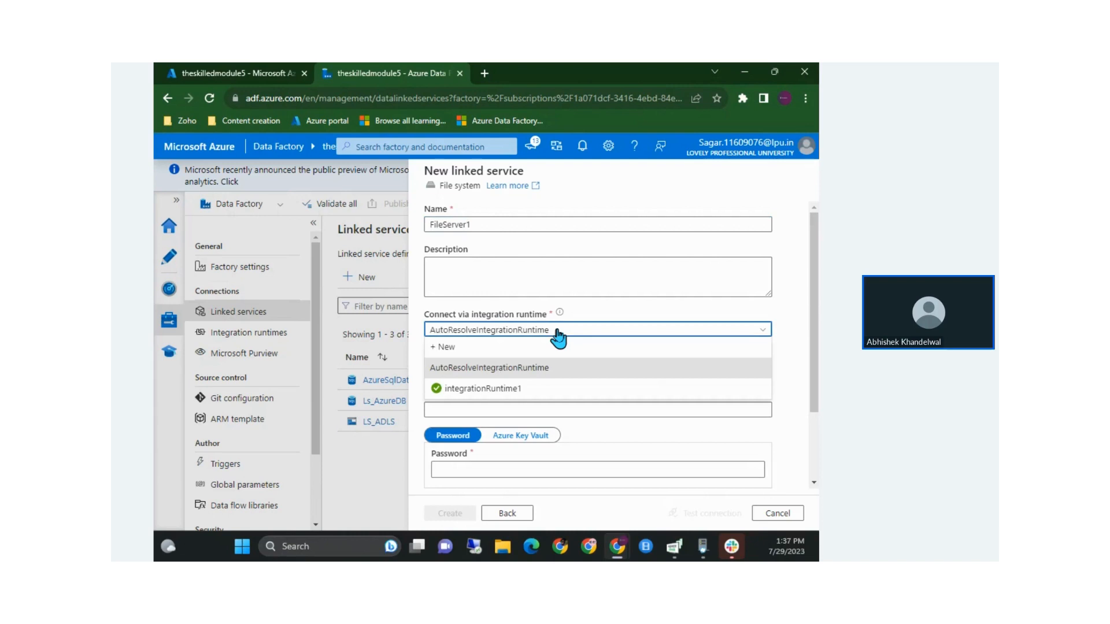
pyautogui.click(512, 389)
pyautogui.click(484, 367)
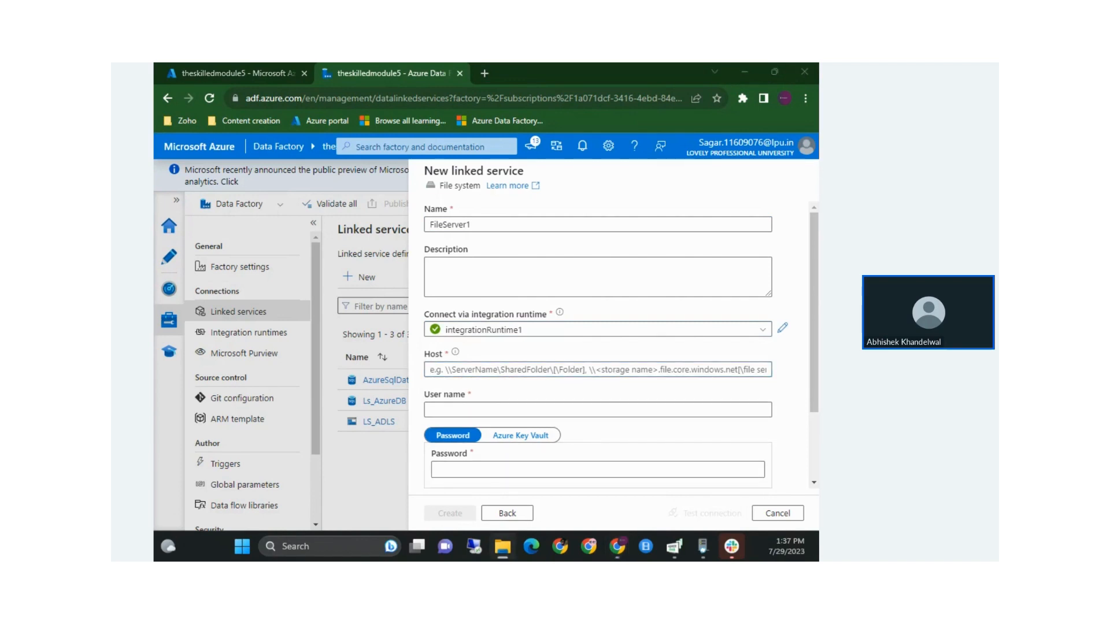
pyautogui.hotkey('alt', 'Tab')
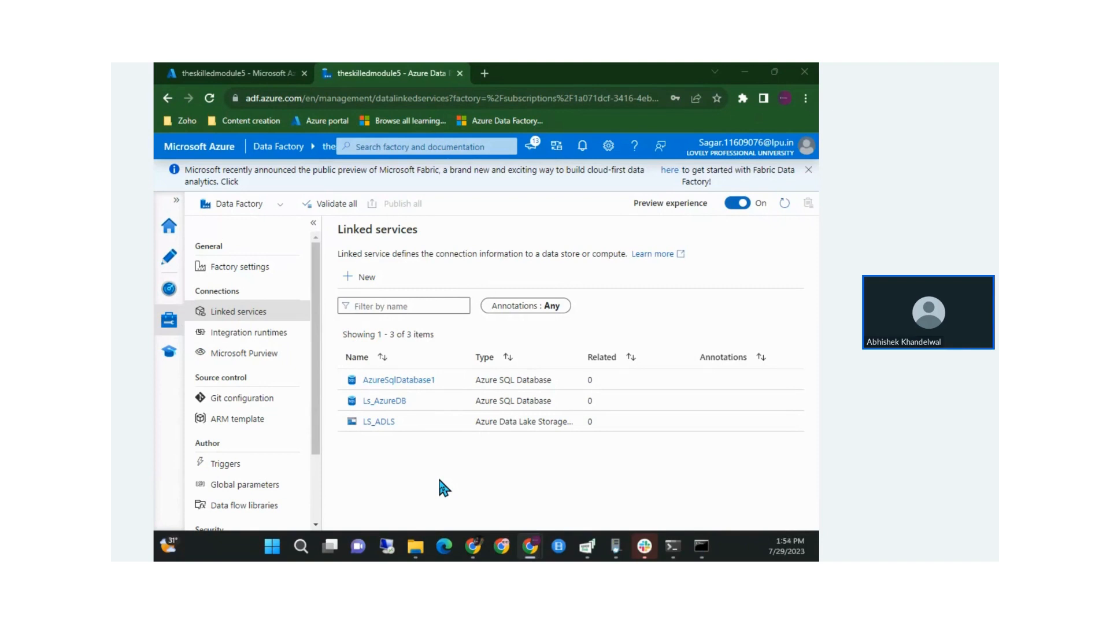
# Start a new File system linked service and rename it LS_FileStore1
pyautogui.click(349, 278)
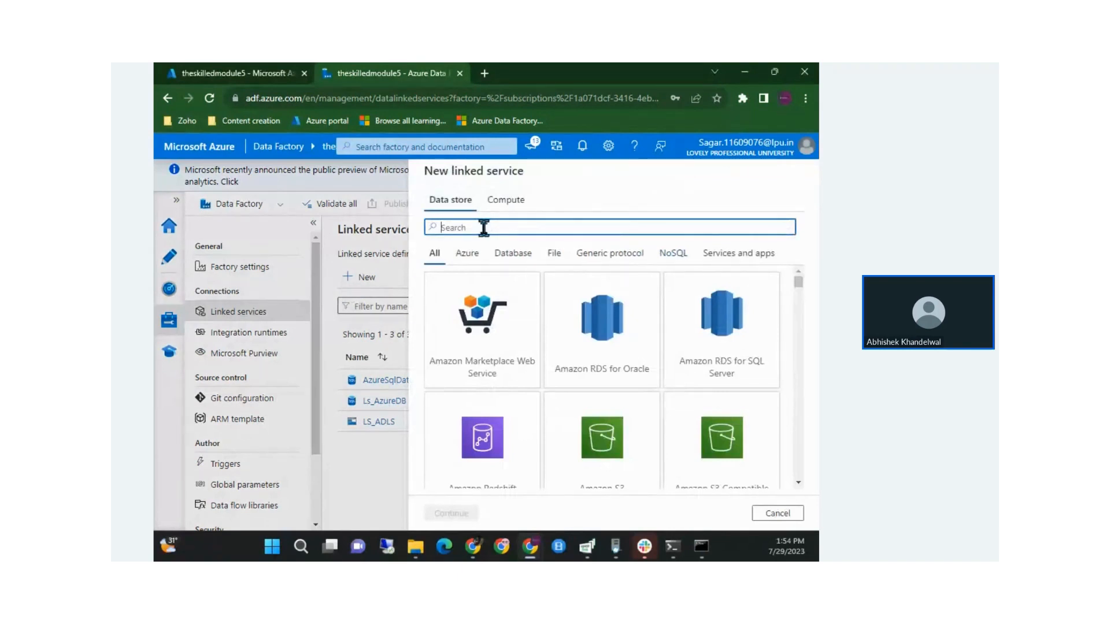
pyautogui.write('file')
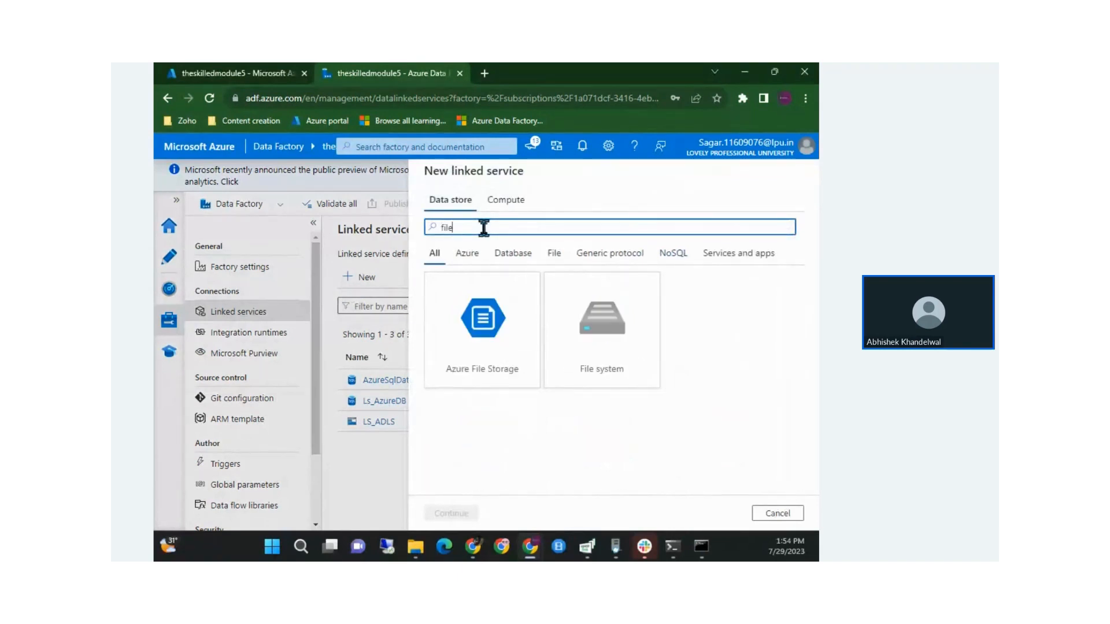
pyautogui.click(613, 317)
pyautogui.click(457, 513)
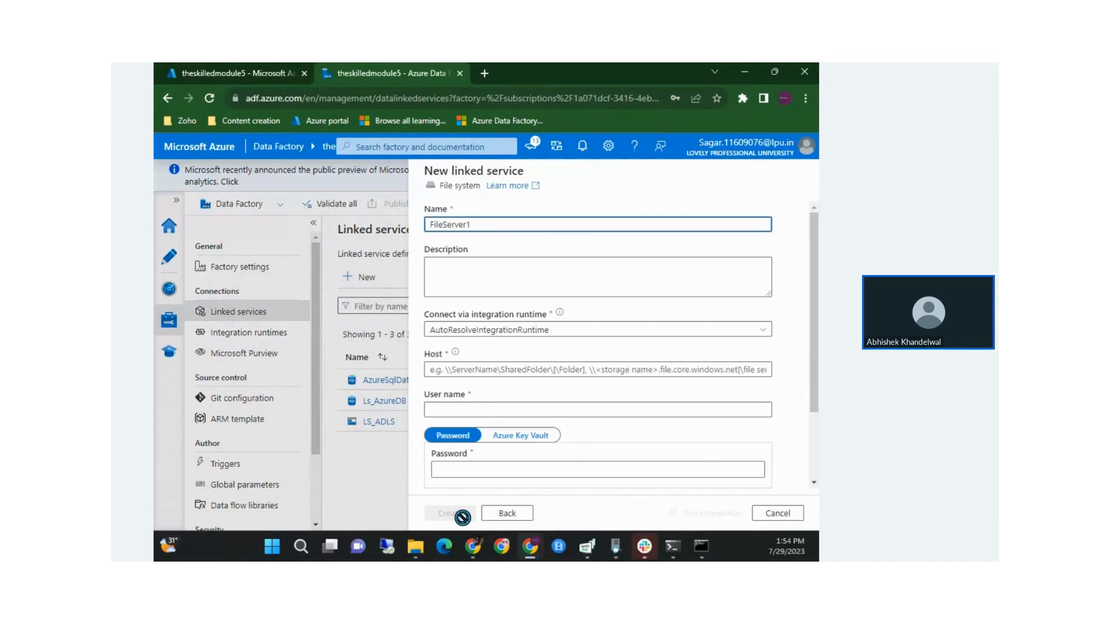
pyautogui.doubleClick(489, 224)
pyautogui.write('ls')
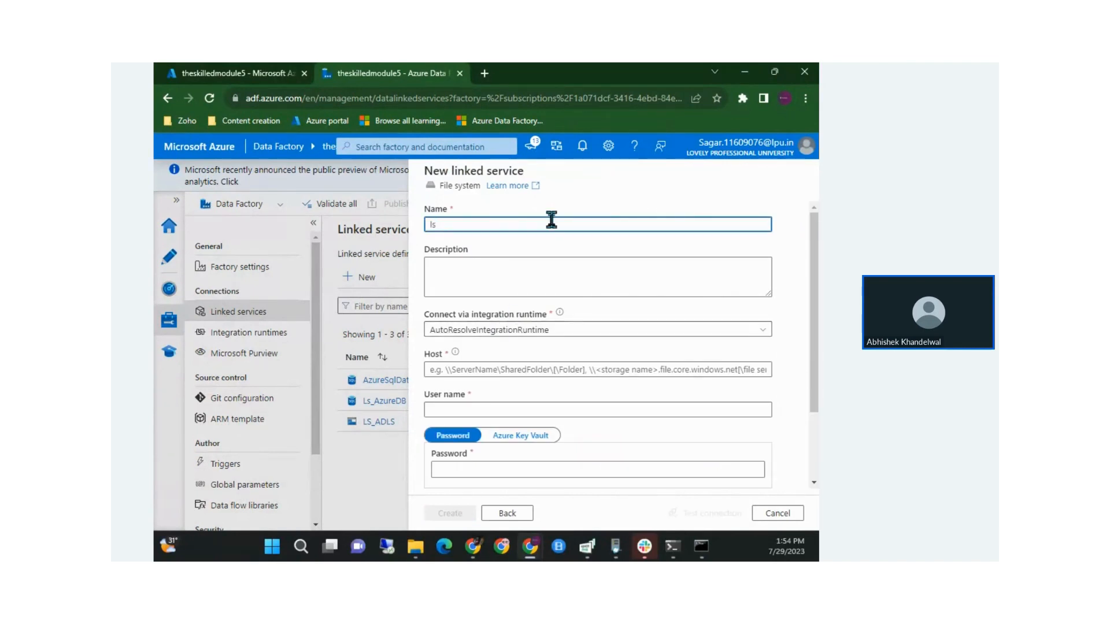
pyautogui.press('BackSpace')
pyautogui.press('BackSpace')
pyautogui.write('LS')
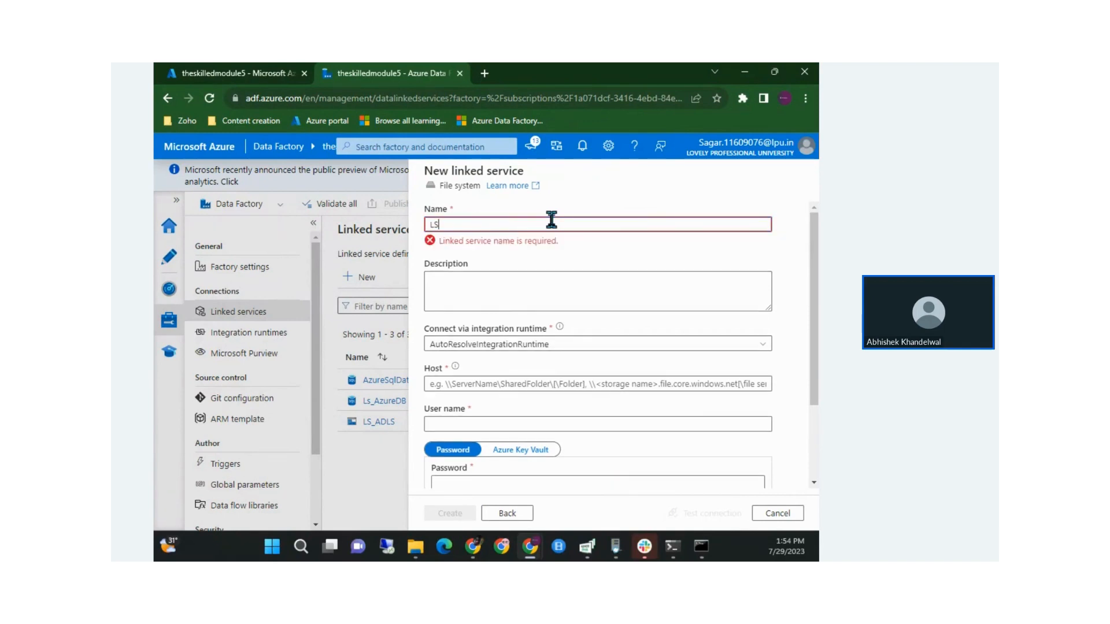
pyautogui.write('_Fil')
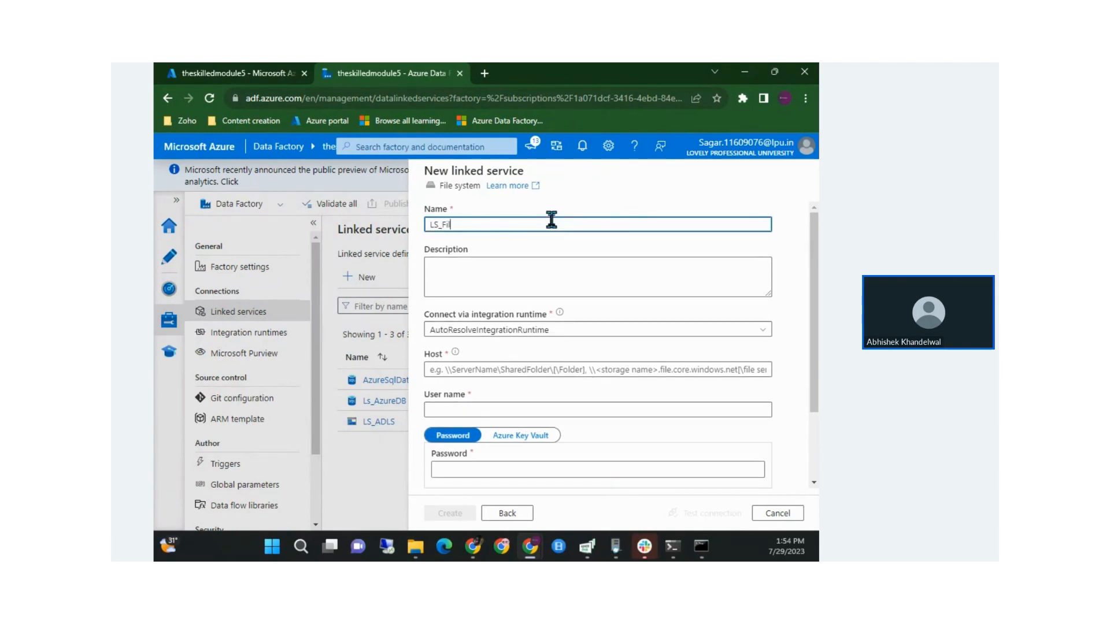
pyautogui.write('eStore1')
# Connect it via integrationRuntime1 and begin entering the host path
pyautogui.click(500, 331)
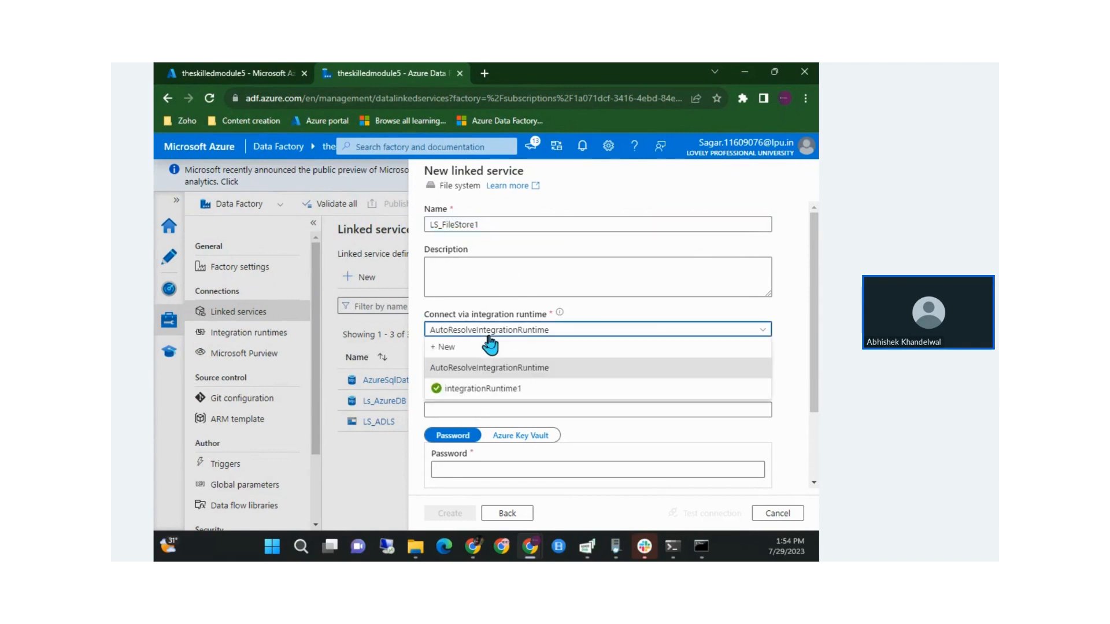
pyautogui.click(496, 389)
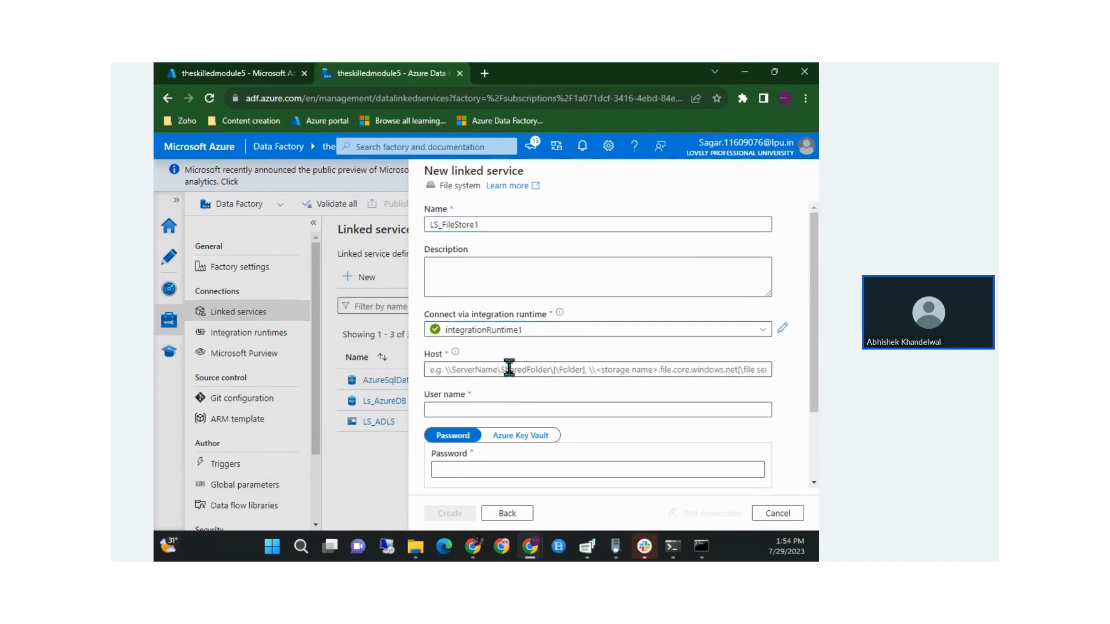
pyautogui.click(509, 368)
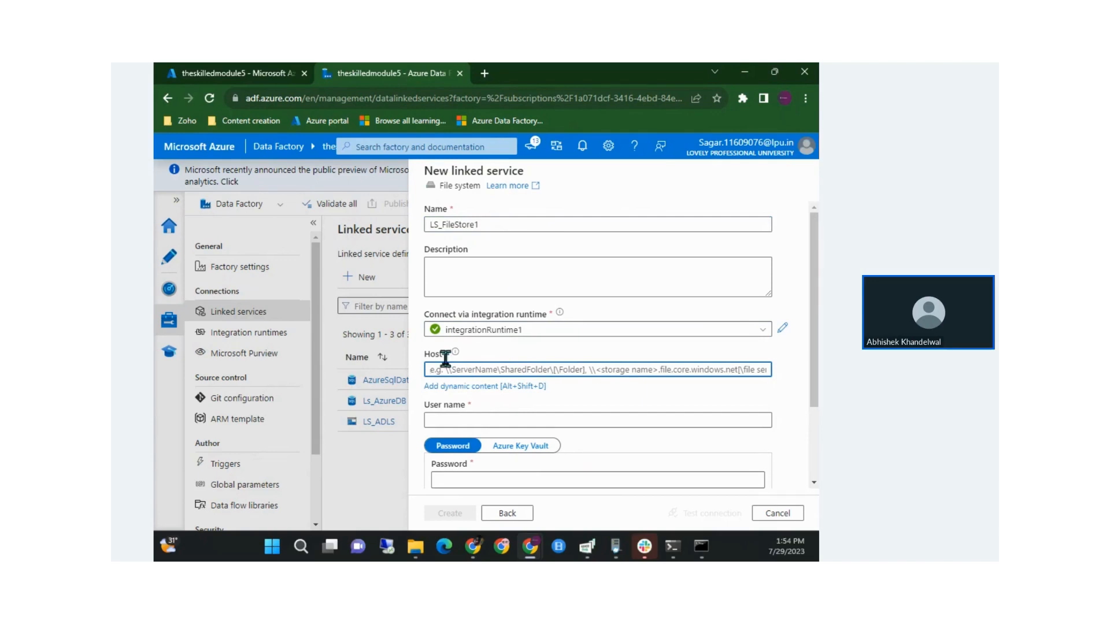
pyautogui.hotkey('alt', 'Tab')
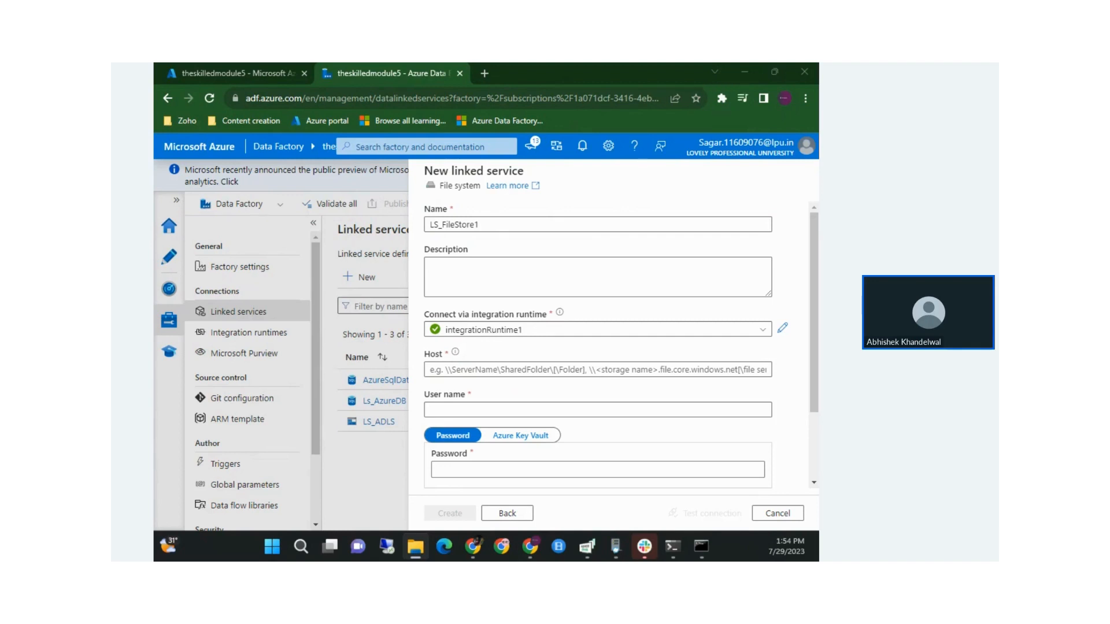
# Paste E:\Stock data\TickerTape\Stock_Daily_Price as the Host path
pyautogui.click(497, 369)
pyautogui.write('E:\\Stock data\\TickerTape\\Stock_Daily_Price')
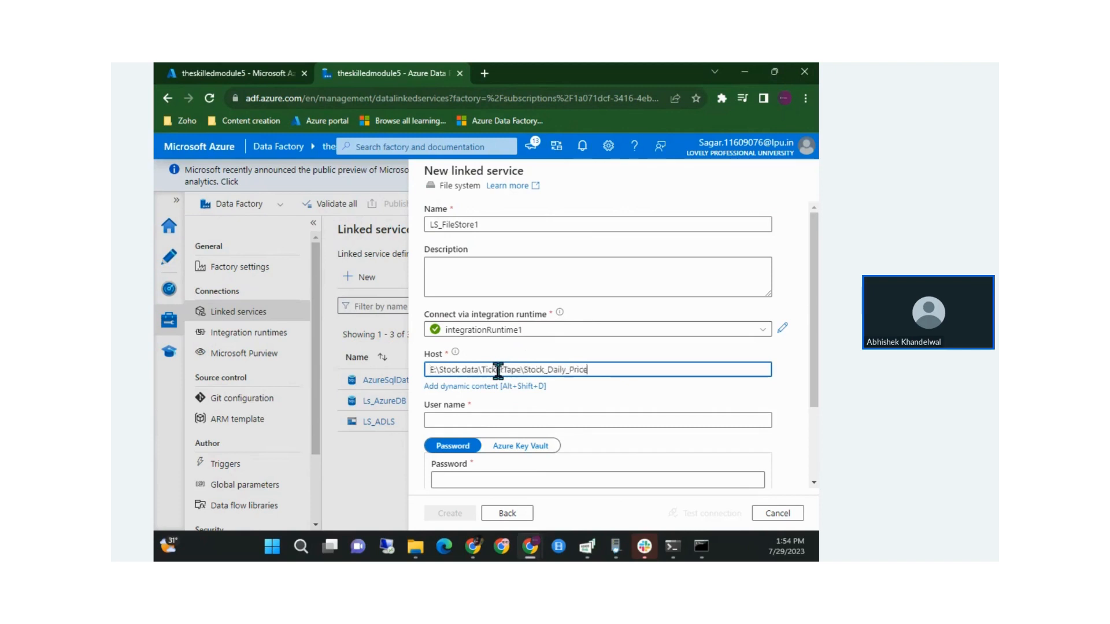
pyautogui.moveTo(595, 370); pyautogui.dragTo(442, 364)
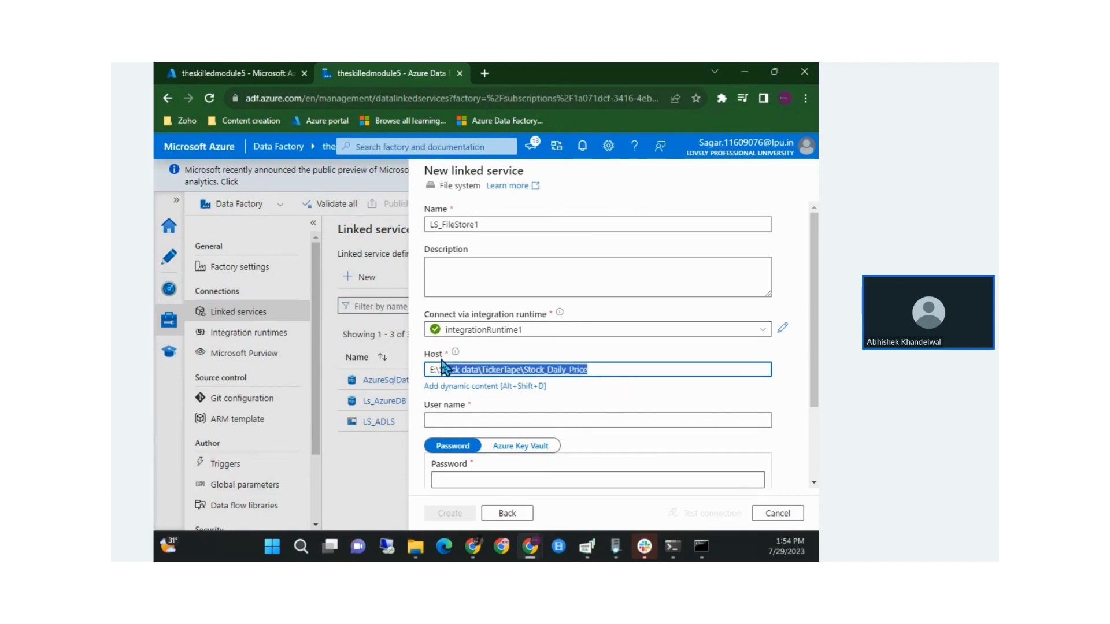
# Enter the login user name and password, then test the connection successfully
pyautogui.click(515, 420)
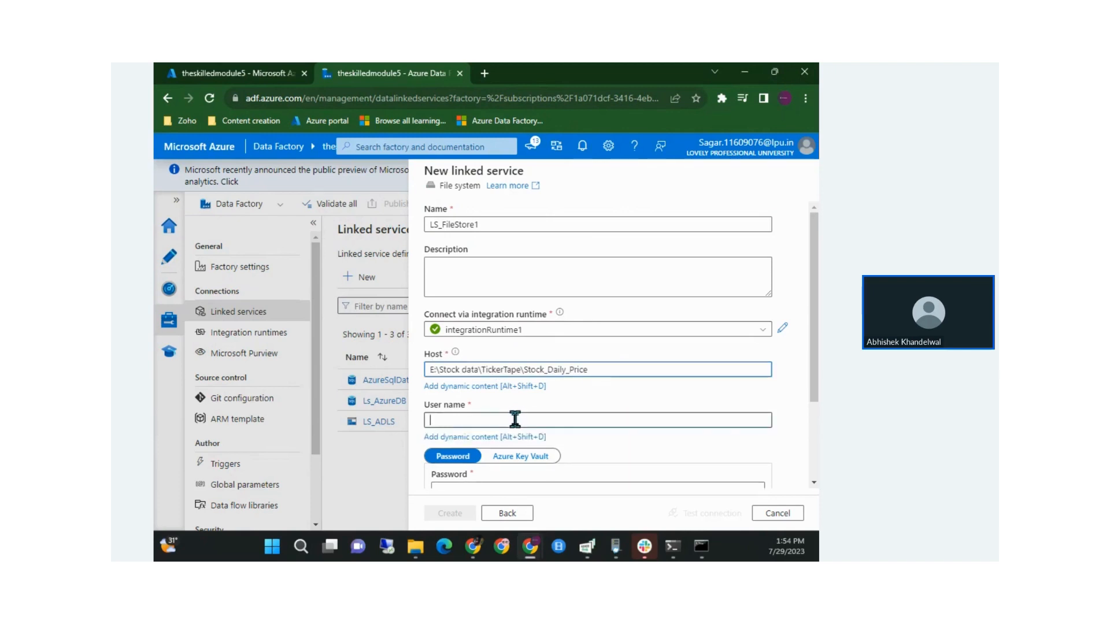
pyautogui.scroll(-1, 515, 422)
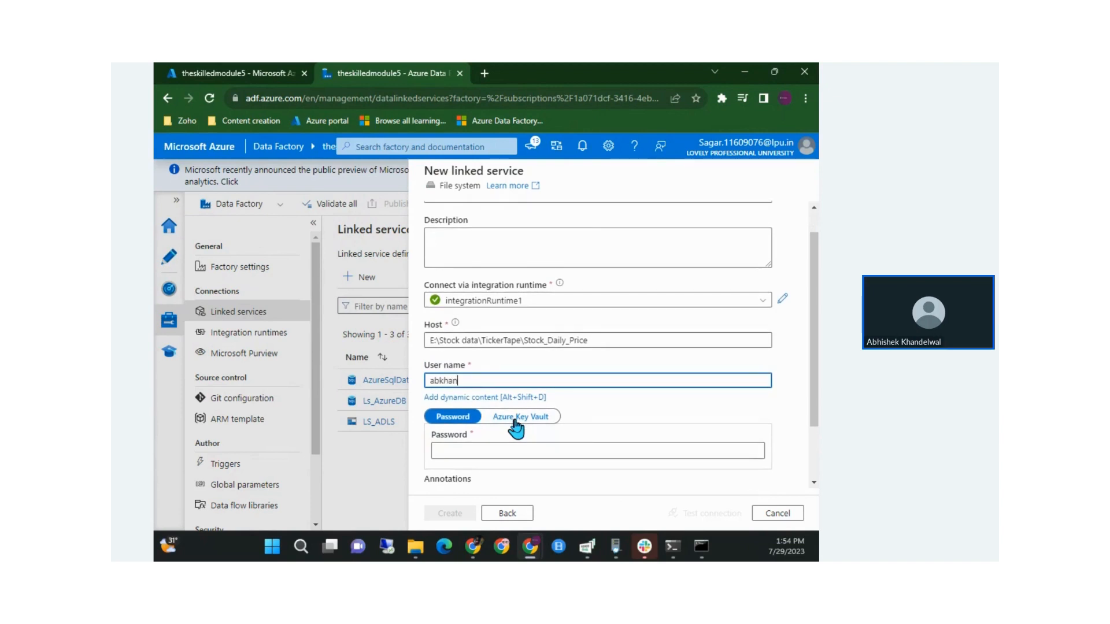
pyautogui.scroll(-1, 516, 428)
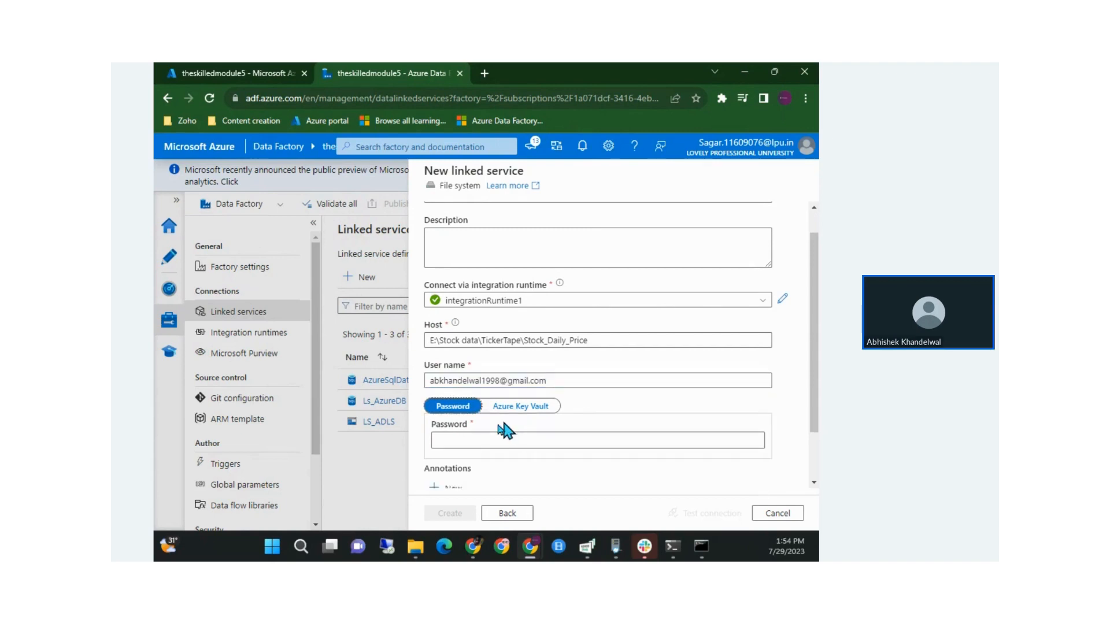
pyautogui.click(480, 439)
pyautogui.write('•••••••••')
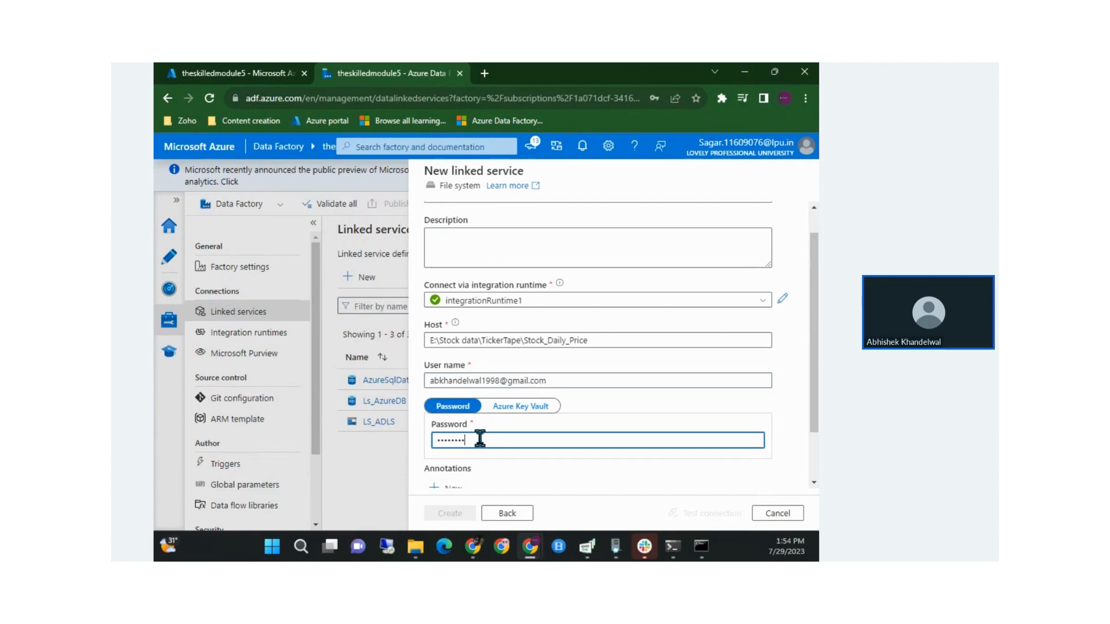
pyautogui.scroll(-2, 478, 442)
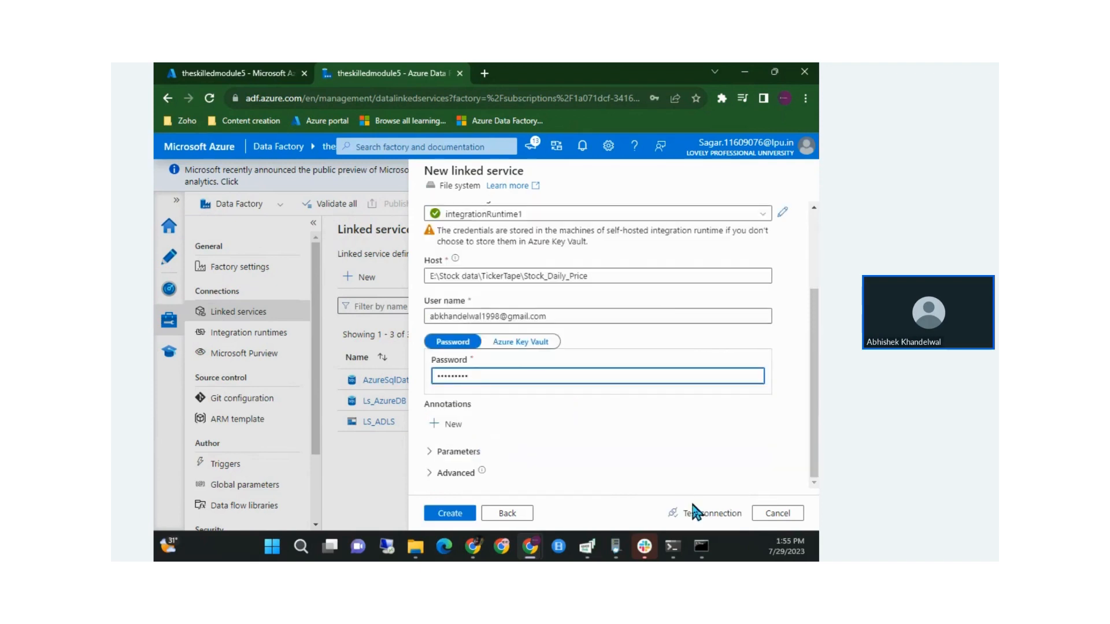
pyautogui.click(696, 514)
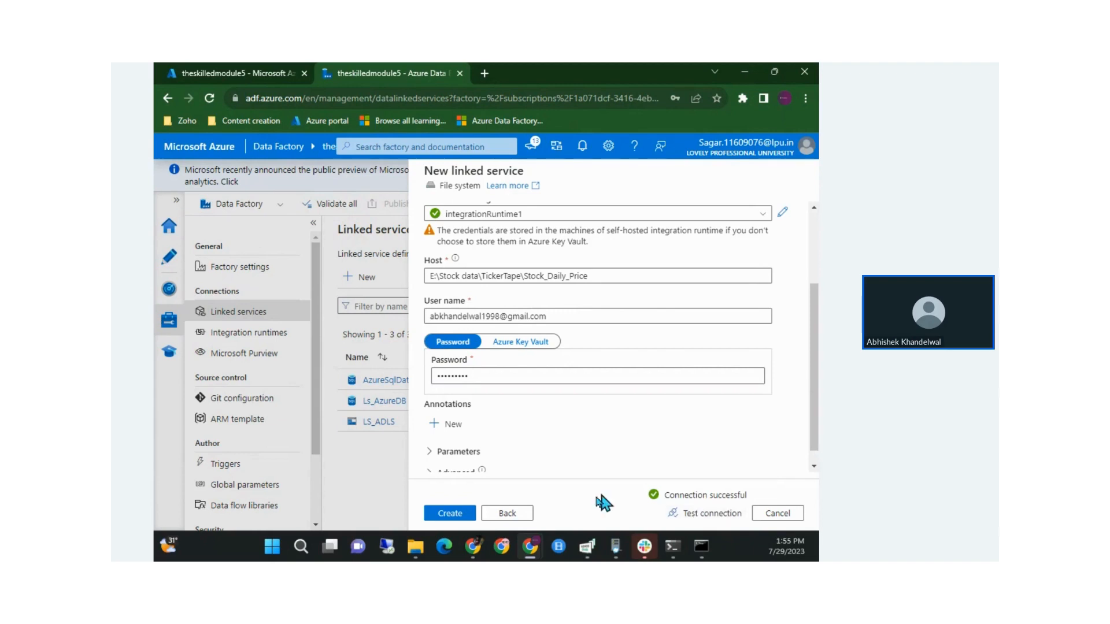
pyautogui.moveTo(680, 496); pyautogui.dragTo(741, 492)
pyautogui.click(741, 492)
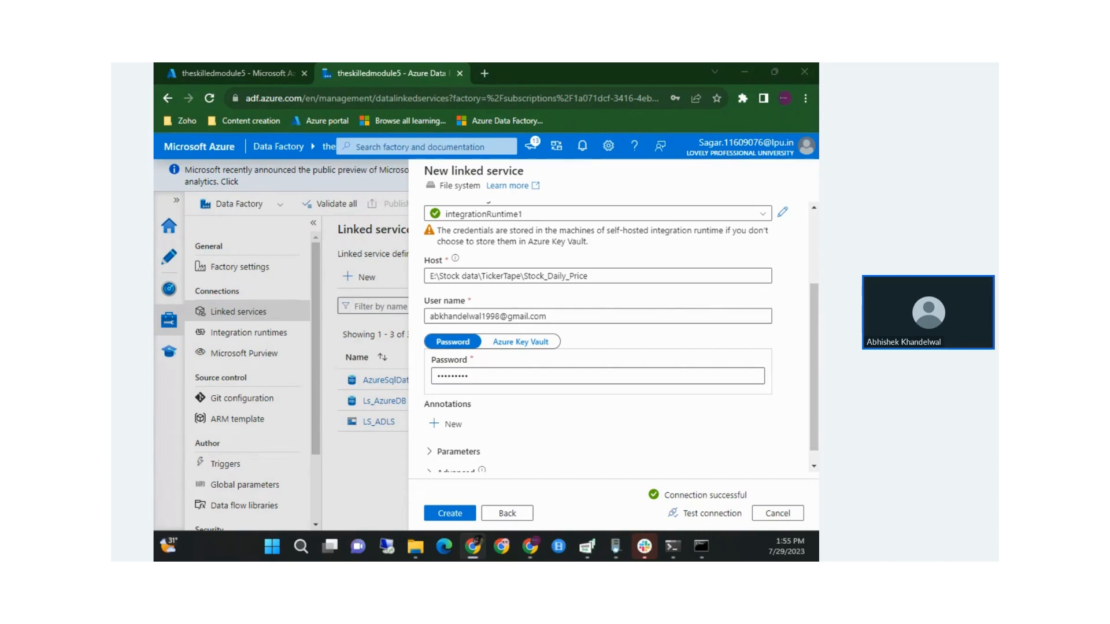
# Maximize Command Prompt and highlight the dmgcmd.exe -DisableLocalFolderPathValidation command
pyautogui.moveTo(153, 205); pyautogui.dragTo(459, 196)
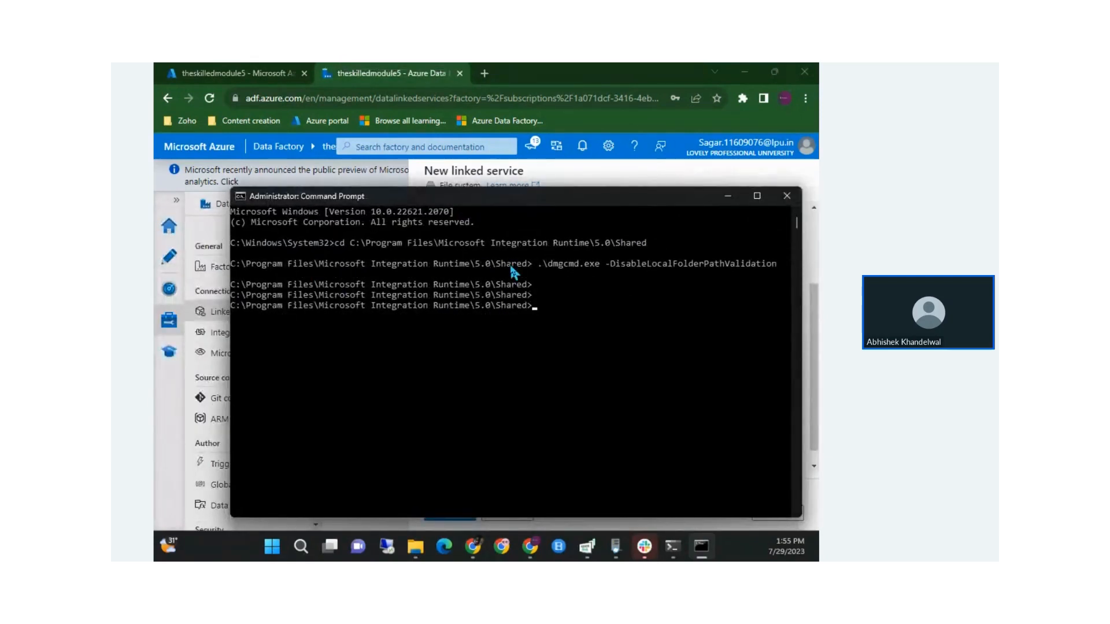
pyautogui.doubleClick(309, 197)
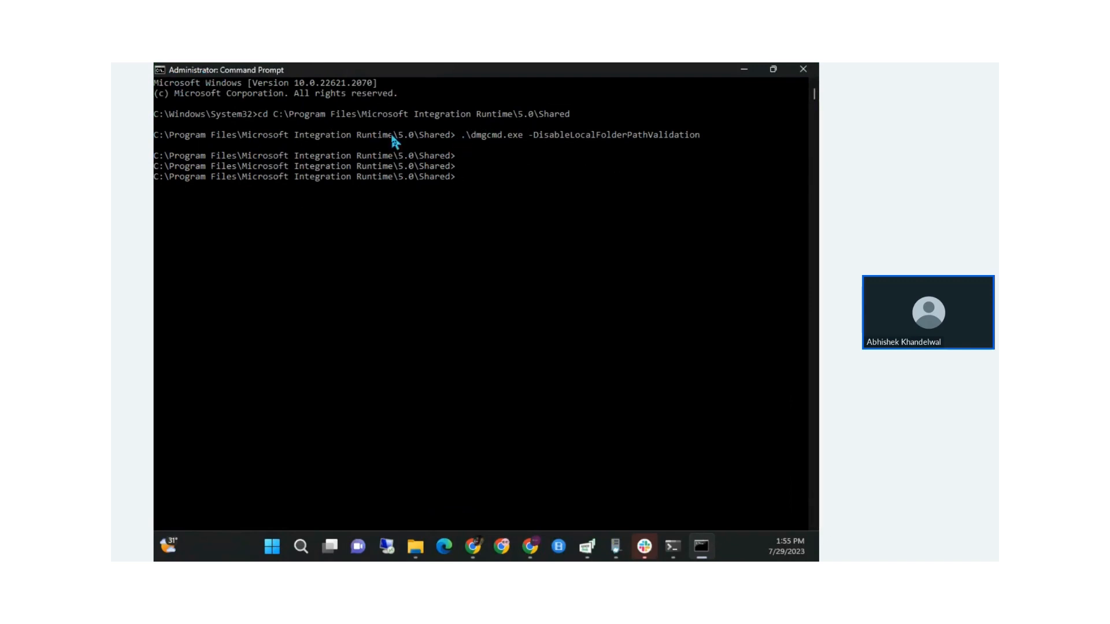
pyautogui.moveTo(161, 135); pyautogui.dragTo(449, 137)
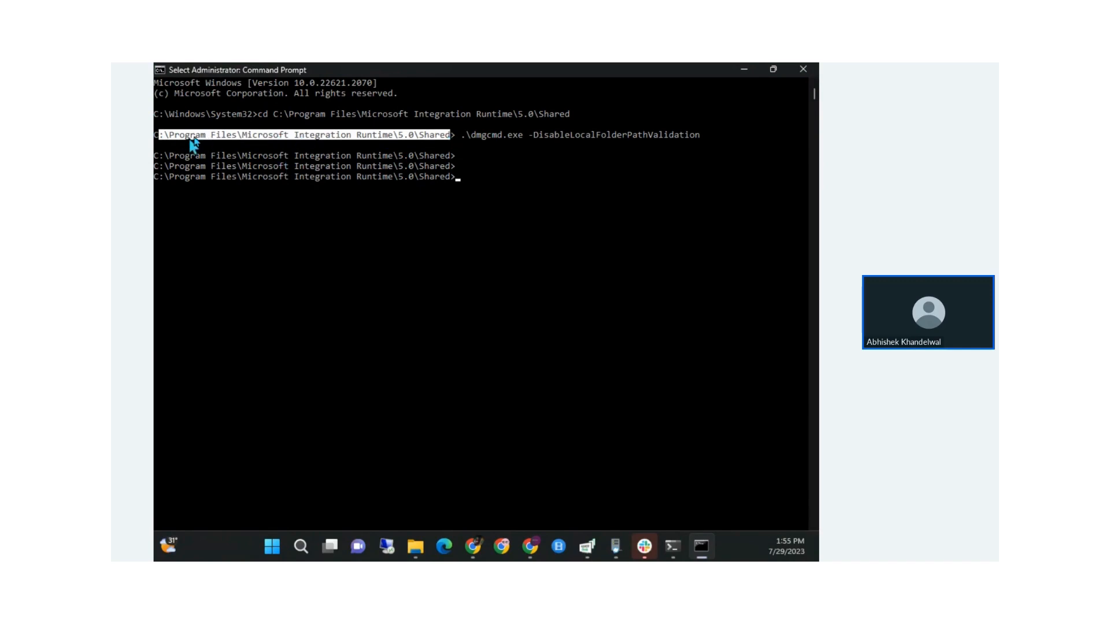
pyautogui.click(245, 135)
pyautogui.moveTo(251, 135); pyautogui.dragTo(370, 136)
pyautogui.click(380, 136)
pyautogui.doubleClick(447, 137)
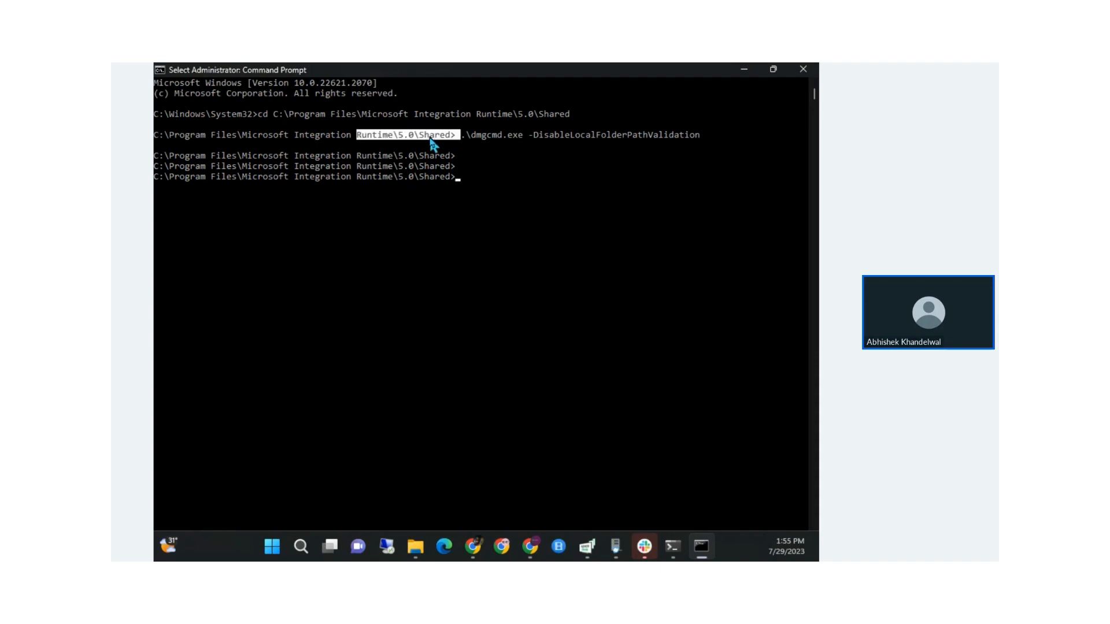
pyautogui.click(489, 167)
pyautogui.moveTo(460, 138); pyautogui.dragTo(721, 138)
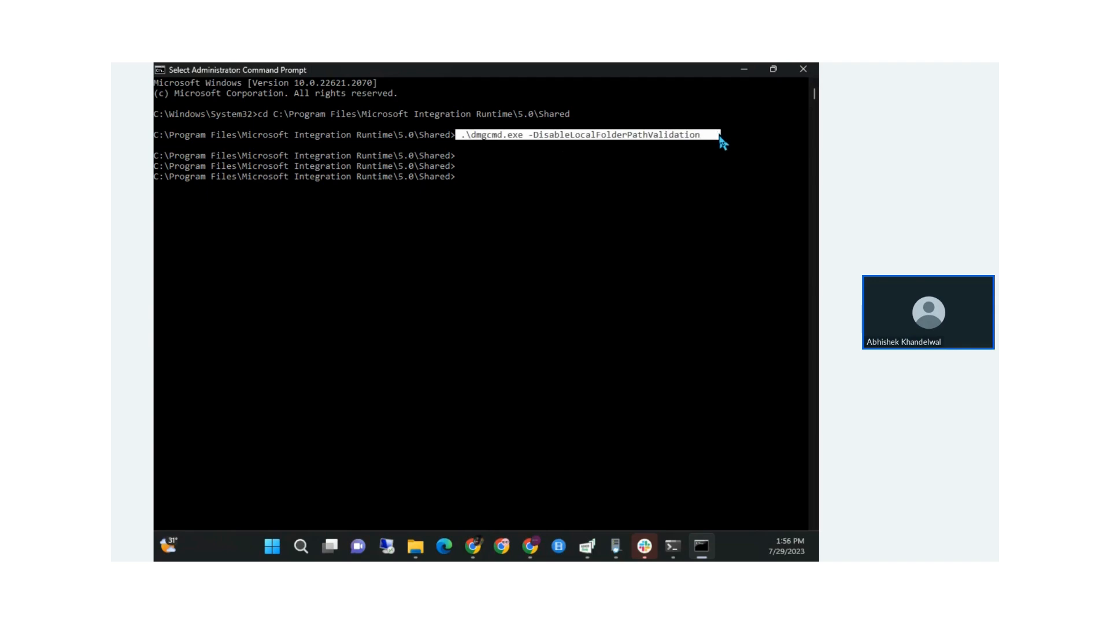
pyautogui.click(573, 138)
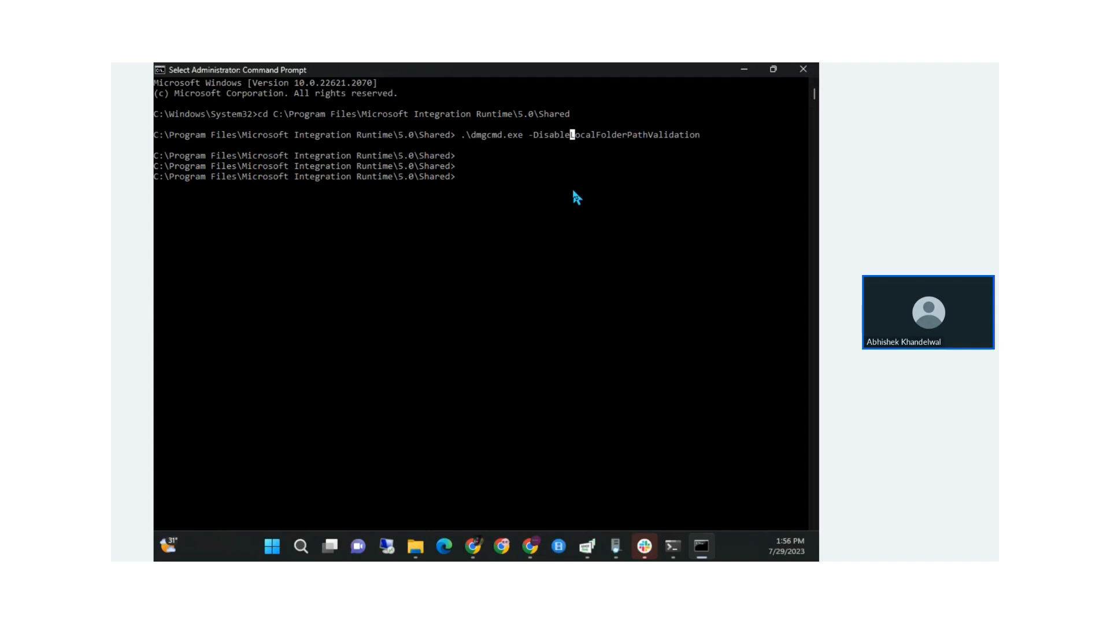
# Create the LS_FileStore1 linked service and go to the Author view's Factory Resources
pyautogui.click(743, 69)
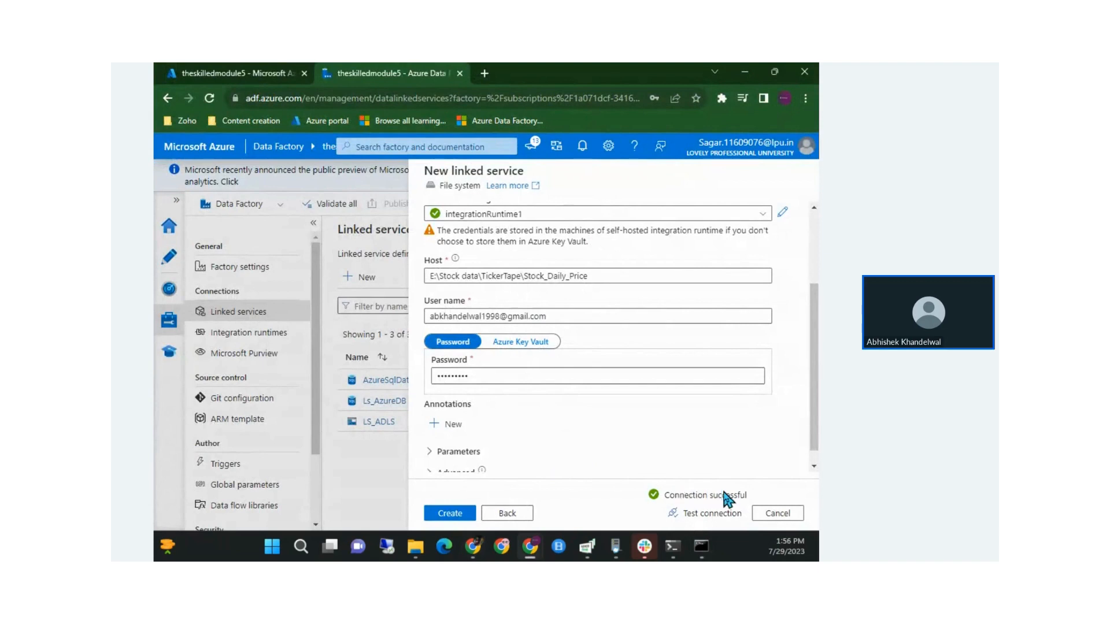
pyautogui.click(450, 520)
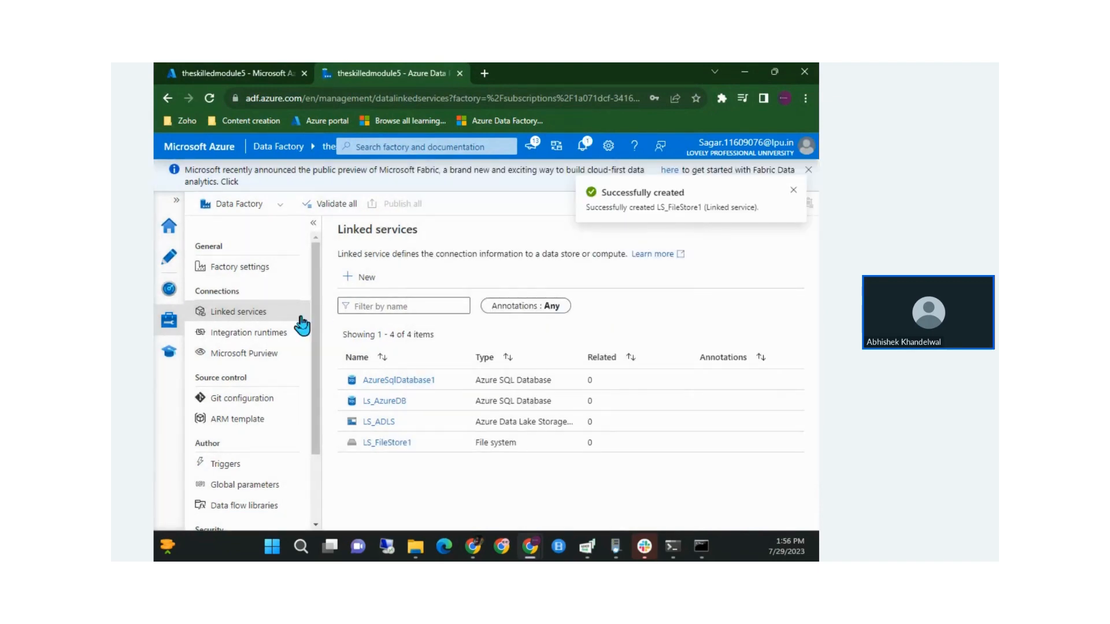
pyautogui.click(172, 261)
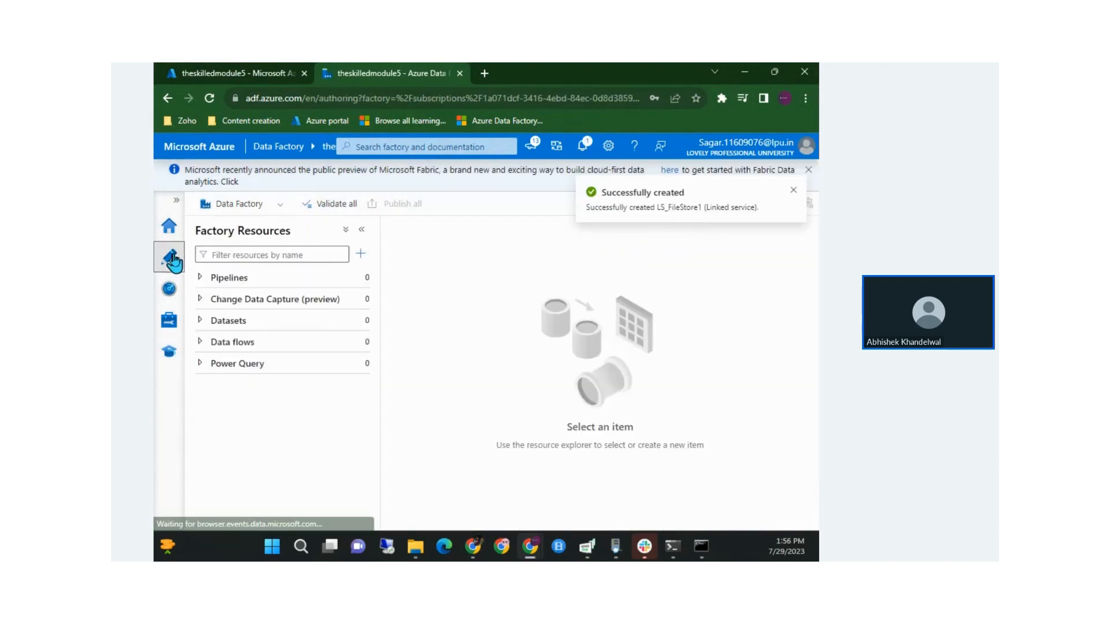
# Create a new pipeline named copy_local_adls
pyautogui.click(347, 284)
pyautogui.click(359, 277)
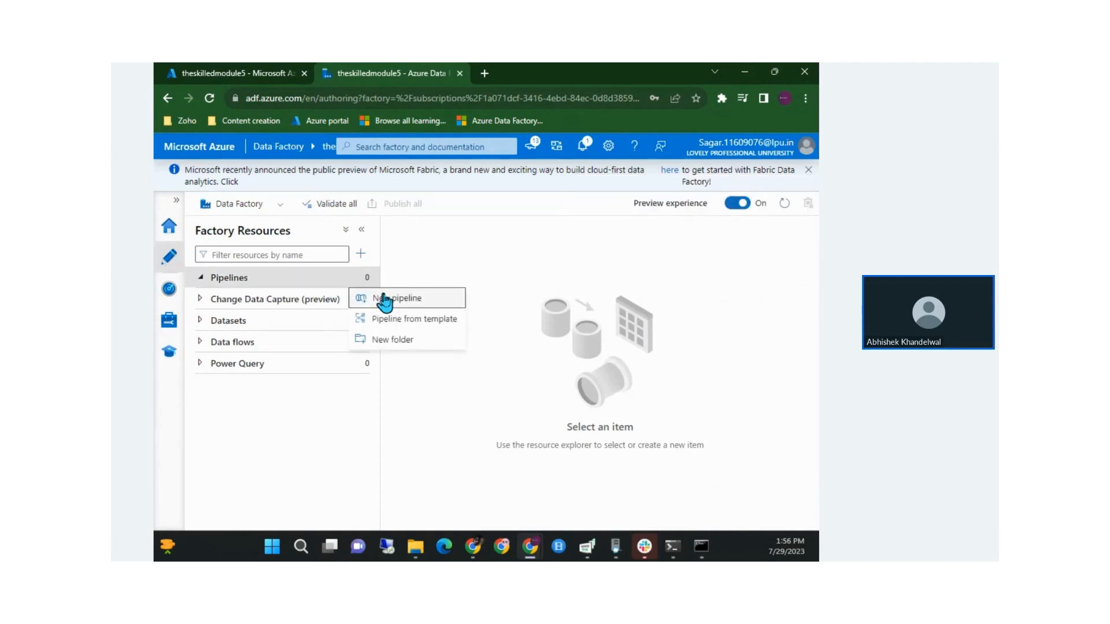
pyautogui.click(427, 294)
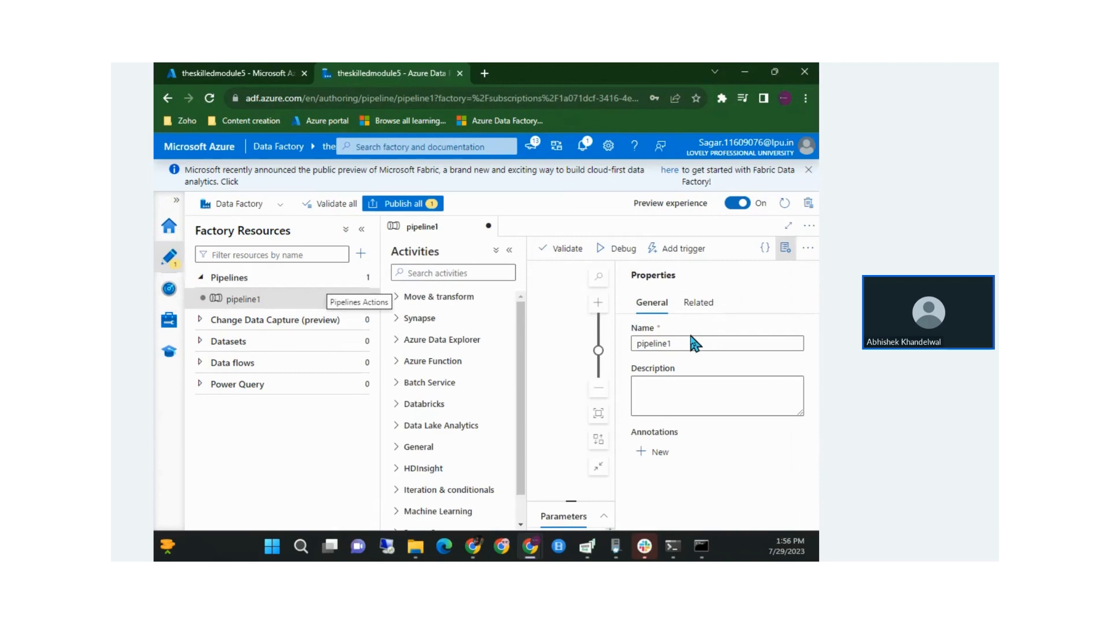
pyautogui.moveTo(686, 342); pyautogui.dragTo(586, 343)
pyautogui.click(587, 349)
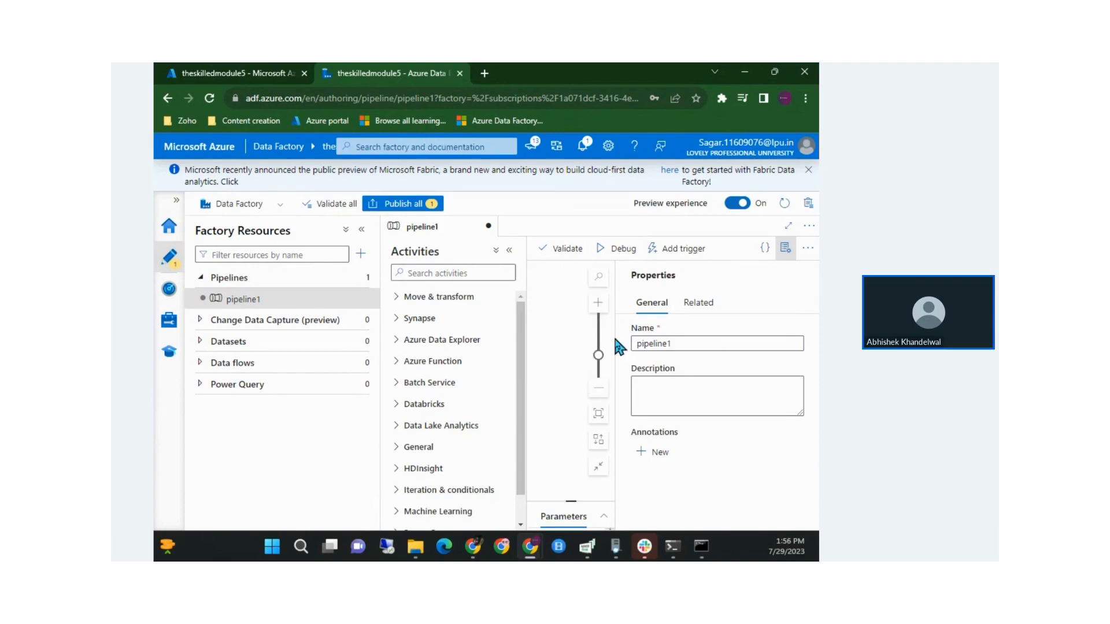
pyautogui.doubleClick(719, 341)
pyautogui.write('copy_local_adls')
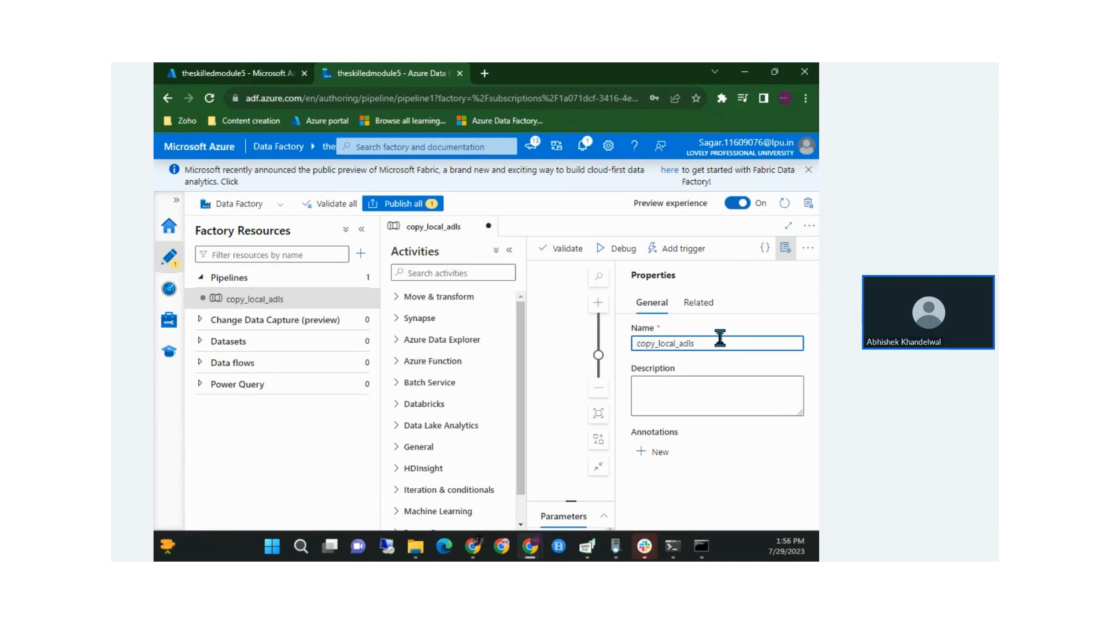
pyautogui.click(784, 248)
# Add a Copy data activity and start a new source dataset from its Source settings
pyautogui.click(432, 298)
pyautogui.moveTo(439, 315); pyautogui.dragTo(659, 330)
pyautogui.moveTo(383, 414); pyautogui.dragTo(290, 411)
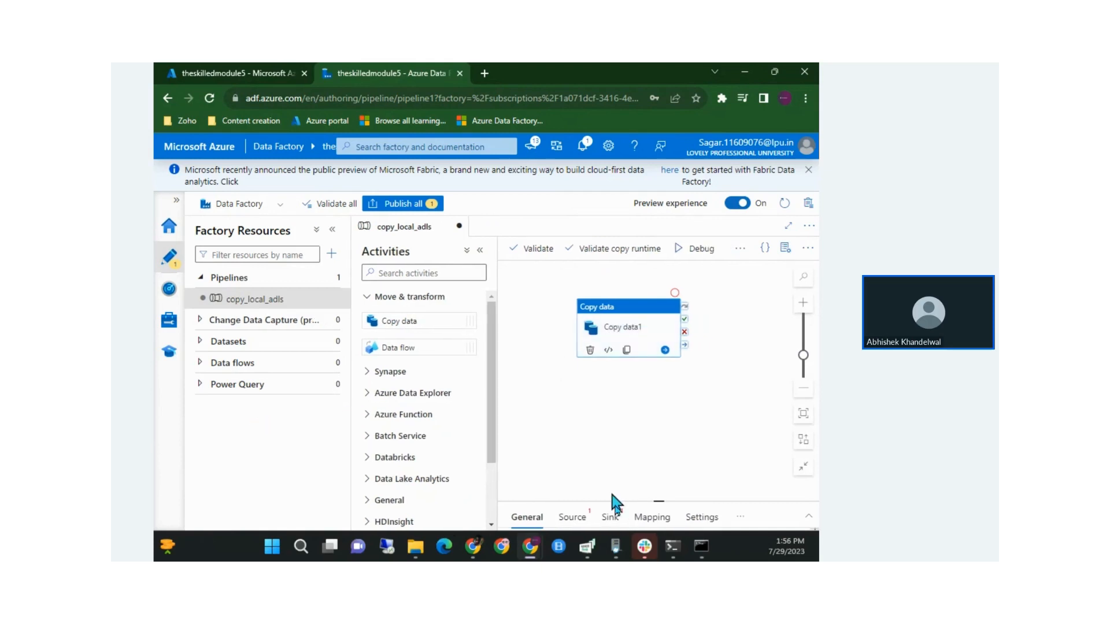
pyautogui.click(330, 230)
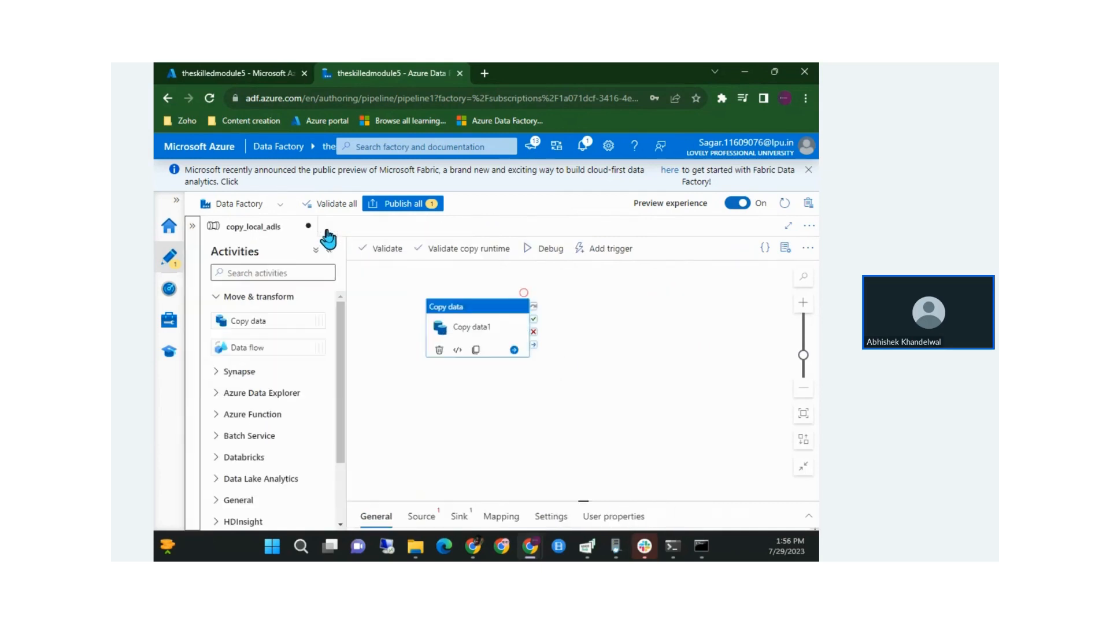
pyautogui.moveTo(580, 501); pyautogui.dragTo(583, 384)
pyautogui.click(421, 443)
pyautogui.click(584, 432)
pyautogui.click(587, 435)
# Start a new source dataset on the File system store in DelimitedText format
pyautogui.click(697, 434)
pyautogui.click(561, 247)
pyautogui.write('file')
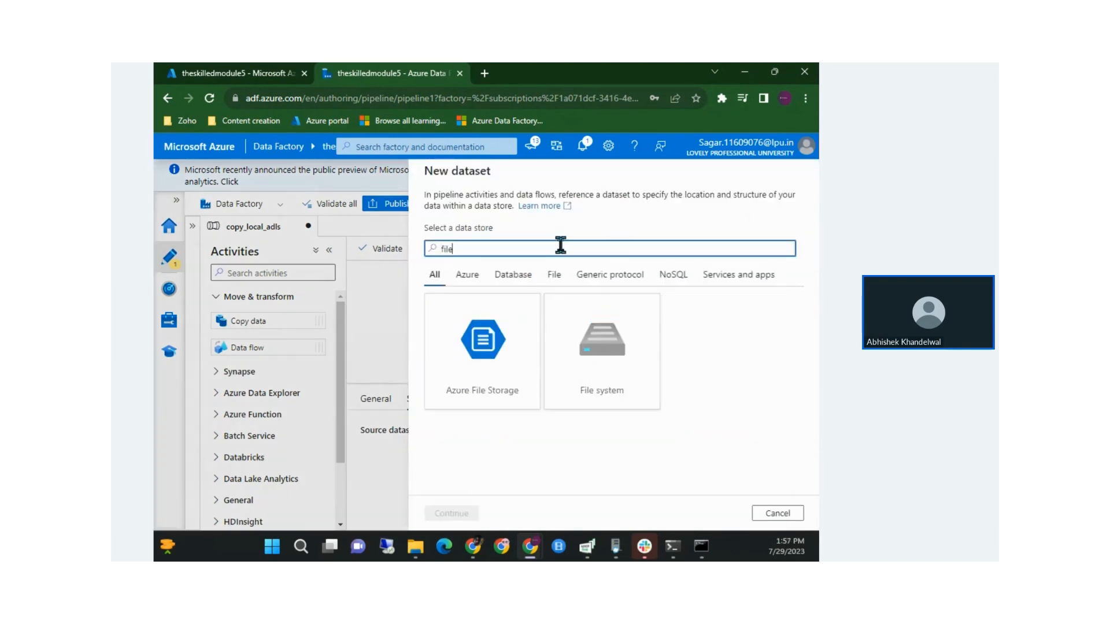
pyautogui.click(584, 350)
pyautogui.click(449, 512)
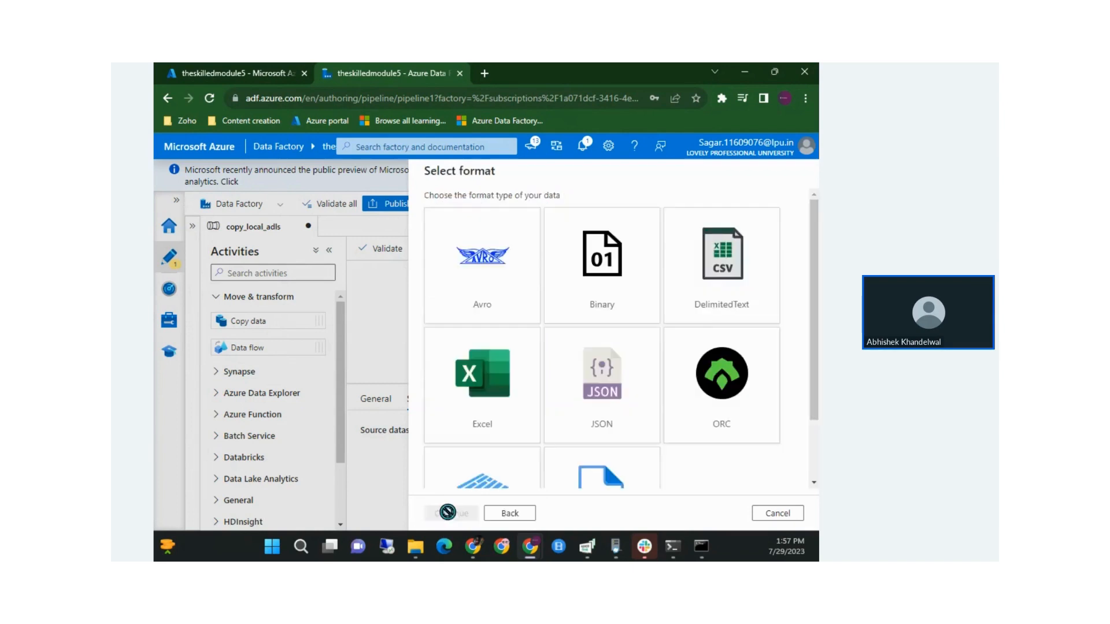
pyautogui.scroll(-2, 577, 324)
pyautogui.scroll(2, 580, 327)
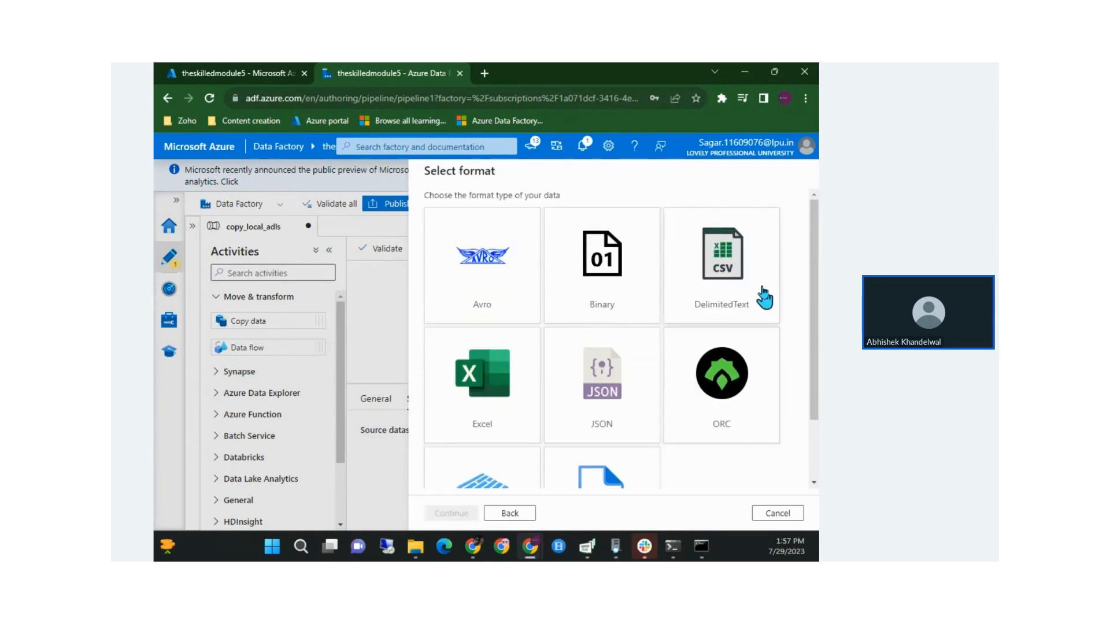
pyautogui.click(762, 289)
pyautogui.click(451, 512)
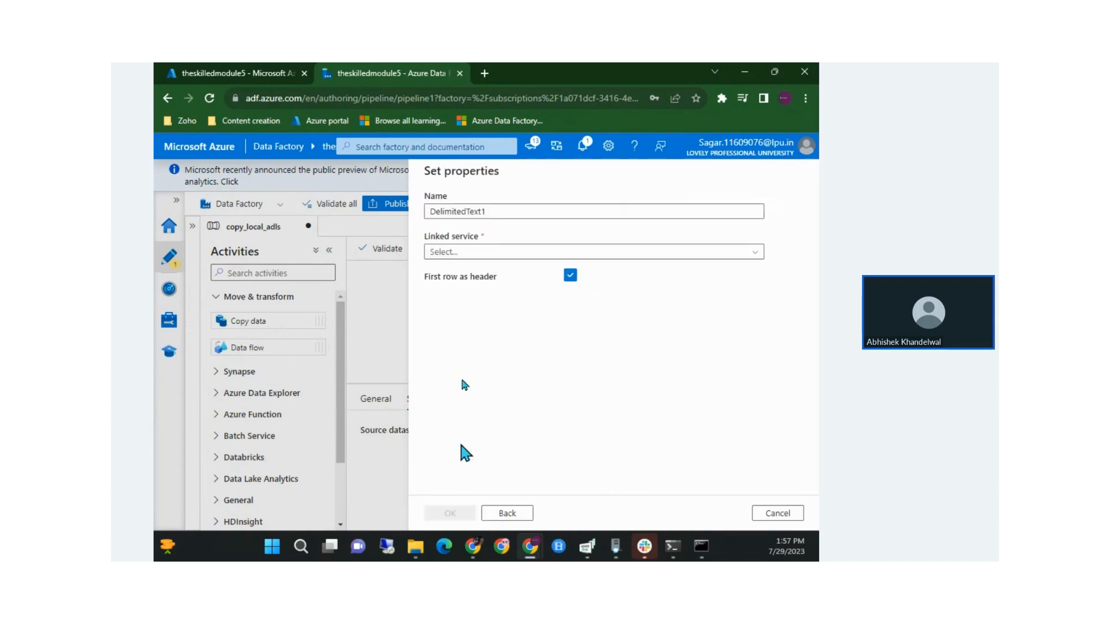
# Connect the dataset through LS_FileStore1 and check the Stock_Daily_Price folder path
pyautogui.click(470, 253)
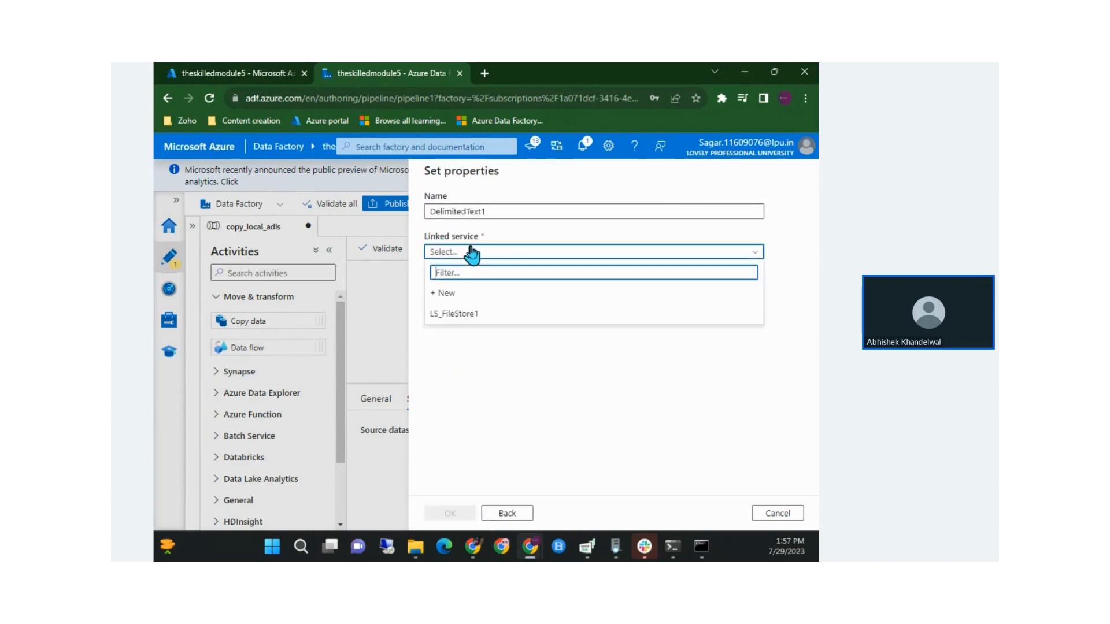
pyautogui.click(489, 315)
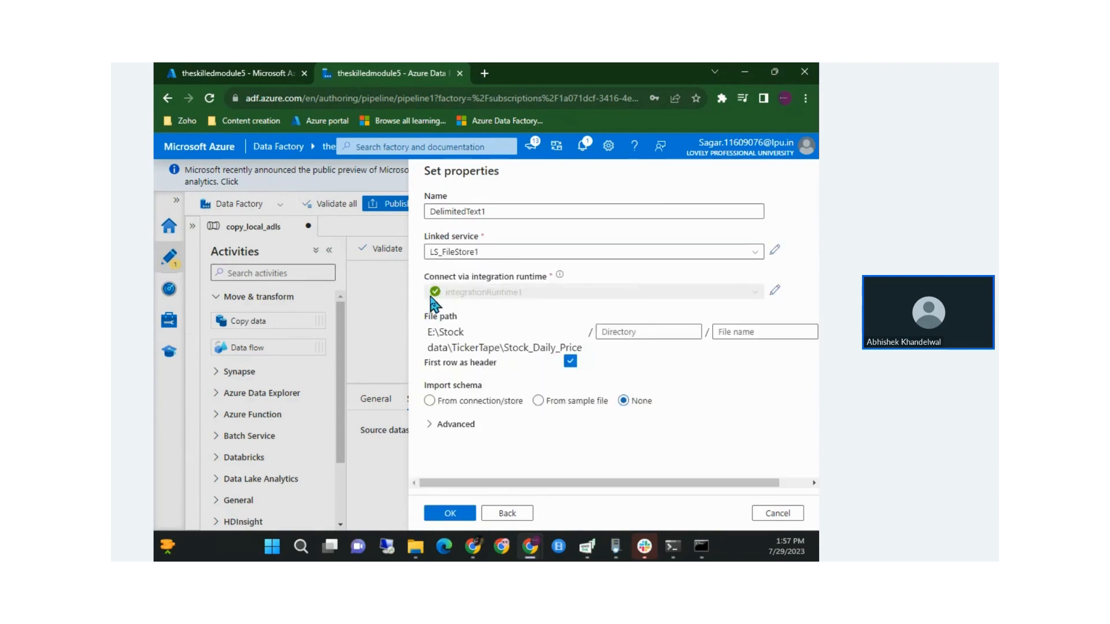
pyautogui.moveTo(431, 316); pyautogui.dragTo(481, 326)
pyautogui.click(482, 327)
pyautogui.moveTo(428, 332); pyautogui.dragTo(484, 347)
pyautogui.click(481, 347)
pyautogui.hscroll(1, 481, 348)
pyautogui.hscroll(-1, 481, 348)
pyautogui.click(484, 347)
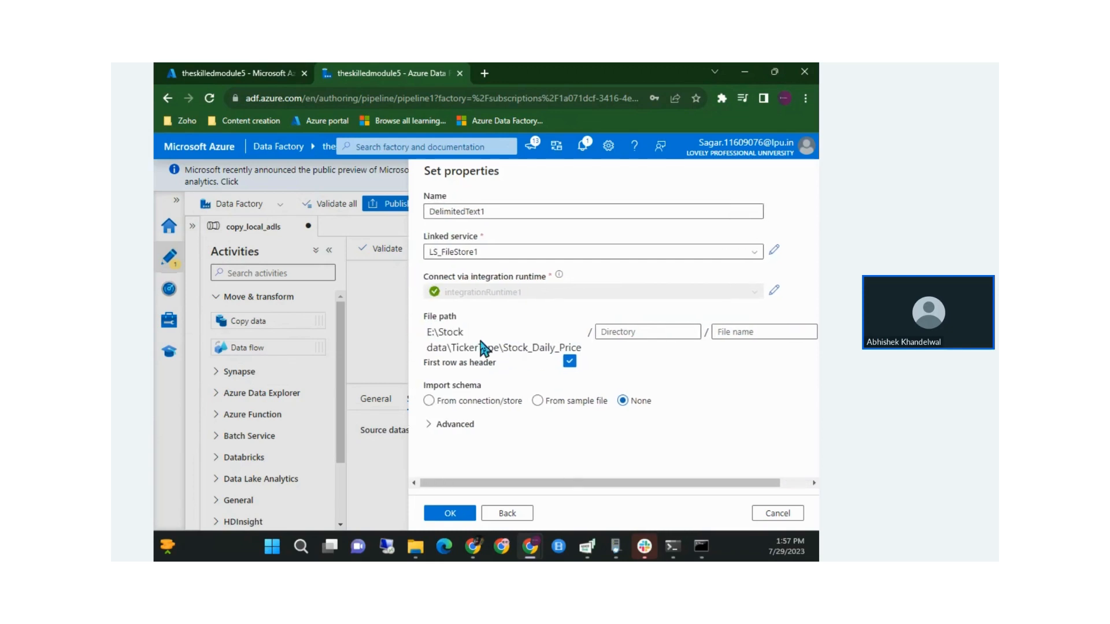
pyautogui.doubleClick(520, 349)
pyautogui.hscroll(1, 520, 349)
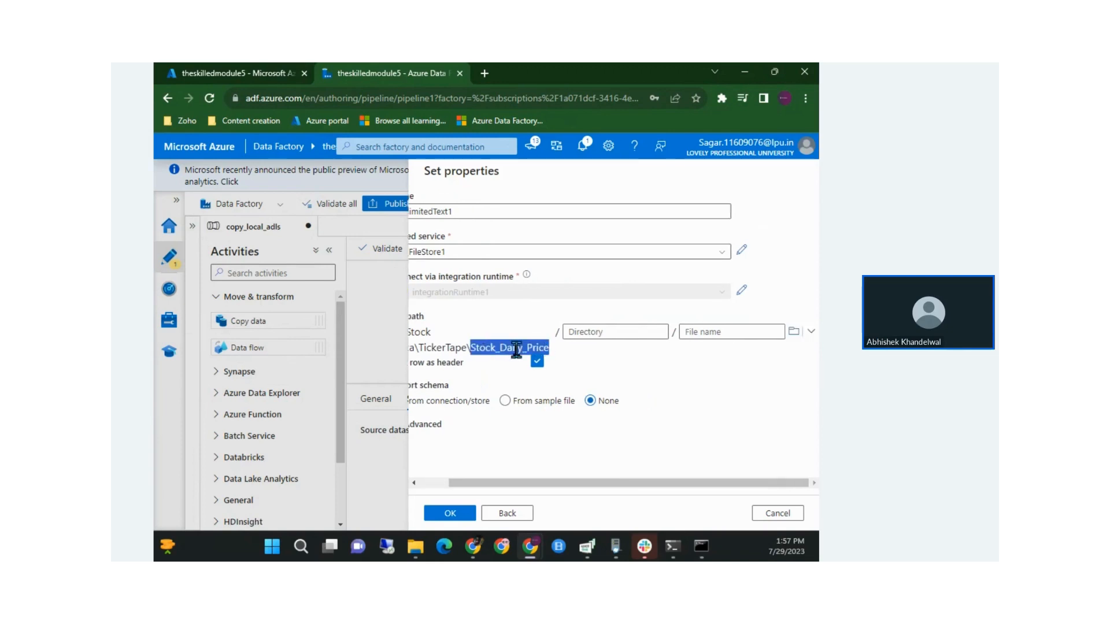
# Try a *.csv file name pattern, then clear it and confirm the dataset without a file name
pyautogui.click(728, 330)
pyautogui.write('*')
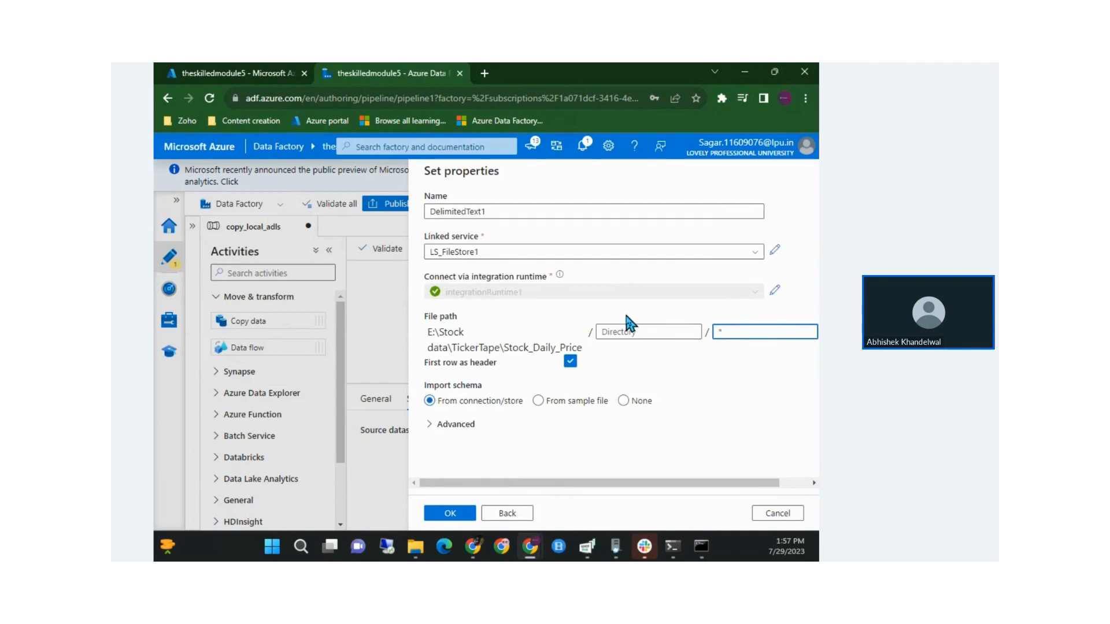
pyautogui.write('.csv')
pyautogui.click(450, 515)
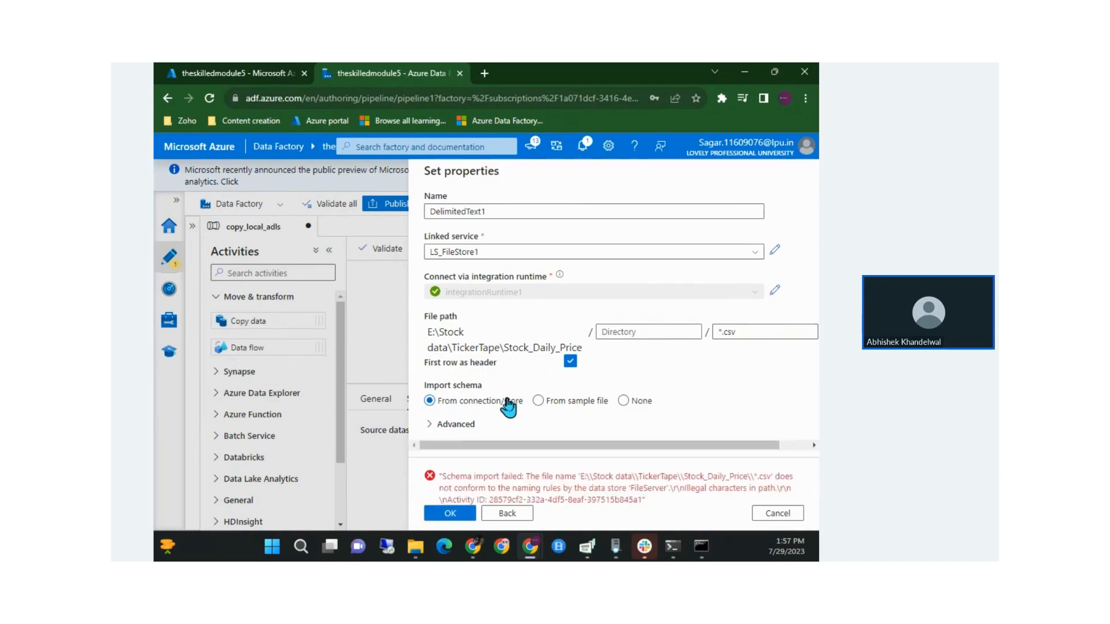
pyautogui.moveTo(744, 331); pyautogui.dragTo(715, 332)
pyautogui.press('BackSpace')
pyautogui.click(472, 514)
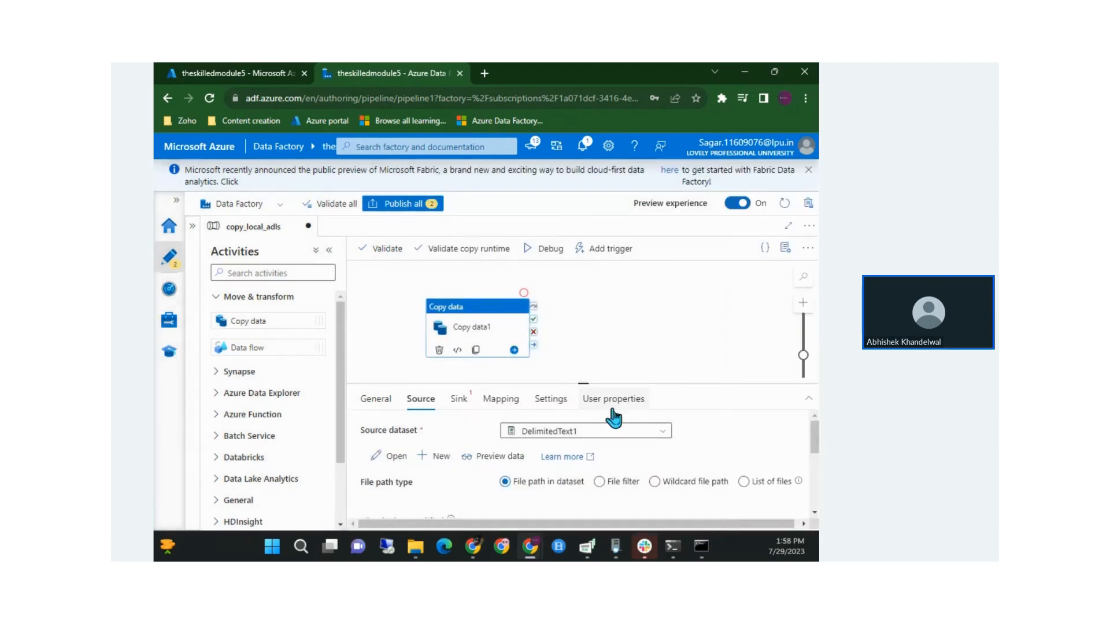
# Move the Copy data activity and enlarge the source settings panel showing DelimitedText1
pyautogui.moveTo(463, 331); pyautogui.dragTo(531, 313)
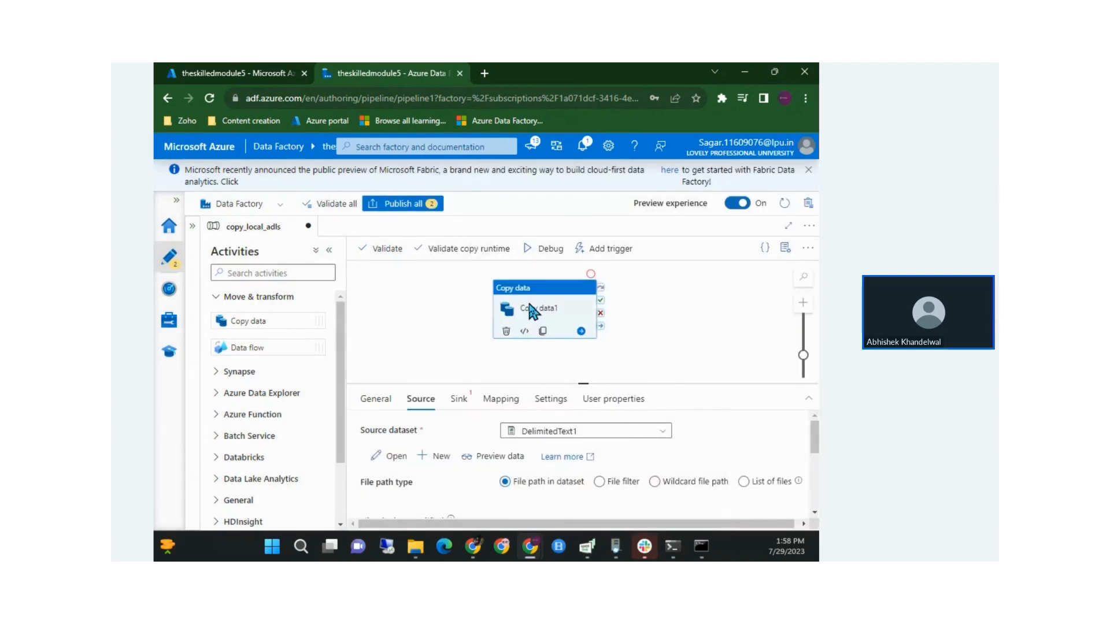
pyautogui.moveTo(584, 383); pyautogui.dragTo(583, 368)
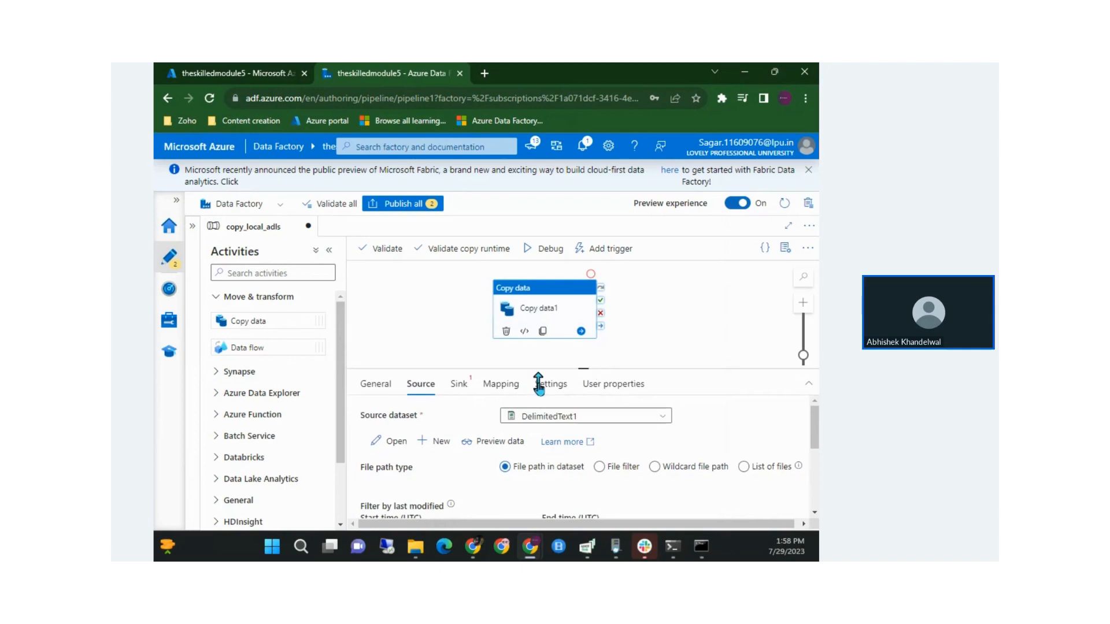
pyautogui.hscroll(1, 674, 458)
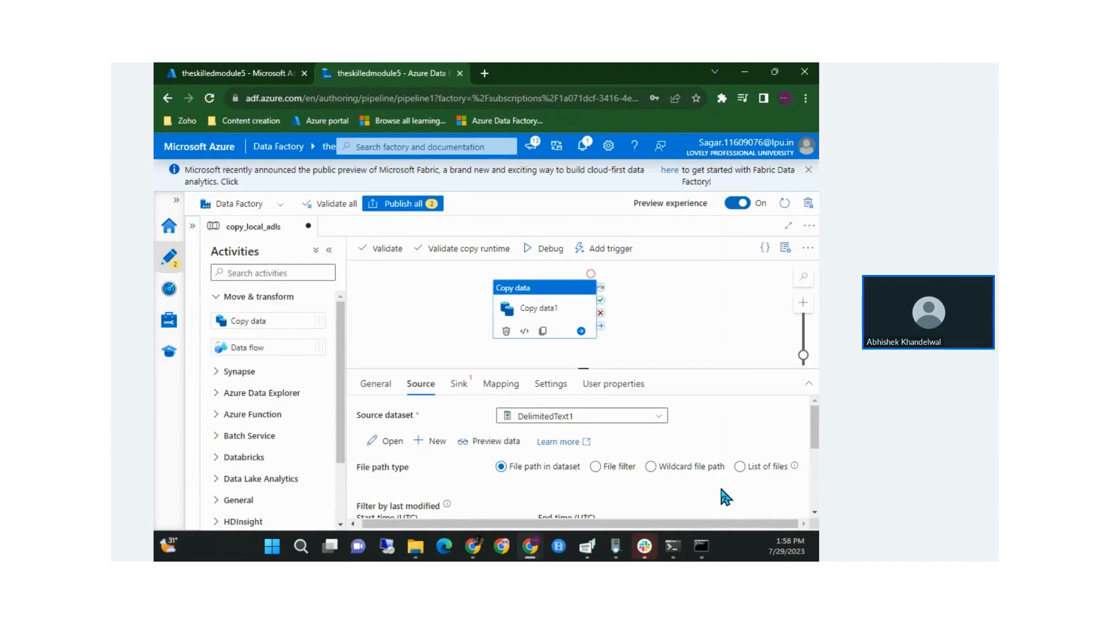
pyautogui.scroll(-2, 721, 490)
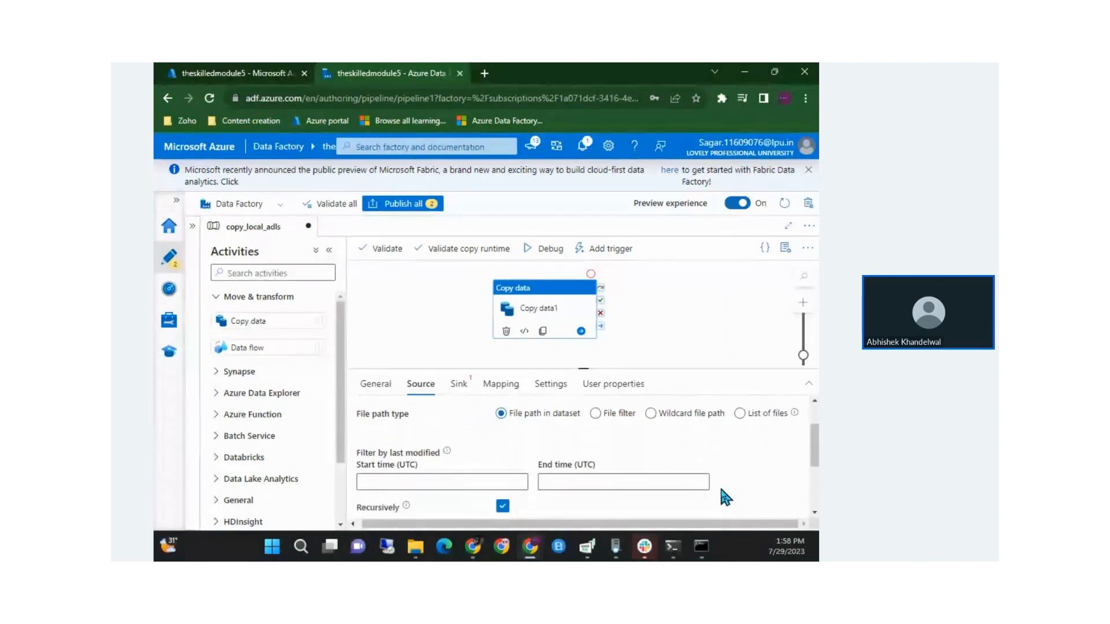
pyautogui.scroll(2, 720, 489)
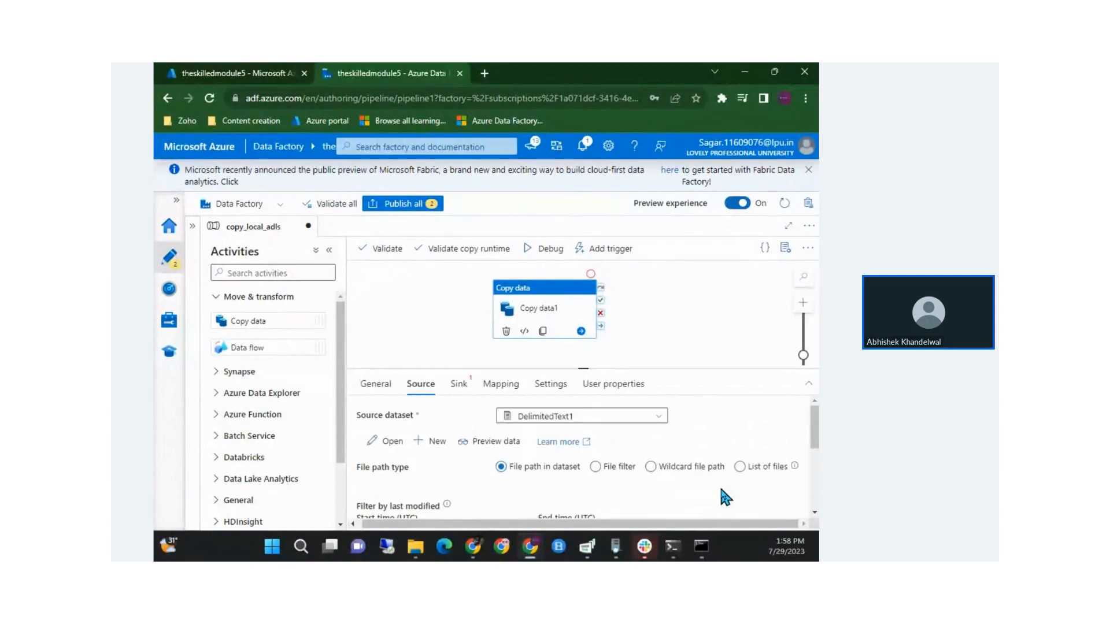
# Select all the stock CSV files in the local File Explorer folder, then return to Data Factory
pyautogui.click(415, 547)
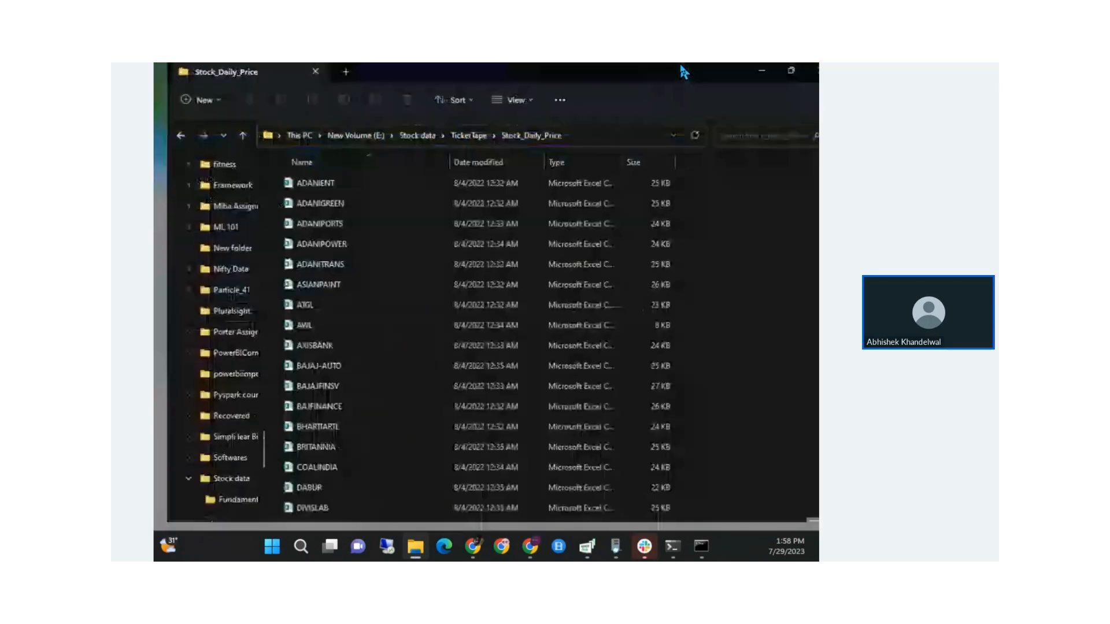
pyautogui.scroll(-6, 456, 421)
pyautogui.hotkey('ctrl', 'a')
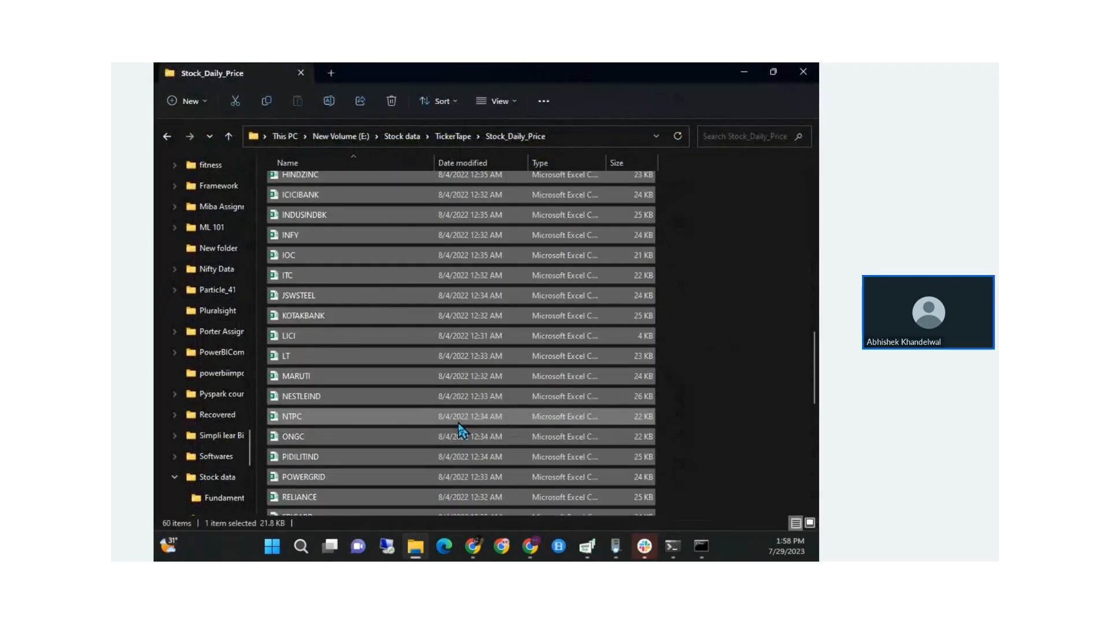
pyautogui.hotkey('alt', 'Tab')
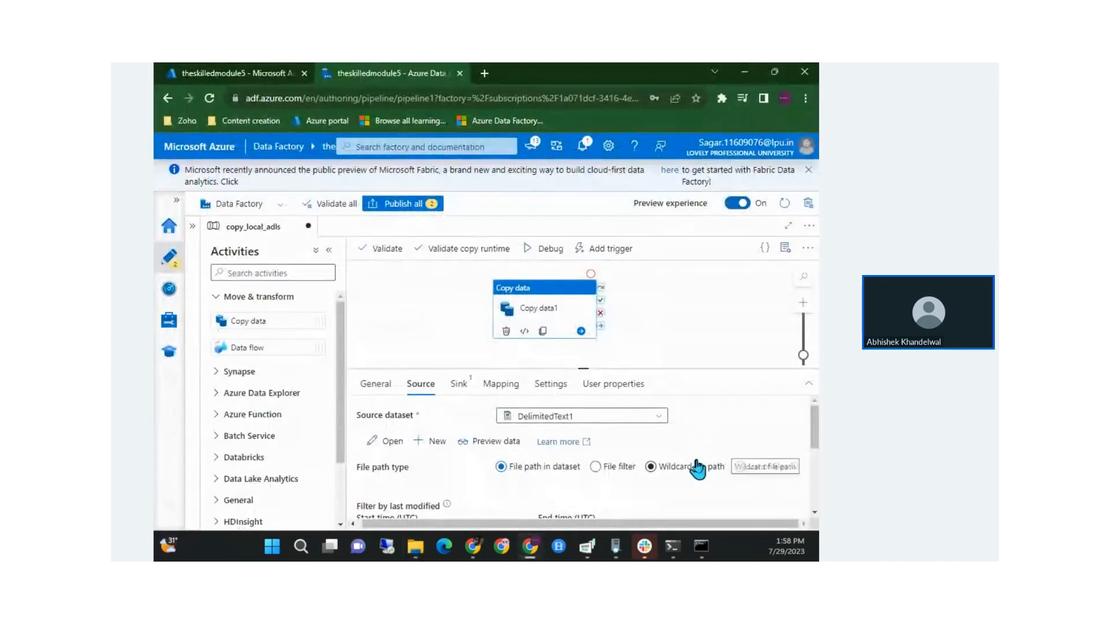
pyautogui.click(752, 472)
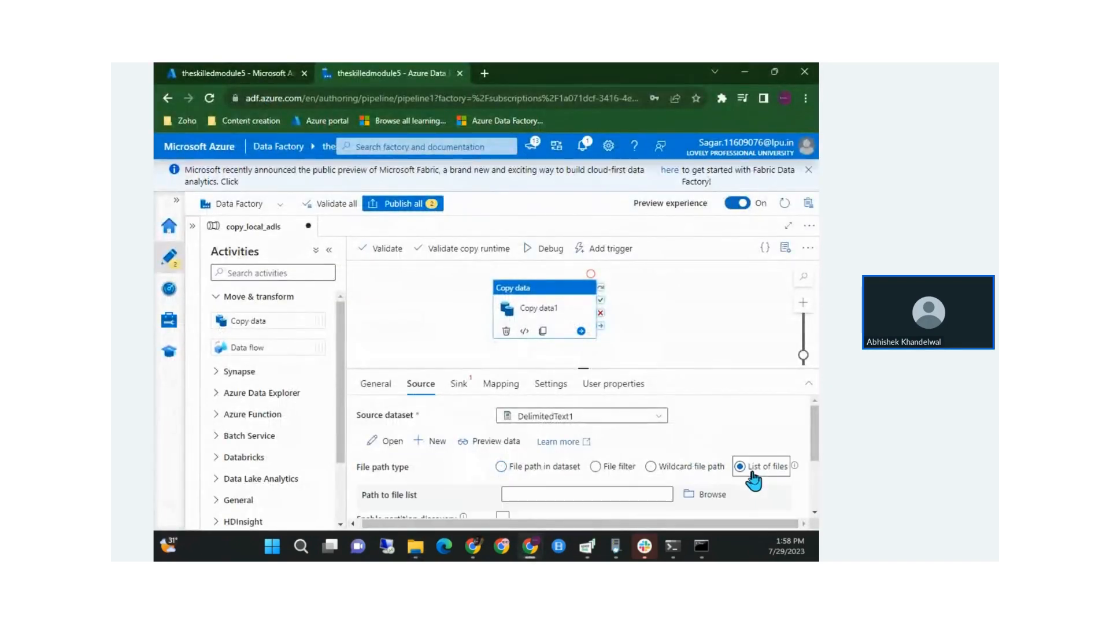
pyautogui.scroll(-1, 753, 479)
pyautogui.click(665, 459)
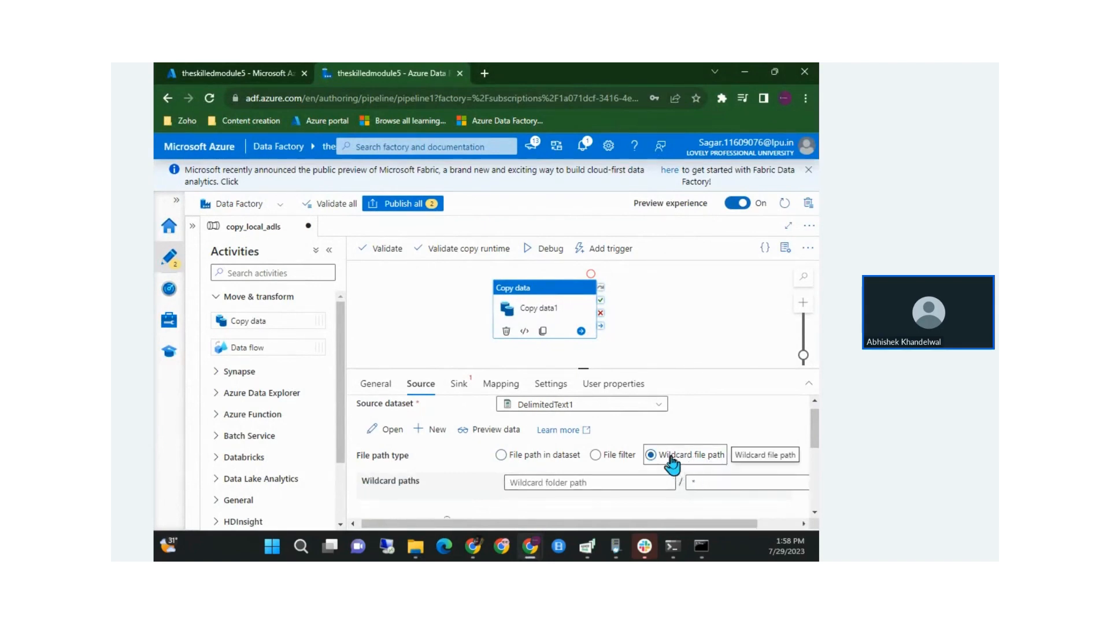
pyautogui.click(729, 477)
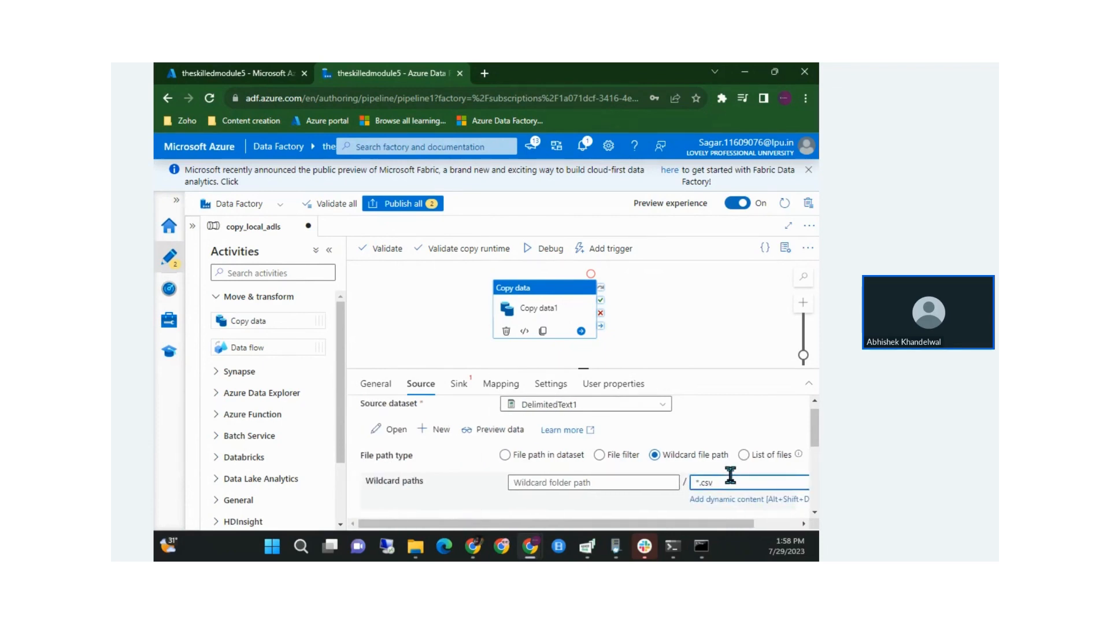
pyautogui.click(536, 457)
pyautogui.click(520, 459)
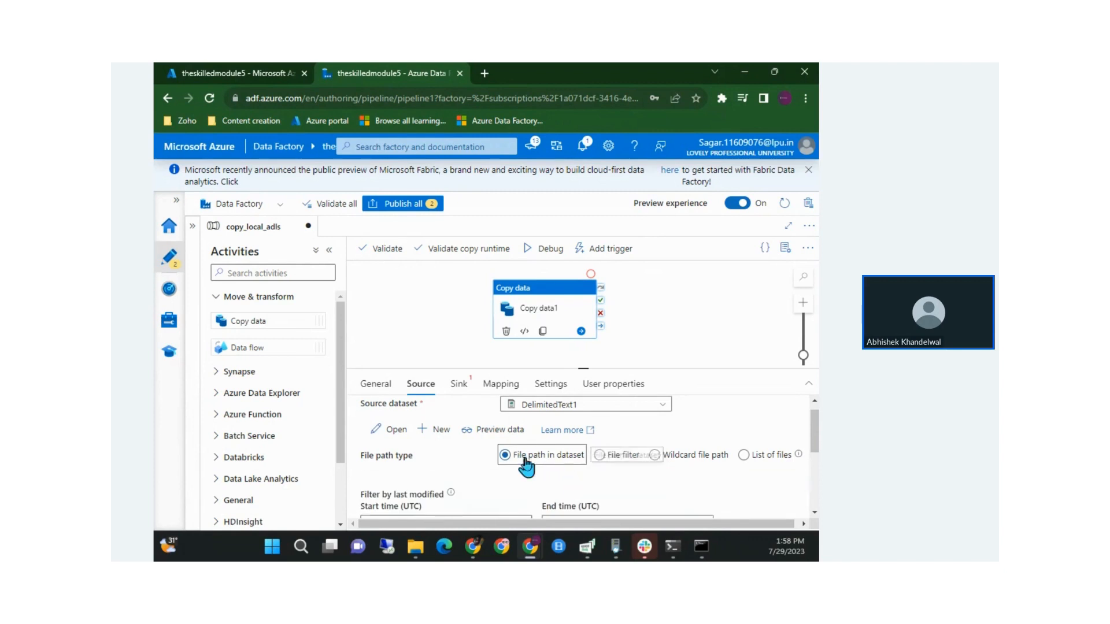
# Inspect DelimitedText1's connection settings, checking its local file path and empty file name
pyautogui.click(393, 430)
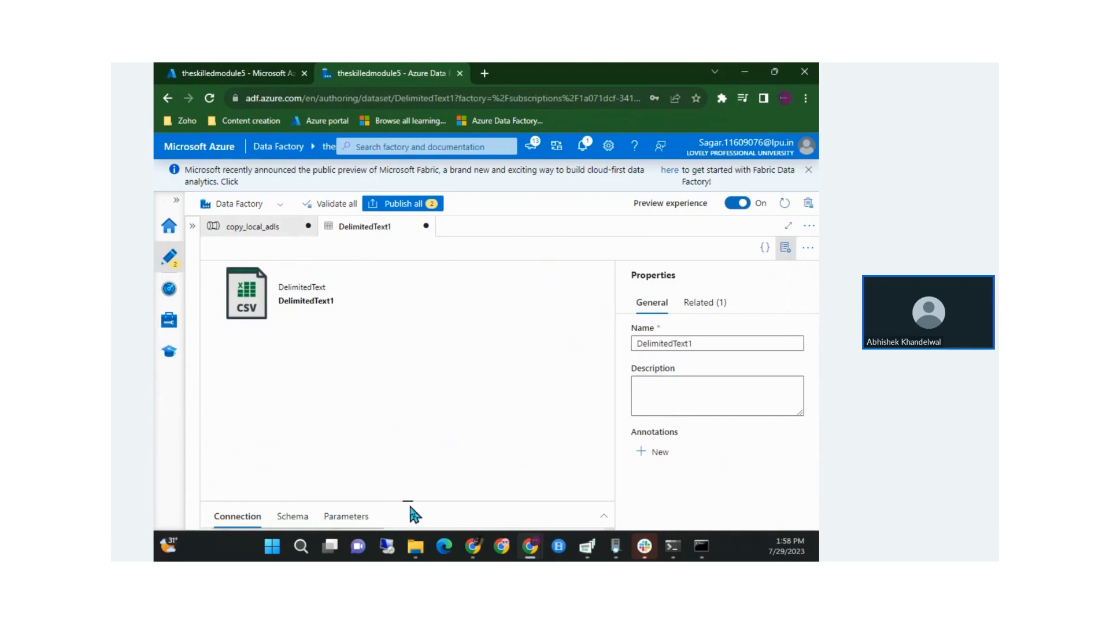
pyautogui.moveTo(409, 502); pyautogui.dragTo(461, 255)
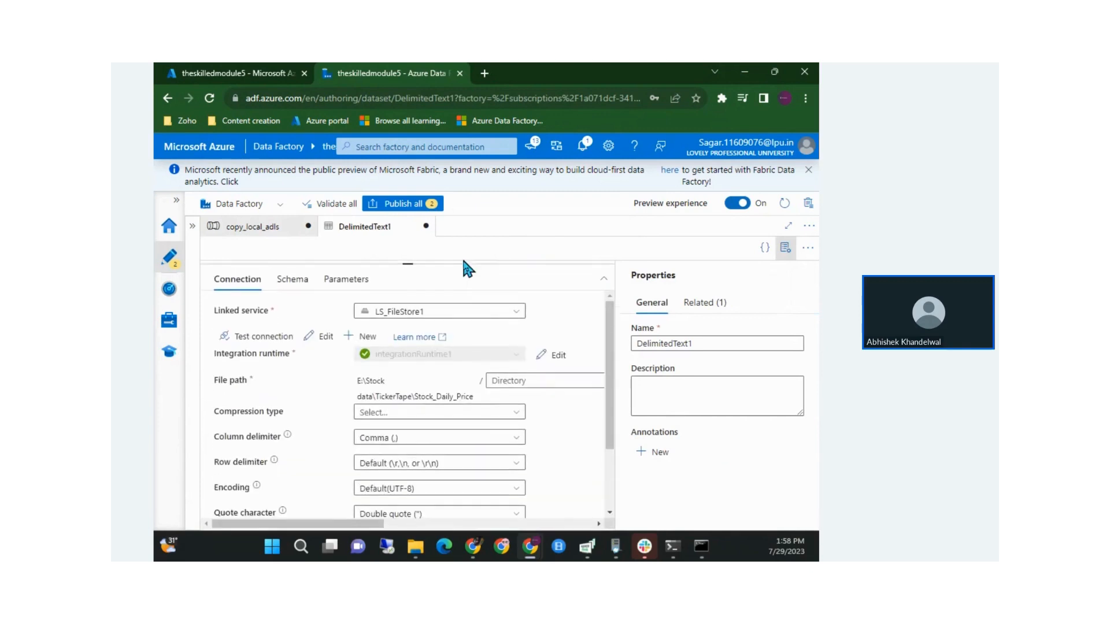
pyautogui.moveTo(364, 382); pyautogui.dragTo(438, 393)
pyautogui.click(438, 393)
pyautogui.hscroll(3, 438, 393)
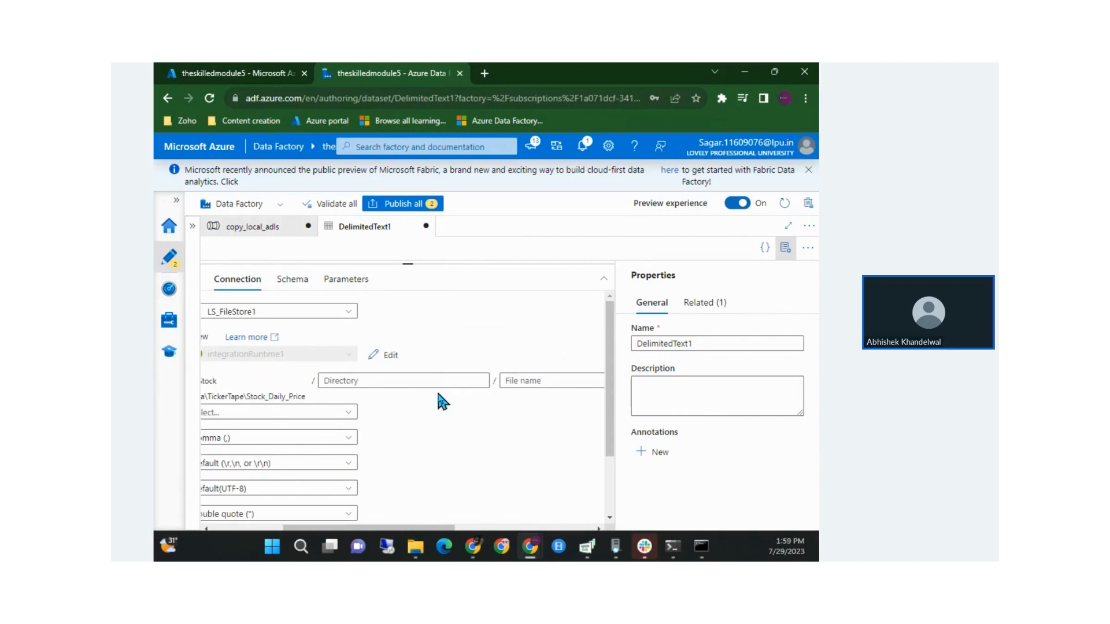
pyautogui.click(507, 380)
pyautogui.hscroll(-3, 541, 378)
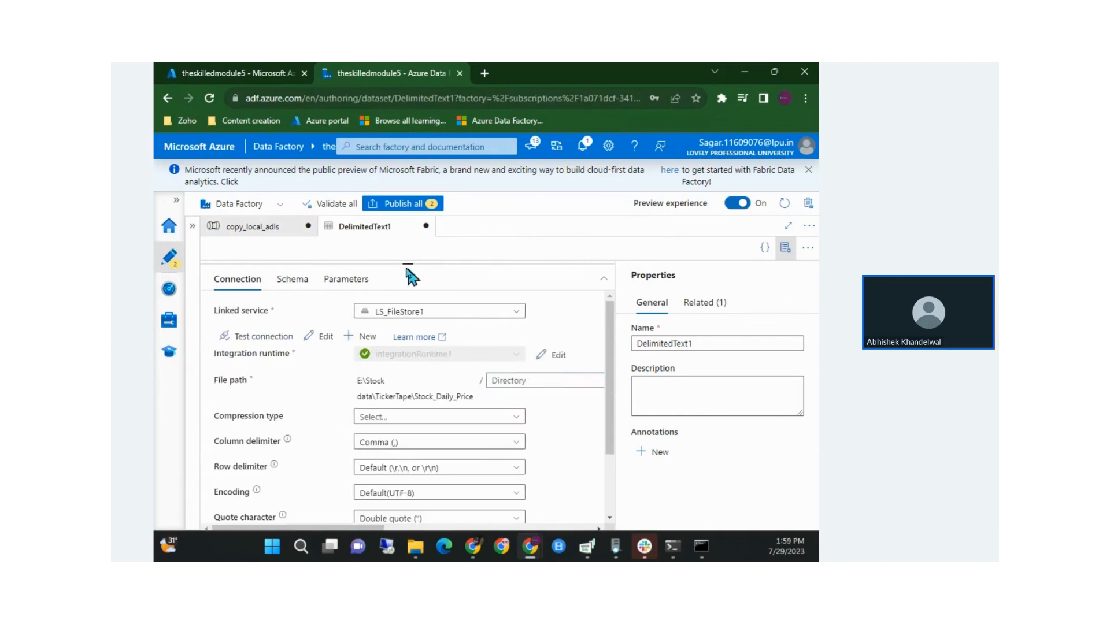
pyautogui.moveTo(408, 263); pyautogui.dragTo(428, 387)
pyautogui.moveTo(440, 349); pyautogui.dragTo(448, 379)
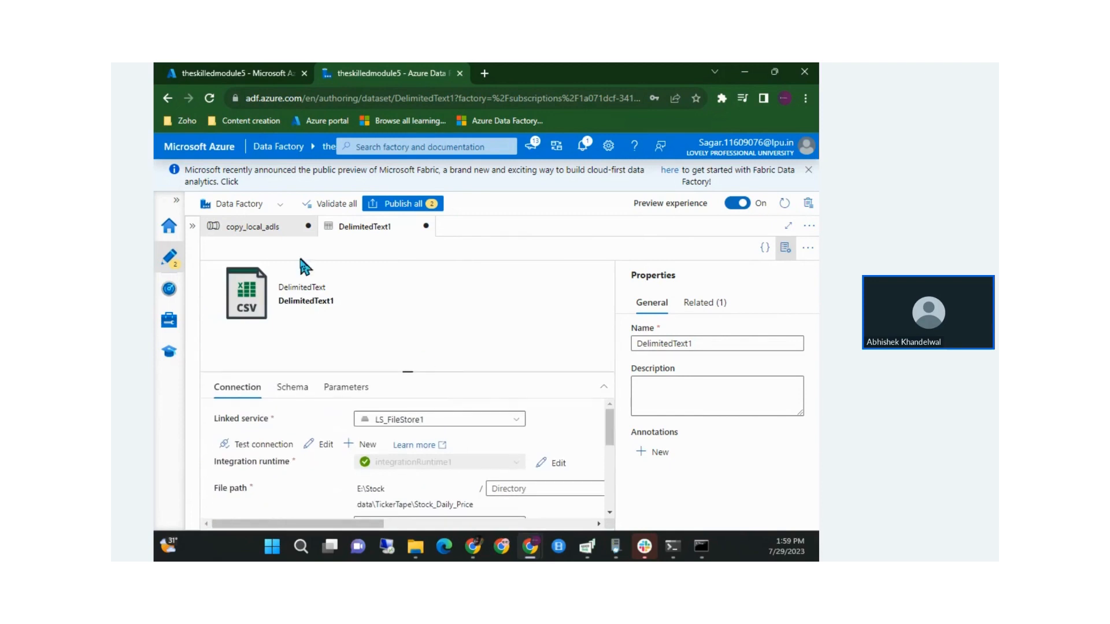
# In the copy_local_adls pipeline, set the source file path type to Wildcard file path (*.csv)
pyautogui.click(258, 228)
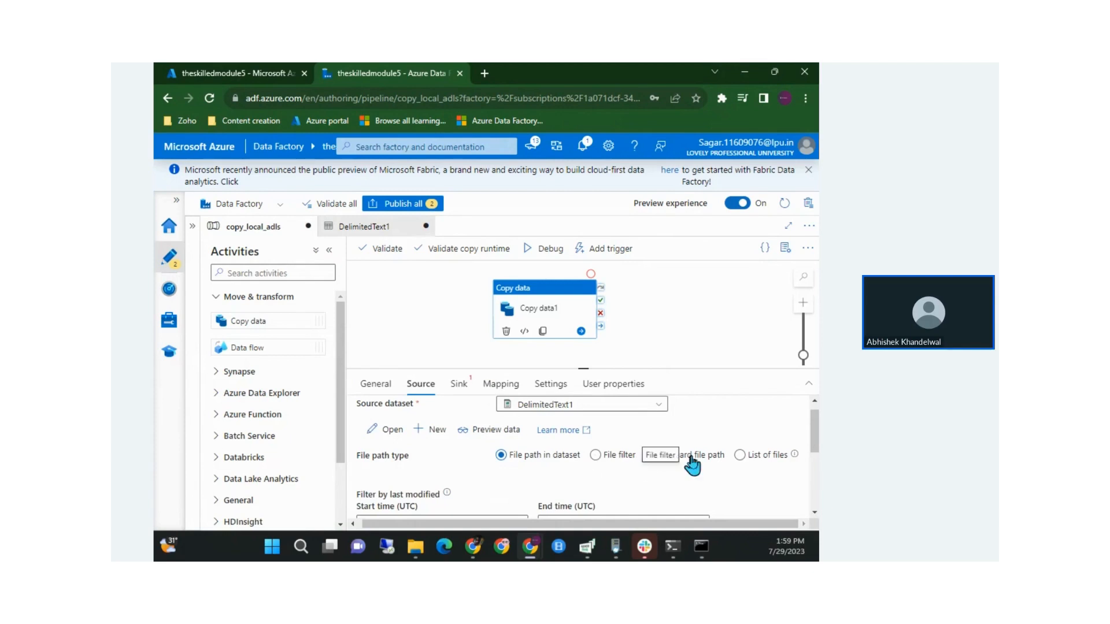
pyautogui.click(677, 457)
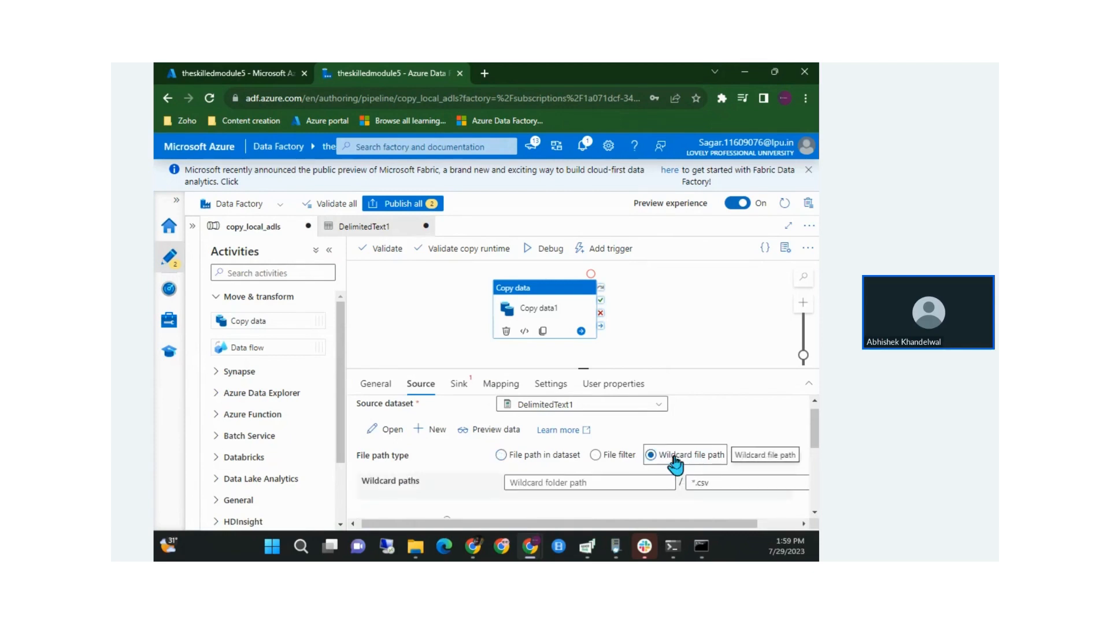
pyautogui.scroll(-1, 670, 462)
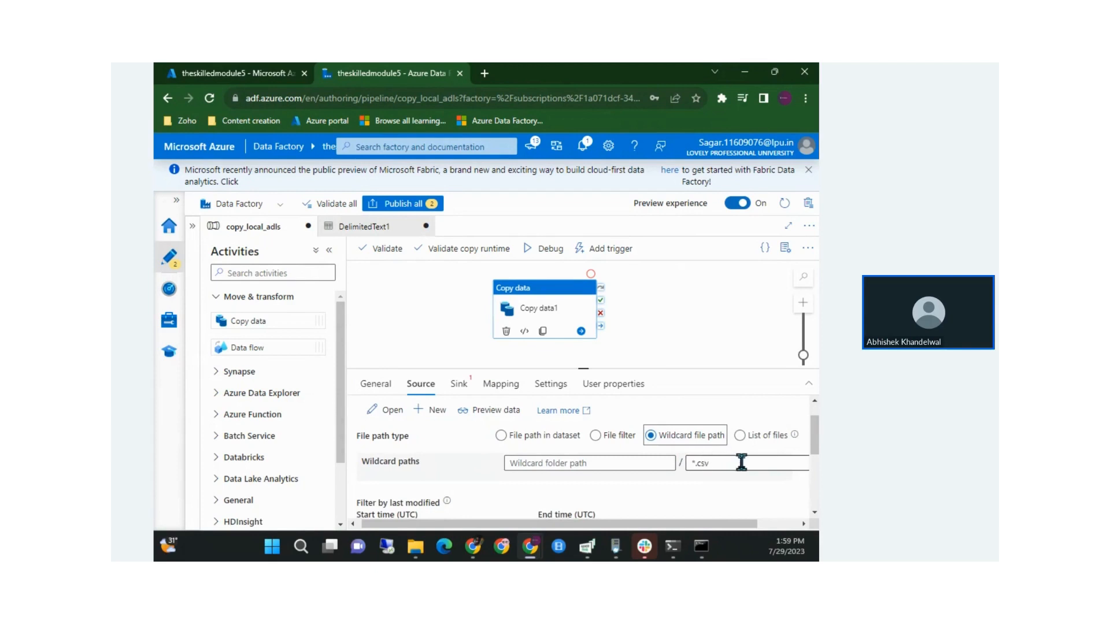
pyautogui.scroll(-3, 727, 464)
pyautogui.scroll(-2, 726, 461)
pyautogui.scroll(3, 725, 462)
pyautogui.scroll(2, 724, 459)
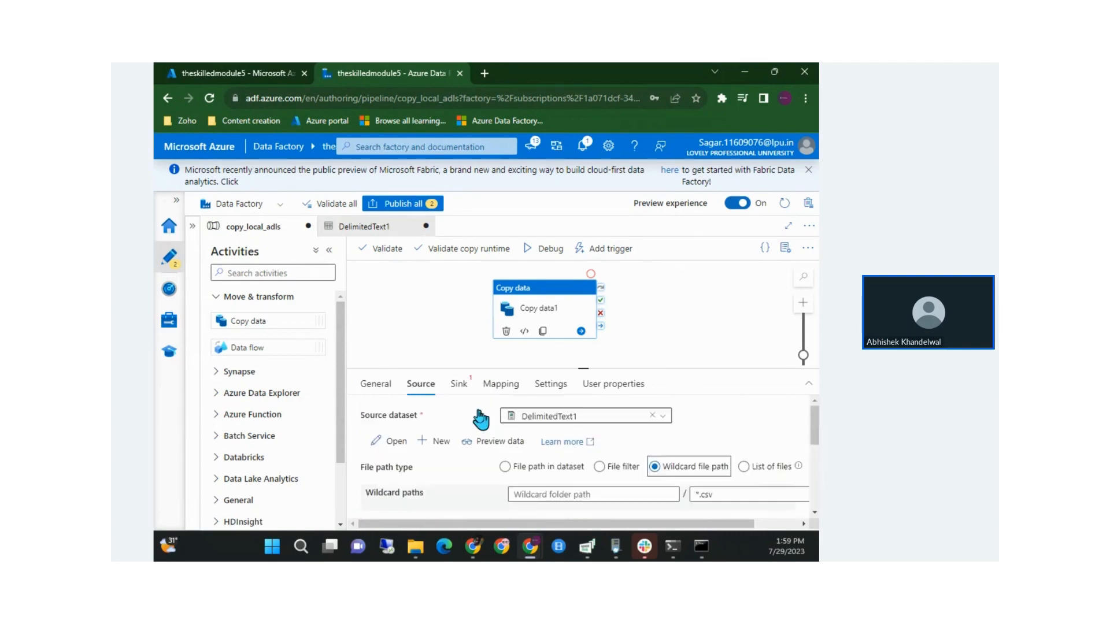
# Show the Sink settings and view the existing datasets without choosing one
pyautogui.click(460, 387)
pyautogui.click(546, 416)
pyautogui.click(699, 467)
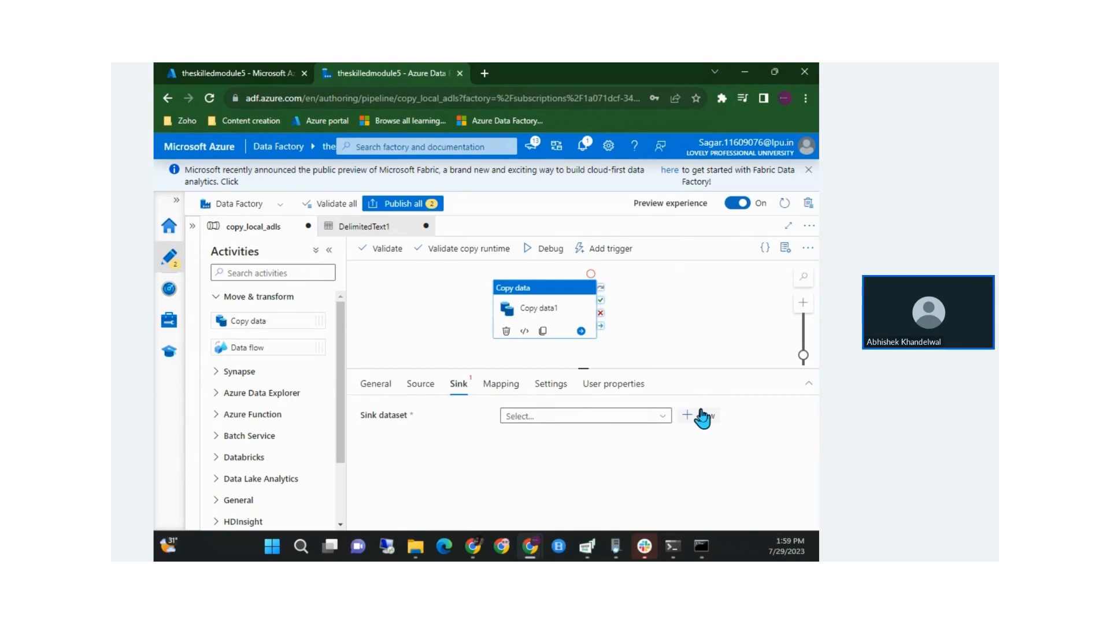
# Start a new sink dataset on Azure Data Lake Storage Gen2 in DelimitedText format
pyautogui.click(701, 414)
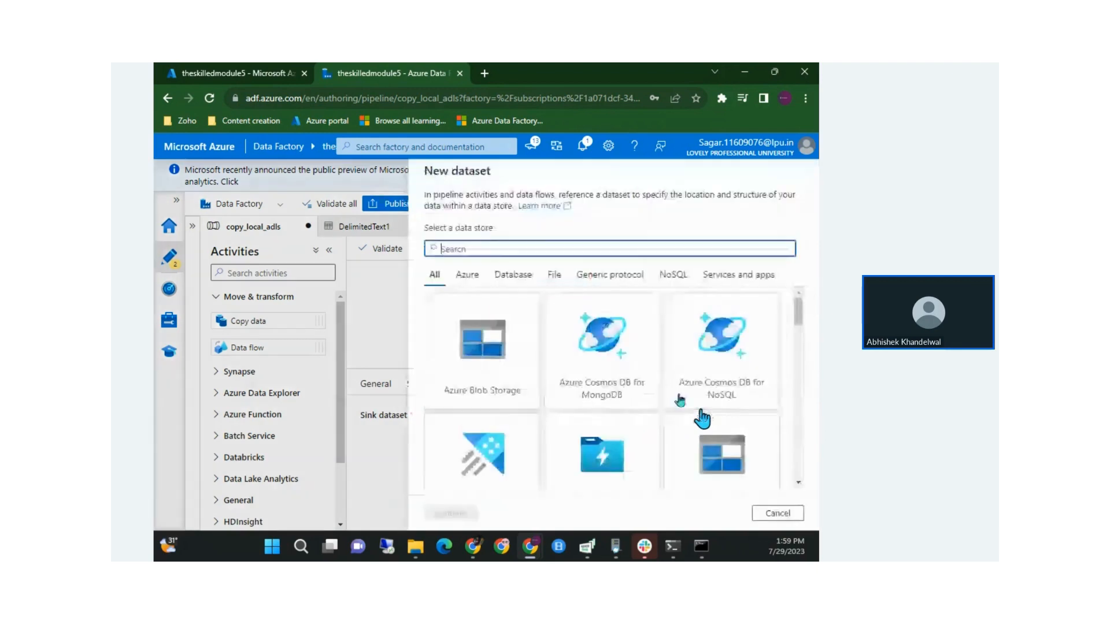
pyautogui.write('azu')
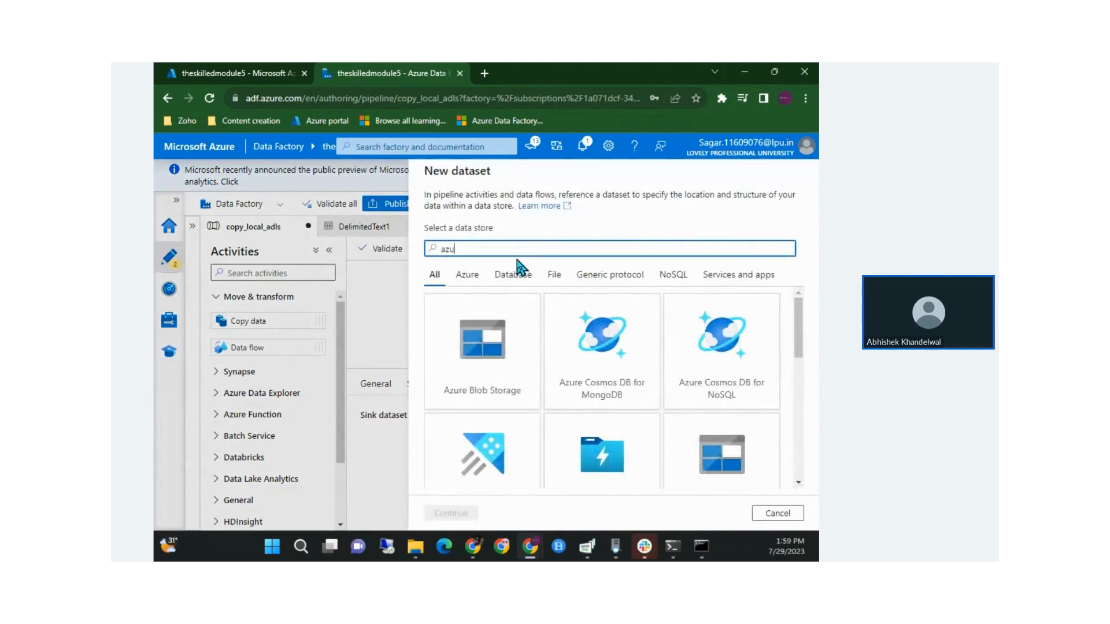
pyautogui.write('re da')
pyautogui.click(674, 377)
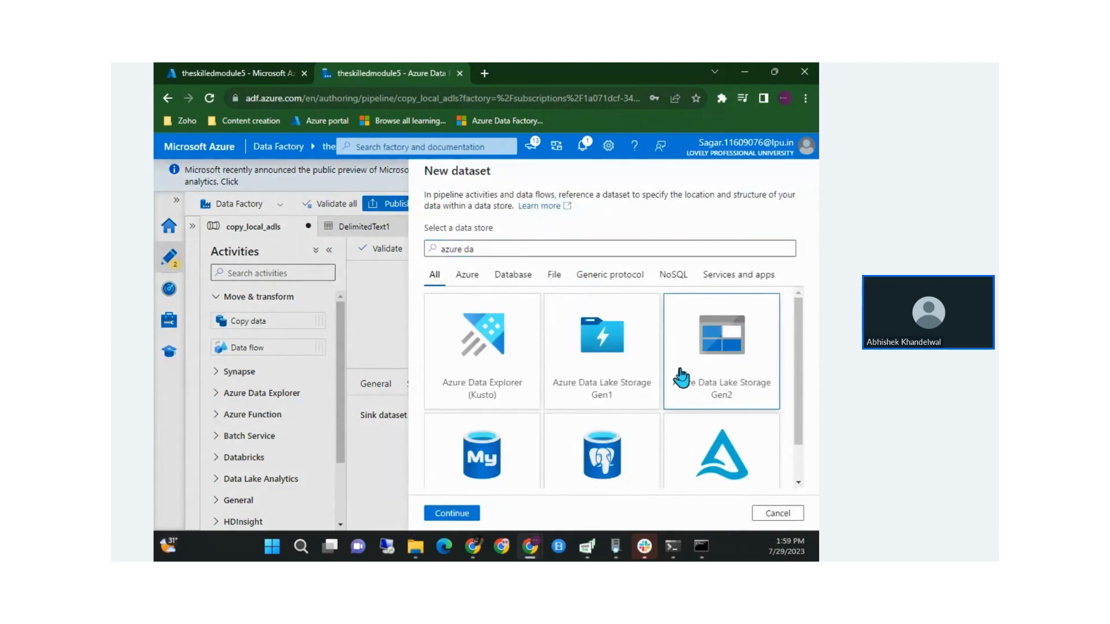
pyautogui.click(462, 514)
pyautogui.click(704, 268)
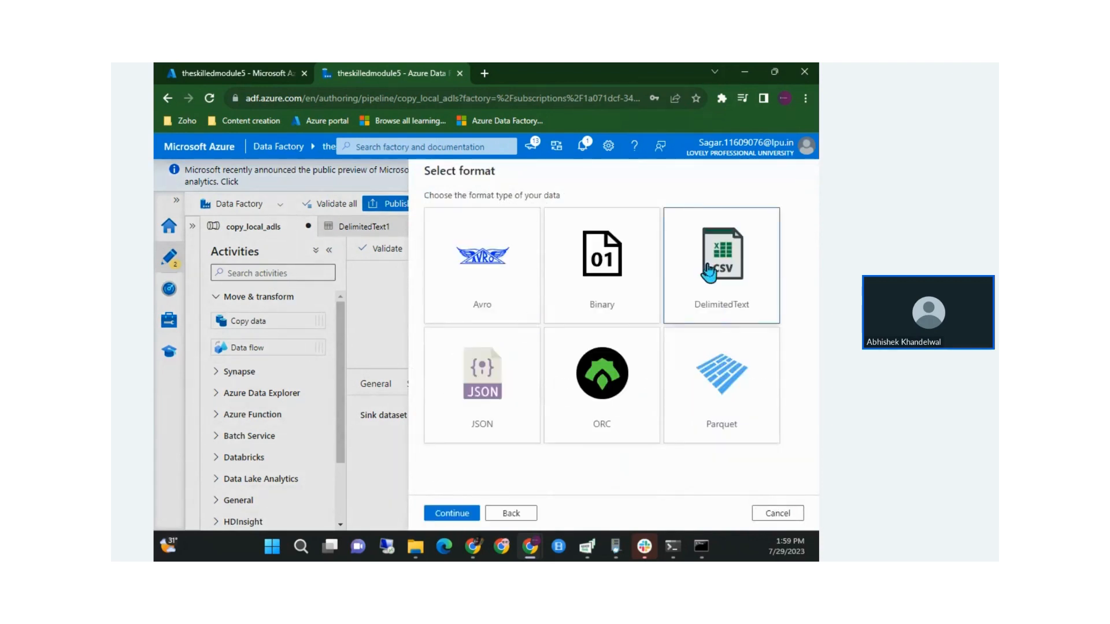
pyautogui.click(462, 514)
# Link the dataset to LS_ADLS and pick the democaont container as its file system
pyautogui.click(458, 251)
pyautogui.click(513, 315)
pyautogui.click(480, 289)
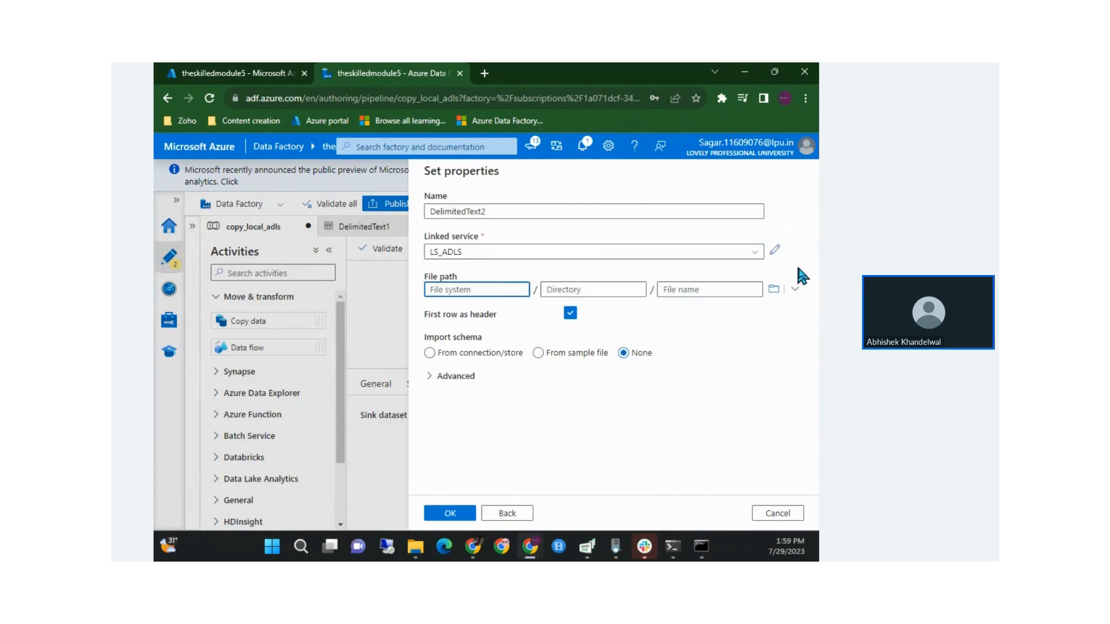
pyautogui.click(773, 289)
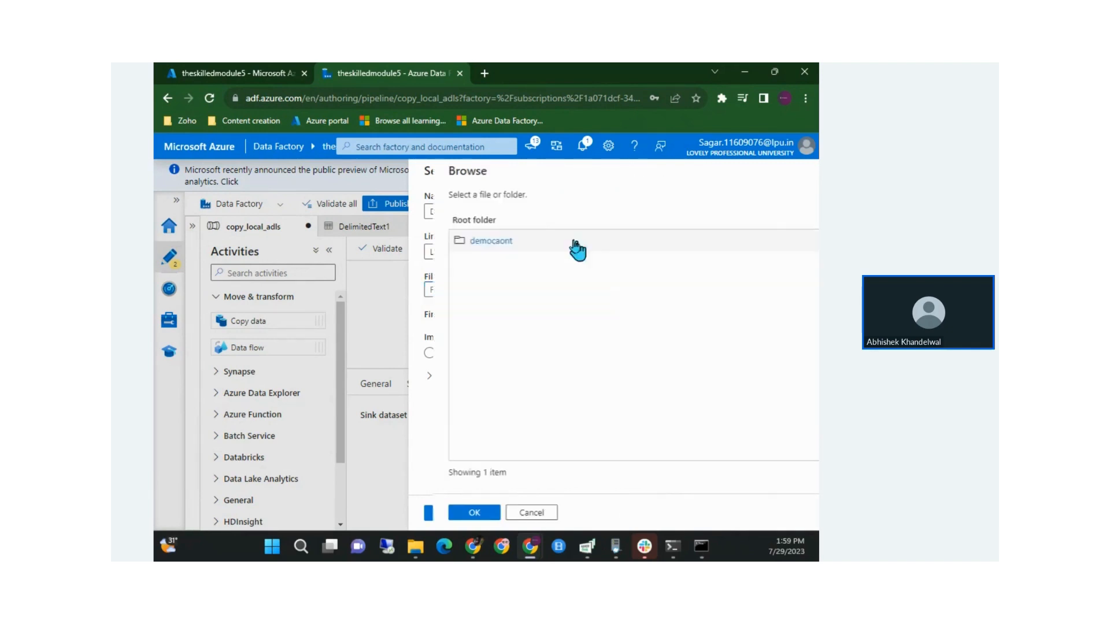
pyautogui.click(520, 243)
pyautogui.click(471, 519)
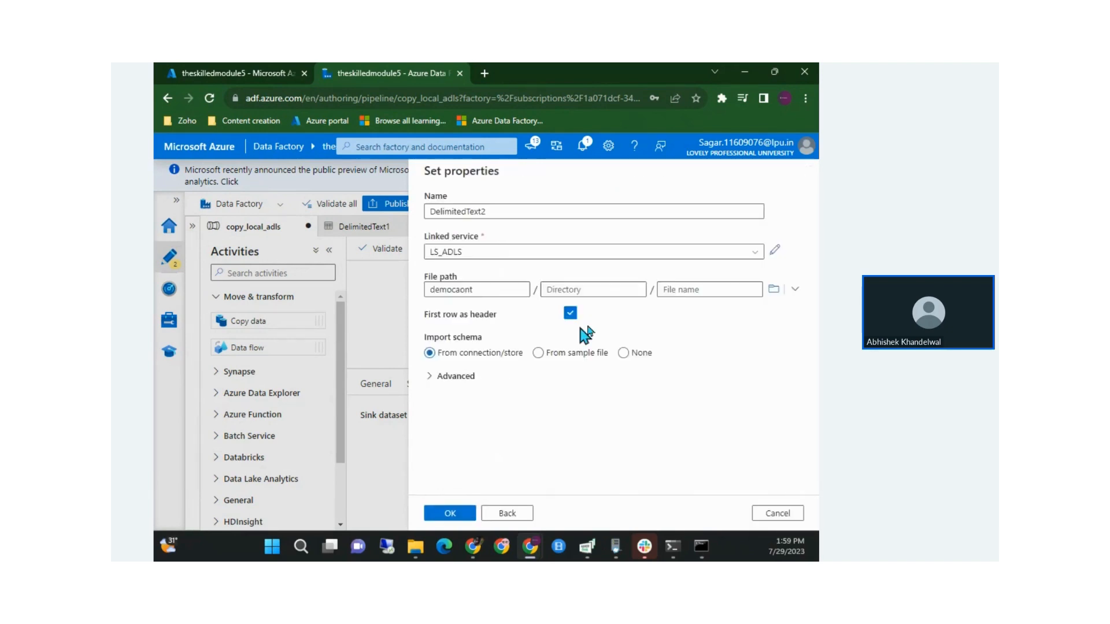
# Enter directory stock_folder and confirm; the schema import fails with path not found
pyautogui.click(565, 290)
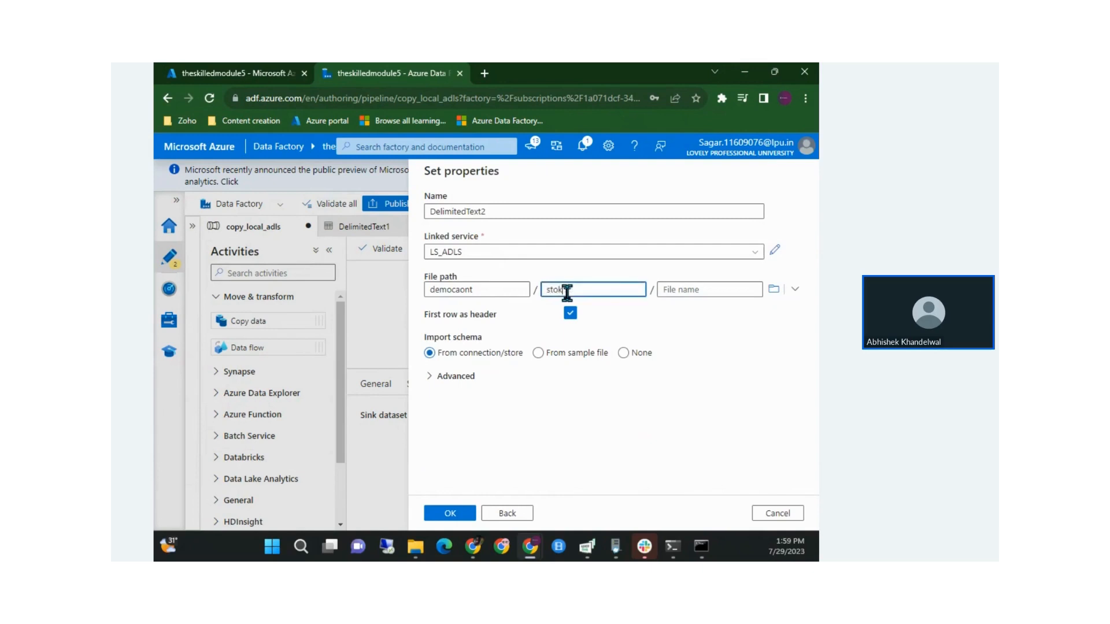
pyautogui.write('stock_folder')
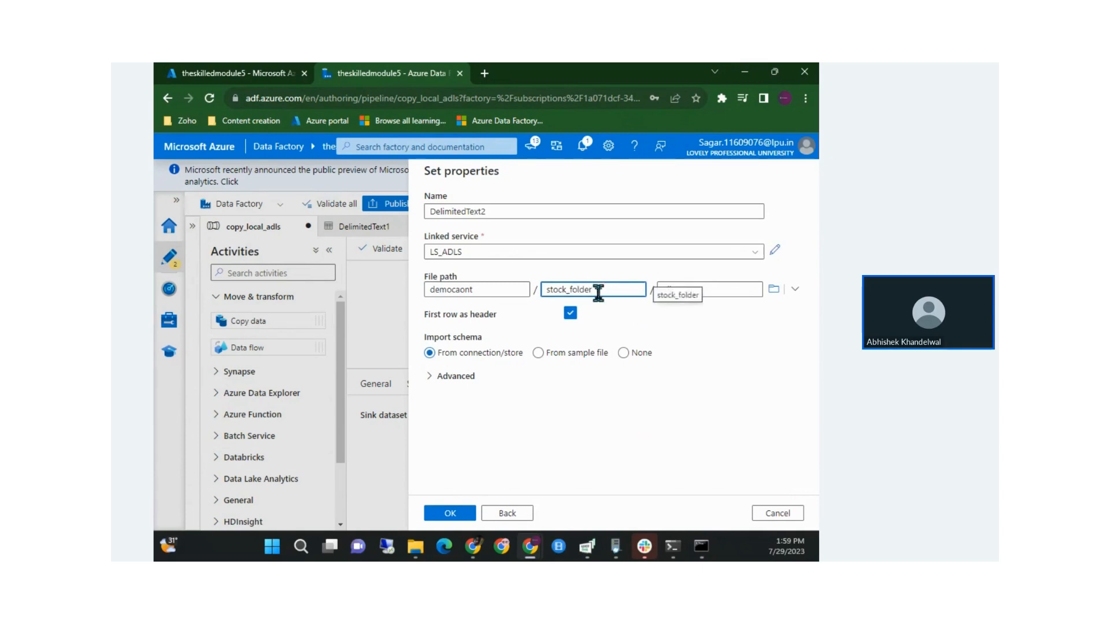
pyautogui.click(676, 289)
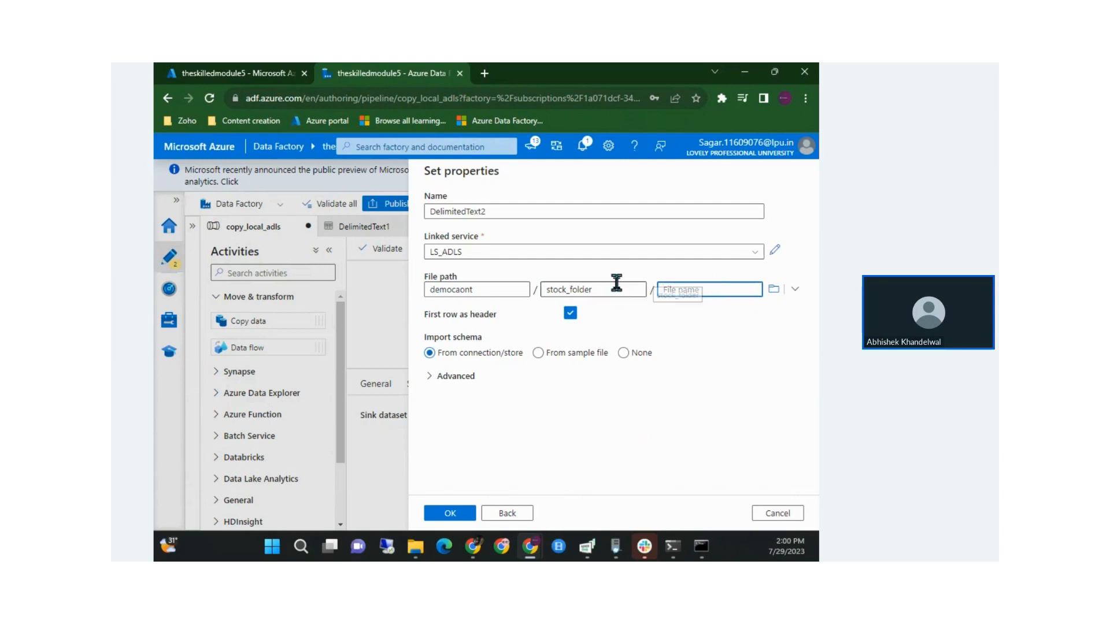
pyautogui.doubleClick(567, 288)
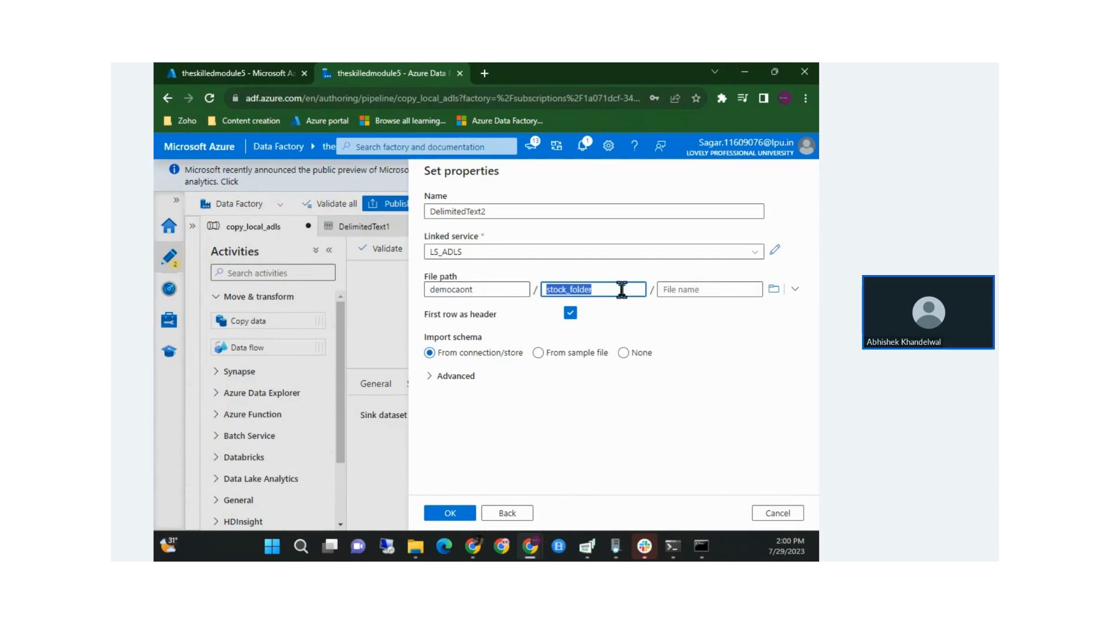
pyautogui.click(455, 518)
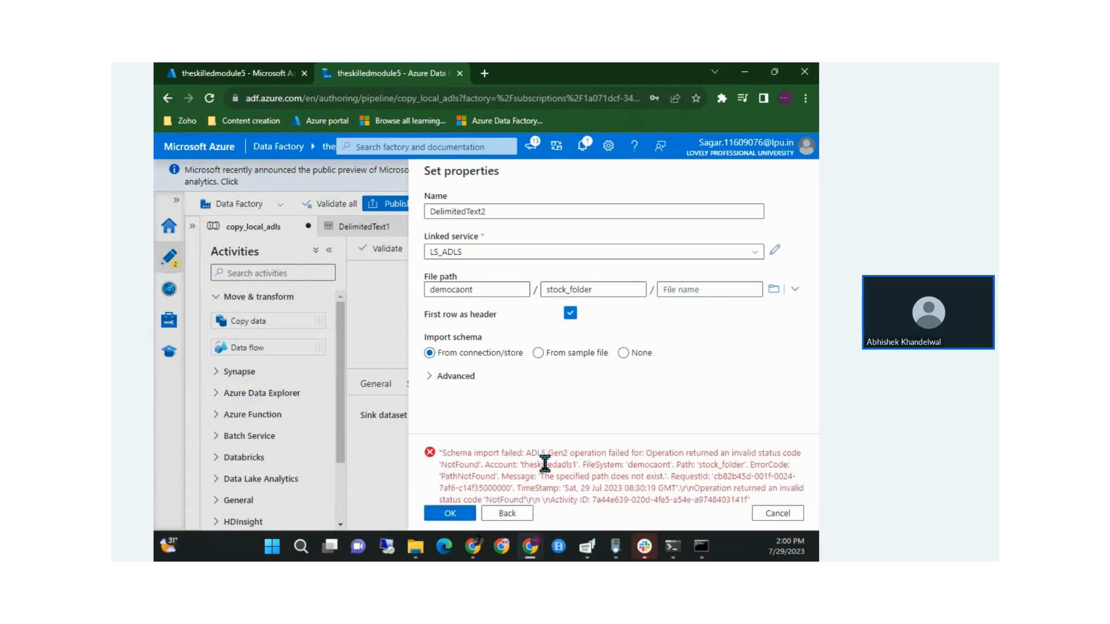
pyautogui.moveTo(580, 457); pyautogui.dragTo(659, 480)
pyautogui.click(659, 480)
pyautogui.click(620, 290)
pyautogui.doubleClick(621, 291)
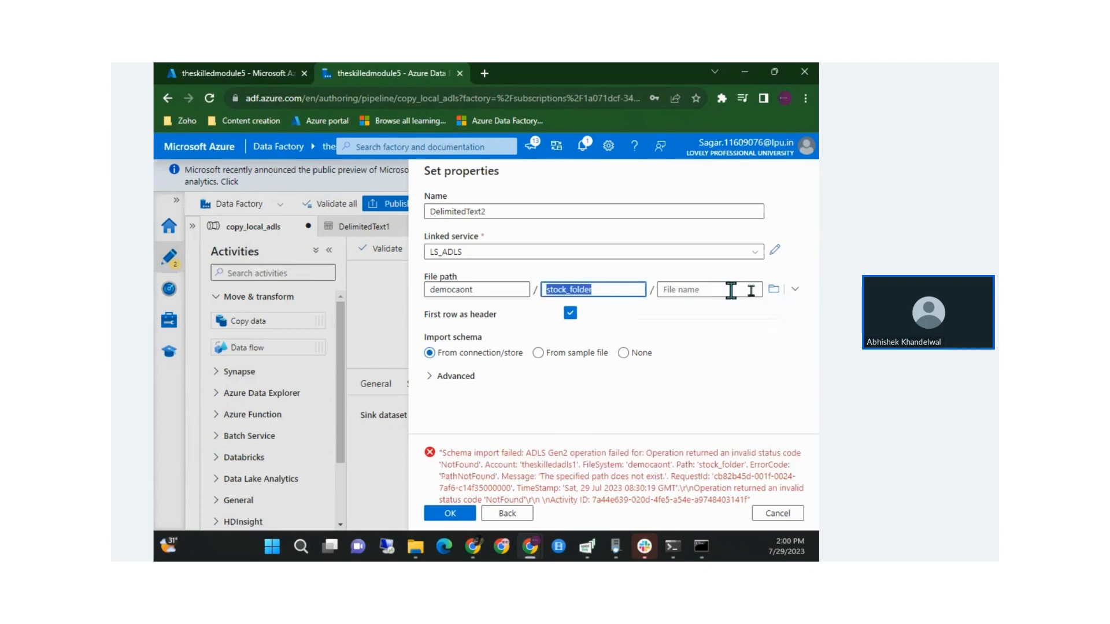
# Browse into democaont to see demo_stock_data.csv, then switch to the Azure portal tab
pyautogui.click(773, 289)
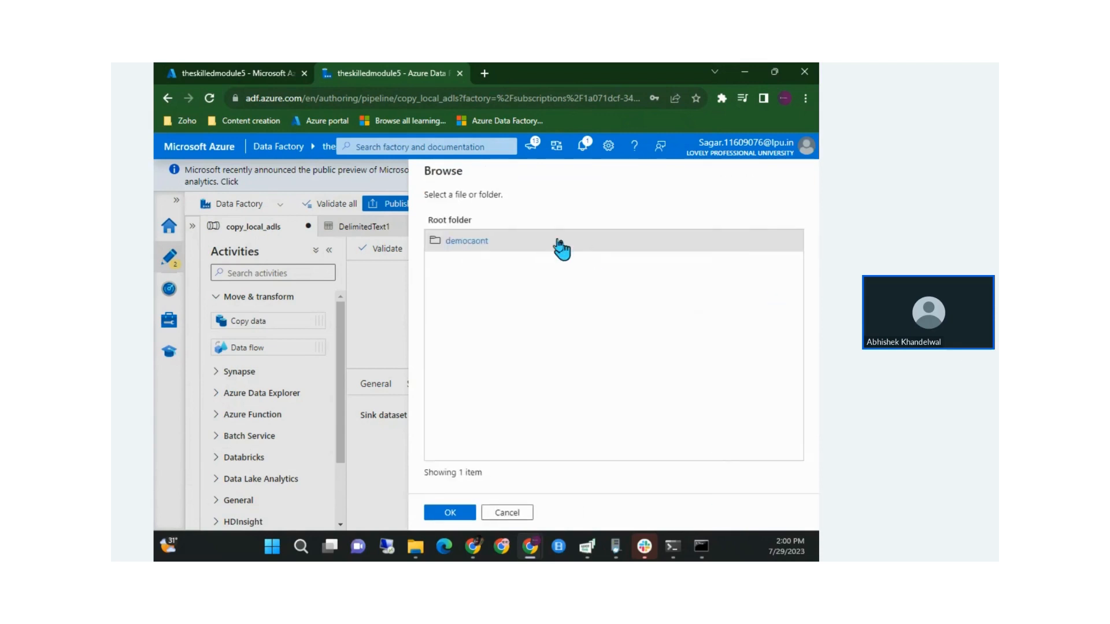
pyautogui.click(488, 241)
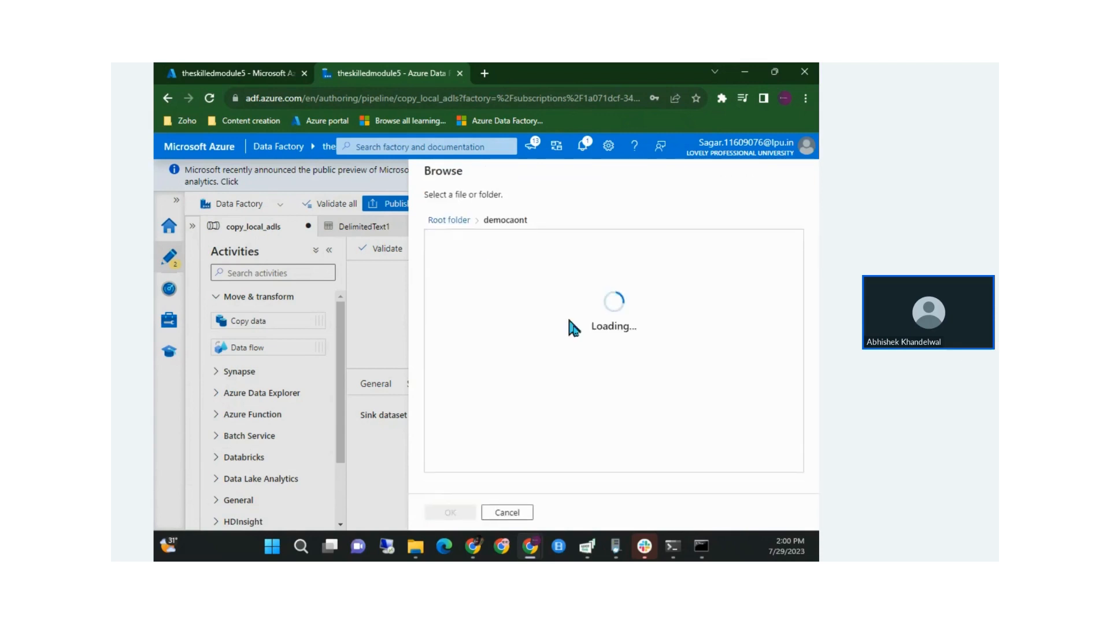
pyautogui.rightClick(484, 341)
pyautogui.click(474, 296)
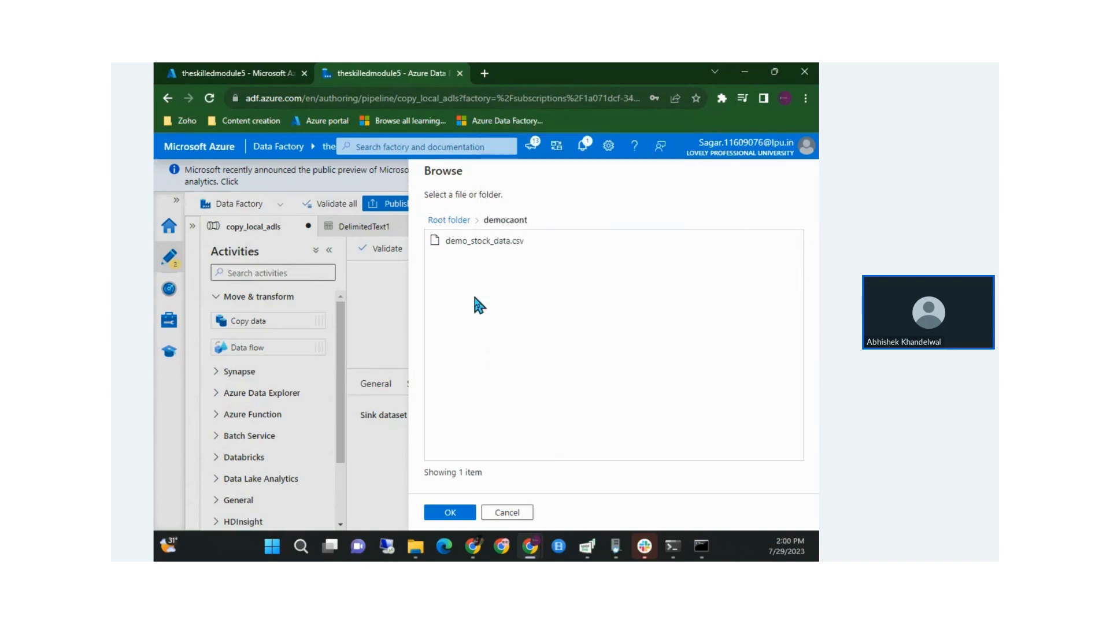
pyautogui.click(200, 73)
# Go from the portal home to the theskilledadls1 storage account's containers list
pyautogui.click(178, 171)
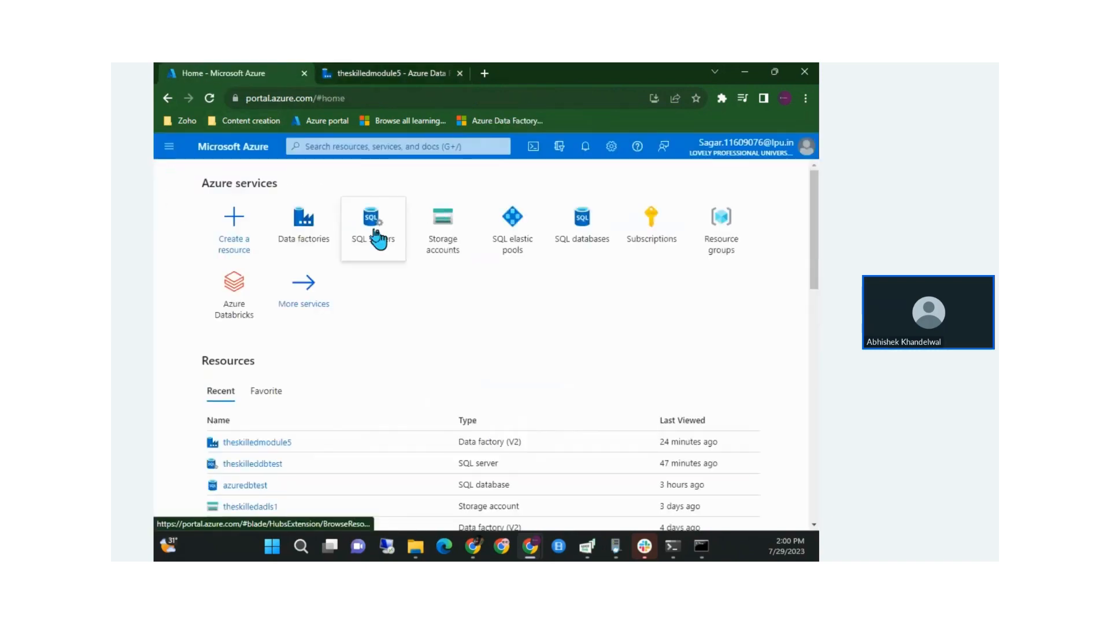
pyautogui.click(424, 234)
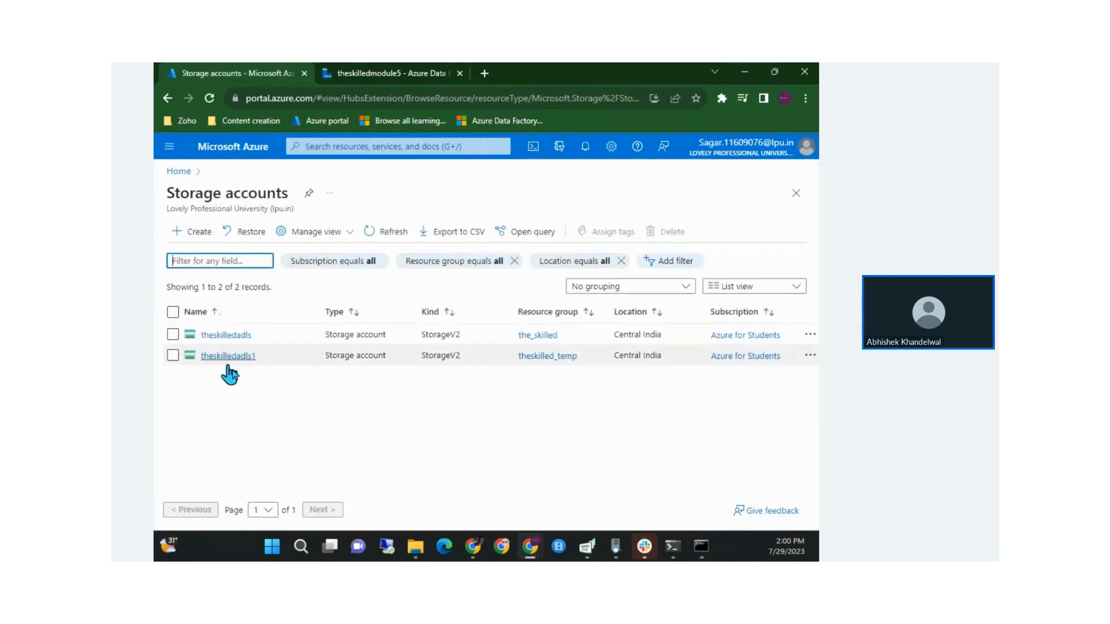
pyautogui.click(239, 355)
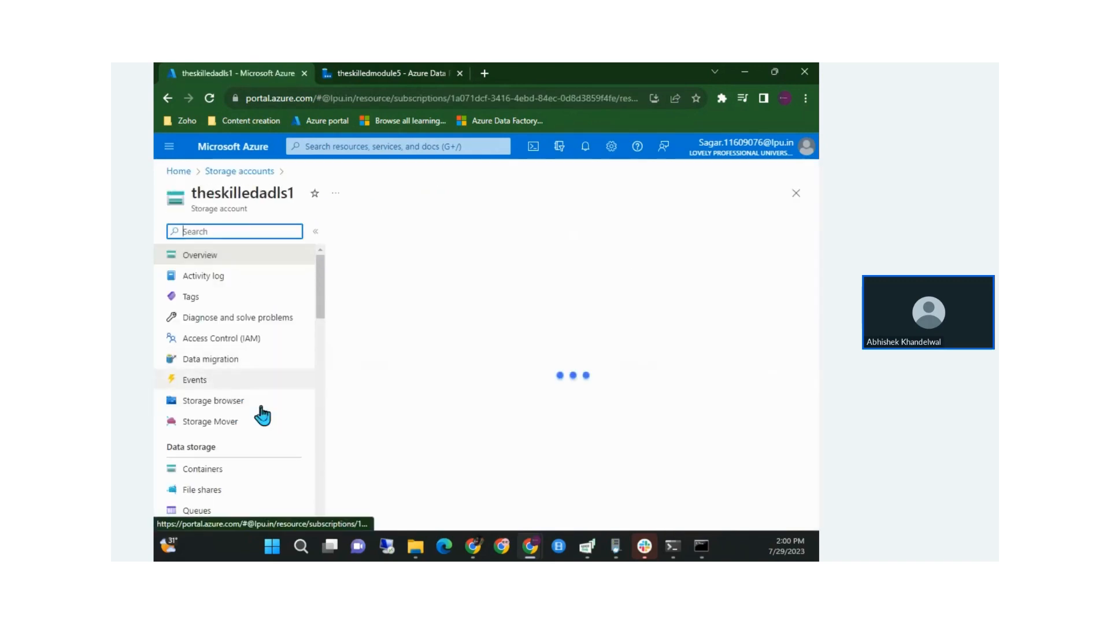
pyautogui.click(226, 468)
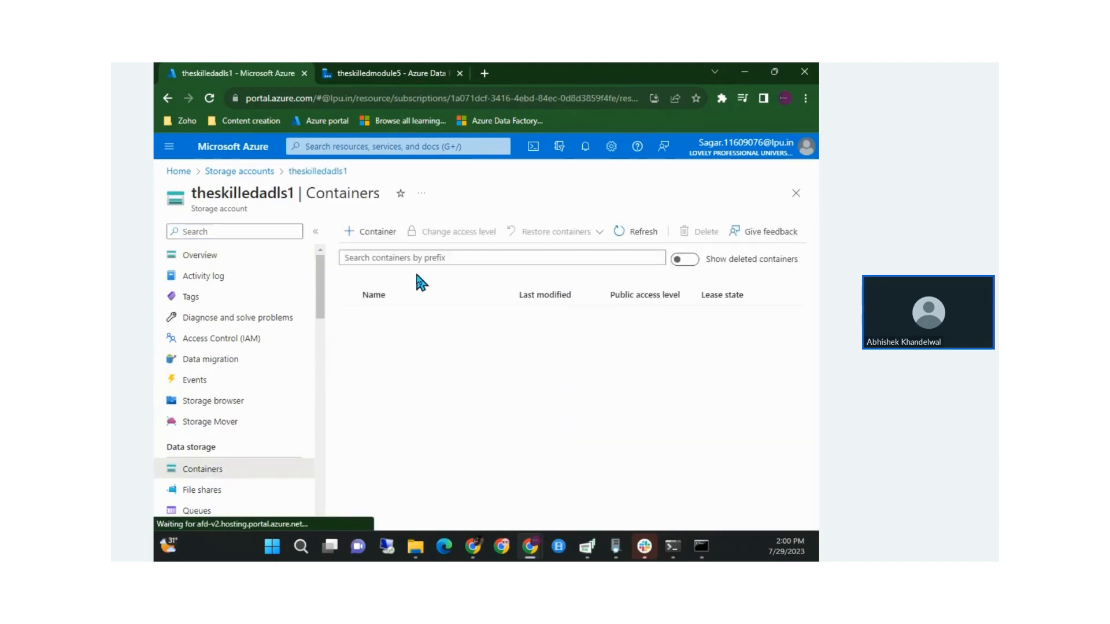
# Open the democaont container and review its blob list with demo_stock_data.csv
pyautogui.click(378, 232)
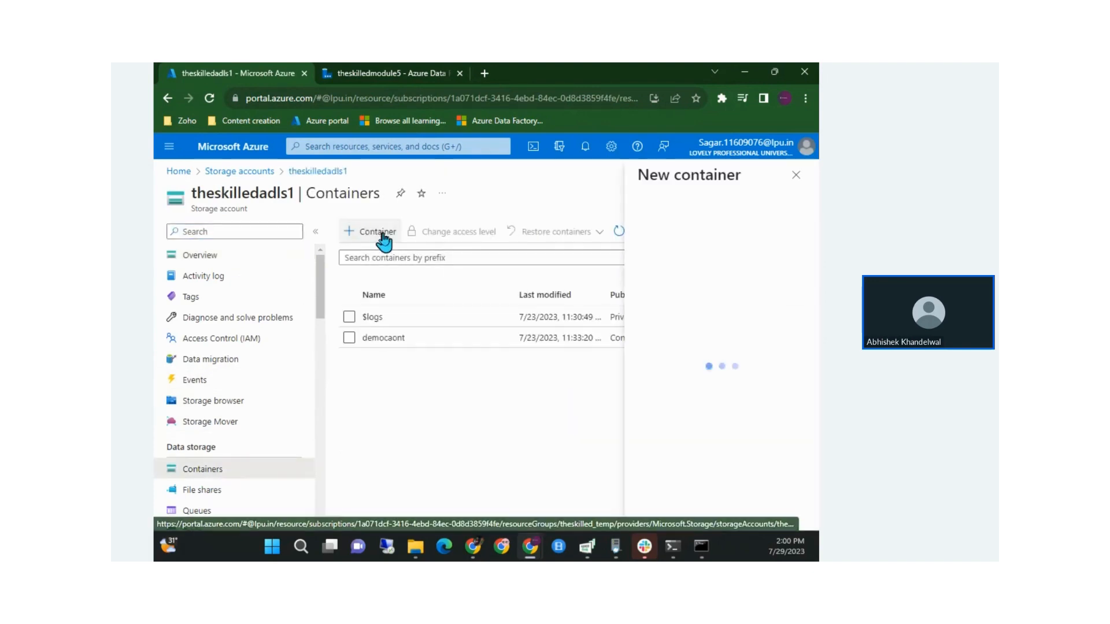
pyautogui.click(424, 339)
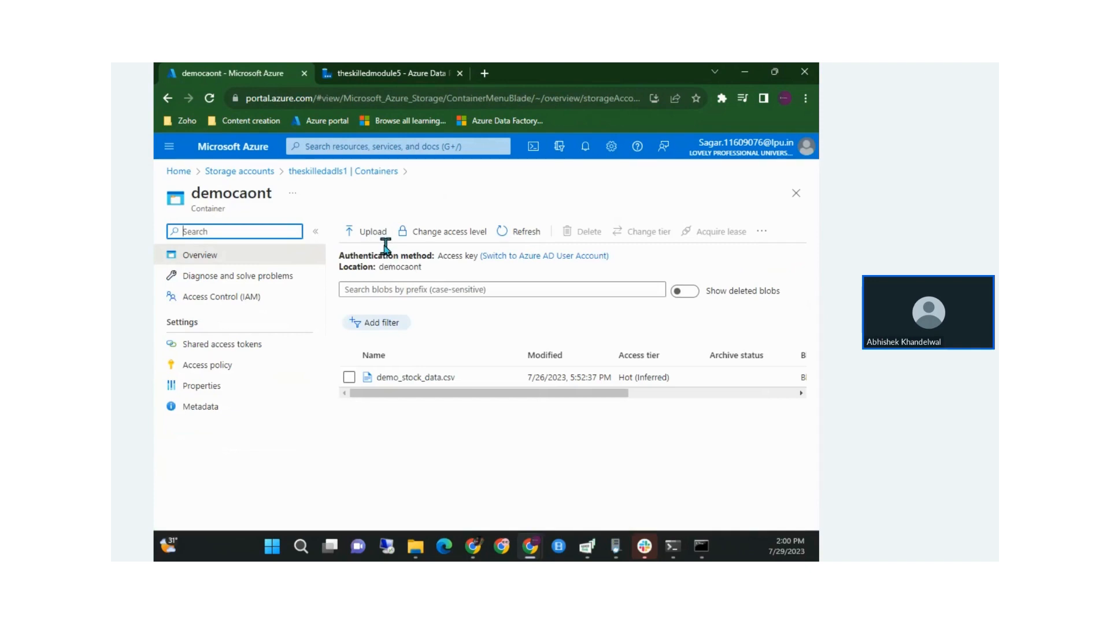
pyautogui.hscroll(3, 484, 389)
pyautogui.hscroll(-3, 488, 379)
pyautogui.moveTo(513, 396); pyautogui.dragTo(466, 435)
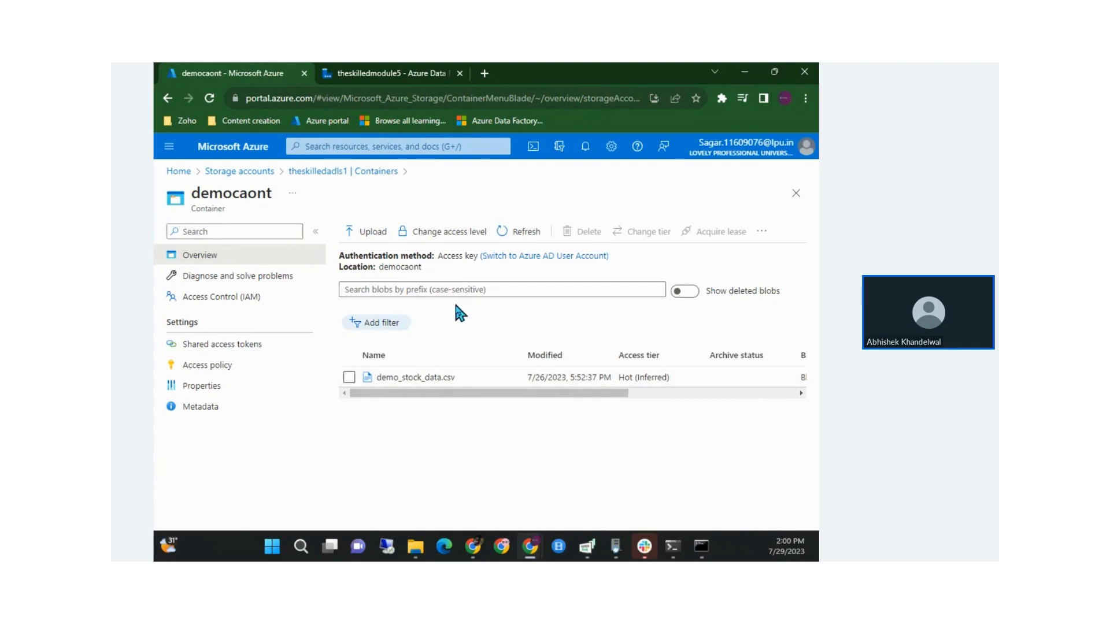
# Open and close democaont's Upload form, then return to the theskilledadls1 containers list
pyautogui.click(769, 232)
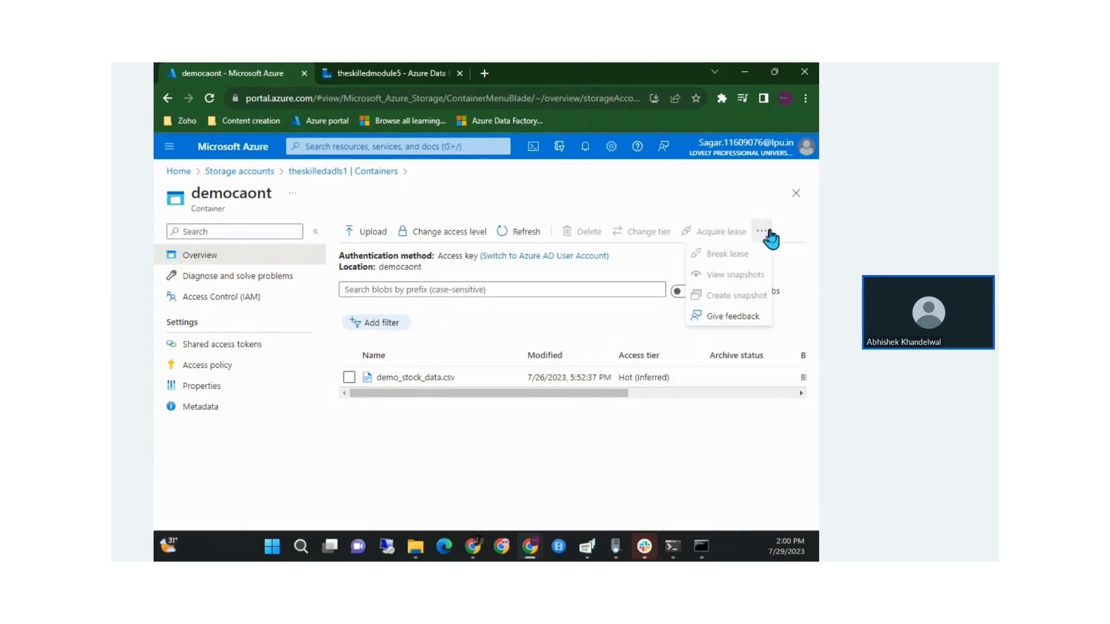
pyautogui.hscroll(5, 653, 378)
pyautogui.hscroll(-5, 655, 381)
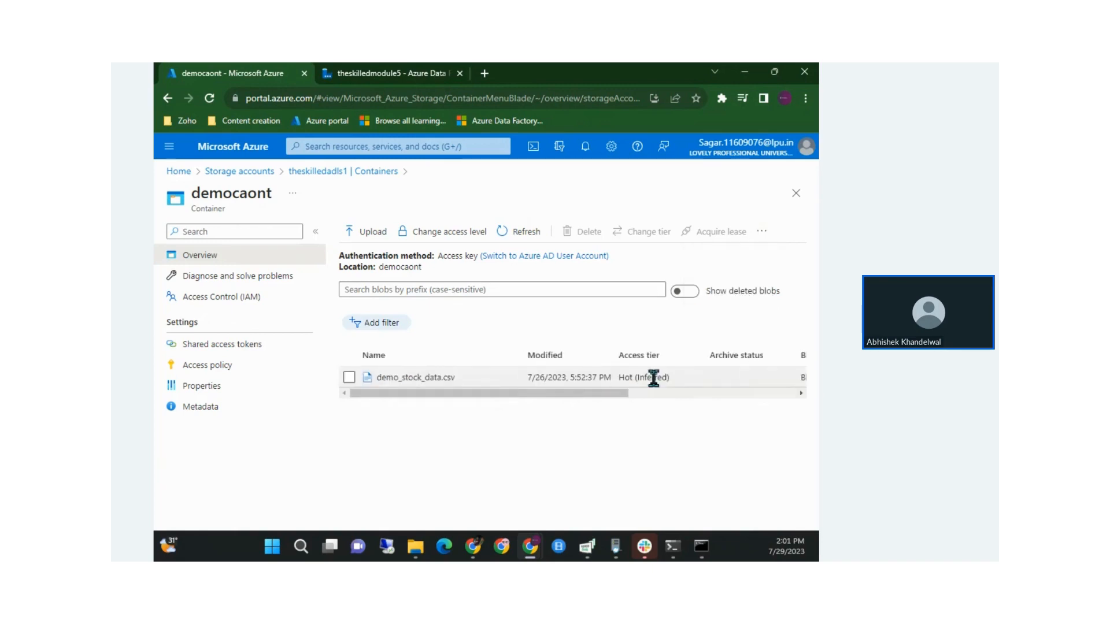
pyautogui.click(370, 234)
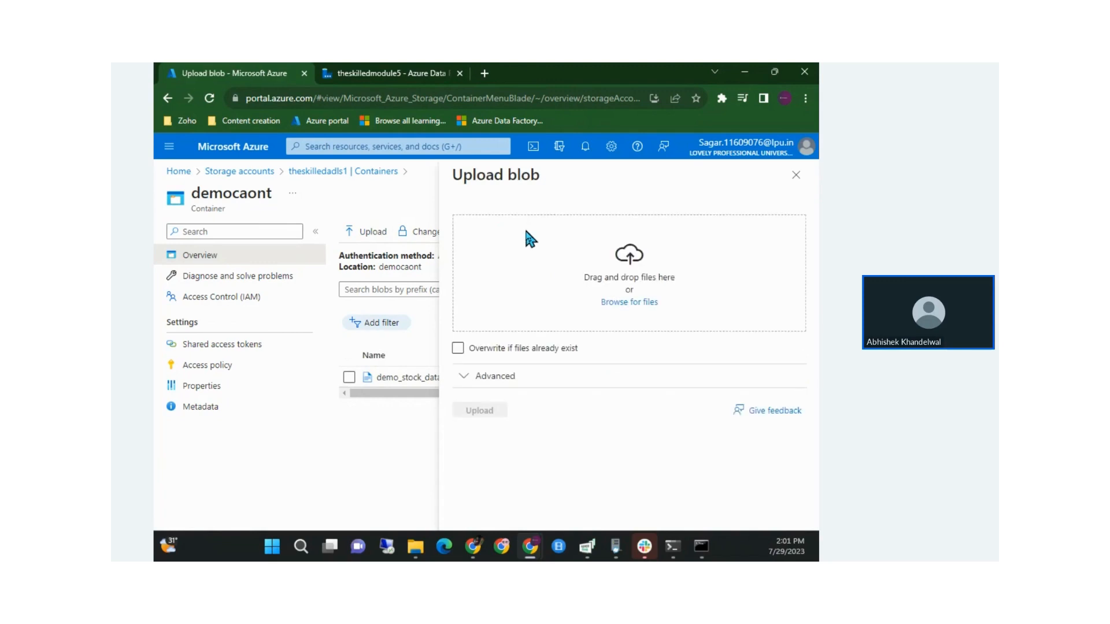
pyautogui.click(796, 175)
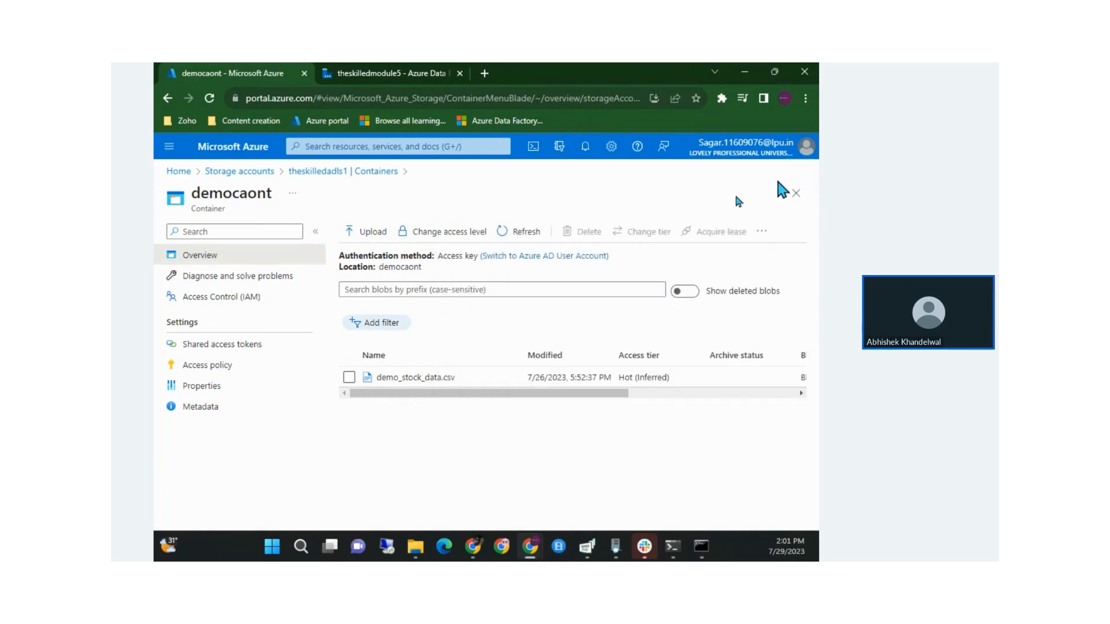
pyautogui.click(345, 173)
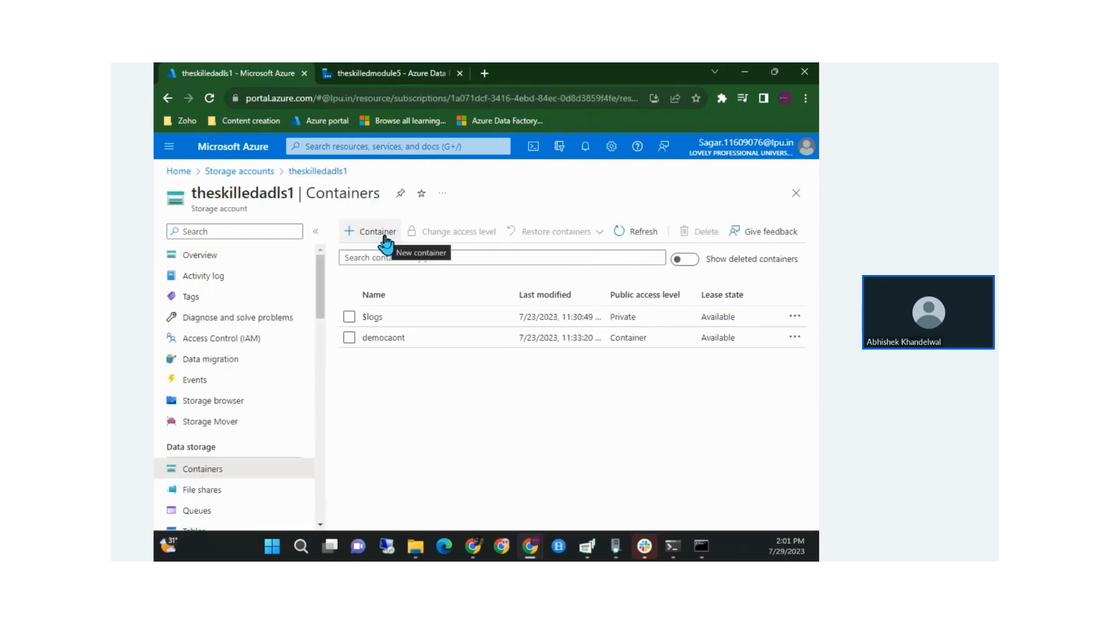
# Dismiss the new container form, revisit democaont, and return to the containers list
pyautogui.click(384, 239)
pyautogui.click(794, 174)
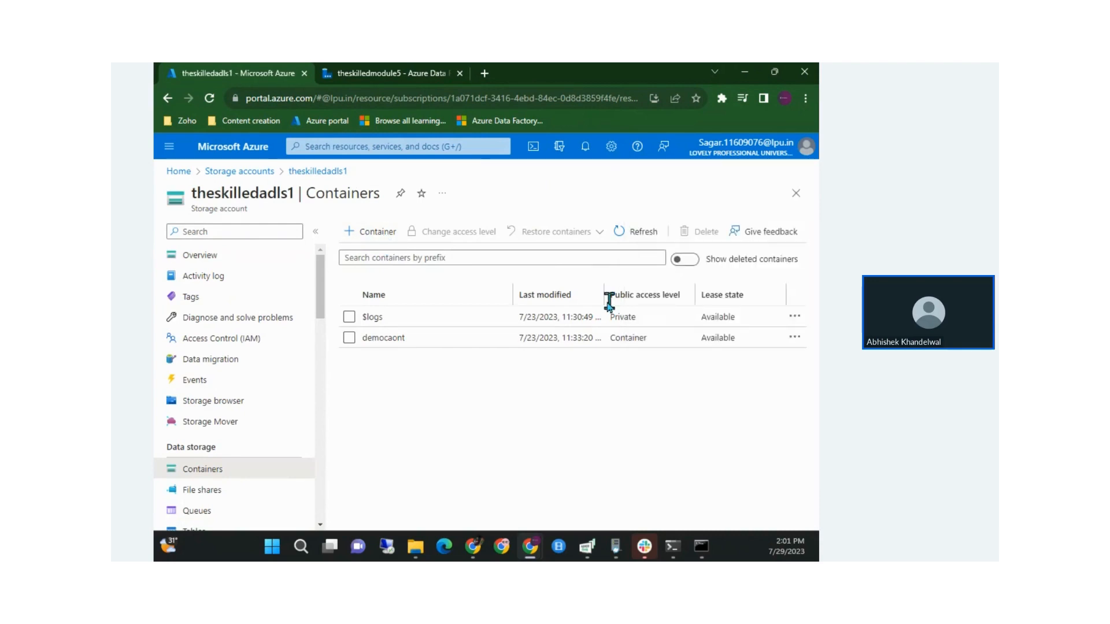
pyautogui.click(795, 338)
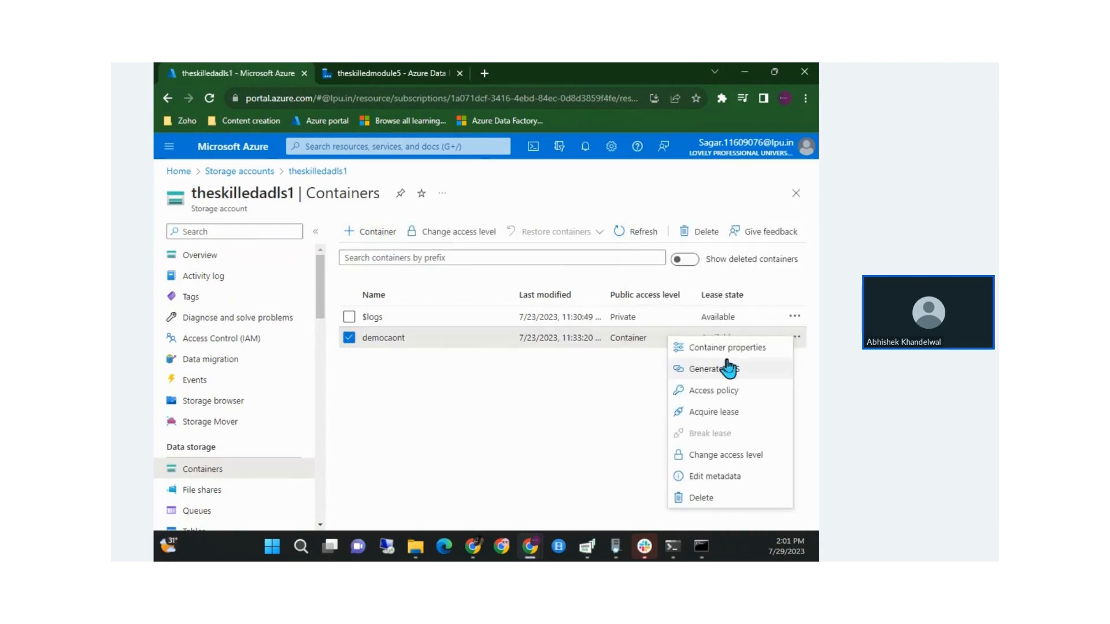
pyautogui.click(394, 338)
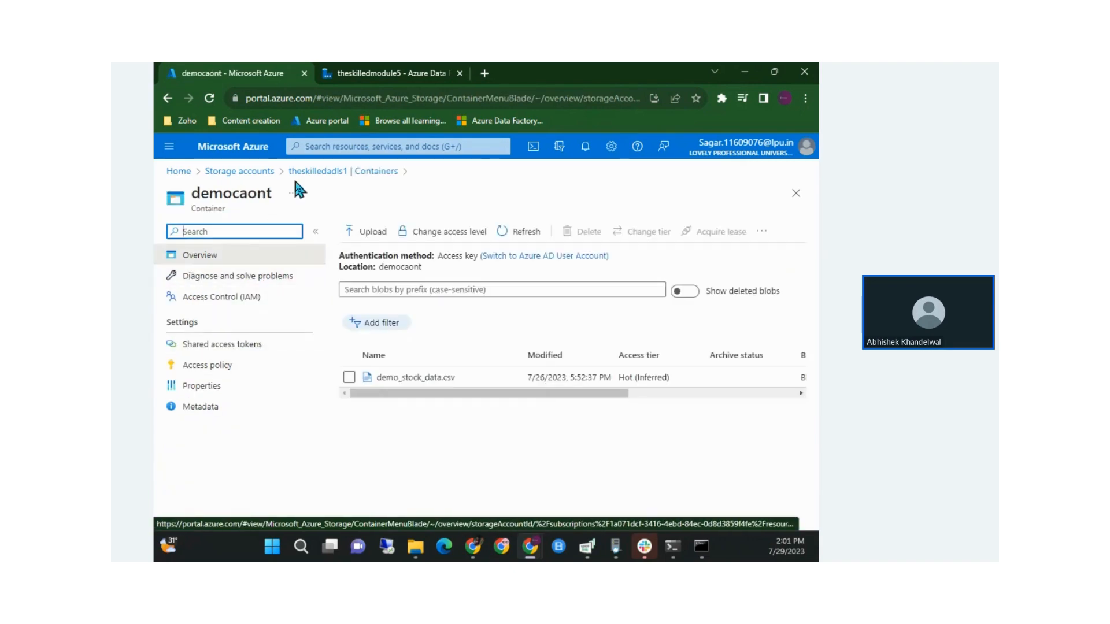
pyautogui.click(318, 172)
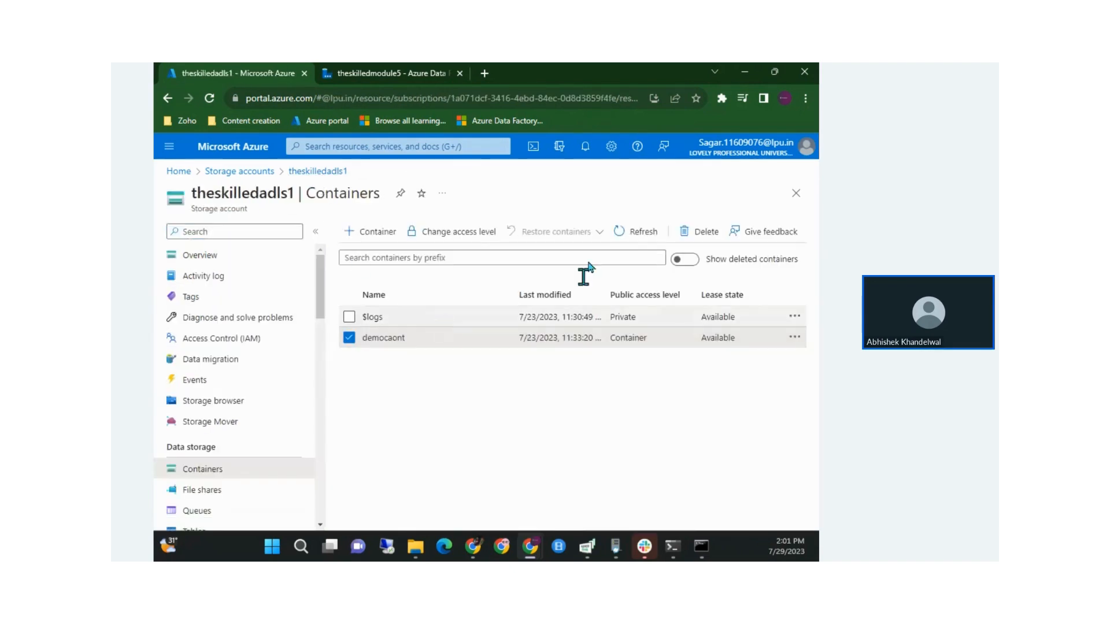
# Create the private container democont, open it, then return to the Storage accounts list
pyautogui.click(369, 231)
pyautogui.write('democont')
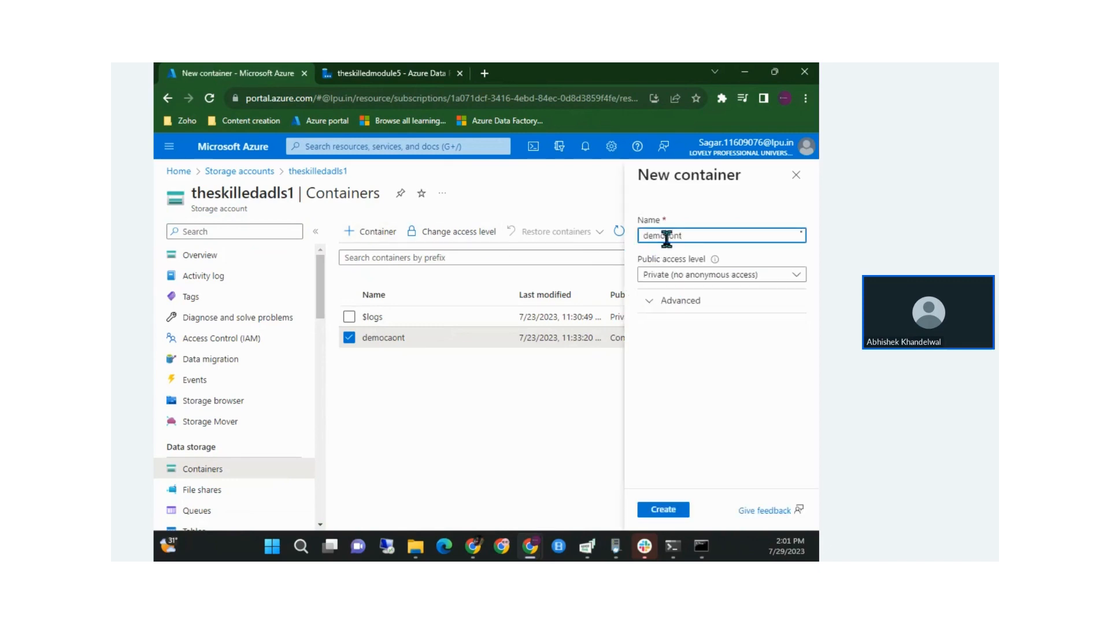
pyautogui.click(670, 510)
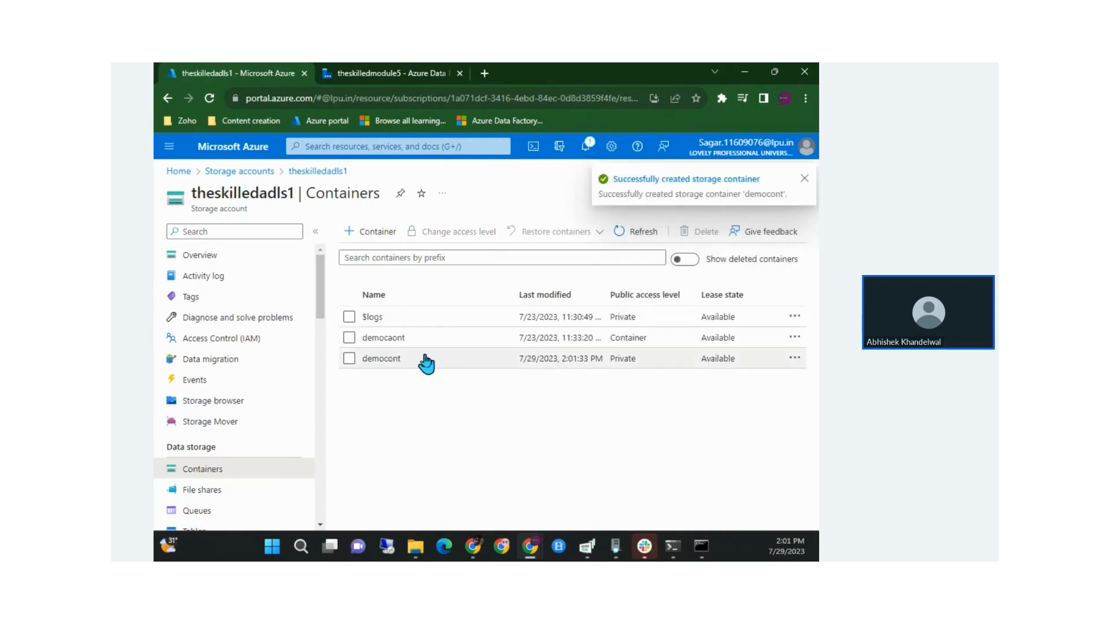
pyautogui.click(425, 357)
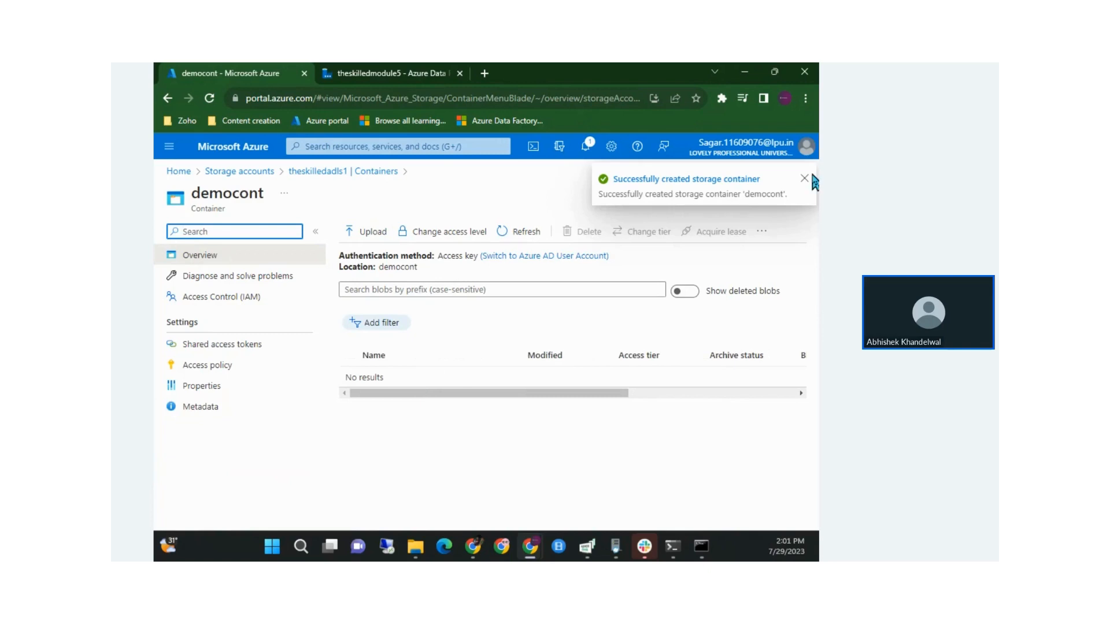
pyautogui.click(307, 171)
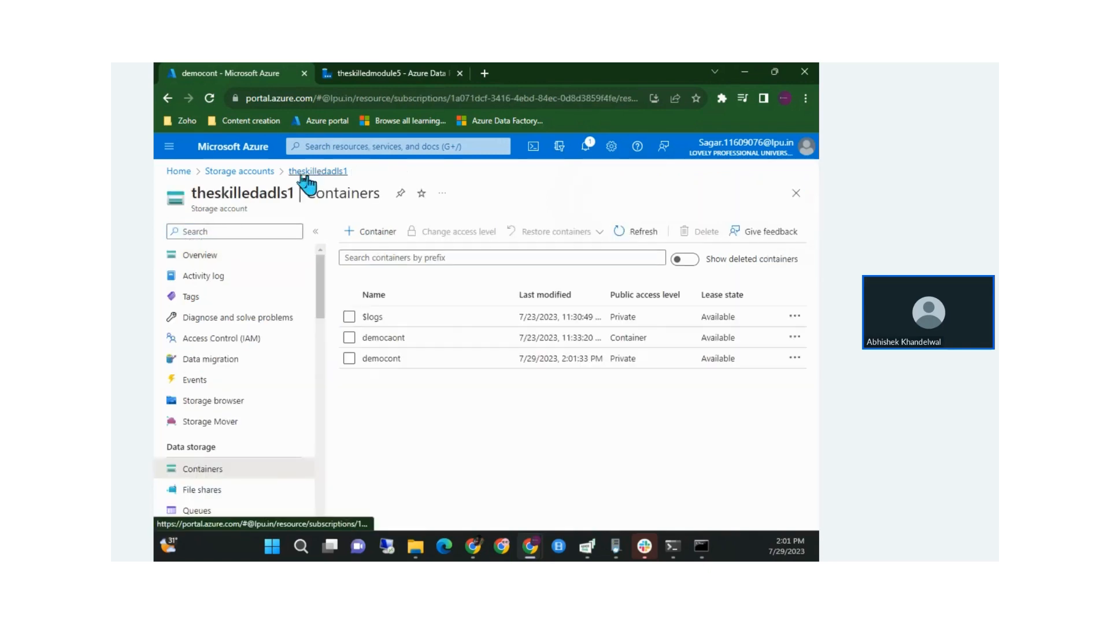
pyautogui.click(240, 171)
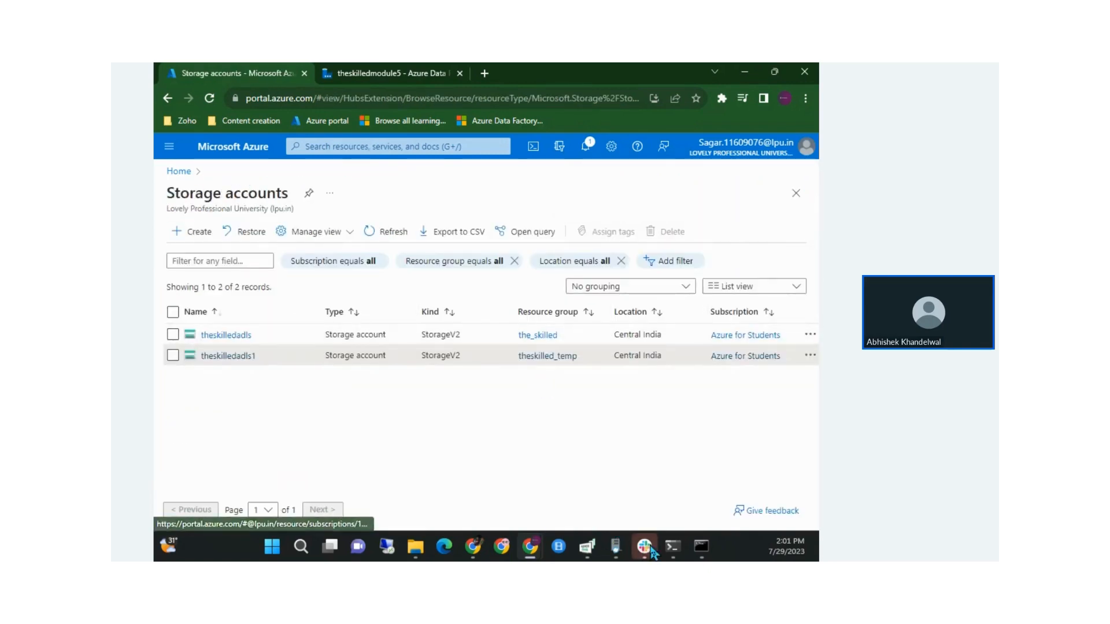
# Launch Azure Data Studio, toggle the Connections panel, and collapse SERVERS beside SQLQuery_5
pyautogui.click(271, 546)
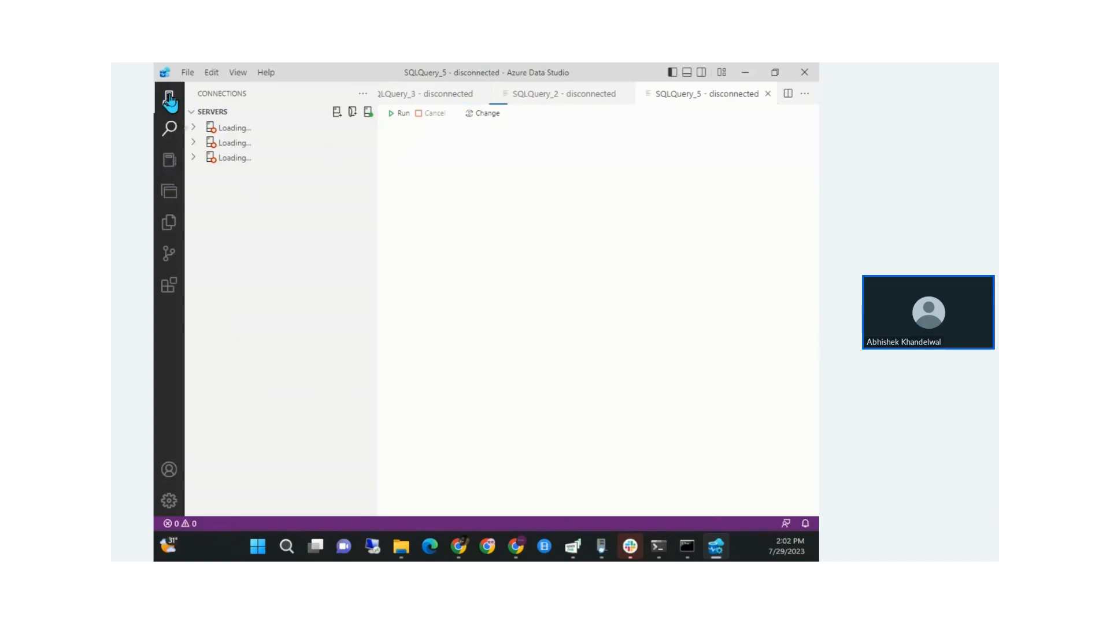
pyautogui.click(169, 98)
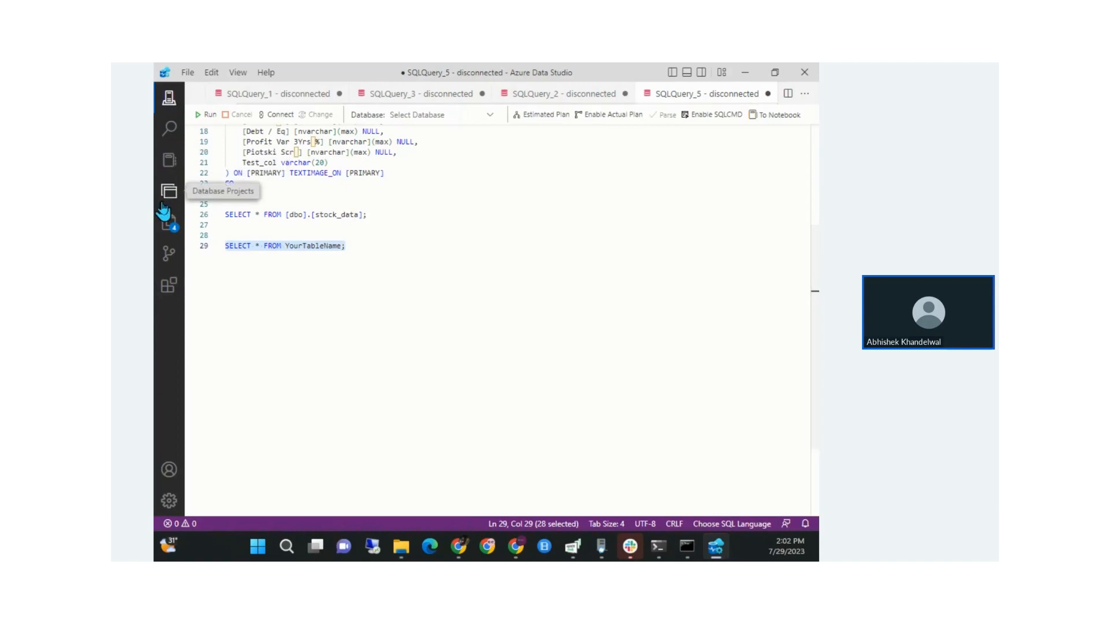
pyautogui.click(168, 98)
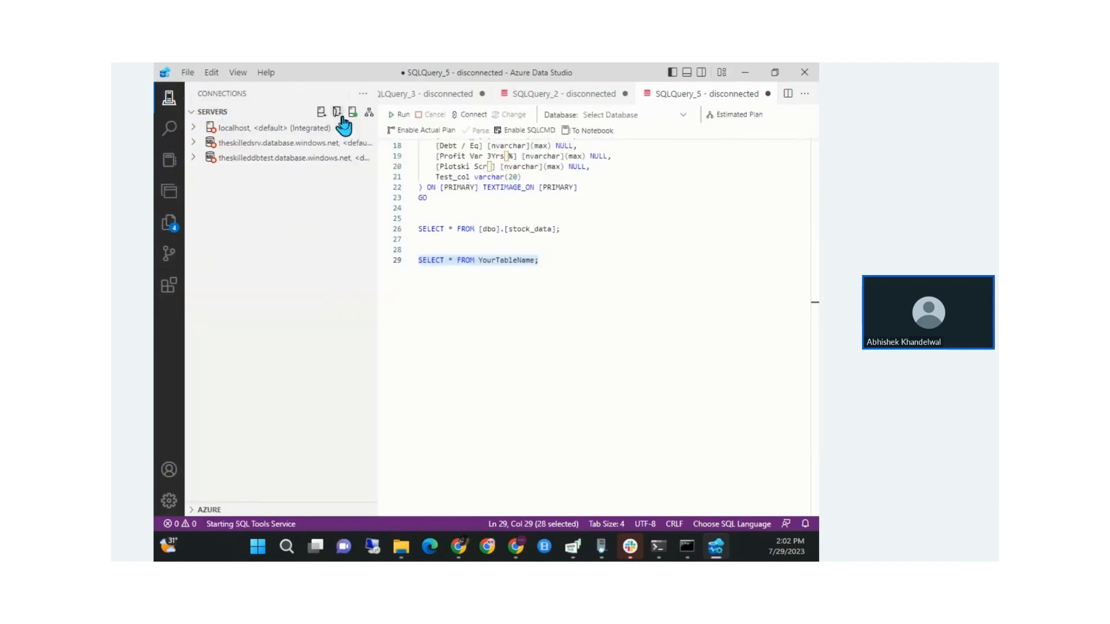
pyautogui.click(199, 114)
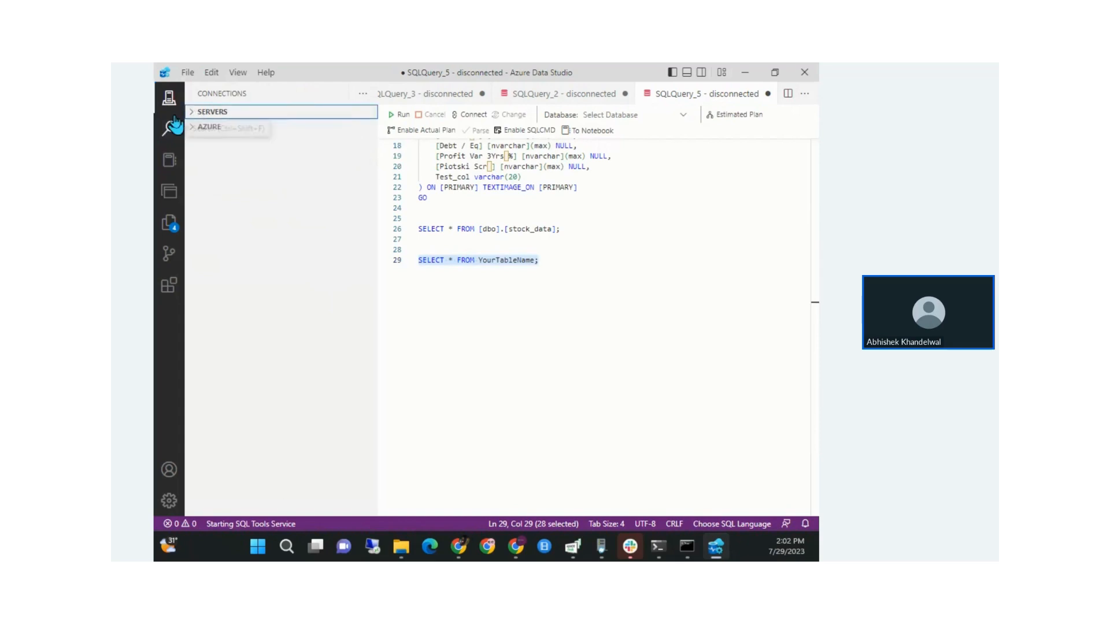
# Search the Extensions view for 'azure data lake', finding no matching extension
pyautogui.click(170, 223)
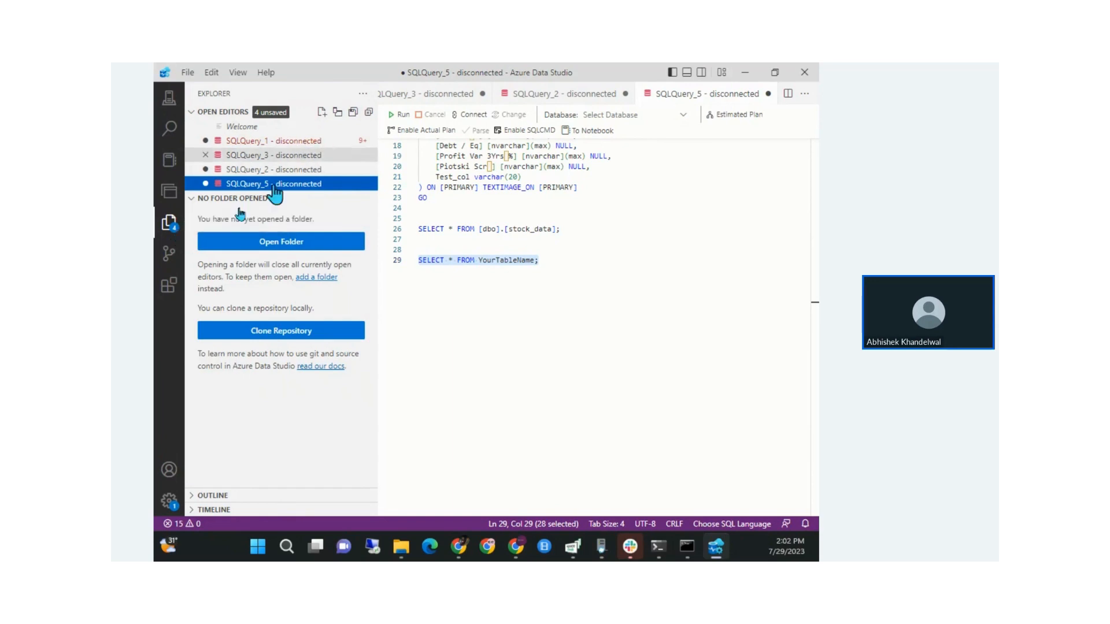
pyautogui.click(170, 280)
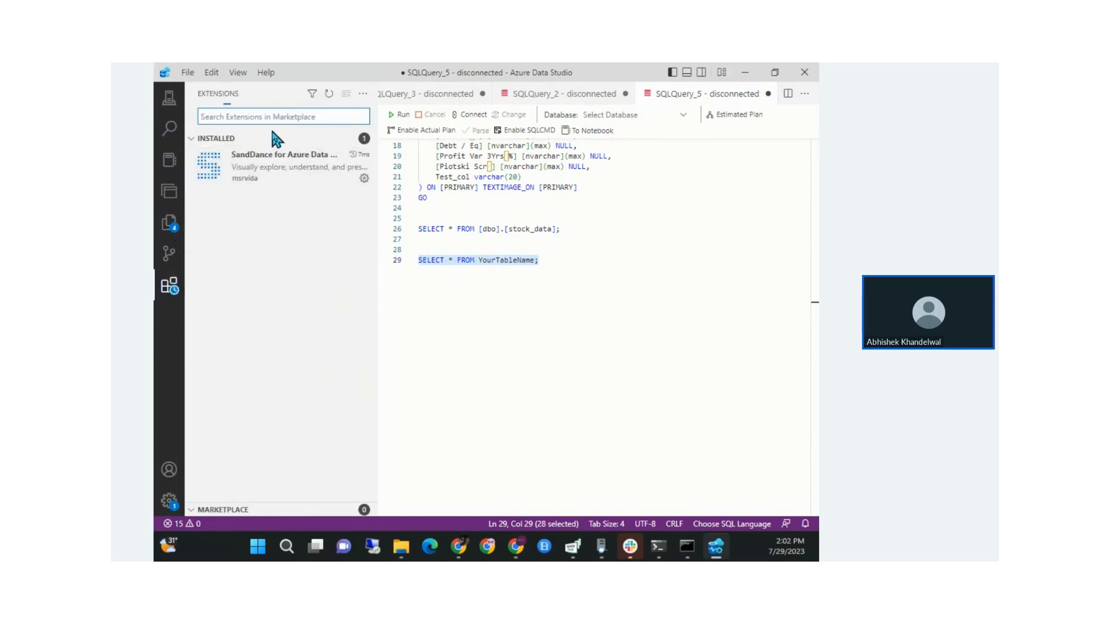
pyautogui.write('azure data')
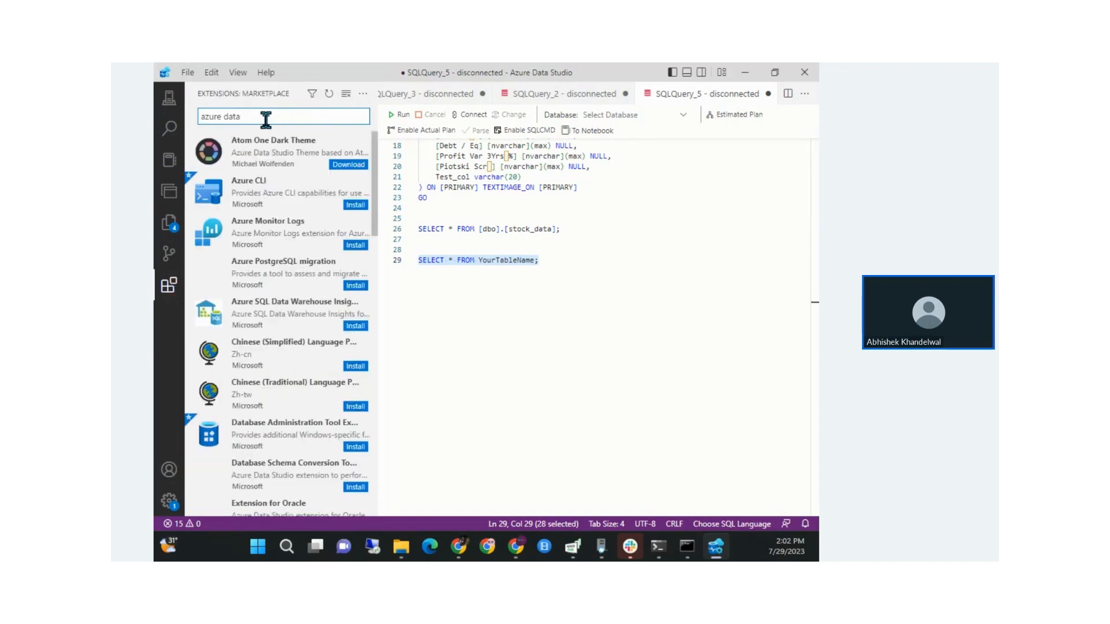
pyautogui.write(' lake')
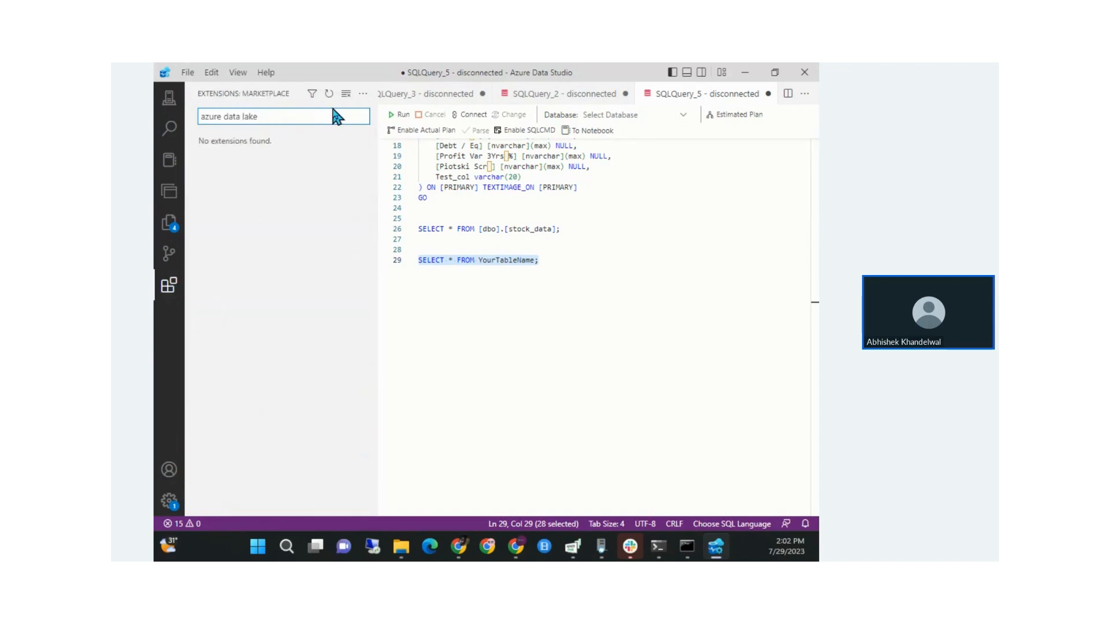
# Delete query line 29, cancel the Save As dialog, and close Azure Data Studio
pyautogui.press('BackSpace')
pyautogui.hotkey('ctrl', 's')
pyautogui.click(599, 321)
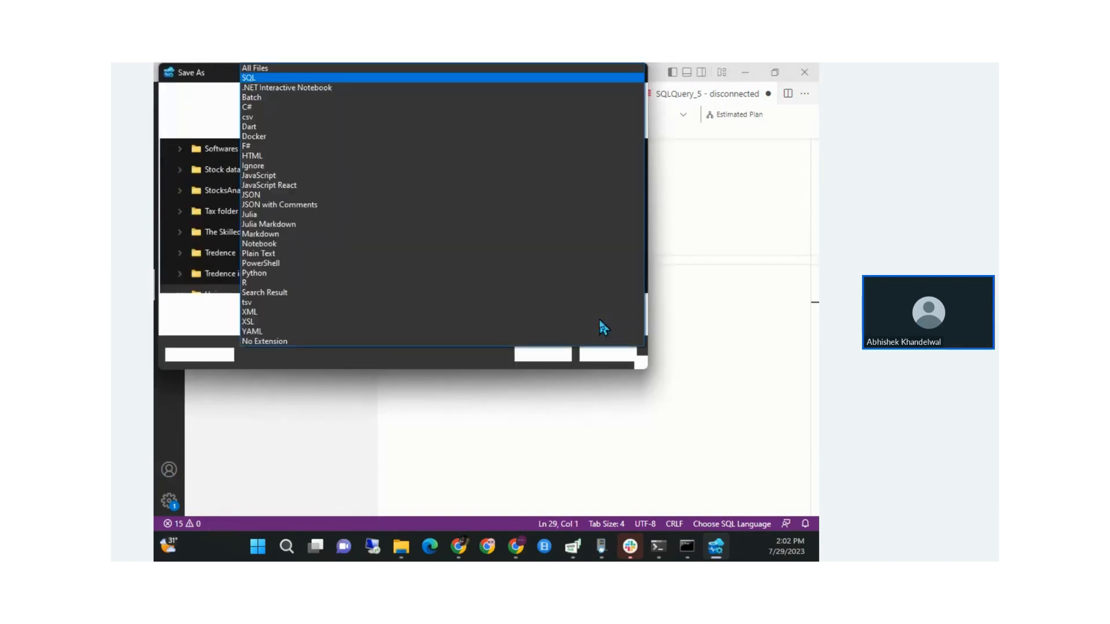
pyautogui.click(597, 358)
pyautogui.click(601, 359)
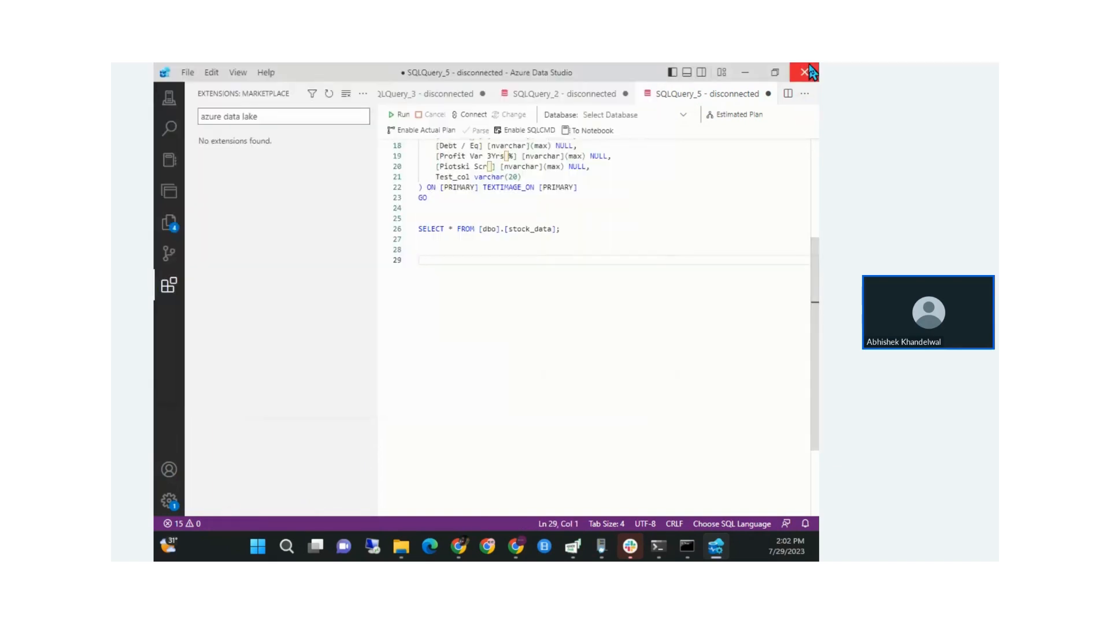
pyautogui.click(810, 68)
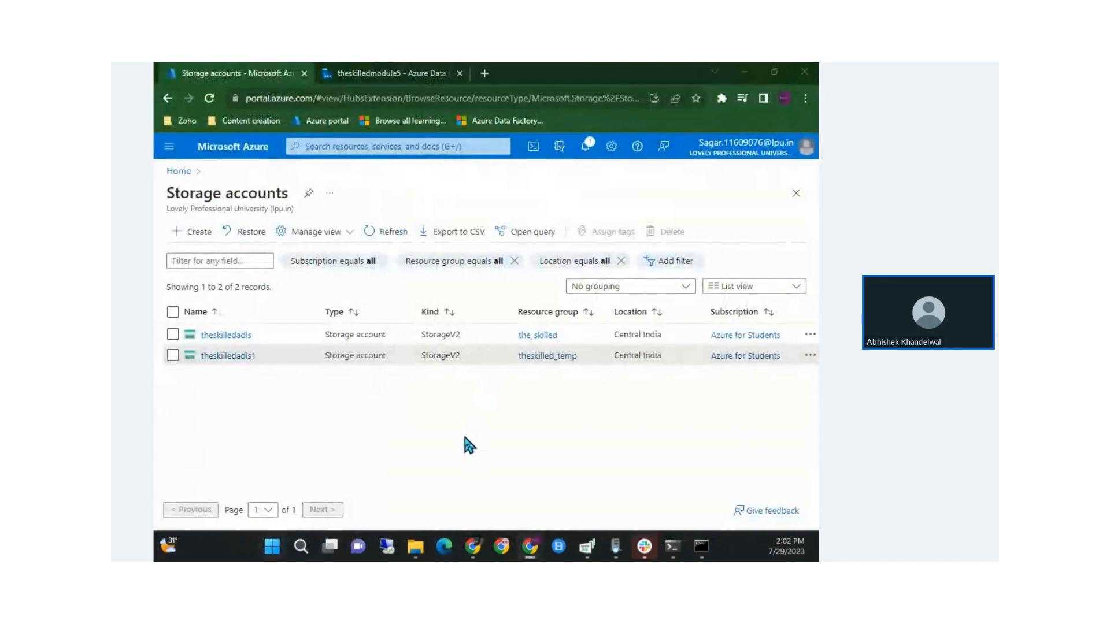
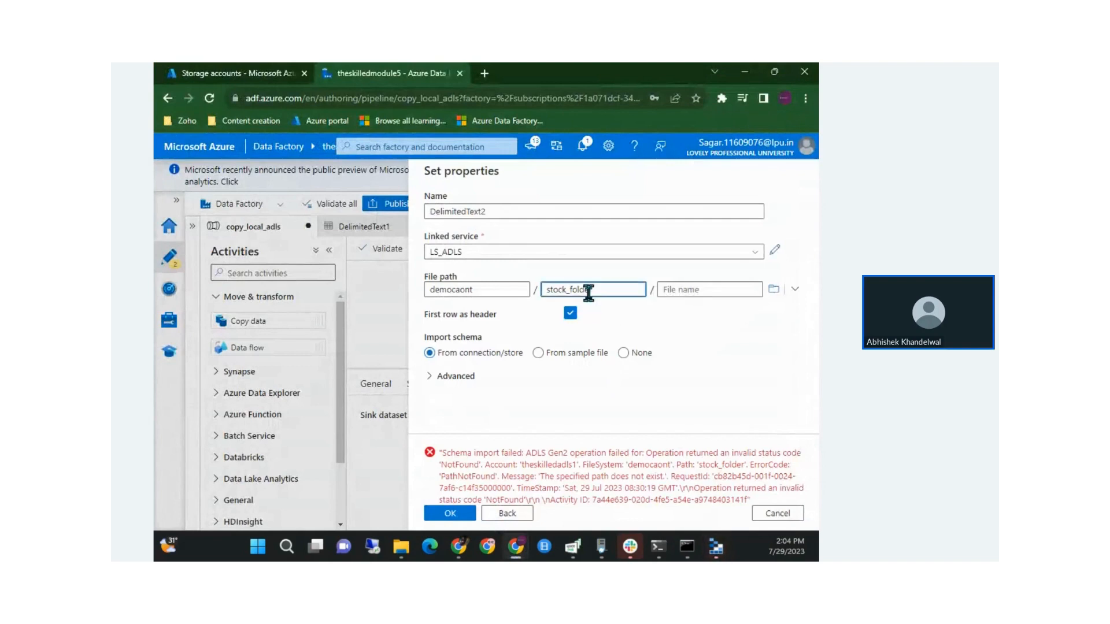
# Select the stock_folder directory name in the dataset path, then switch to Storage Explorer
pyautogui.doubleClick(588, 291)
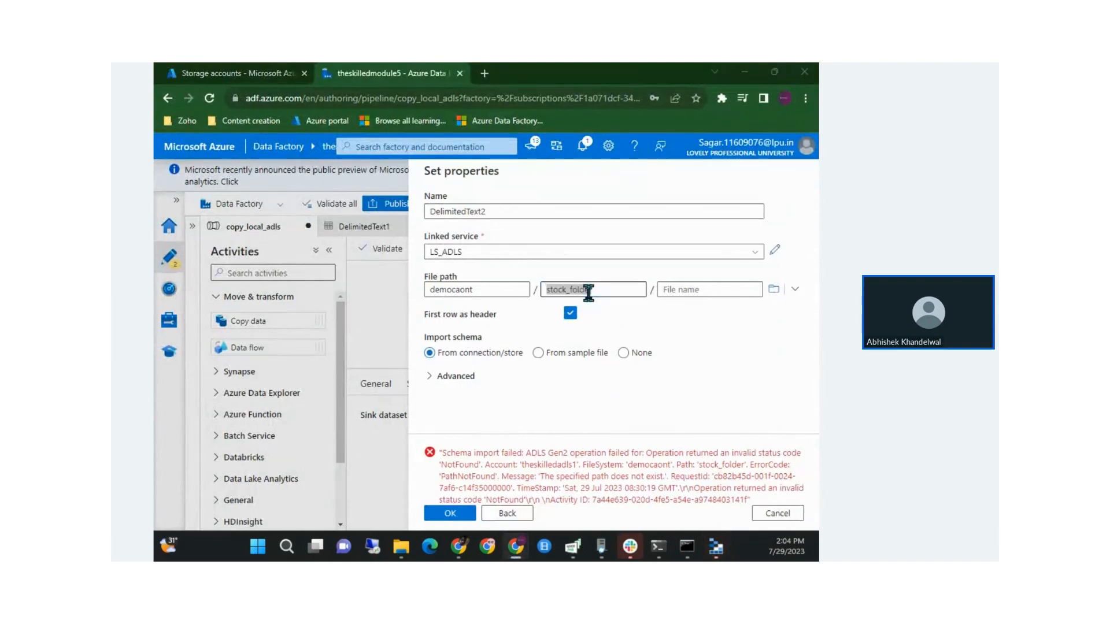
pyautogui.hotkey('alt', 'Tab')
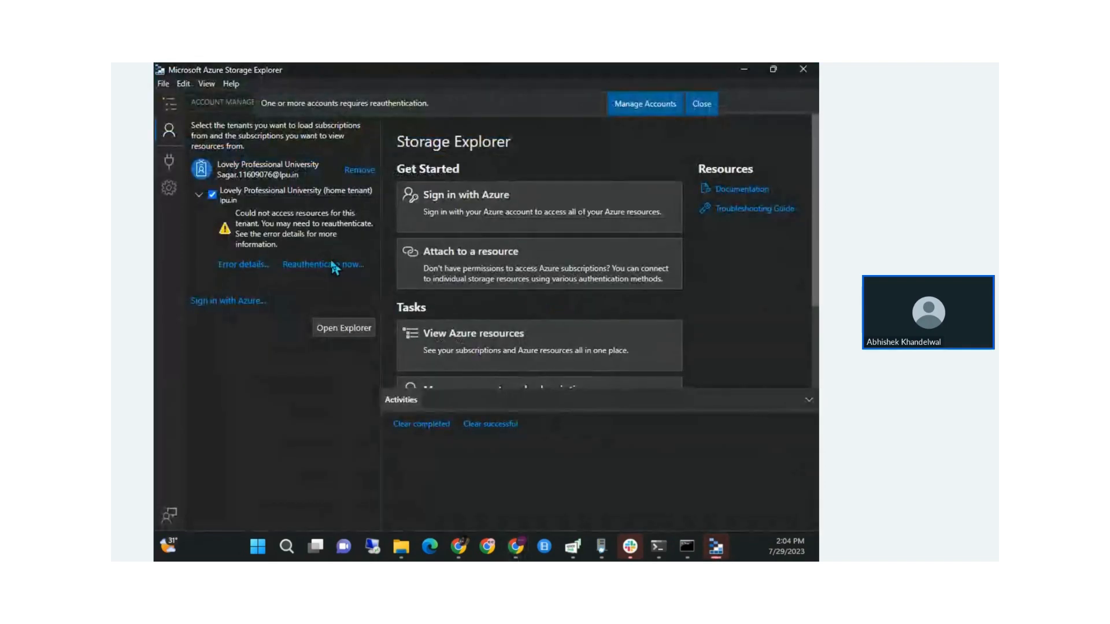
# Reauthenticate and open the democaont container under theskilledadls1's Blob Containers
pyautogui.click(700, 104)
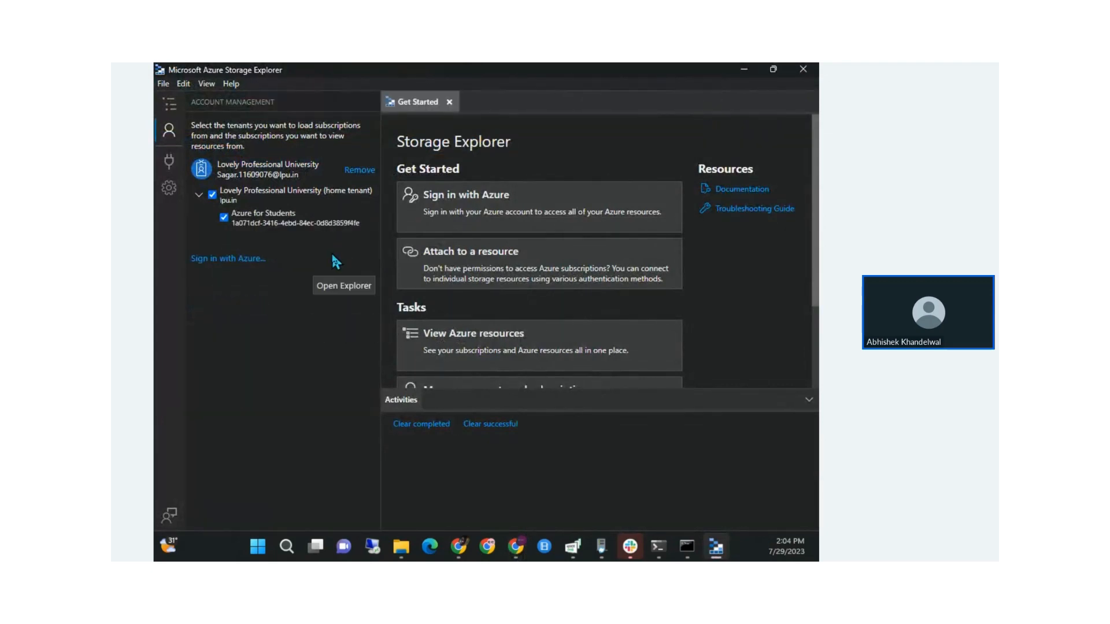
pyautogui.click(344, 285)
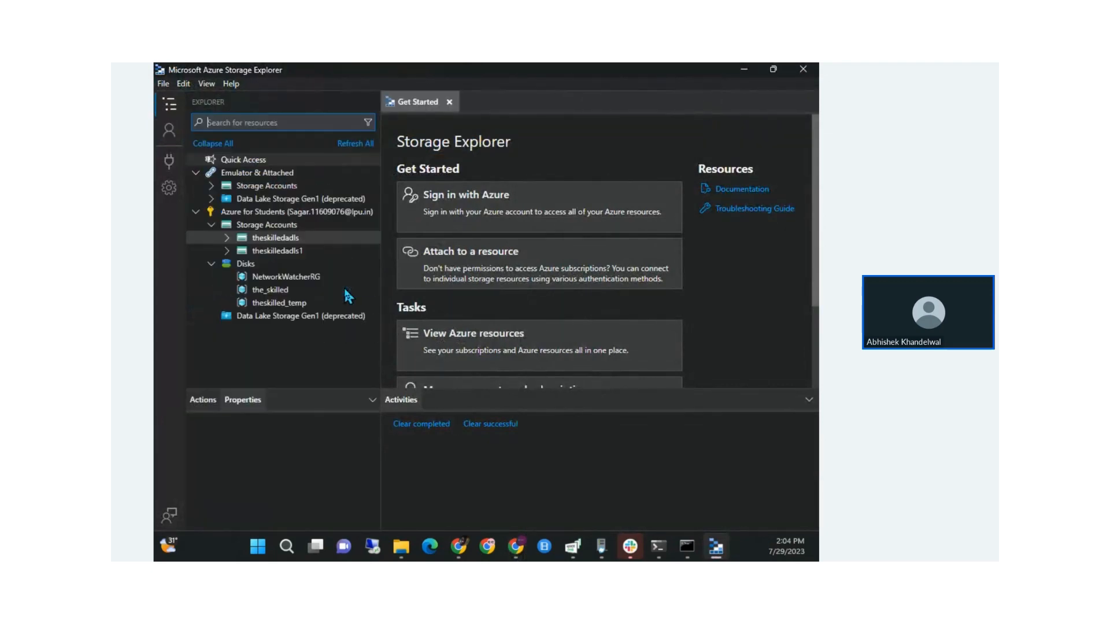
pyautogui.click(228, 253)
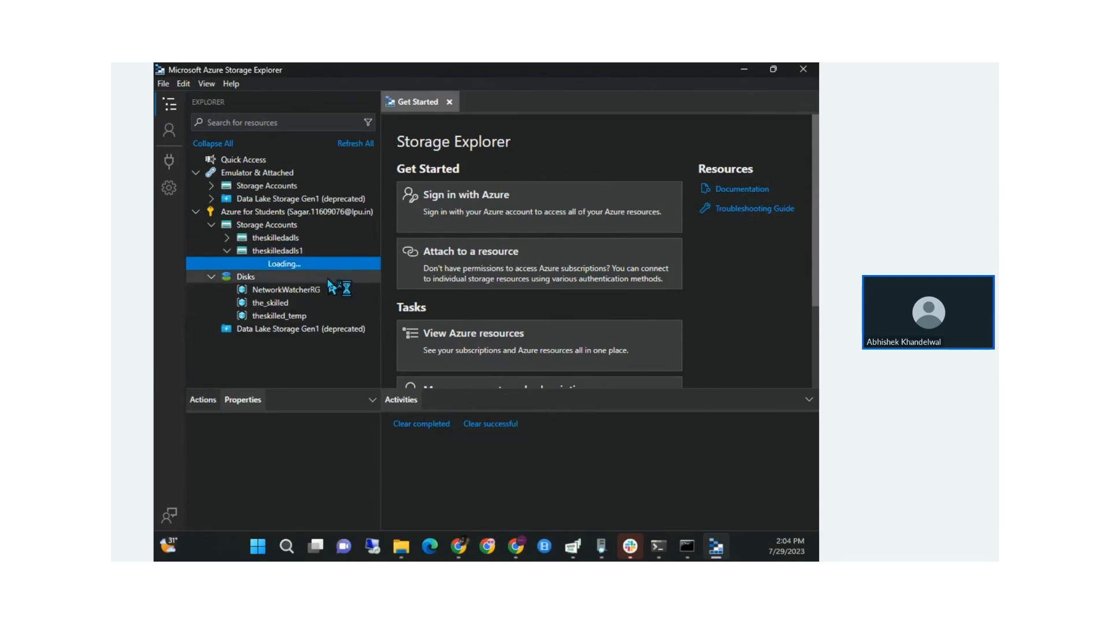
pyautogui.click(273, 282)
pyautogui.doubleClick(283, 264)
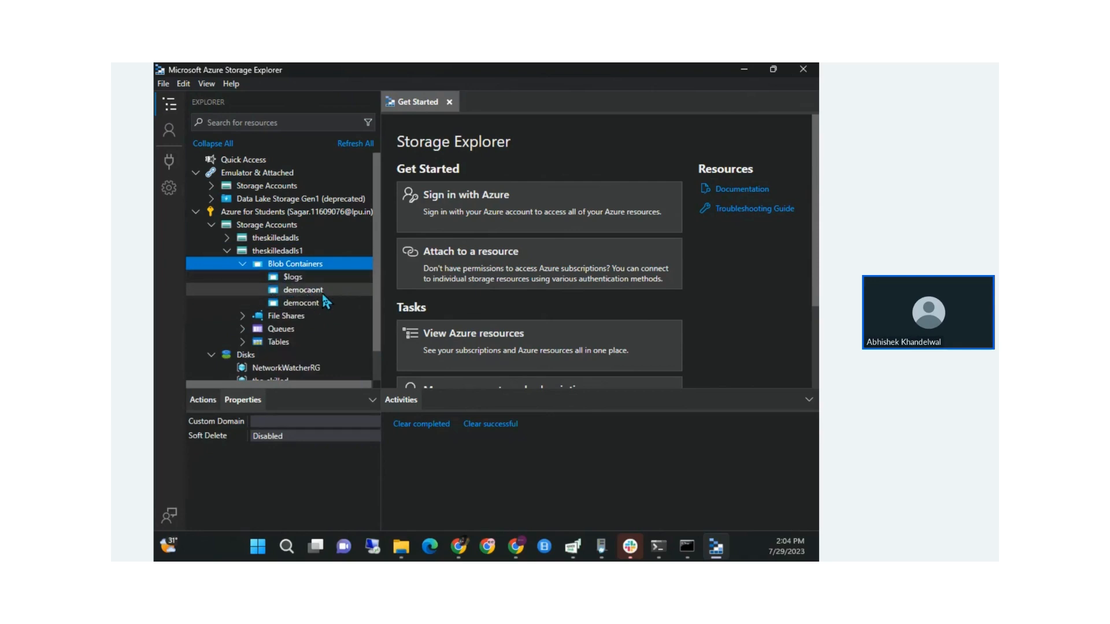
pyautogui.rightClick(324, 293)
pyautogui.click(348, 304)
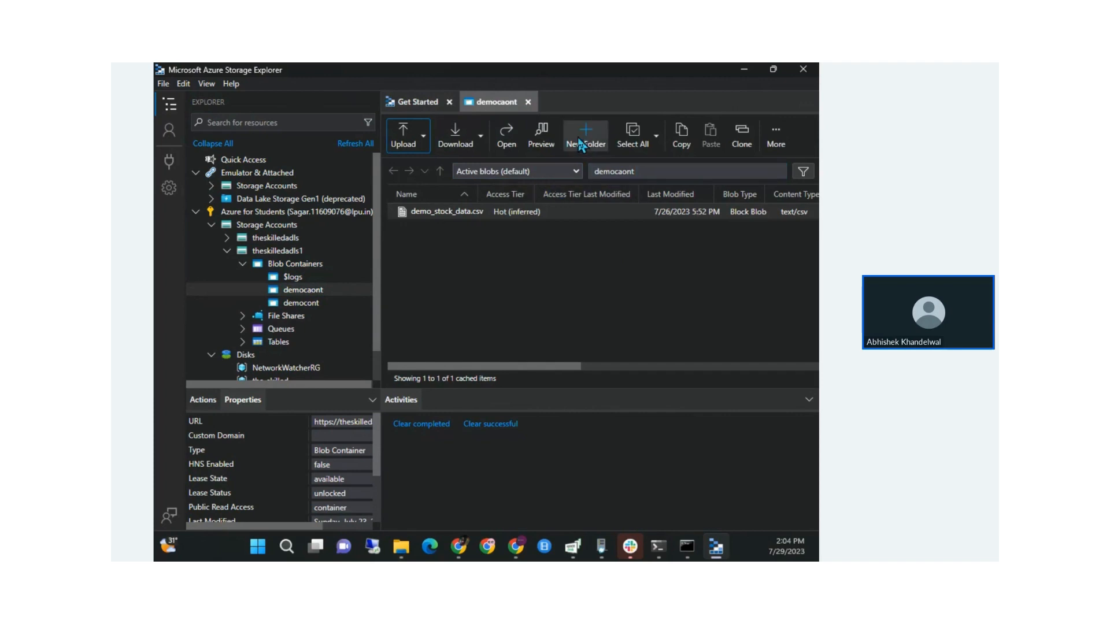
# Create a new folder named stock_folder in democaont and return to Data Factory
pyautogui.click(580, 143)
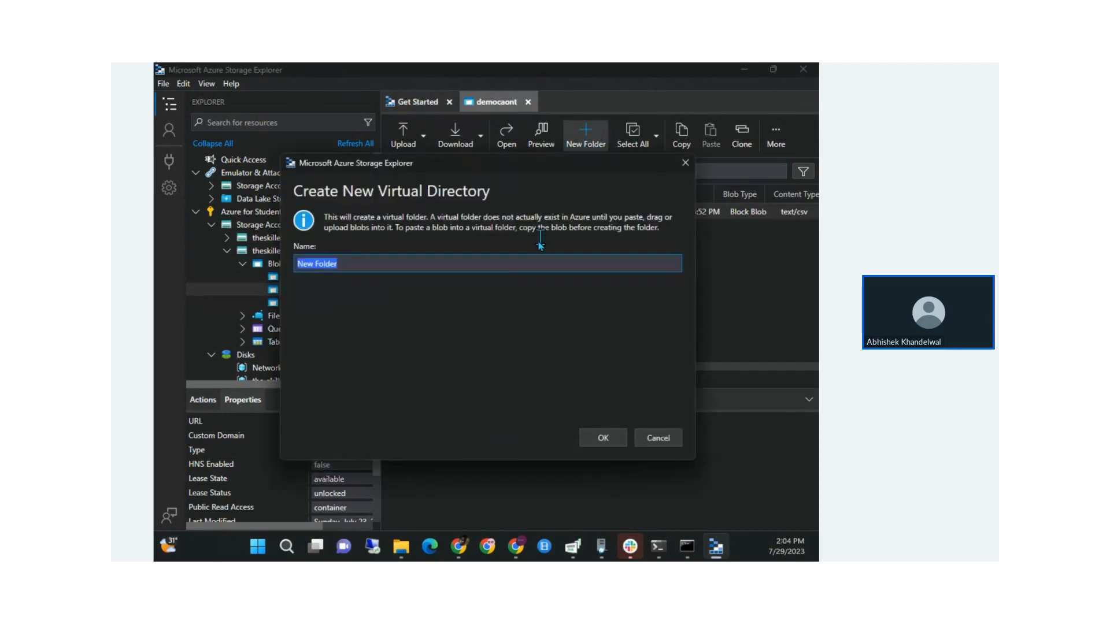
pyautogui.write('stock_folder')
pyautogui.click(603, 437)
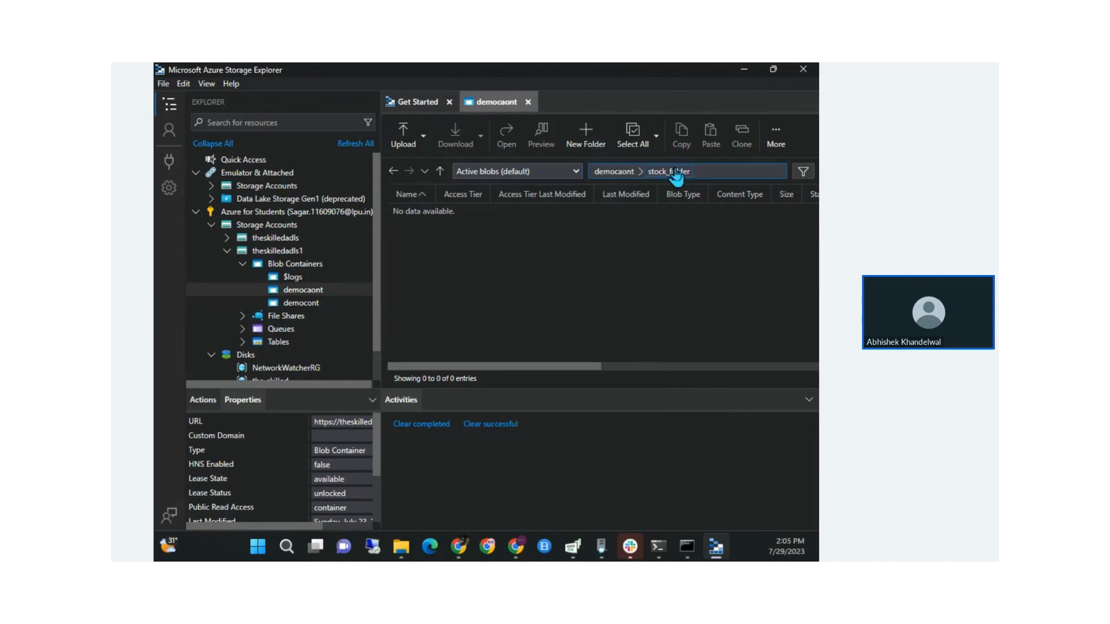
pyautogui.hotkey('alt', 'Tab')
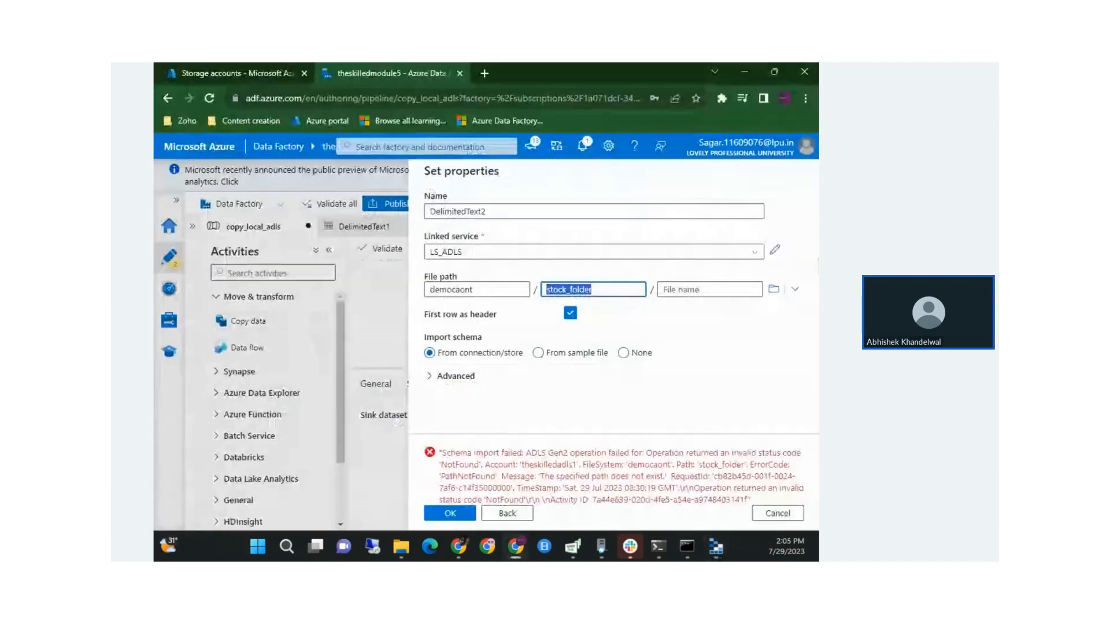
# Retry the DelimitedText2 dataset settings and inspect the schema import error
pyautogui.click(469, 516)
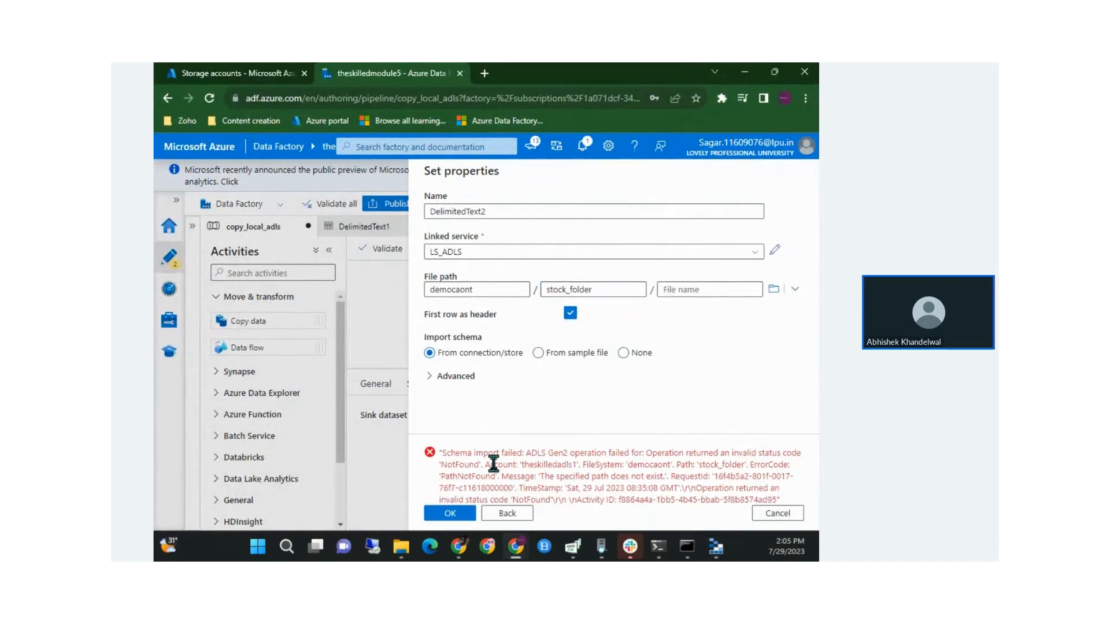
pyautogui.moveTo(494, 465); pyautogui.dragTo(624, 480)
pyautogui.click(624, 479)
# Check Storage Explorer, then cancel and discard the DelimitedText2 dataset changes
pyautogui.hotkey('alt', 'Tab')
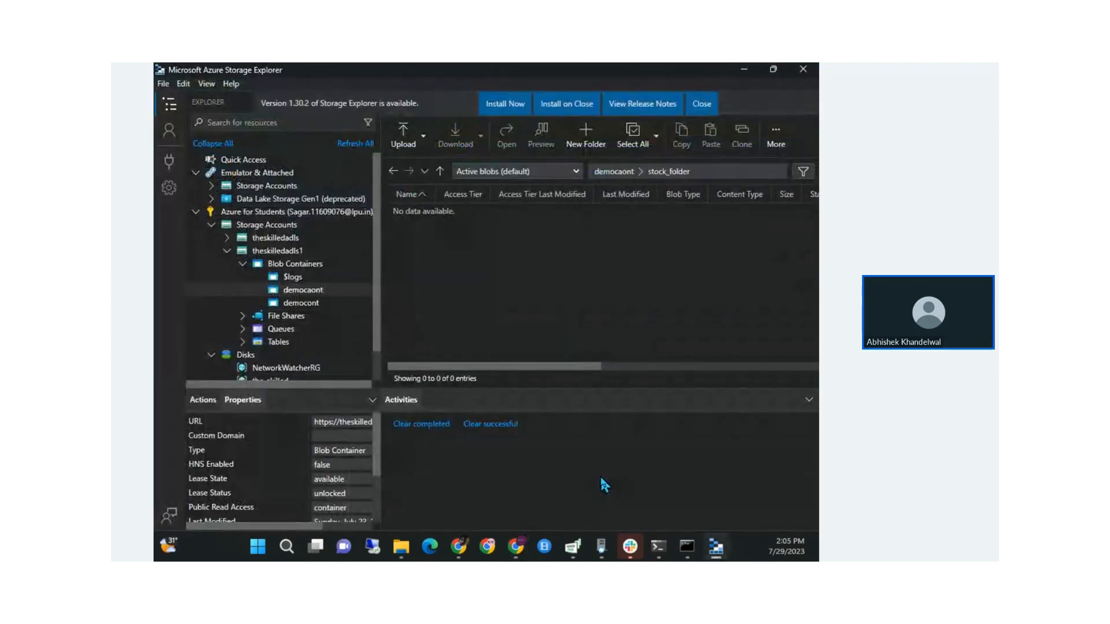
pyautogui.hotkey('alt', 'Tab')
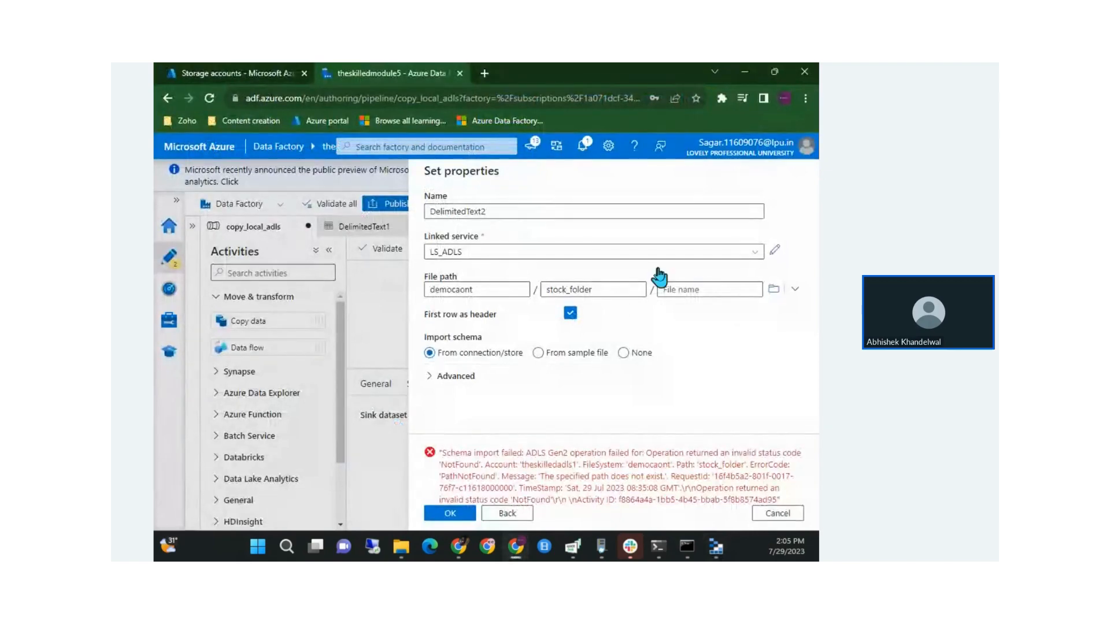
pyautogui.click(769, 512)
pyautogui.click(441, 370)
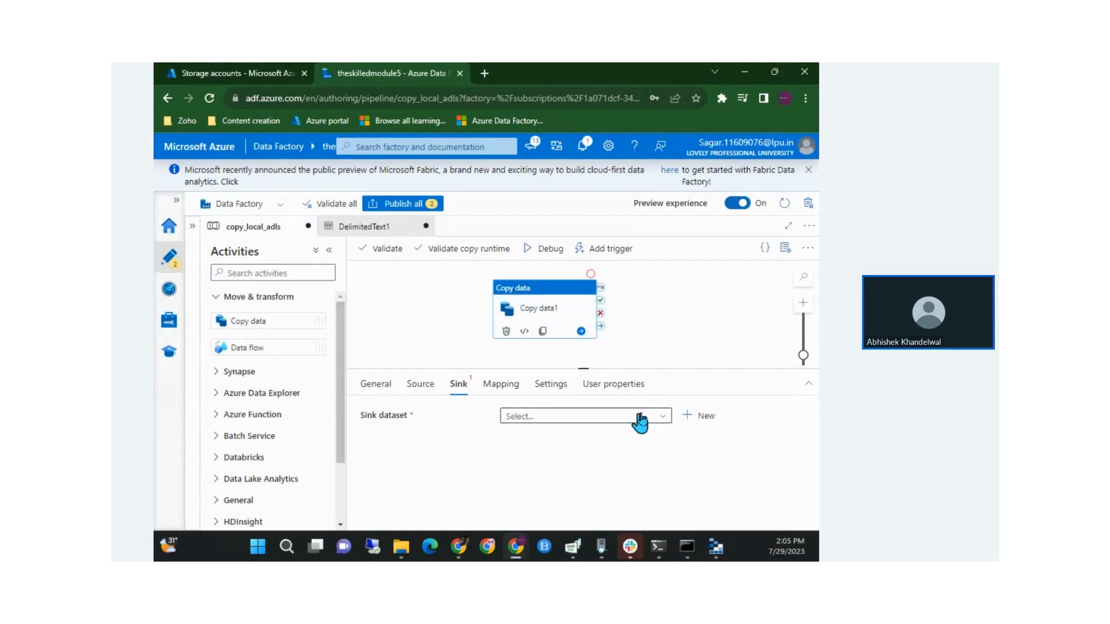
# Begin a new Azure Data Lake Storage Gen2 sink dataset, then cancel it
pyautogui.click(702, 420)
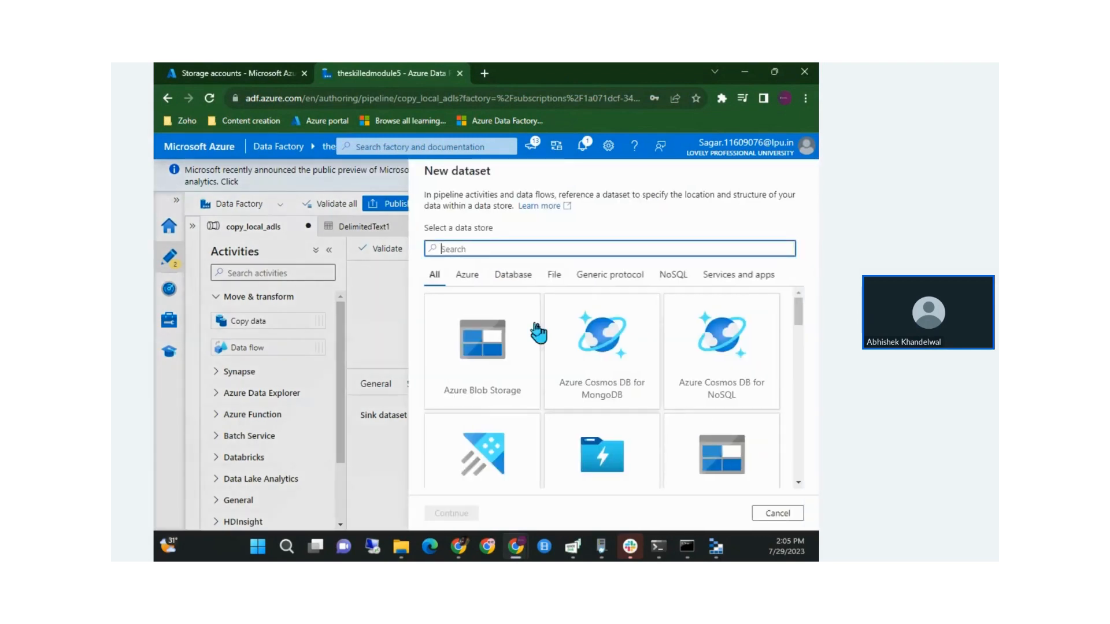
pyautogui.click(503, 341)
pyautogui.click(462, 249)
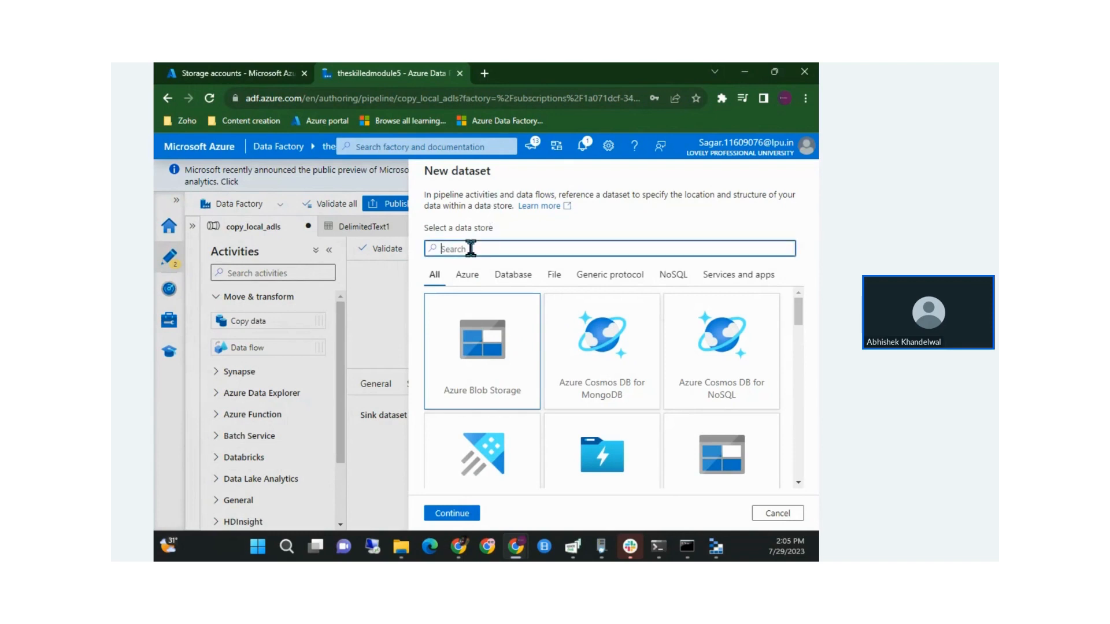
pyautogui.write('azure d')
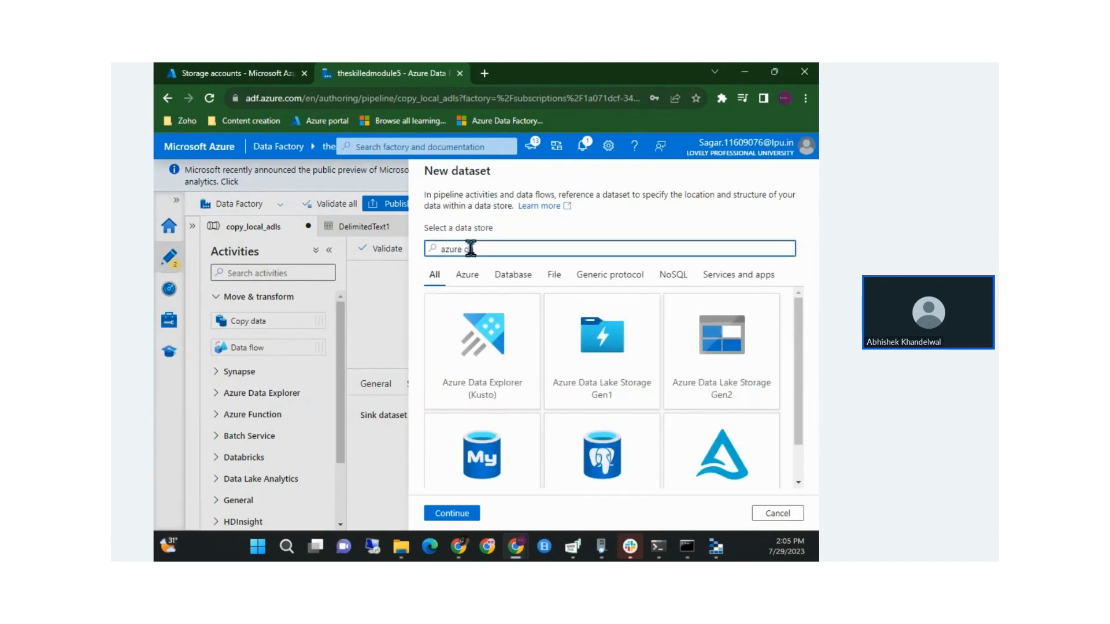
pyautogui.write('a')
pyautogui.click(760, 347)
pyautogui.click(463, 514)
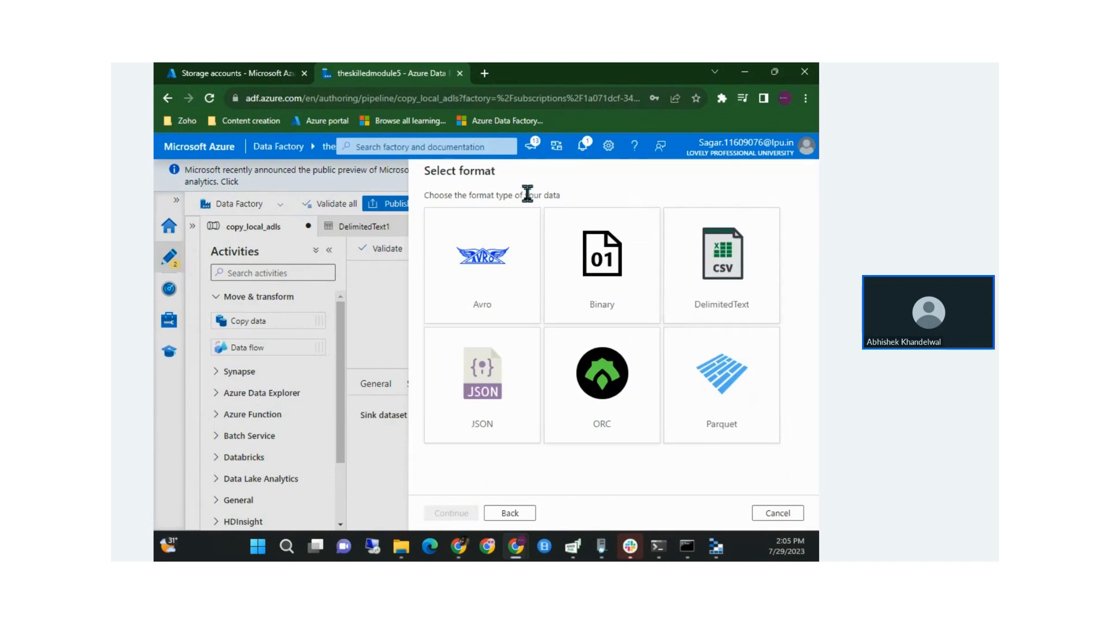
pyautogui.moveTo(468, 195); pyautogui.dragTo(538, 197)
pyautogui.click(777, 513)
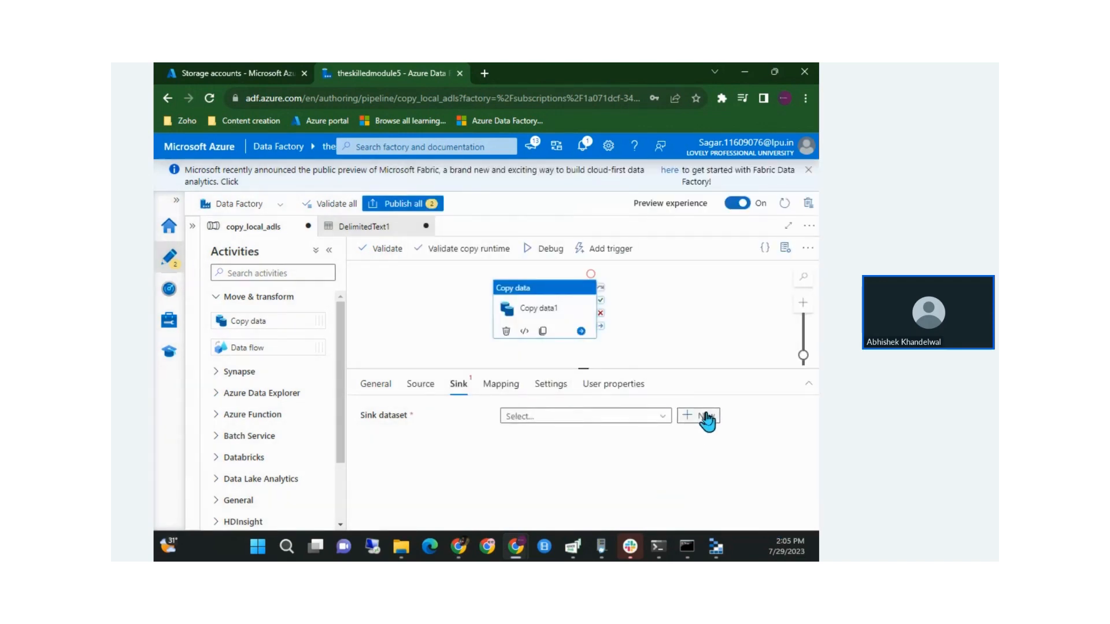
# Start a new Azure Data Lake Storage Gen2 DelimitedText sink dataset named adls_stock_price
pyautogui.click(705, 416)
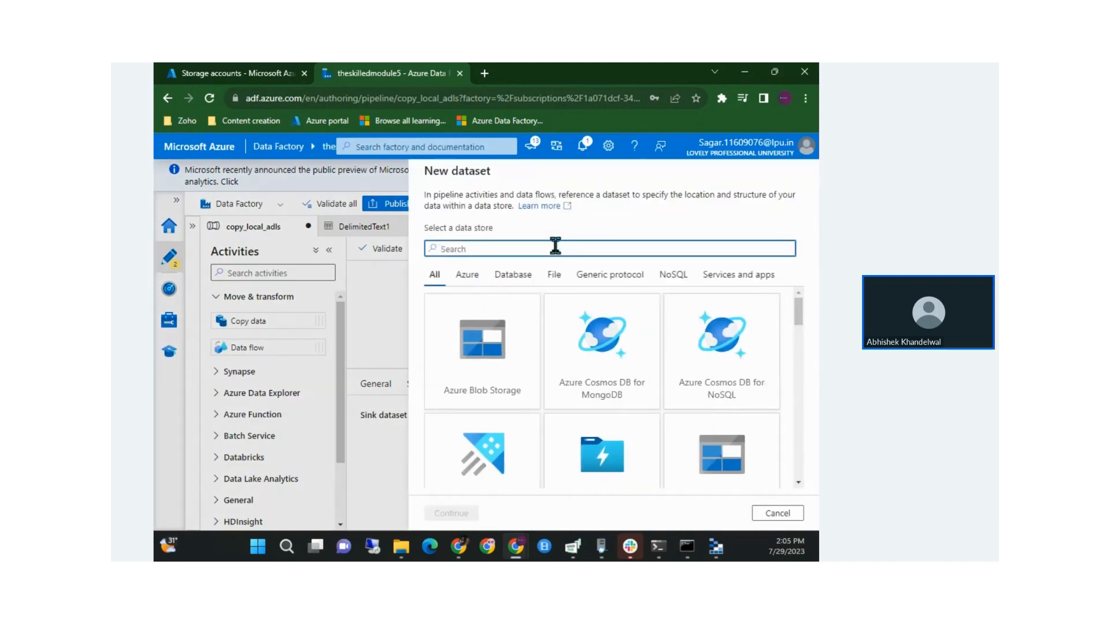
pyautogui.write('azure da')
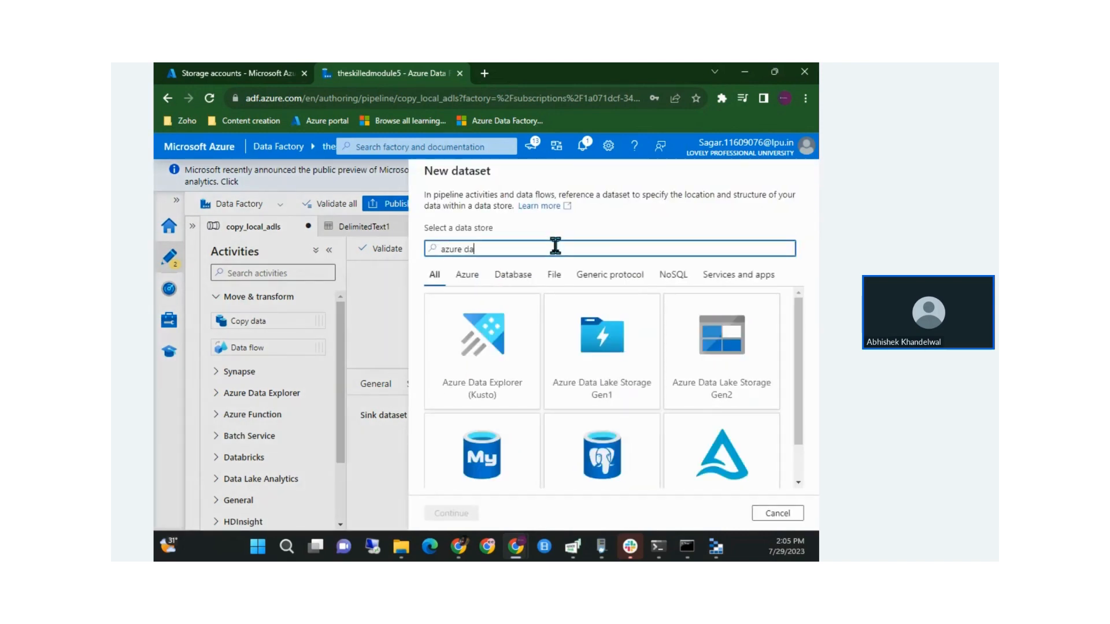
pyautogui.click(722, 334)
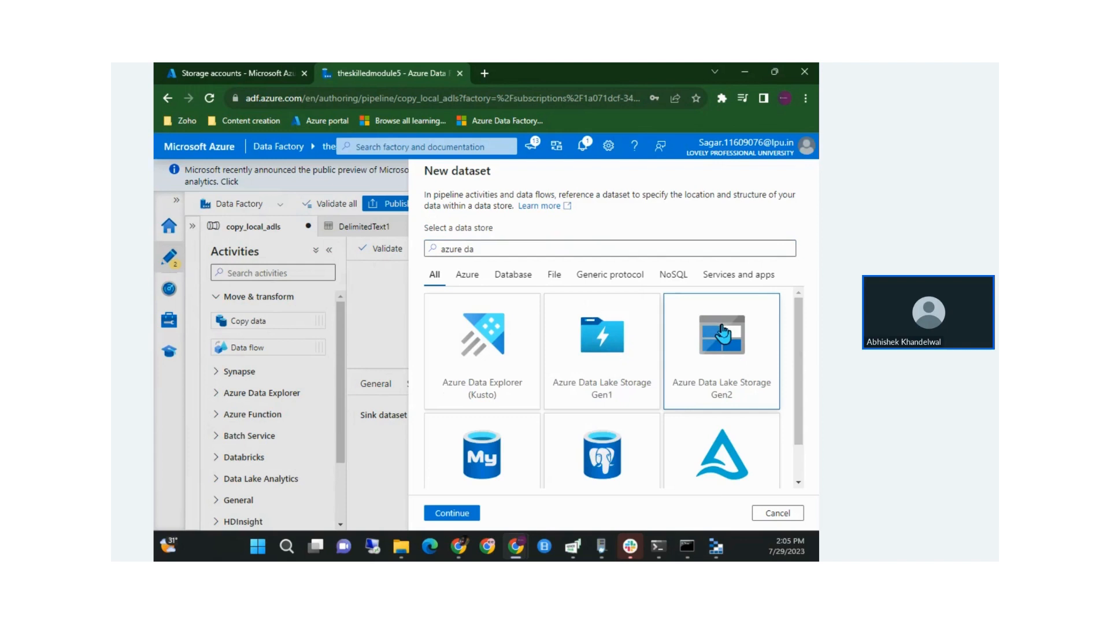
pyautogui.click(462, 514)
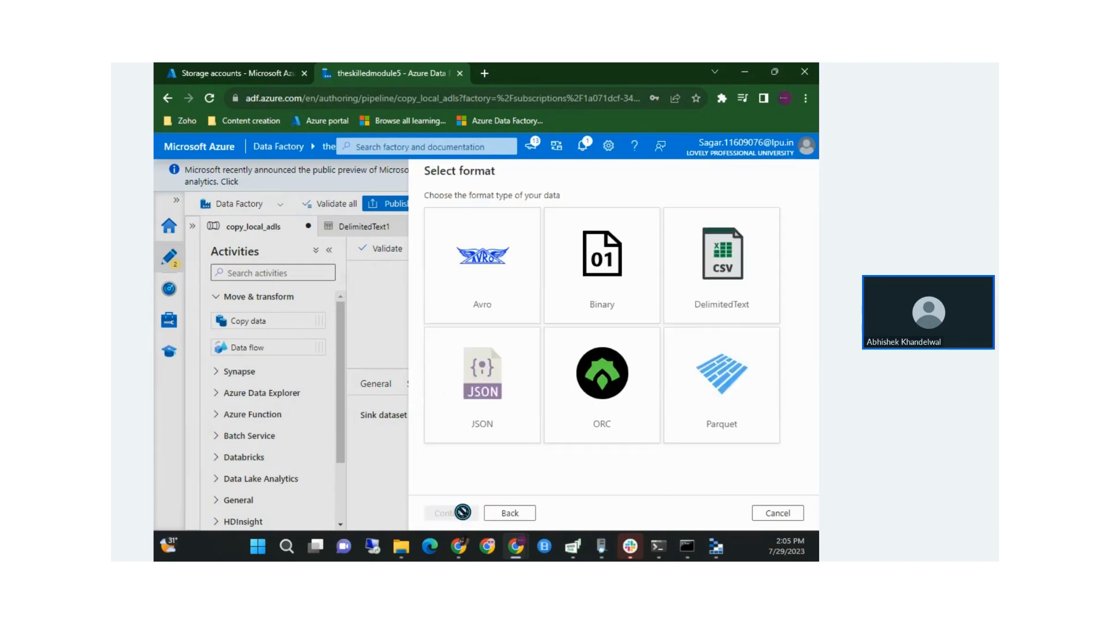
pyautogui.click(689, 257)
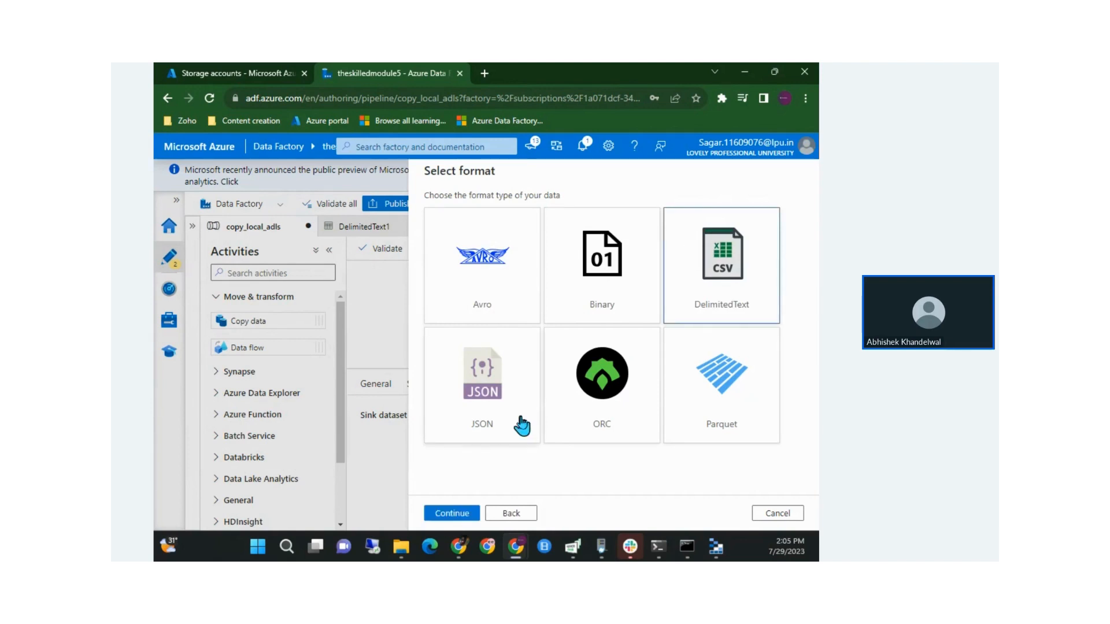
pyautogui.click(450, 513)
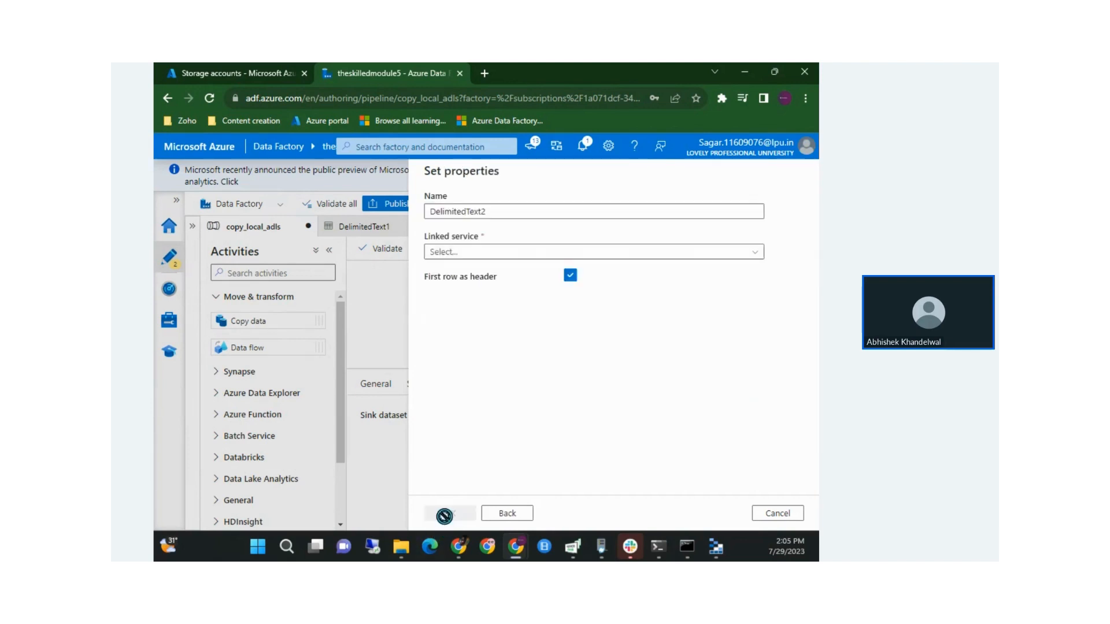
pyautogui.doubleClick(466, 206)
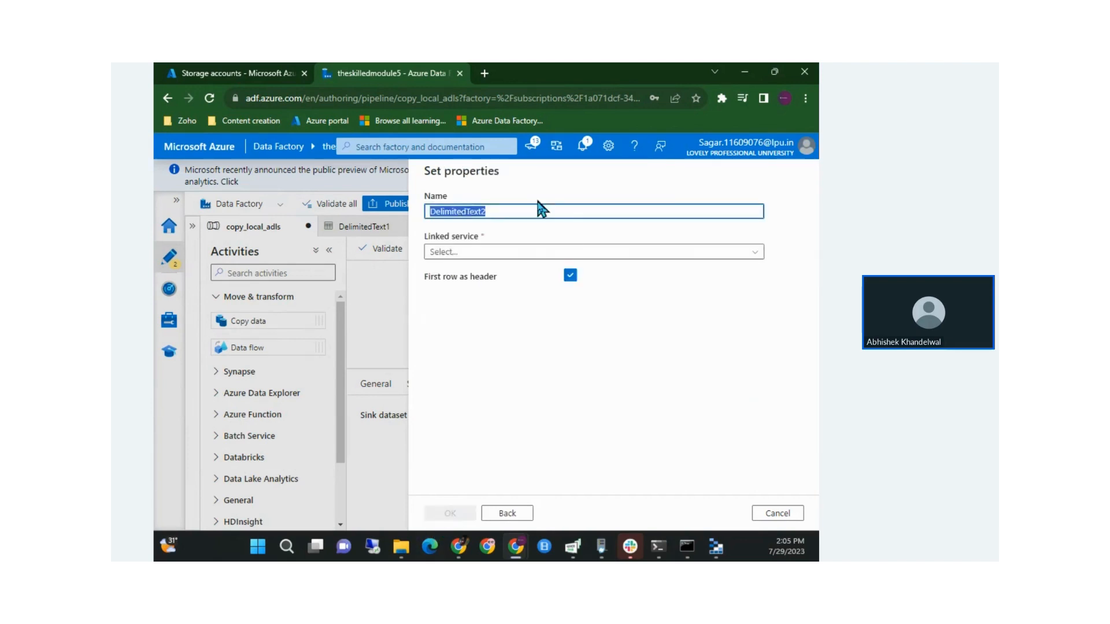
pyautogui.write('adls_stock_price')
# Use LS_ADLS as the linked service and browse into the democaont container
pyautogui.click(484, 253)
pyautogui.click(474, 315)
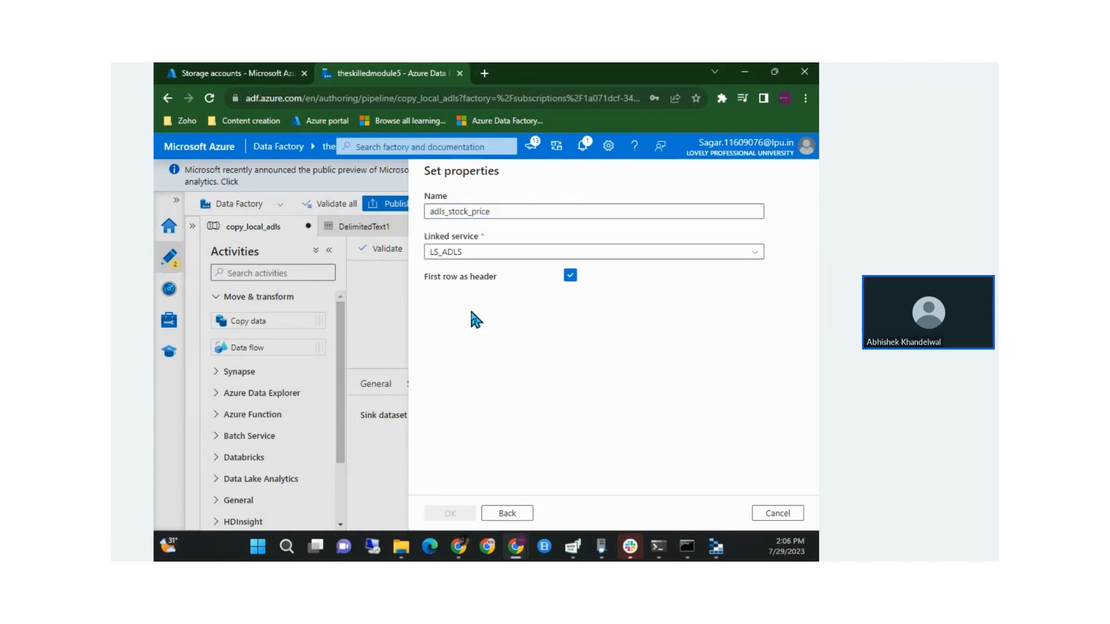
pyautogui.click(482, 287)
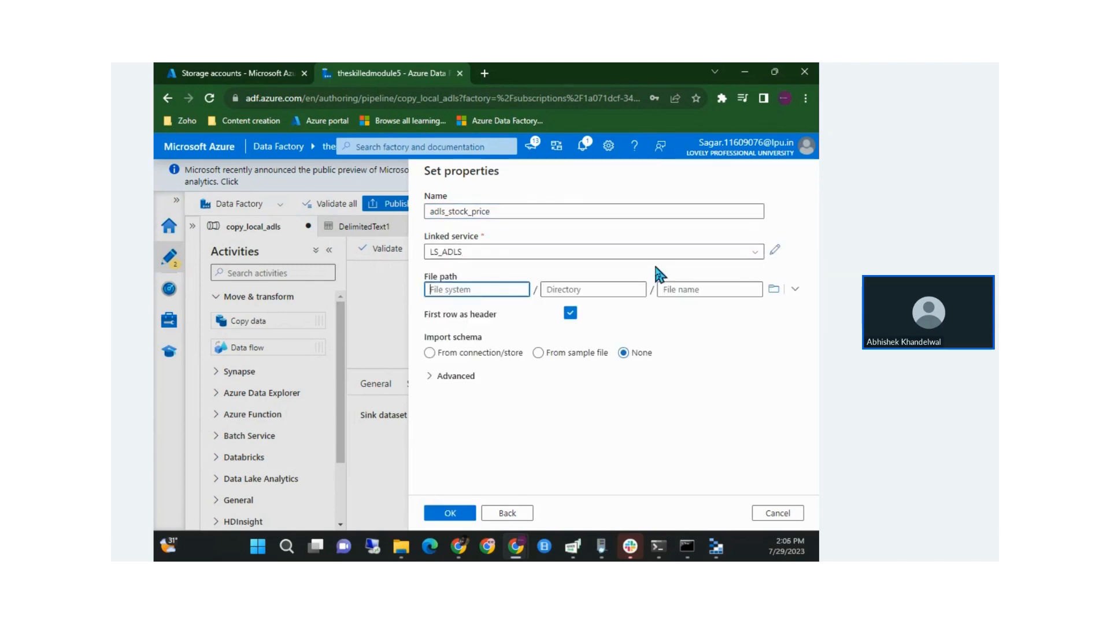
pyautogui.click(772, 289)
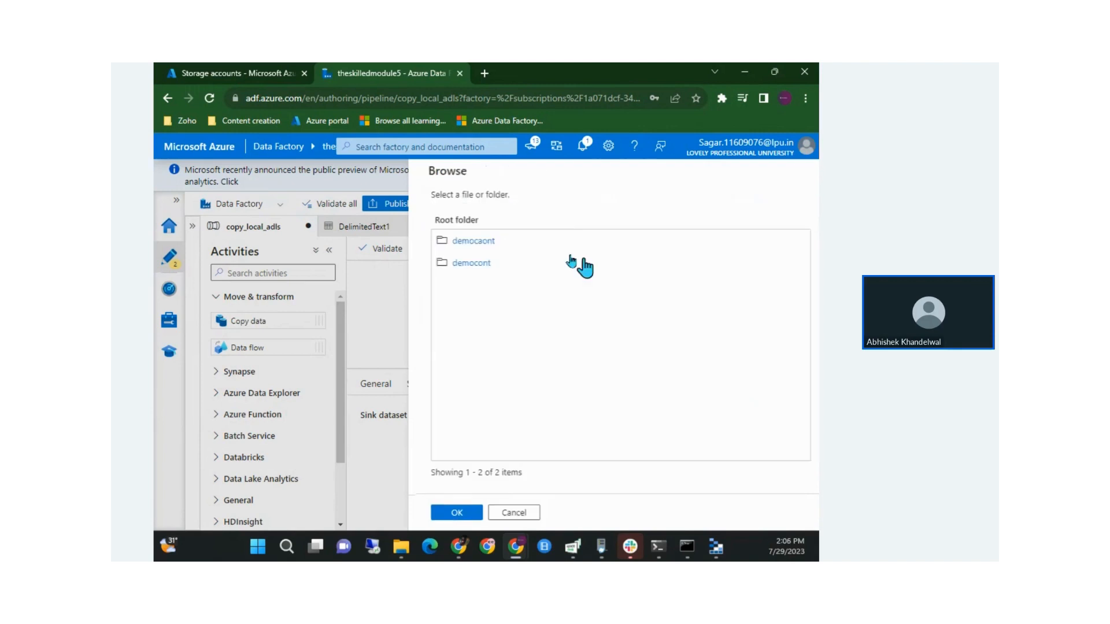
pyautogui.click(472, 246)
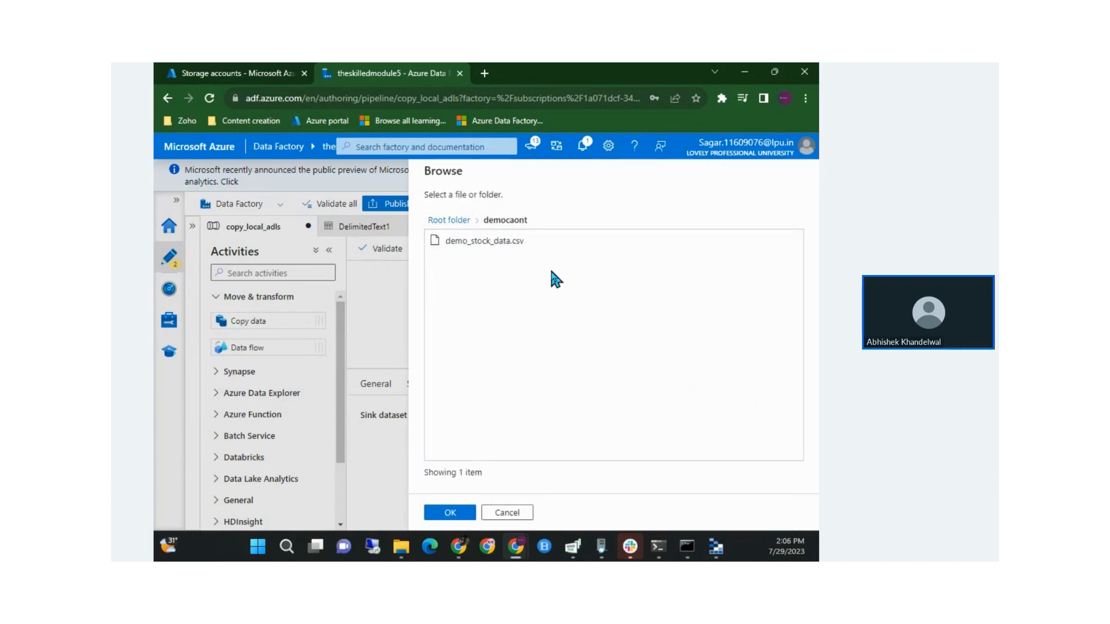
pyautogui.hotkey('alt', 'Tab')
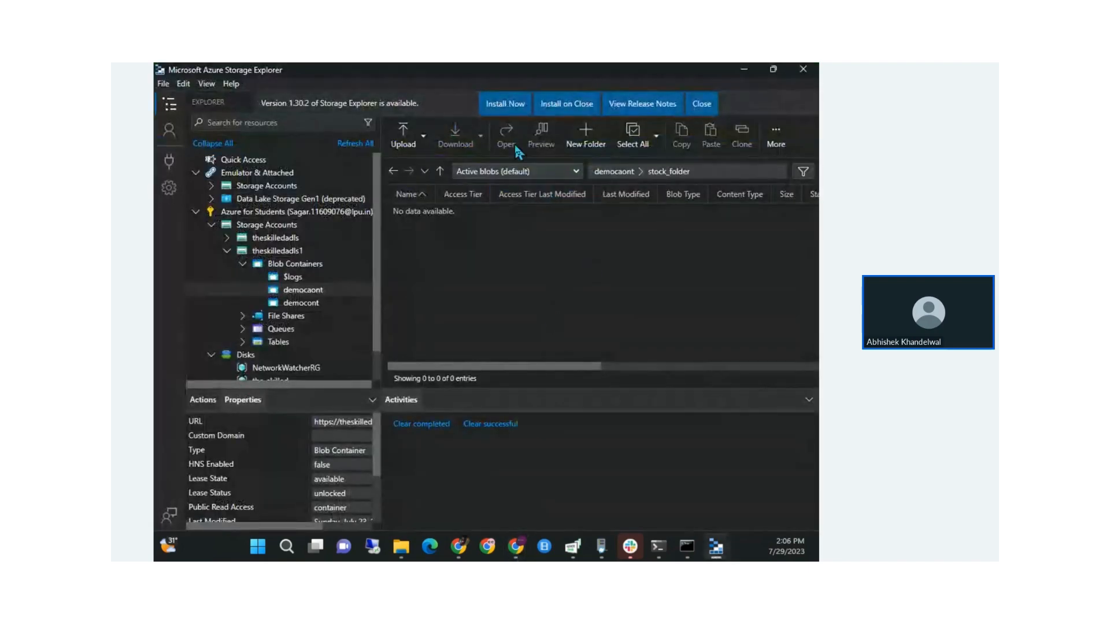
# Dismiss the update notice and refresh the democaont container listing
pyautogui.click(698, 106)
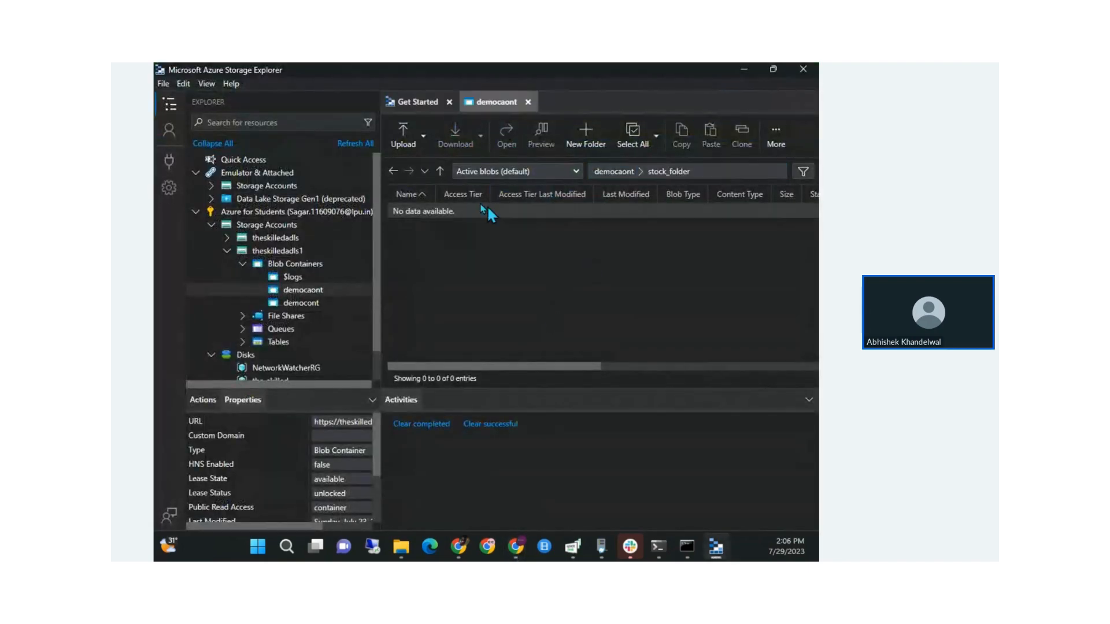
pyautogui.click(393, 172)
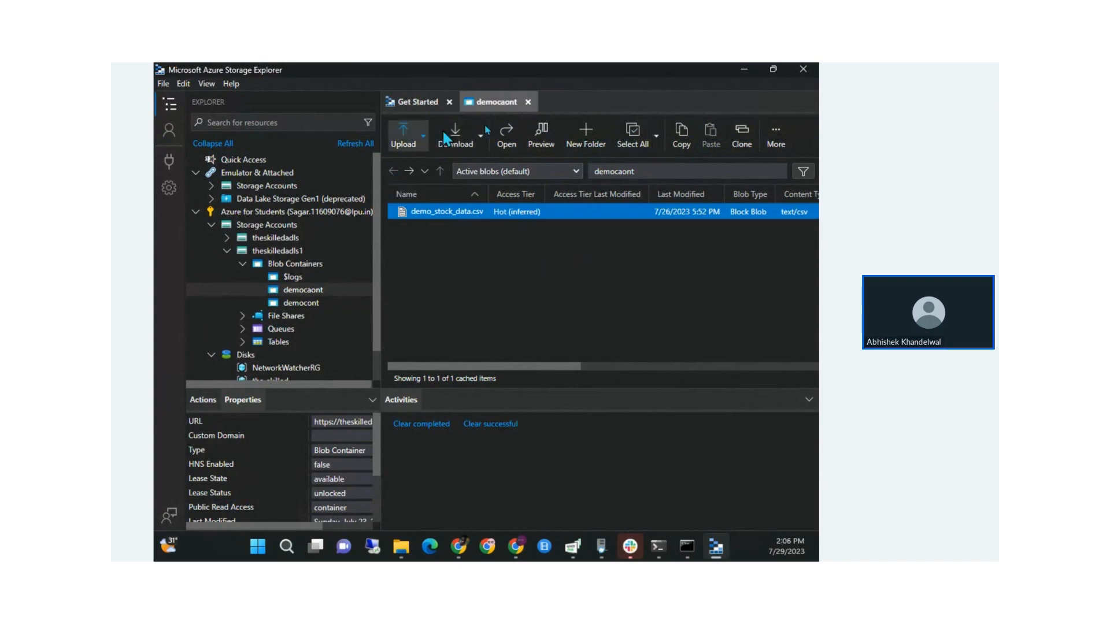
pyautogui.click(773, 135)
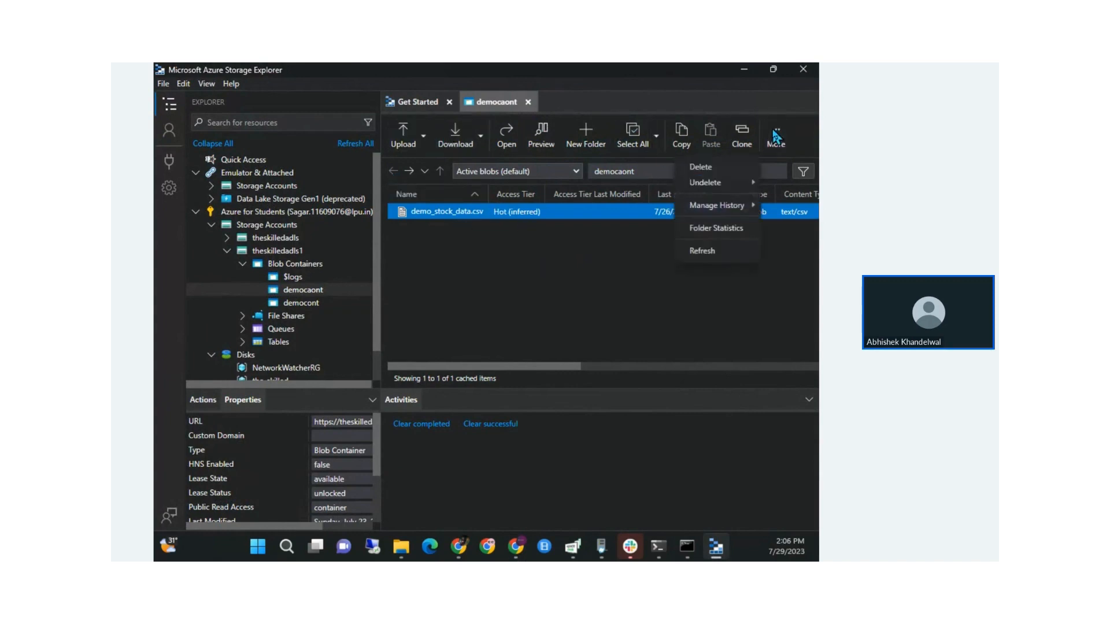
pyautogui.click(728, 253)
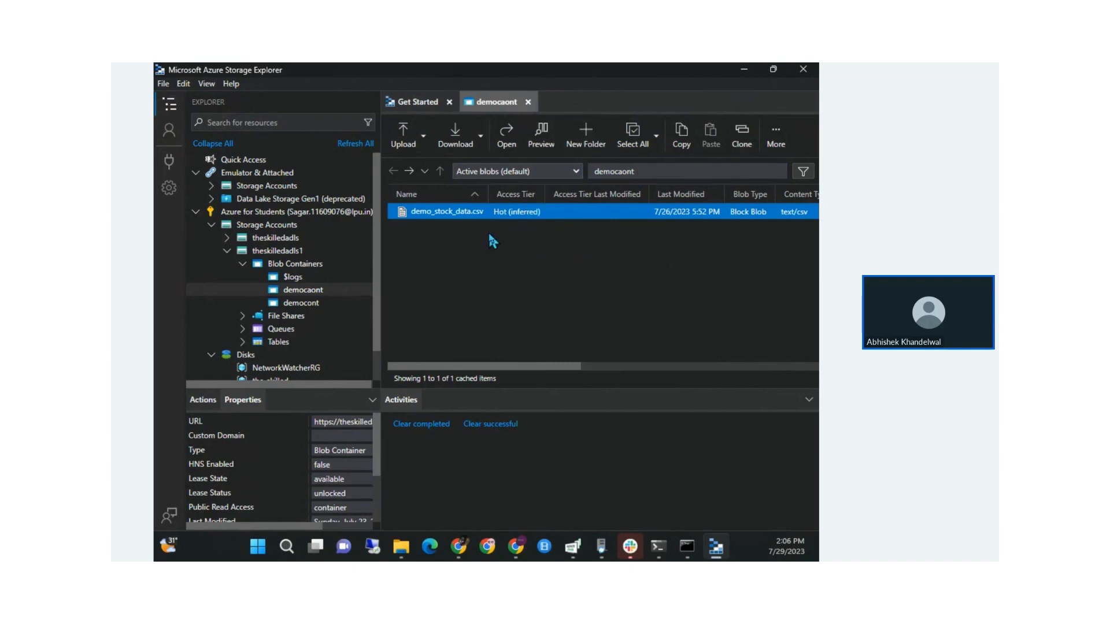
# Create the stock_folder virtual folder in democaont after abandoning a first attempt
pyautogui.write('dem')
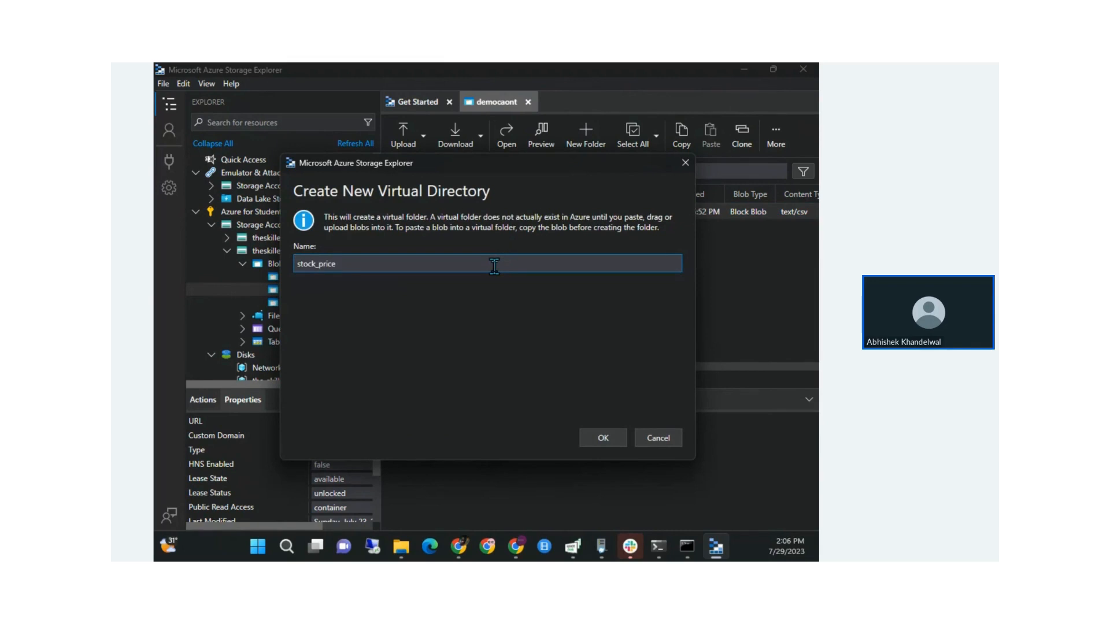
pyautogui.click(607, 438)
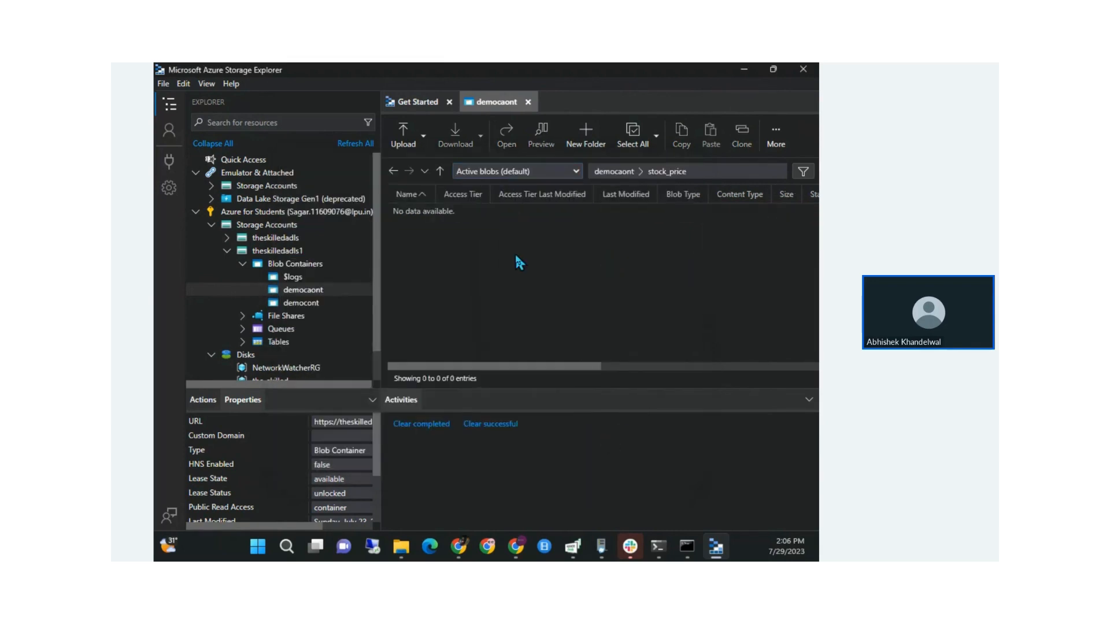
pyautogui.click(394, 172)
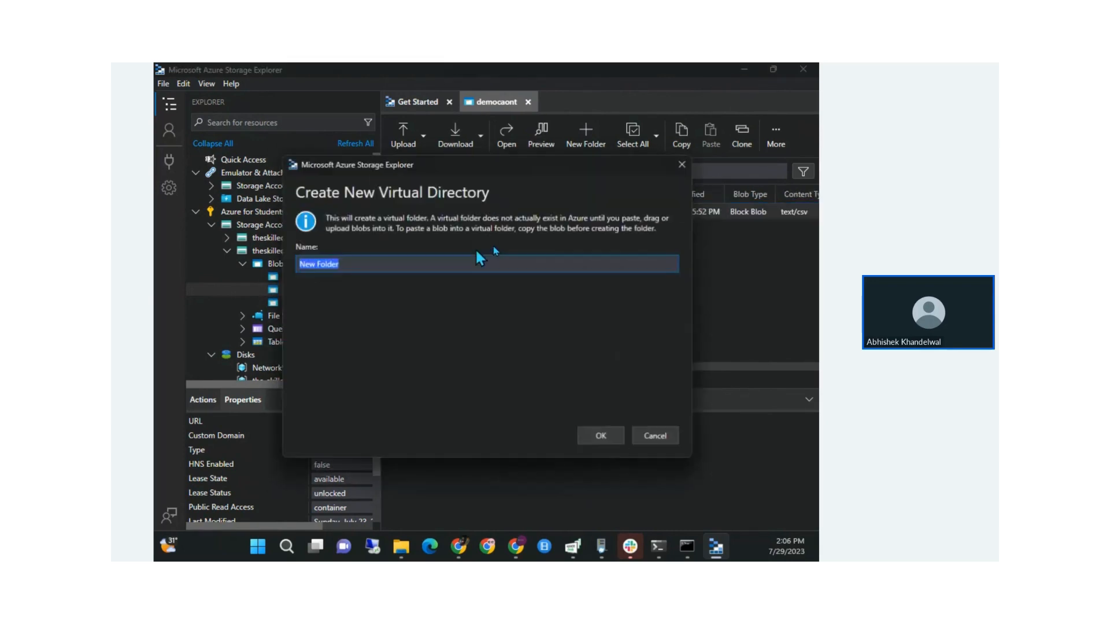
pyautogui.click(641, 438)
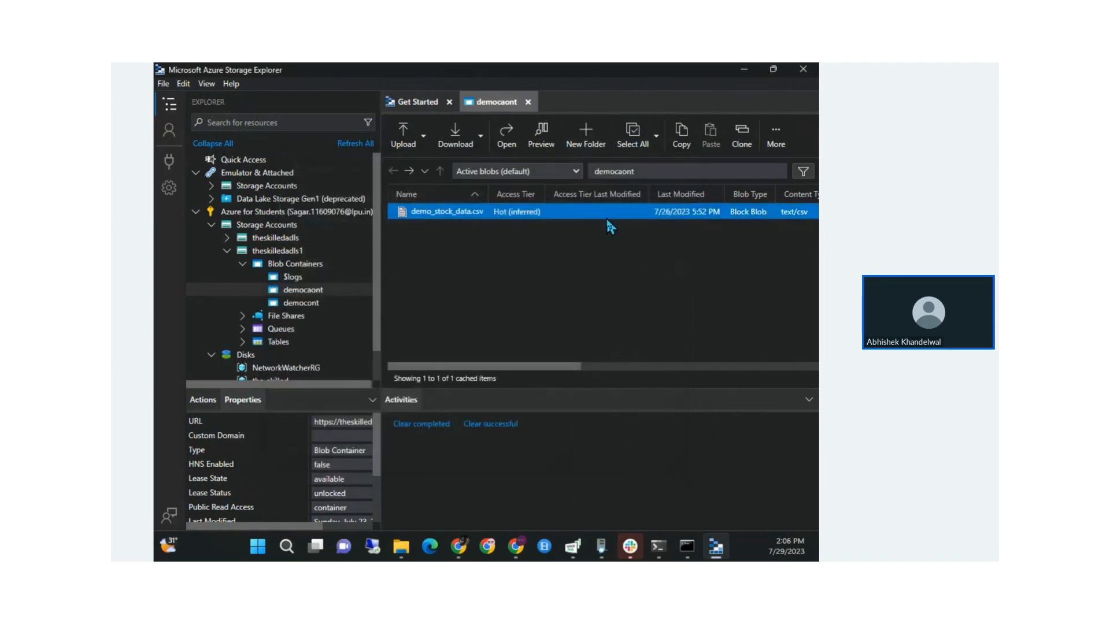
pyautogui.click(585, 134)
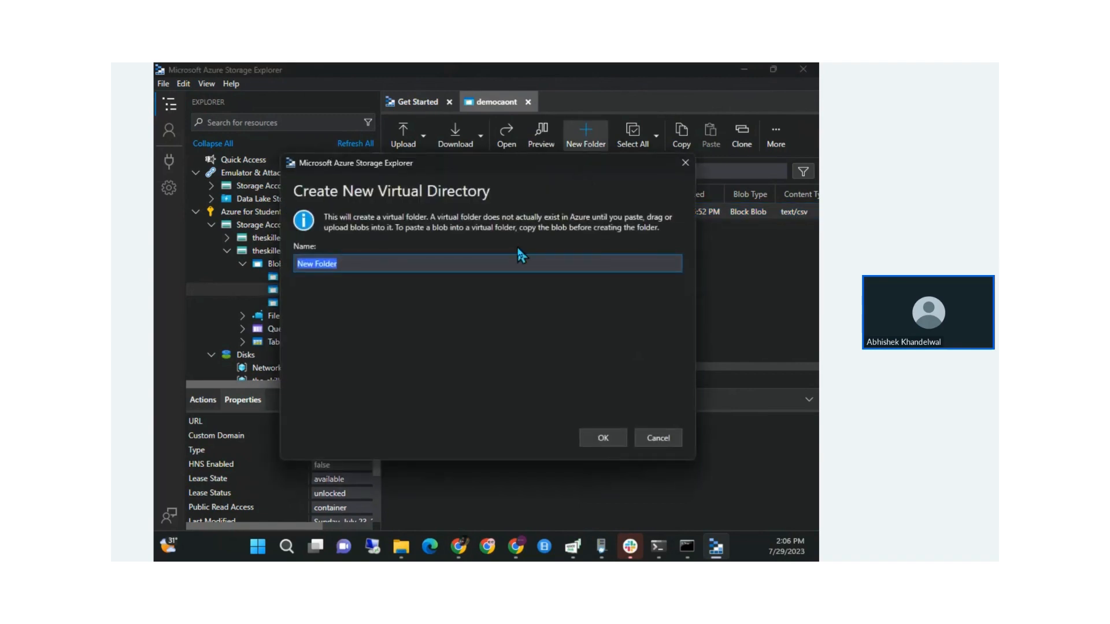
pyautogui.write('stock_folder')
pyautogui.click(599, 444)
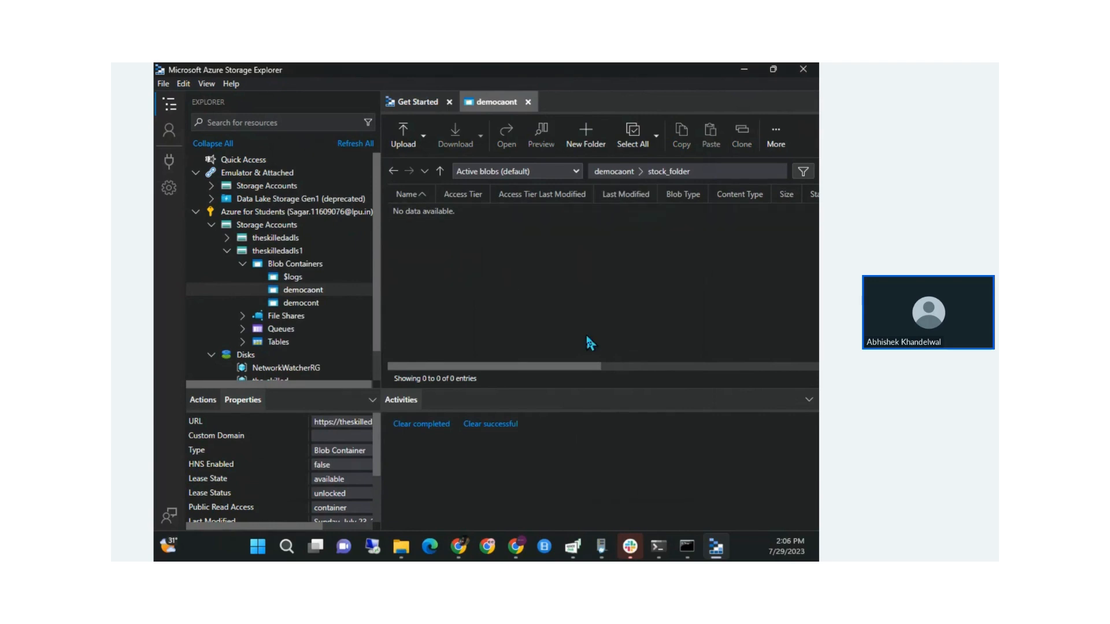
# Close Data Factory's file browser without choosing a path
pyautogui.hotkey('alt', 'Tab')
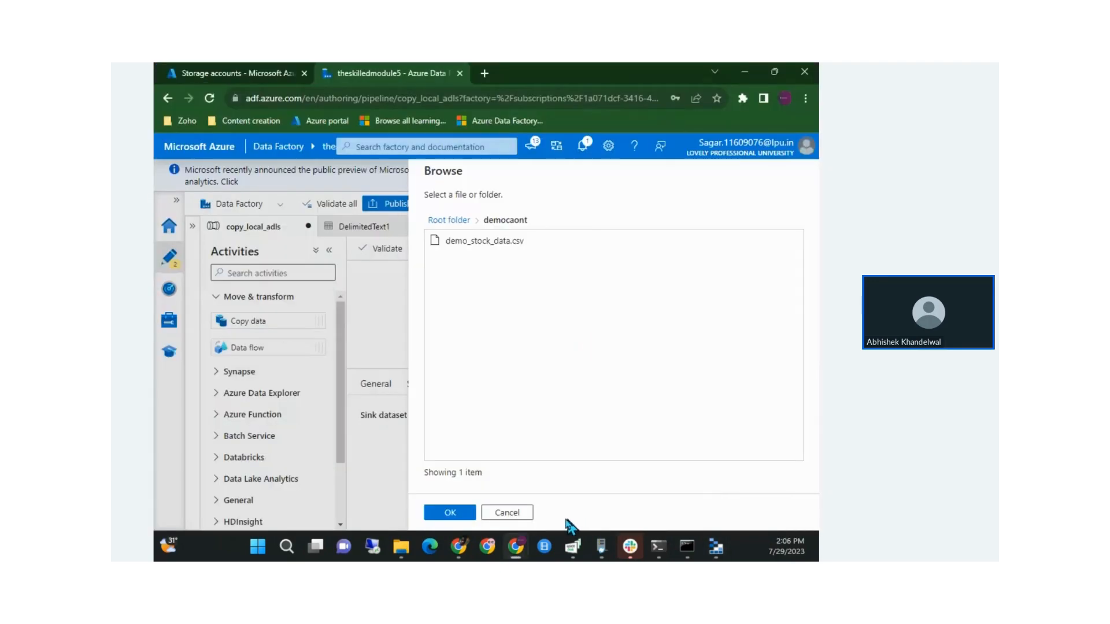
pyautogui.click(523, 513)
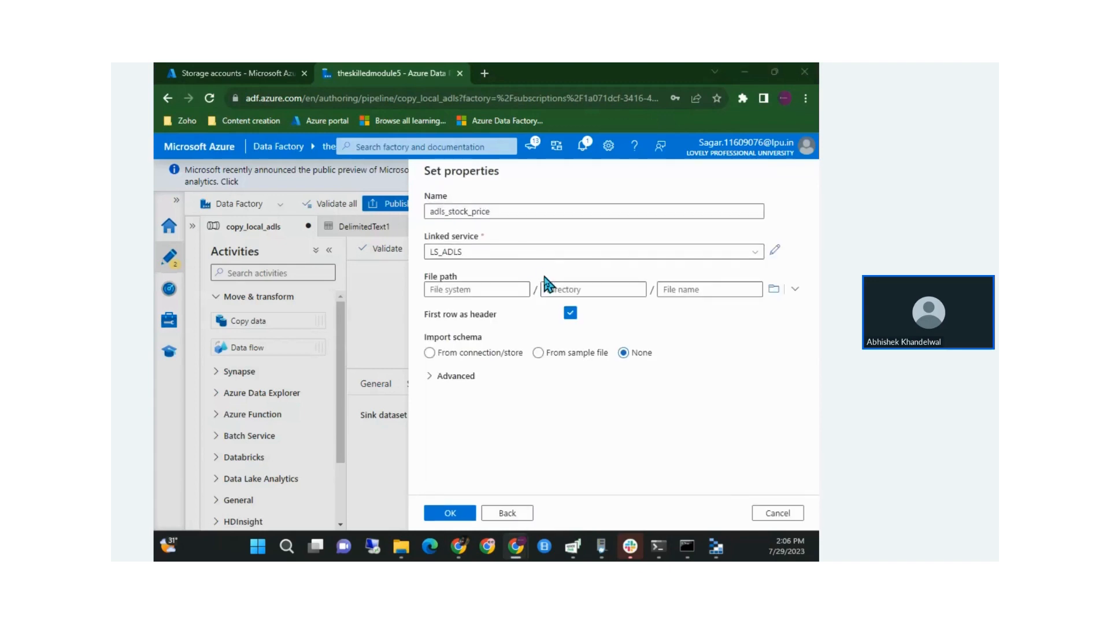
pyautogui.hotkey('alt', 'Tab')
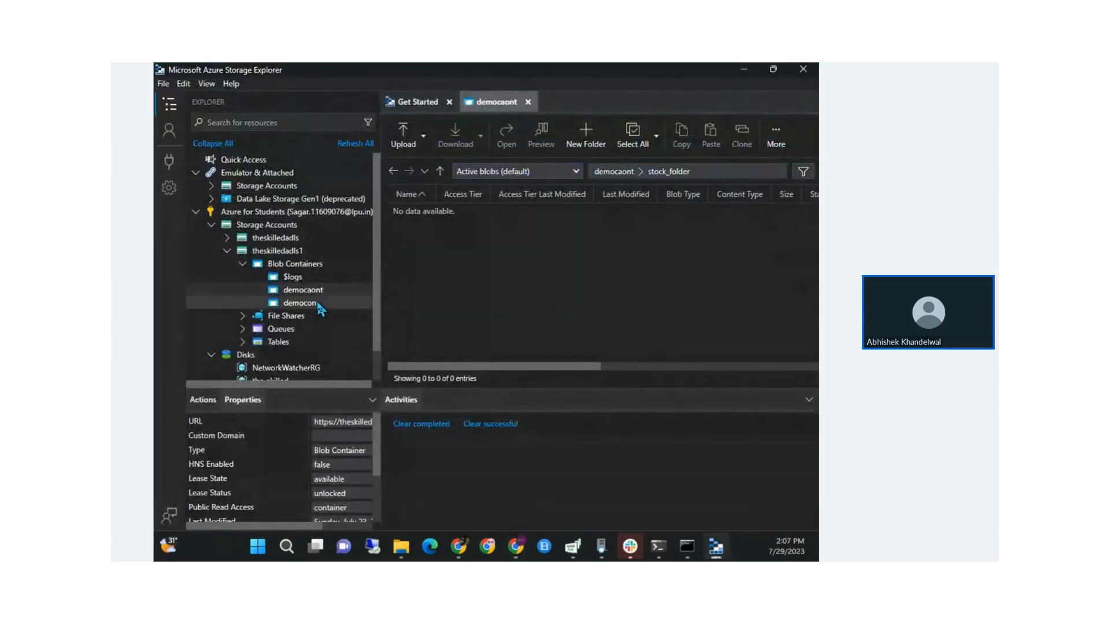
# Create the stockfolder blob container after the stock_folder name is rejected, then cancel the dataset properties
pyautogui.rightClick(295, 267)
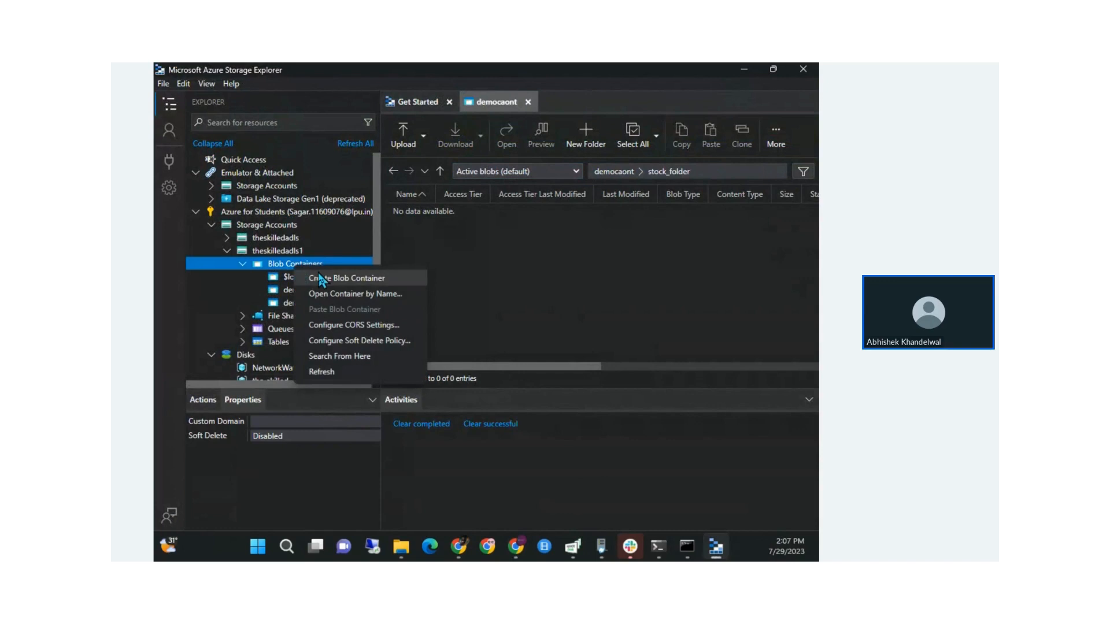
pyautogui.click(320, 278)
pyautogui.write('stock_folder')
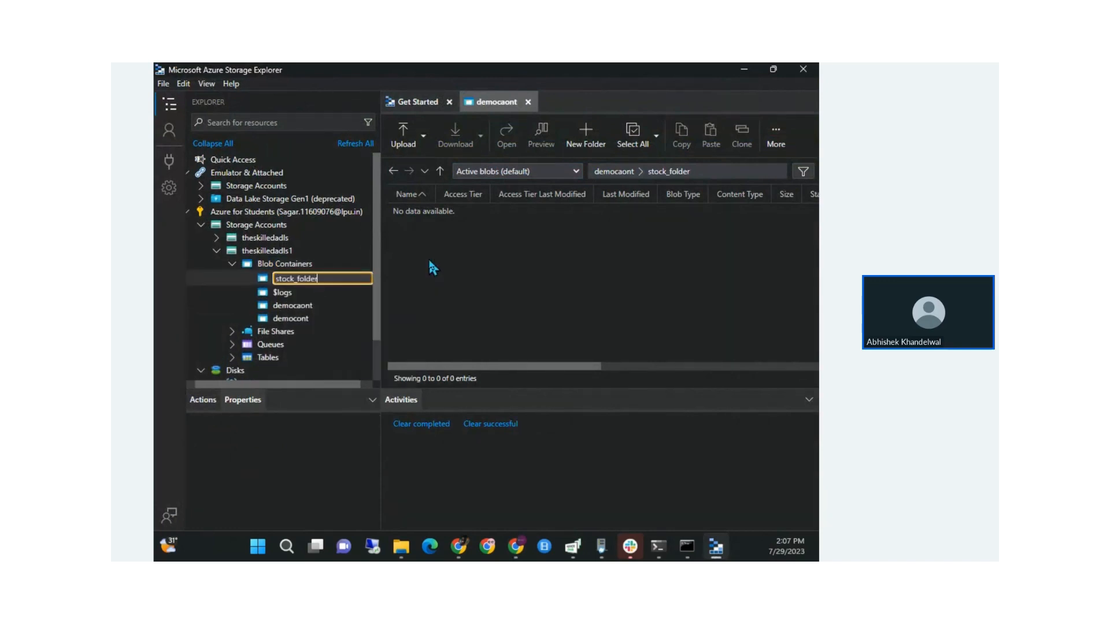
pyautogui.press('Return')
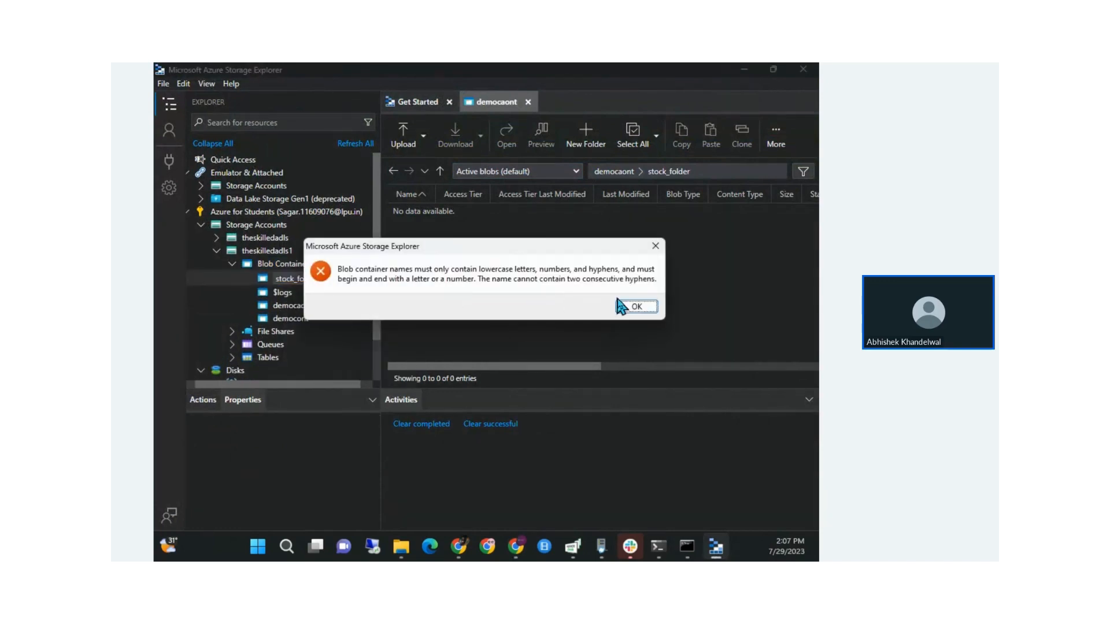
pyautogui.click(634, 308)
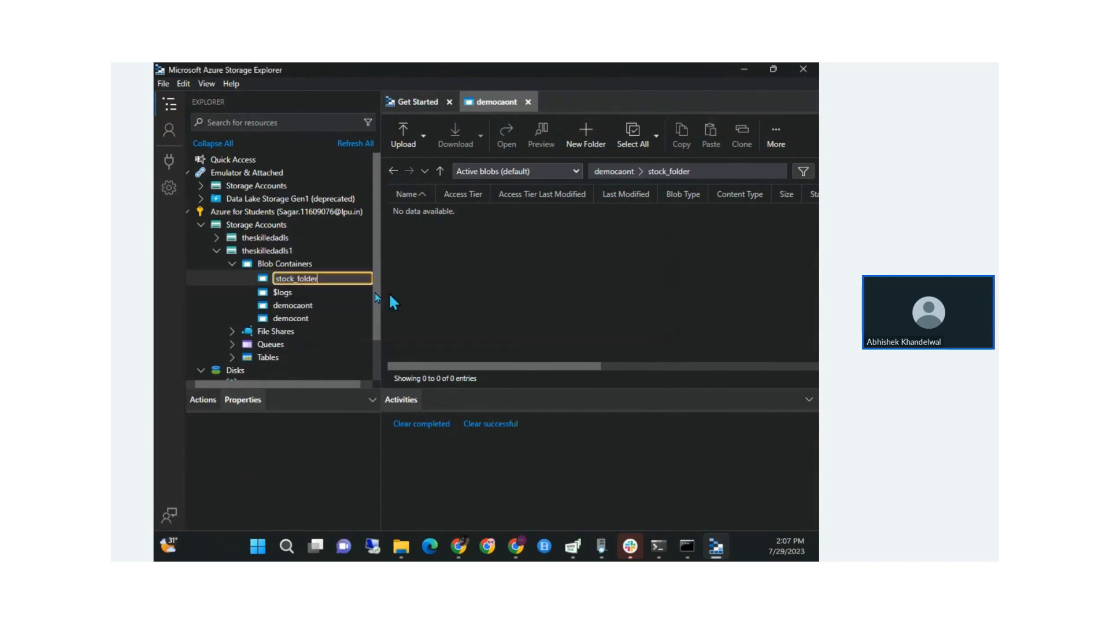
pyautogui.click(297, 275)
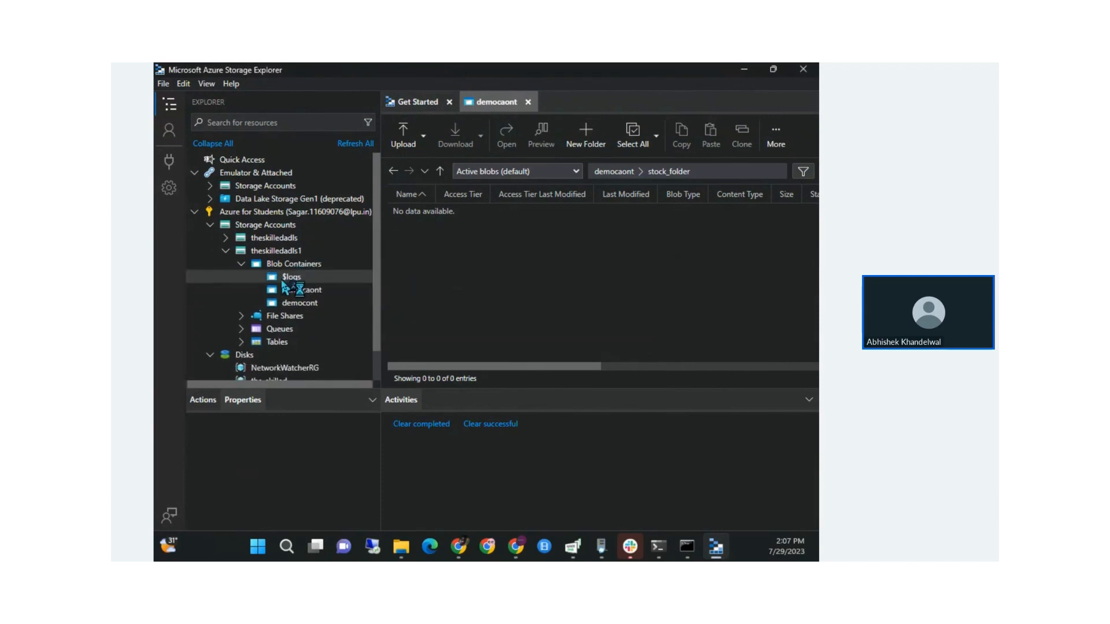
pyautogui.press('Return')
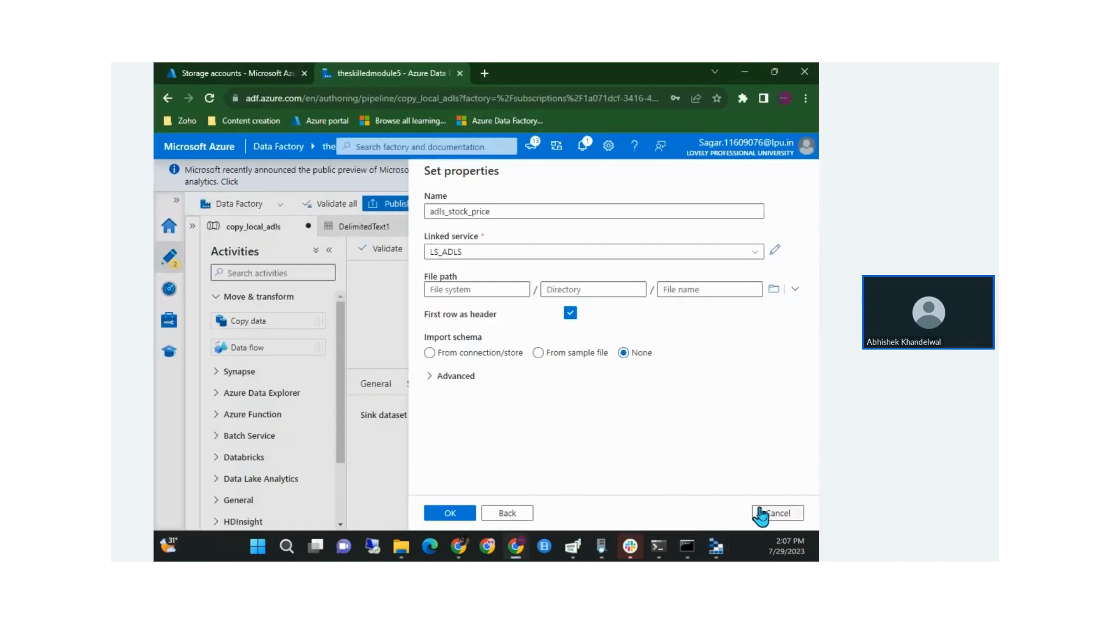
pyautogui.click(761, 515)
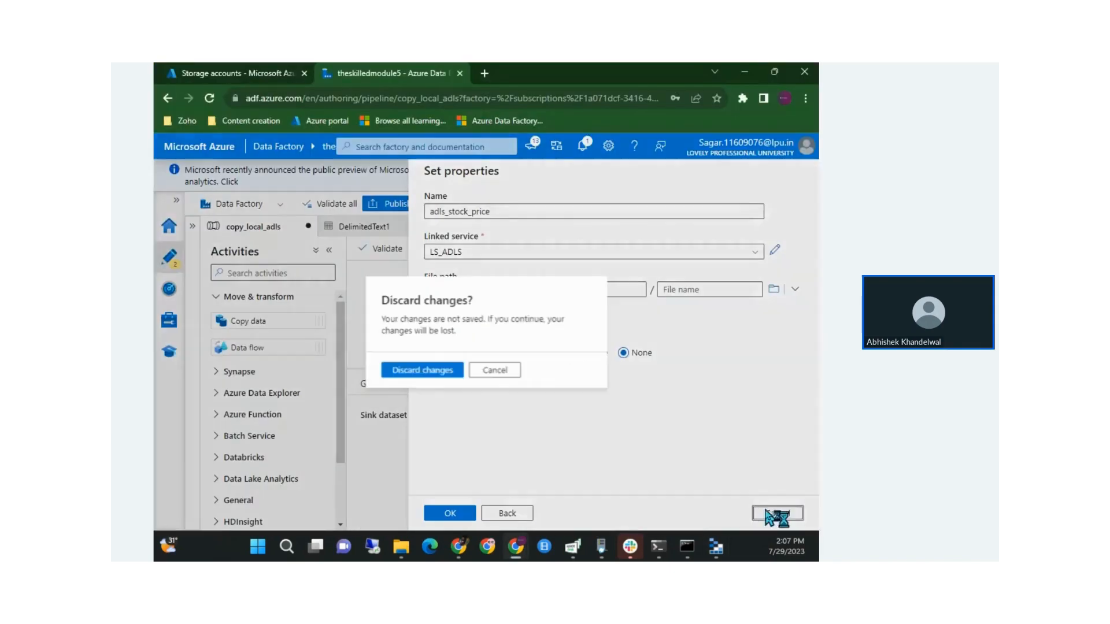
# Discard the old changes and start a new Azure Data Lake Storage Gen2 DelimitedText sink dataset
pyautogui.click(453, 376)
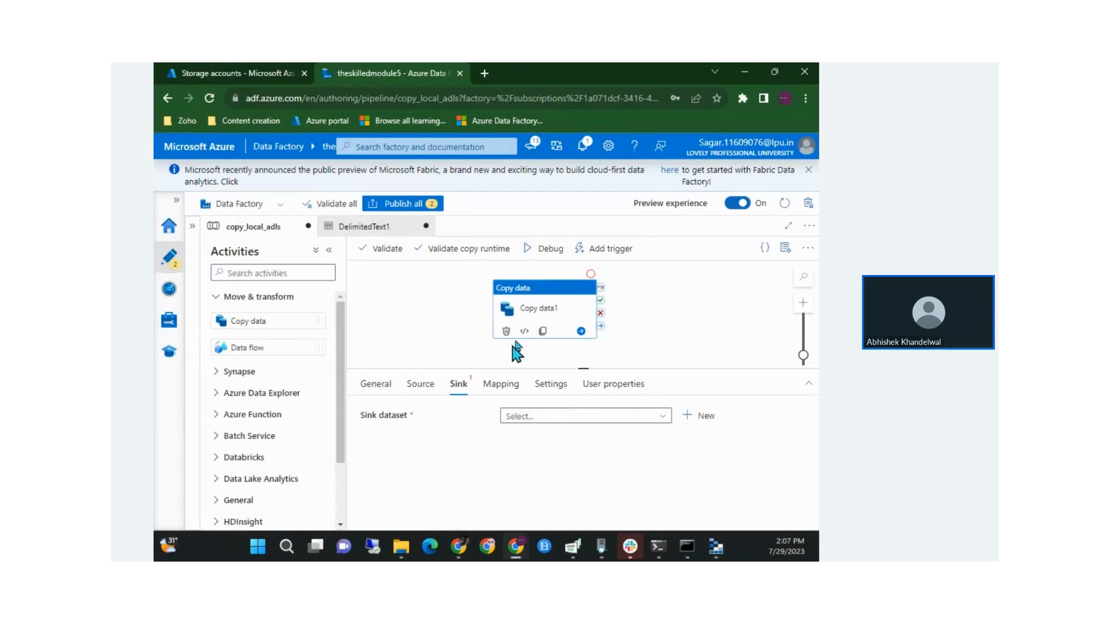
pyautogui.click(688, 418)
pyautogui.write('azu')
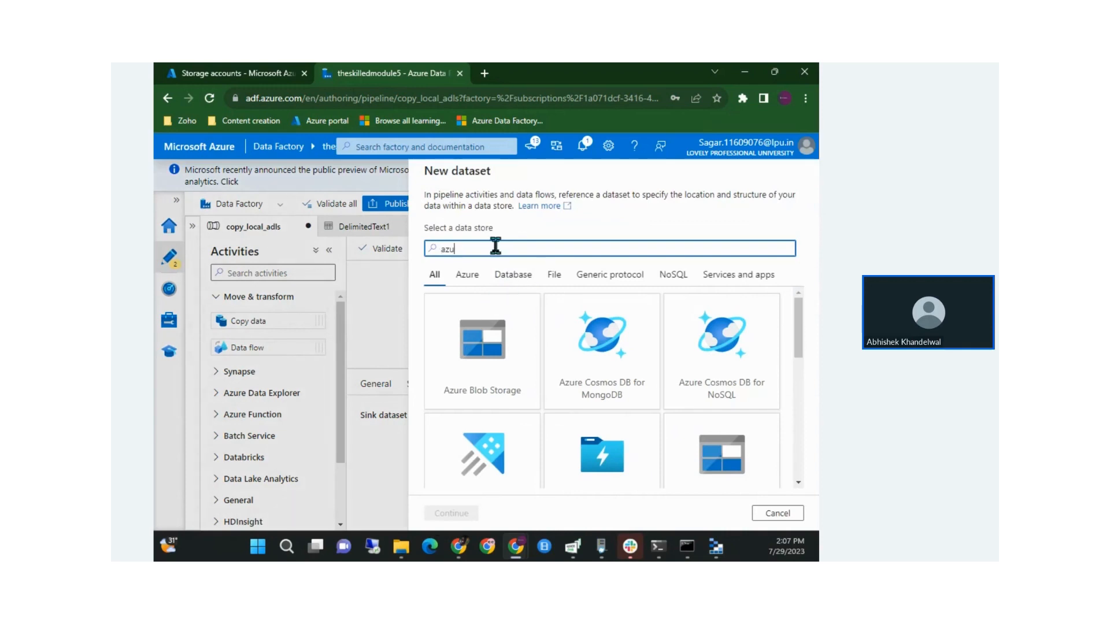
pyautogui.write('re')
pyautogui.scroll(-1, 522, 399)
pyautogui.click(712, 400)
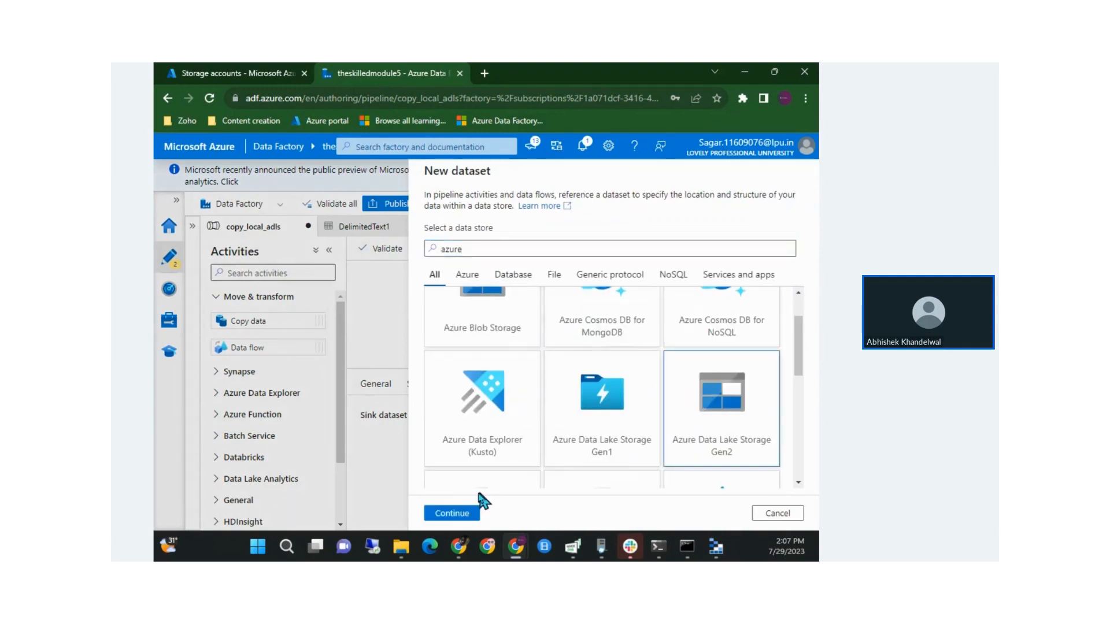
pyautogui.click(449, 513)
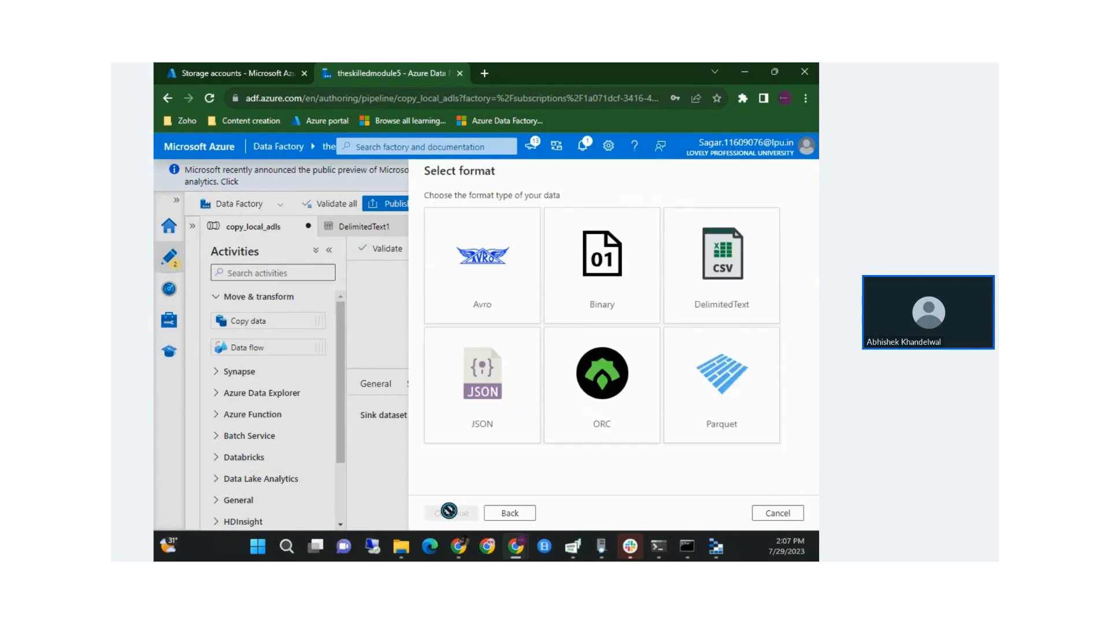
pyautogui.click(684, 272)
pyautogui.click(453, 515)
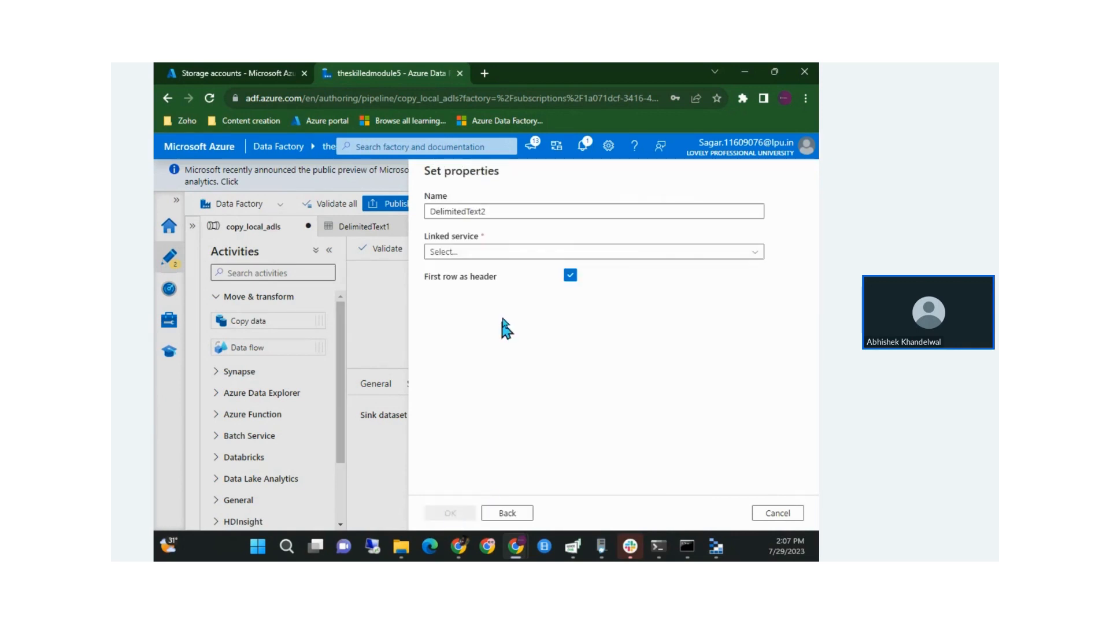
# Point DelimitedText2 at LS_ADLS with the stockfolder container and create it
pyautogui.click(458, 253)
pyautogui.click(478, 314)
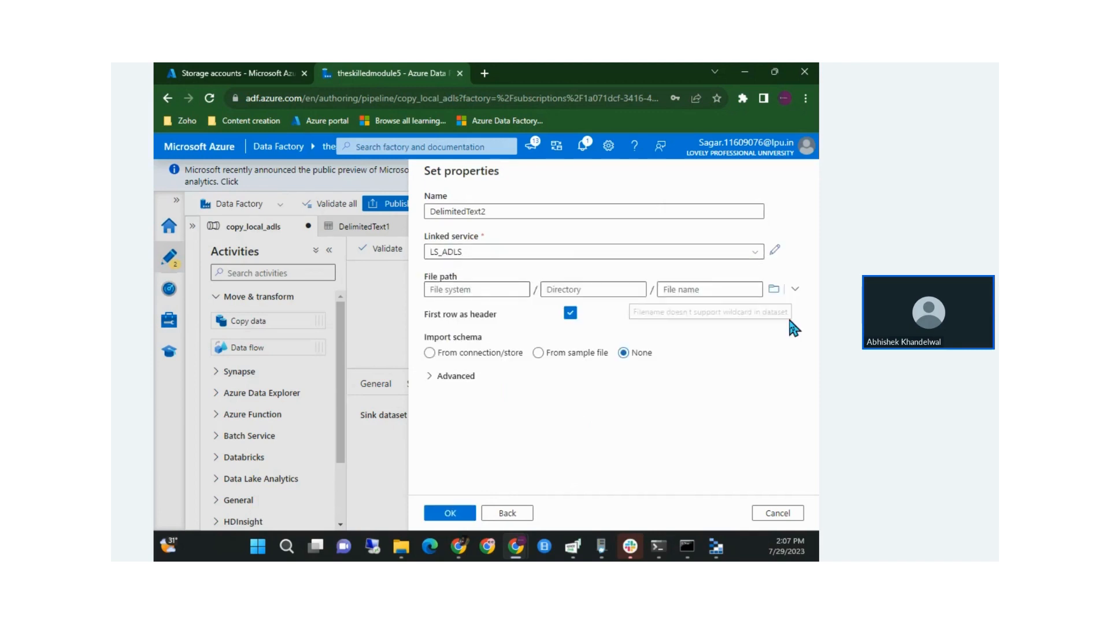
pyautogui.click(772, 287)
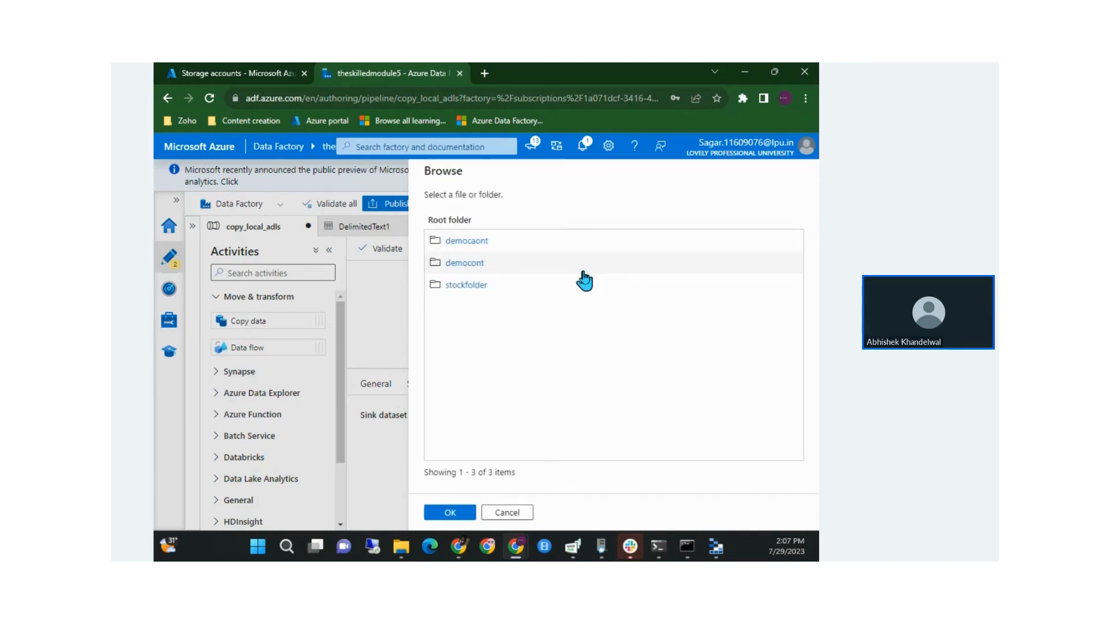
pyautogui.click(519, 289)
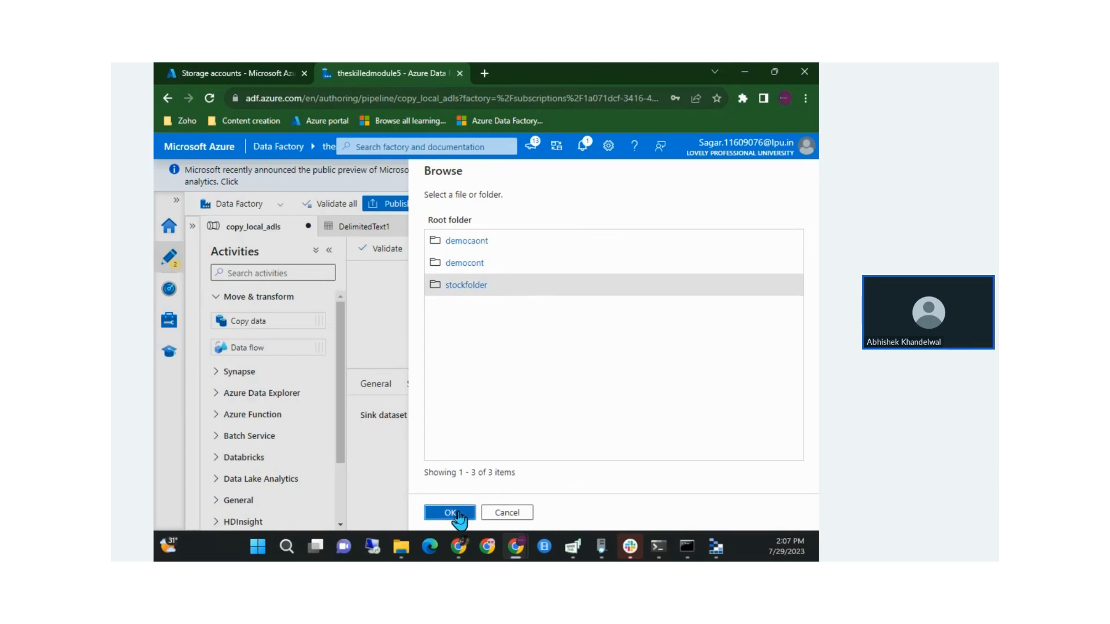
pyautogui.click(454, 513)
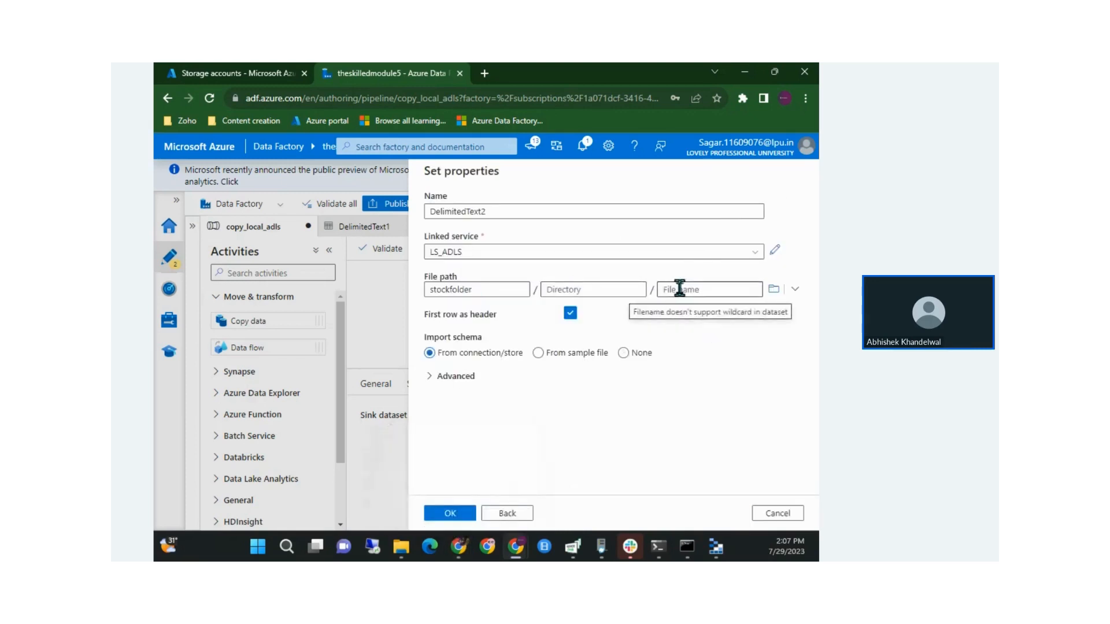
pyautogui.click(449, 513)
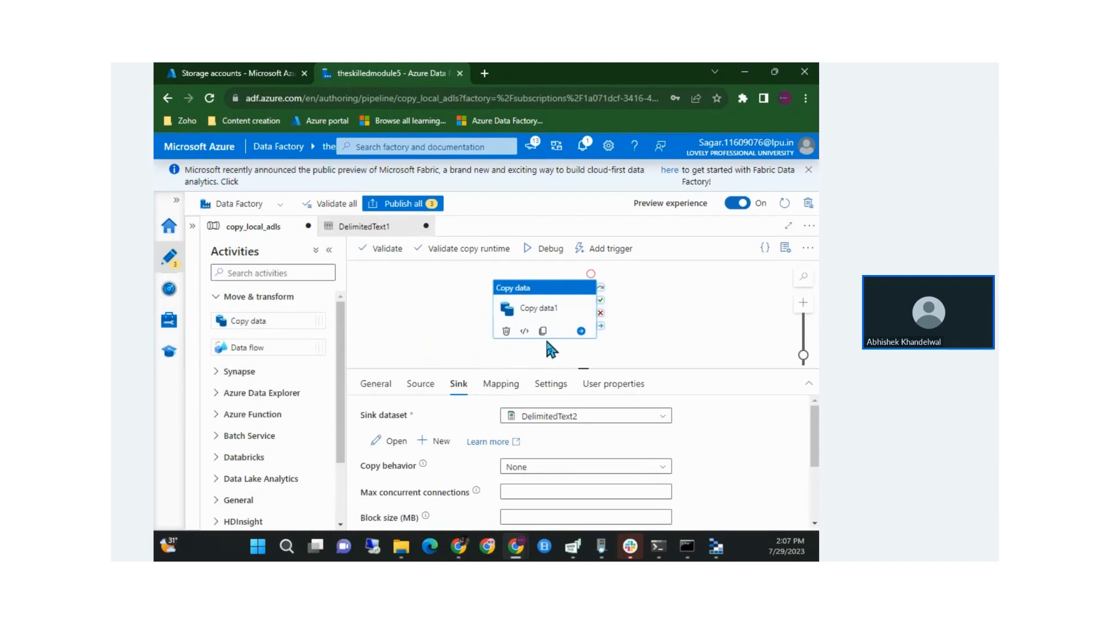
# Set the sink file extension to .csv and review the mapping and source settings
pyautogui.scroll(-4, 576, 461)
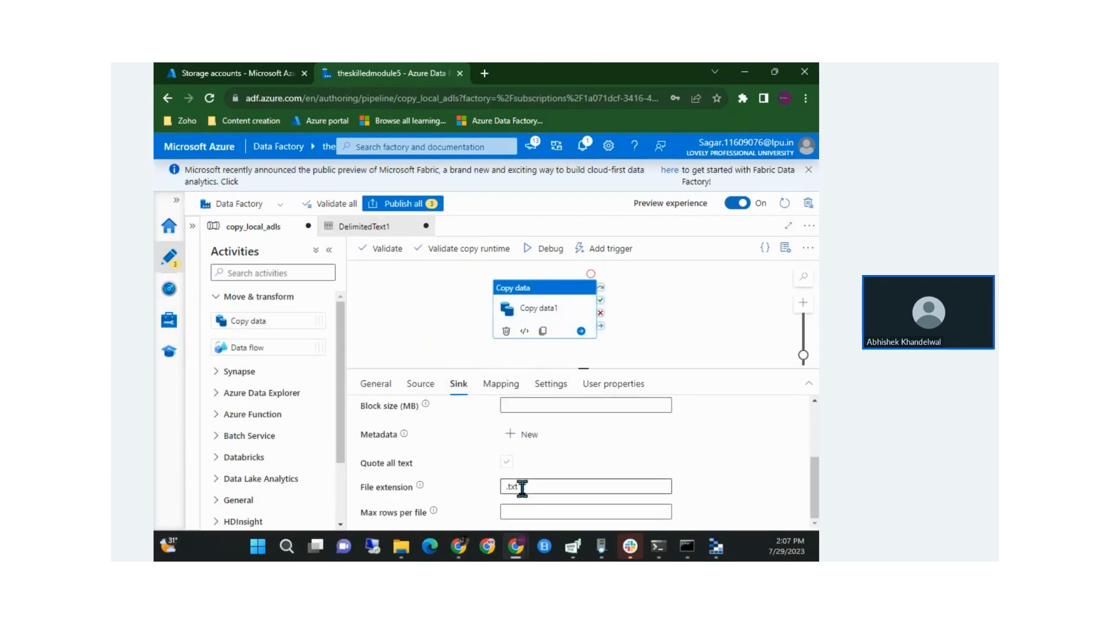
pyautogui.click(538, 487)
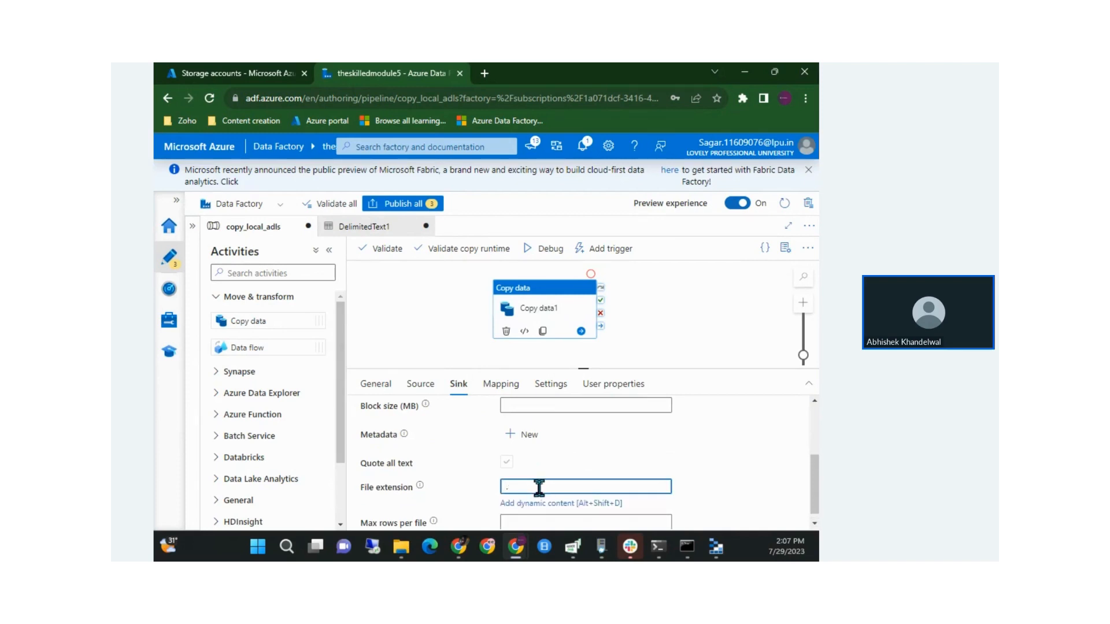
pyautogui.scroll(5, 539, 487)
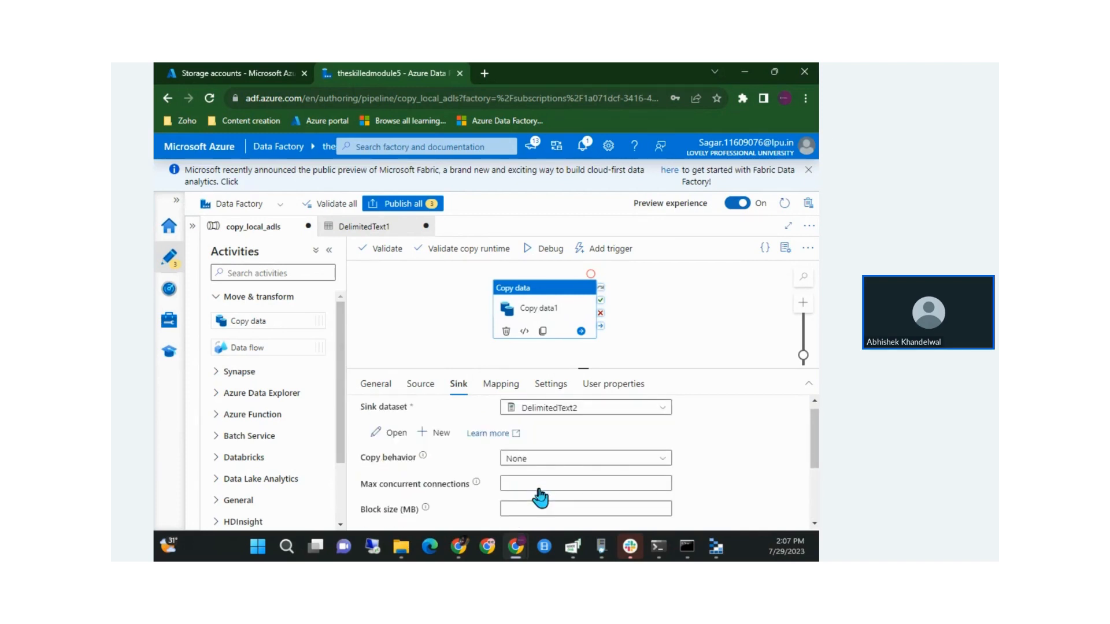
pyautogui.click(513, 388)
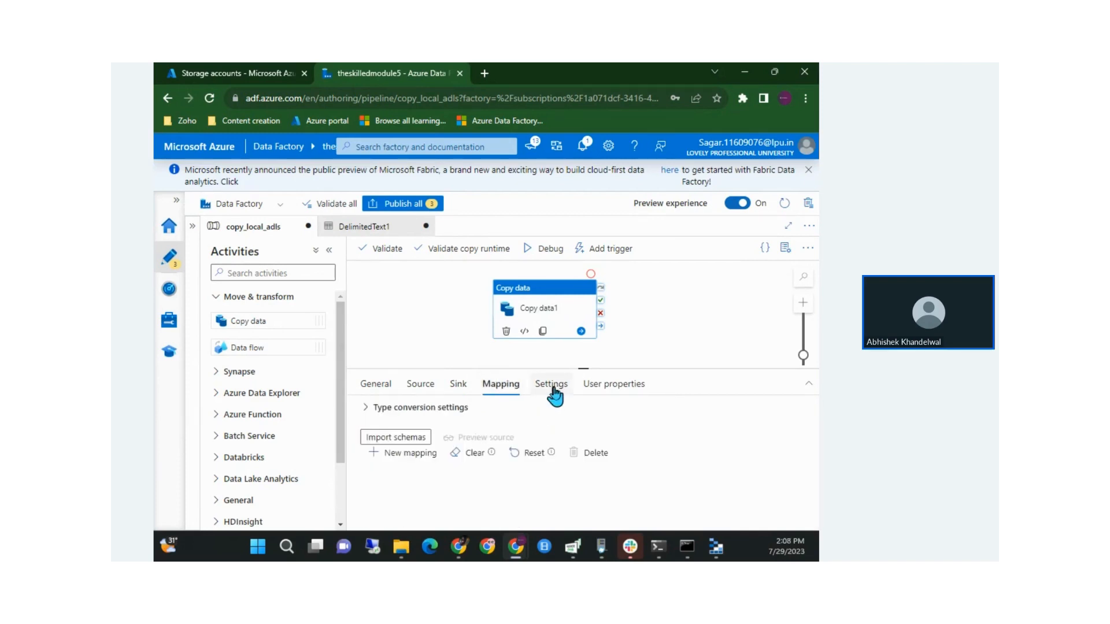
pyautogui.click(449, 387)
pyautogui.click(418, 386)
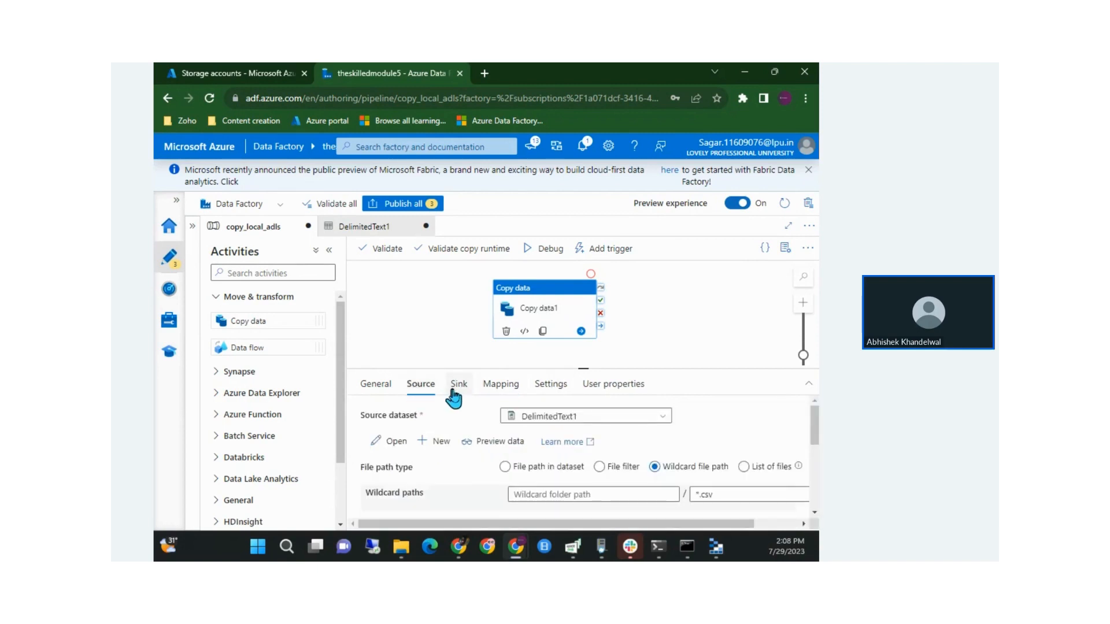
# Check the *.csv source wildcard, then start a debug run of copy_local_adls
pyautogui.scroll(-2, 523, 482)
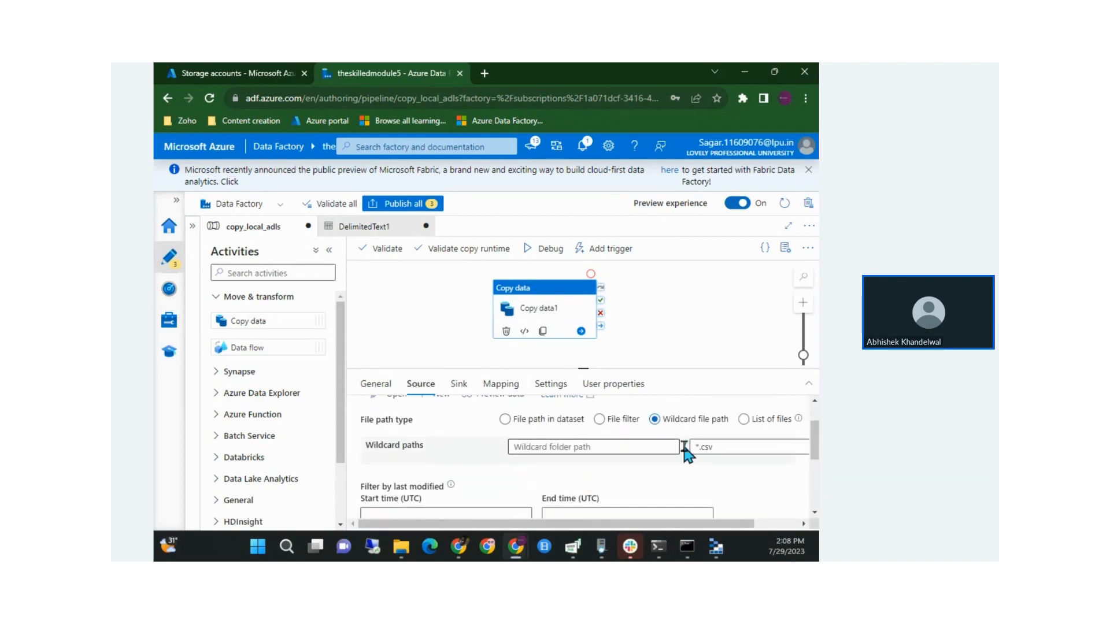
pyautogui.moveTo(718, 446); pyautogui.dragTo(674, 444)
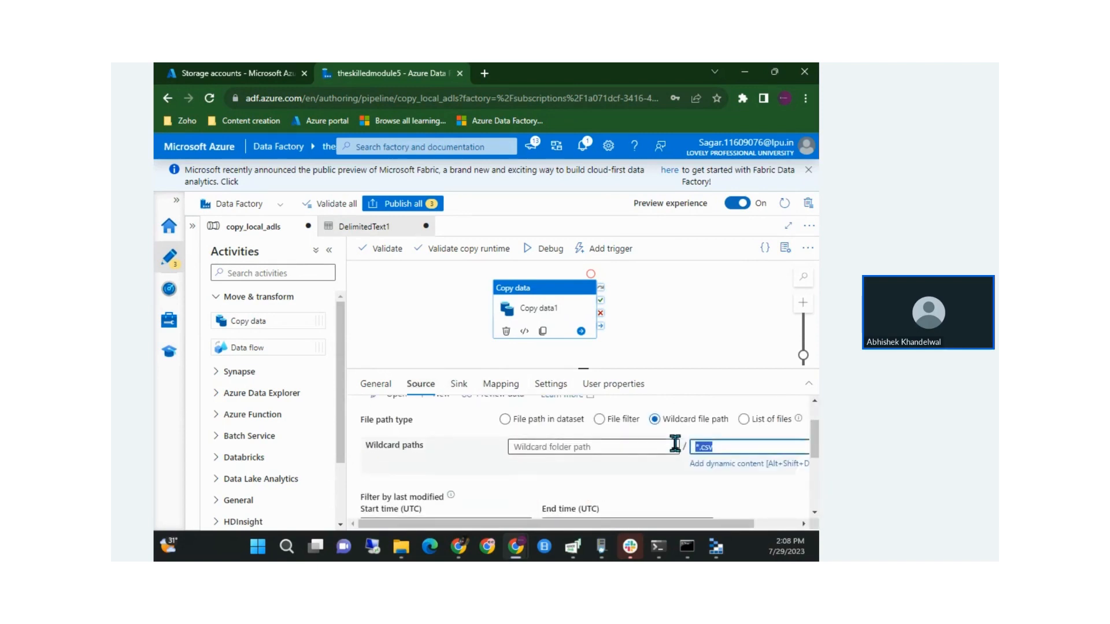
pyautogui.click(458, 384)
pyautogui.scroll(-3, 579, 472)
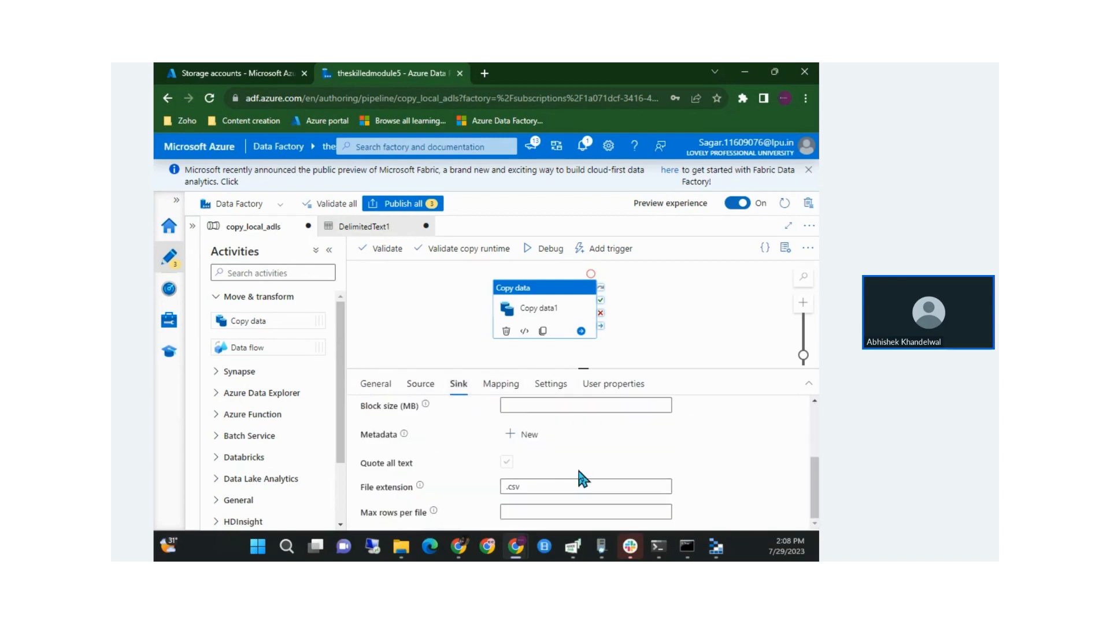
pyautogui.scroll(3, 579, 473)
pyautogui.click(548, 248)
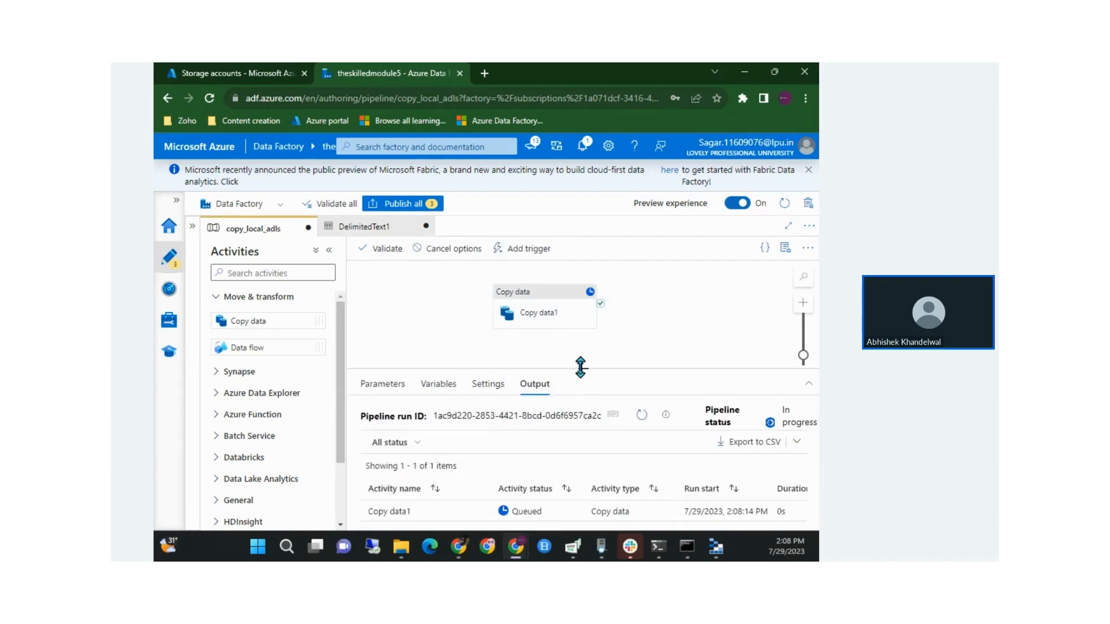
# Enlarge the output area and refresh the debug run status repeatedly
pyautogui.moveTo(580, 367); pyautogui.dragTo(581, 352)
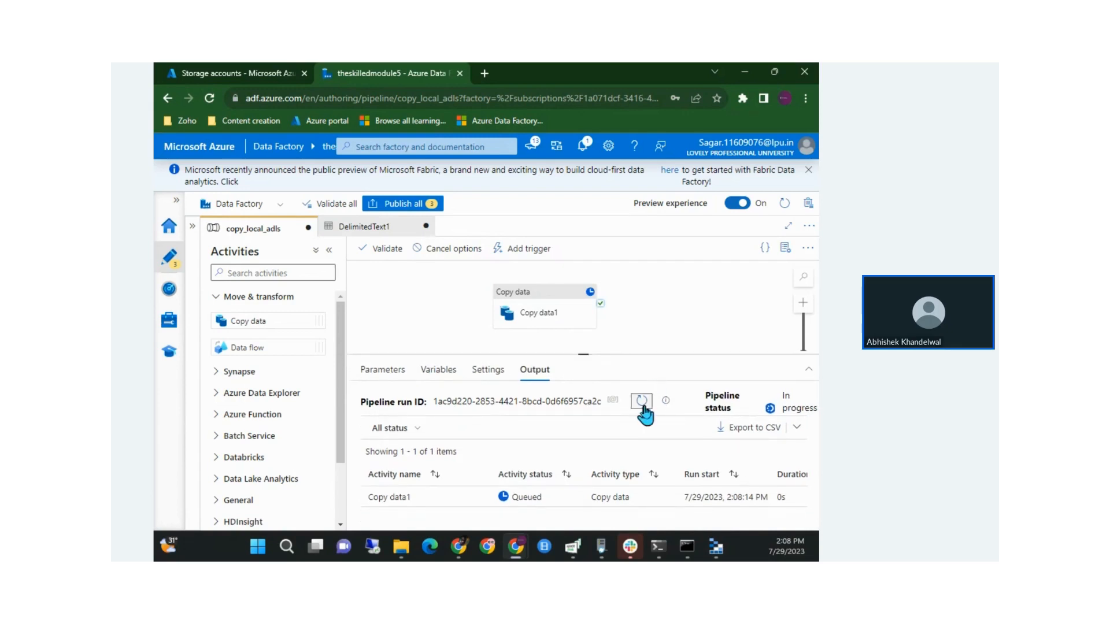
pyautogui.click(642, 402)
pyautogui.click(642, 401)
pyautogui.click(643, 401)
pyautogui.click(642, 403)
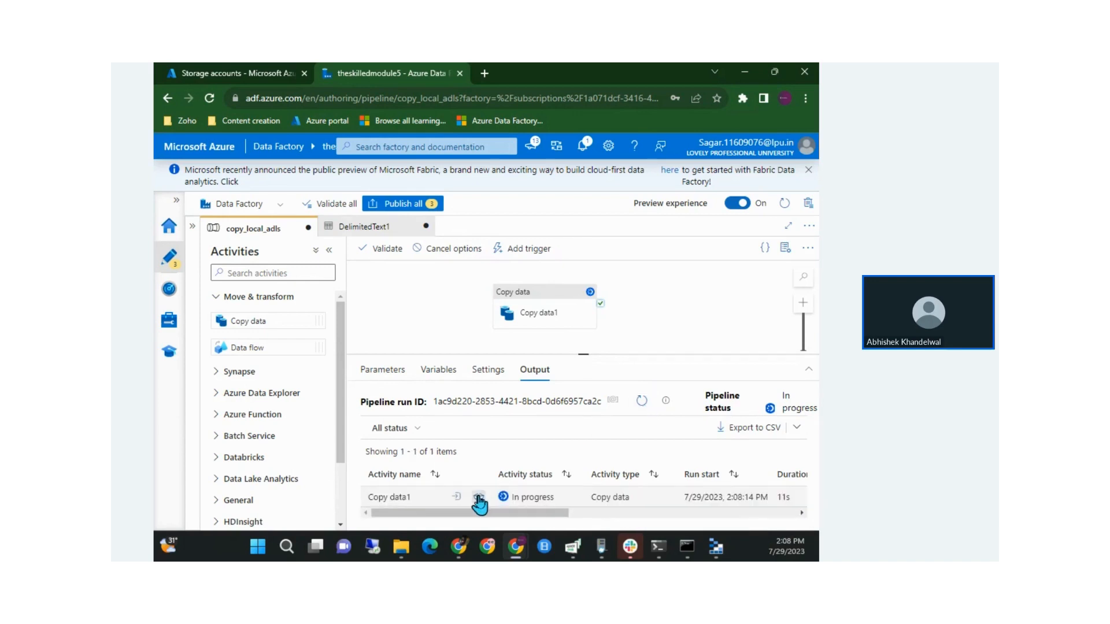
# Confirm Copy data1 succeeded with 60 files written, then bring up Storage Explorer's stockfolder
pyautogui.click(479, 498)
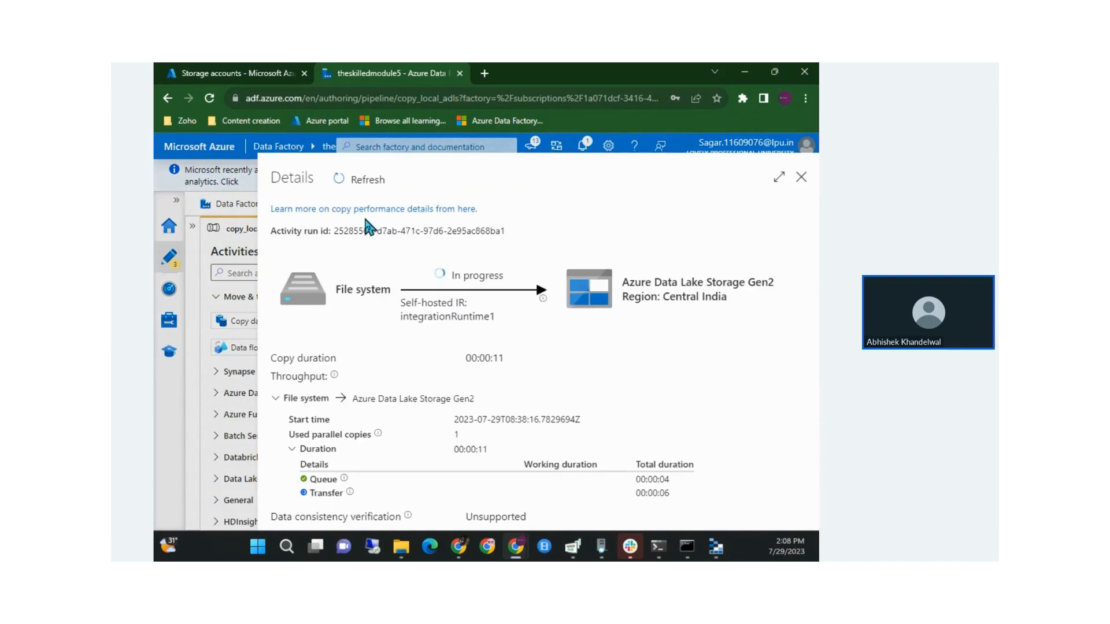
pyautogui.click(360, 180)
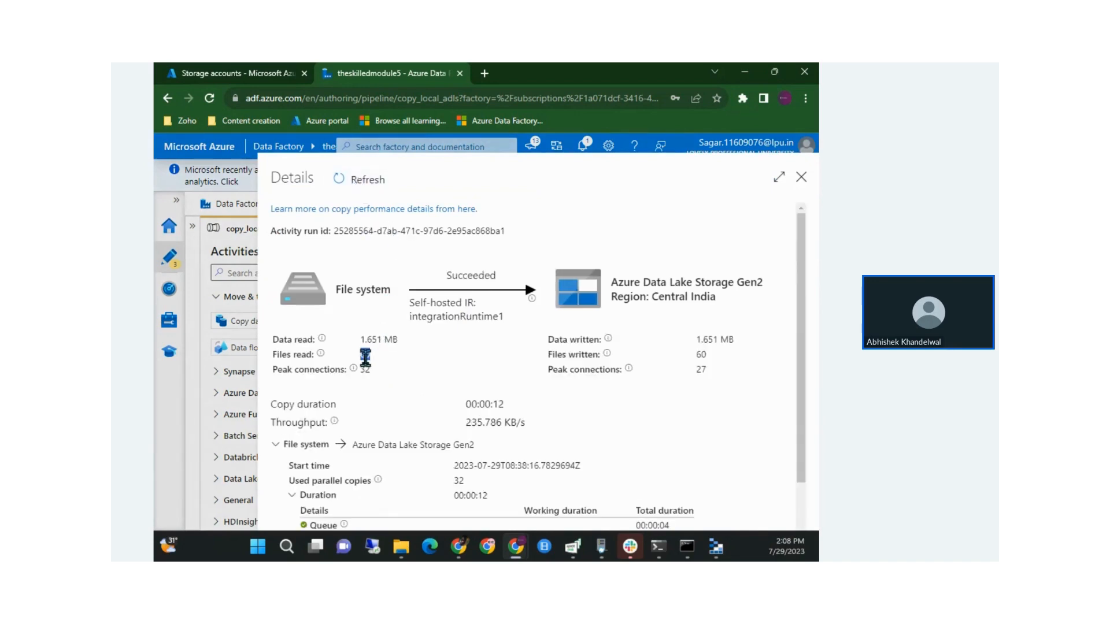
pyautogui.doubleClick(701, 354)
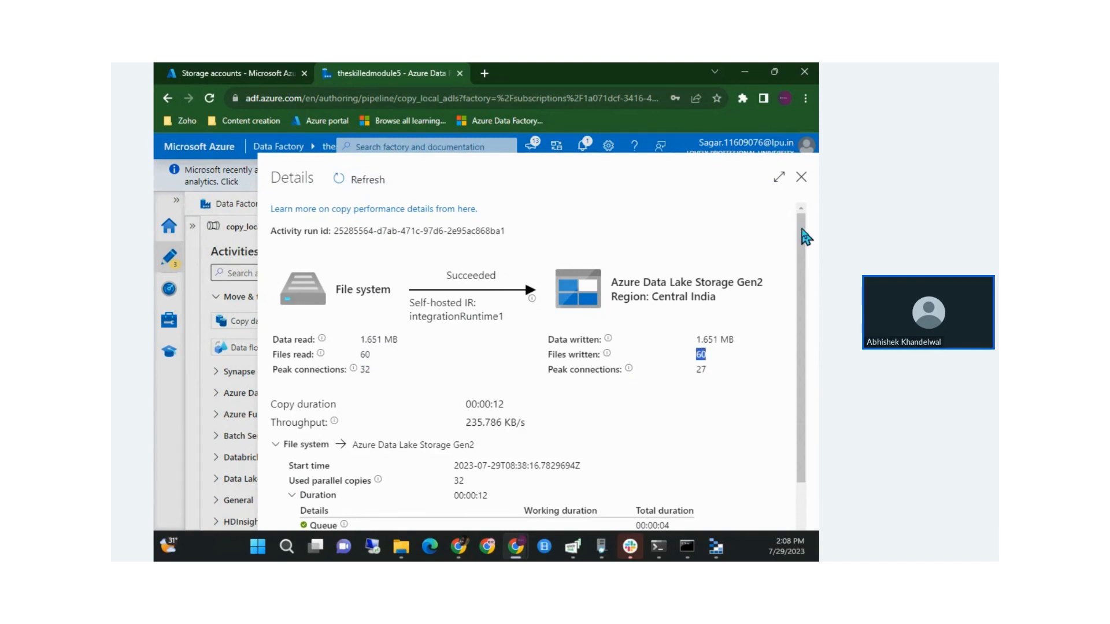
pyautogui.click(801, 177)
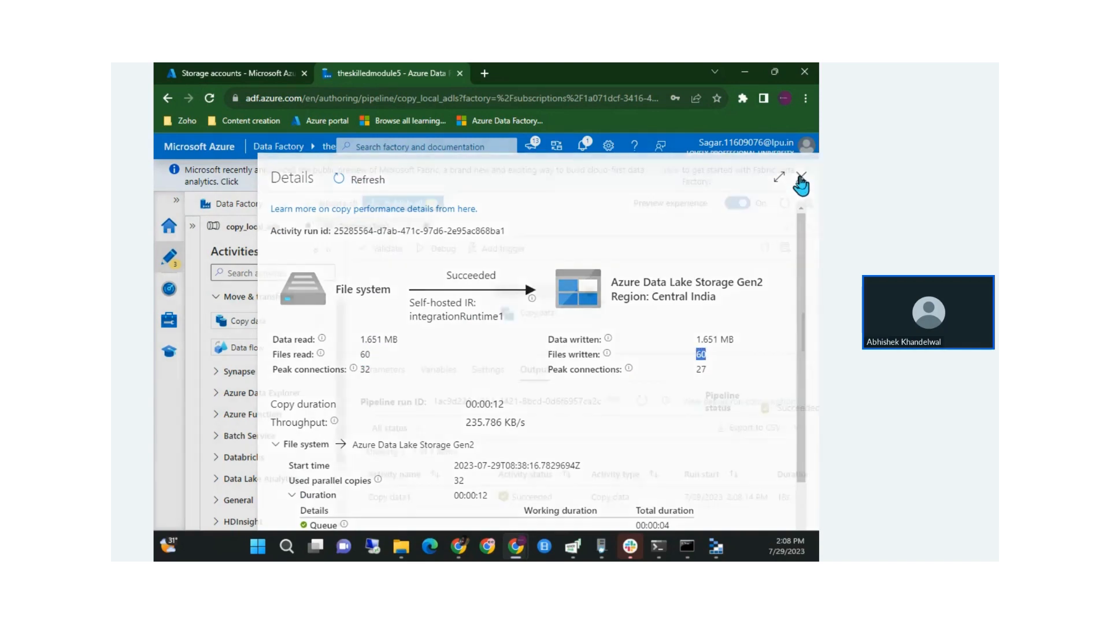
pyautogui.click(715, 546)
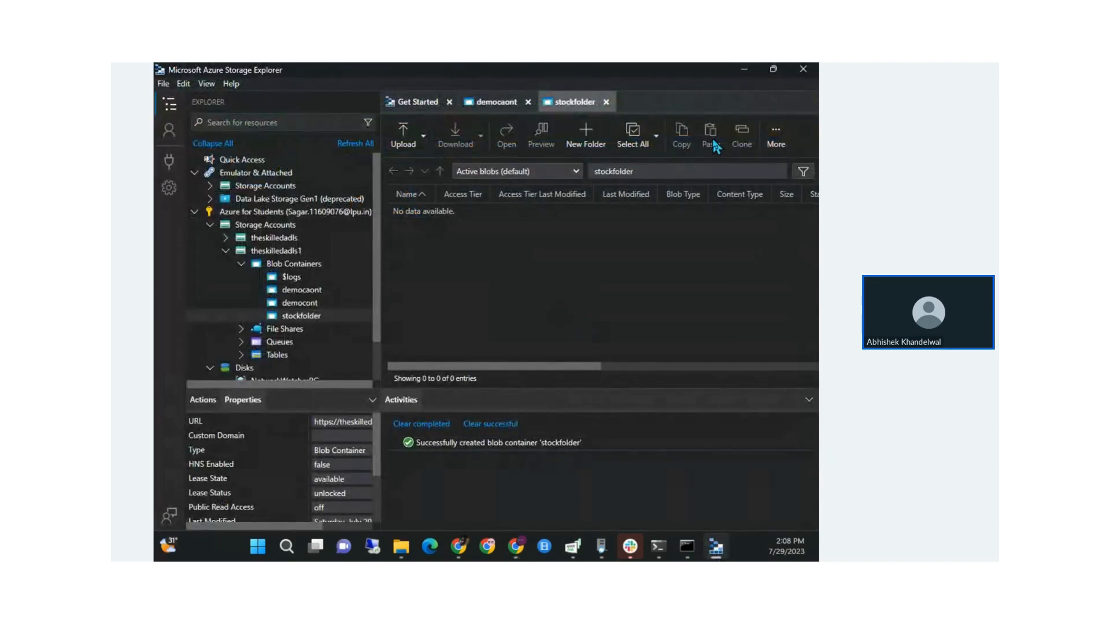
# Refresh stockfolder and browse the 60 copied CSV files, including ADANIPORTS.csv
pyautogui.click(774, 135)
pyautogui.click(701, 251)
pyautogui.scroll(-3, 528, 283)
pyautogui.scroll(-12, 529, 283)
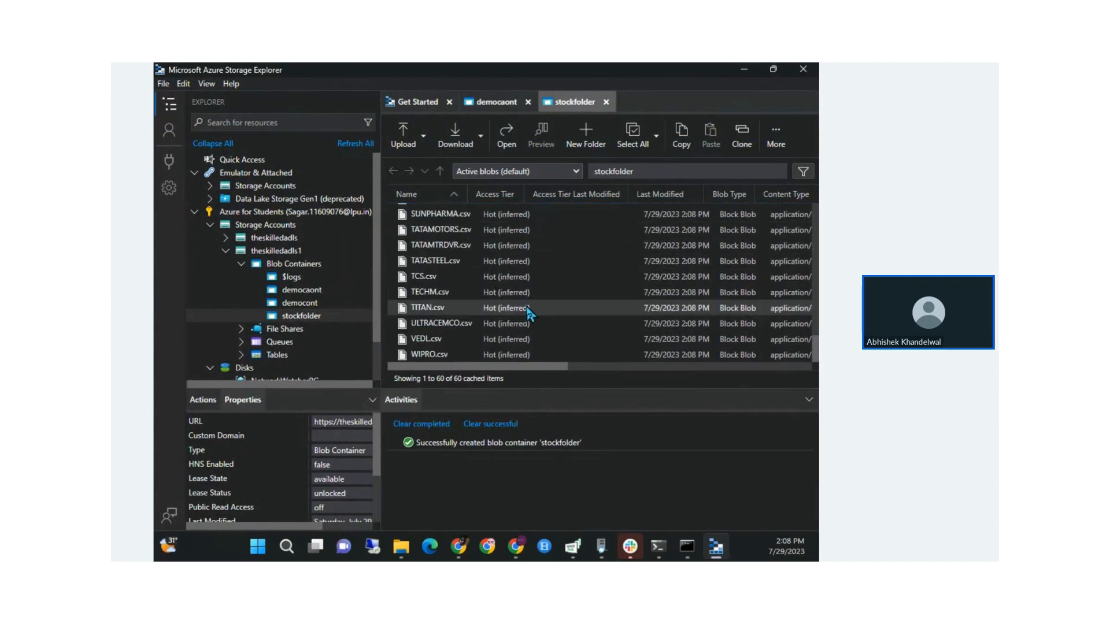
pyautogui.scroll(15, 528, 314)
pyautogui.click(408, 242)
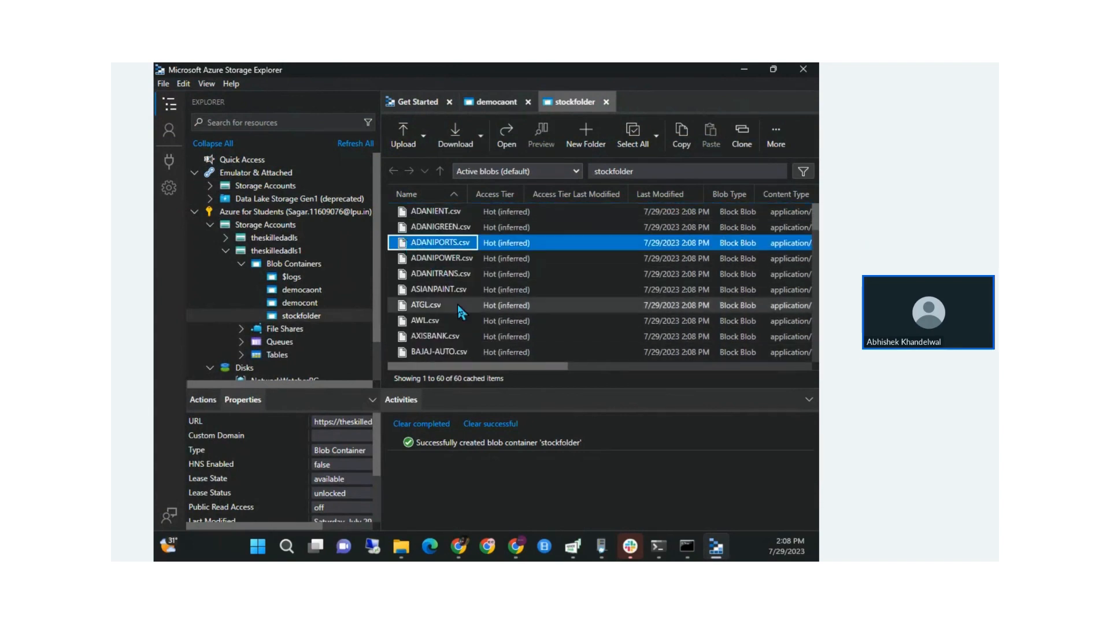
pyautogui.scroll(-6, 456, 302)
pyautogui.scroll(-10, 456, 302)
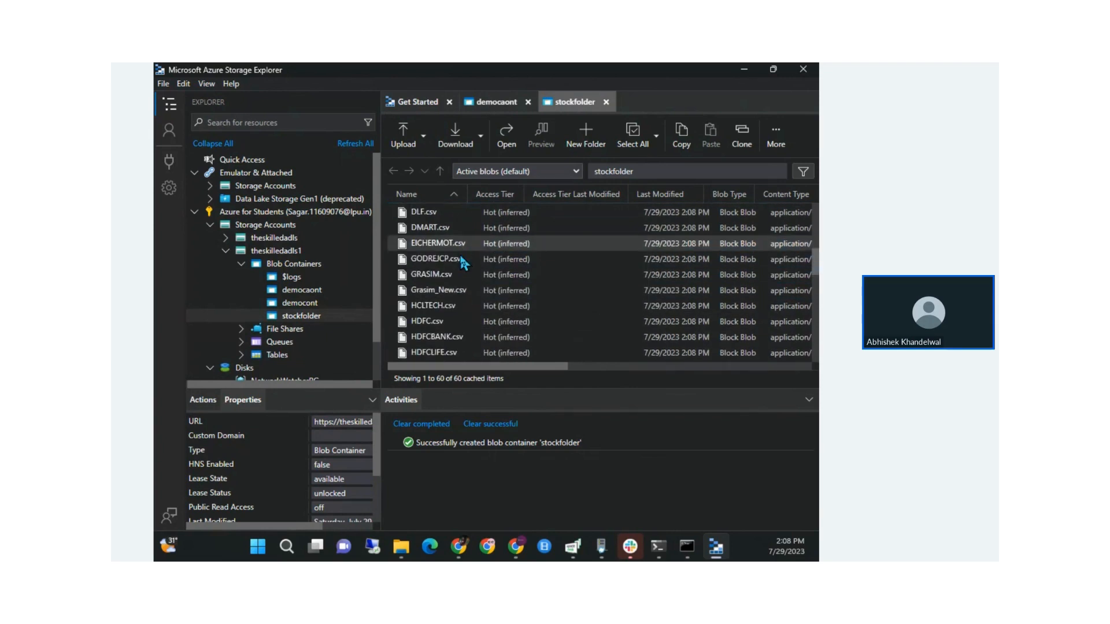
pyautogui.hscroll(1, 462, 261)
pyautogui.hscroll(-1, 463, 261)
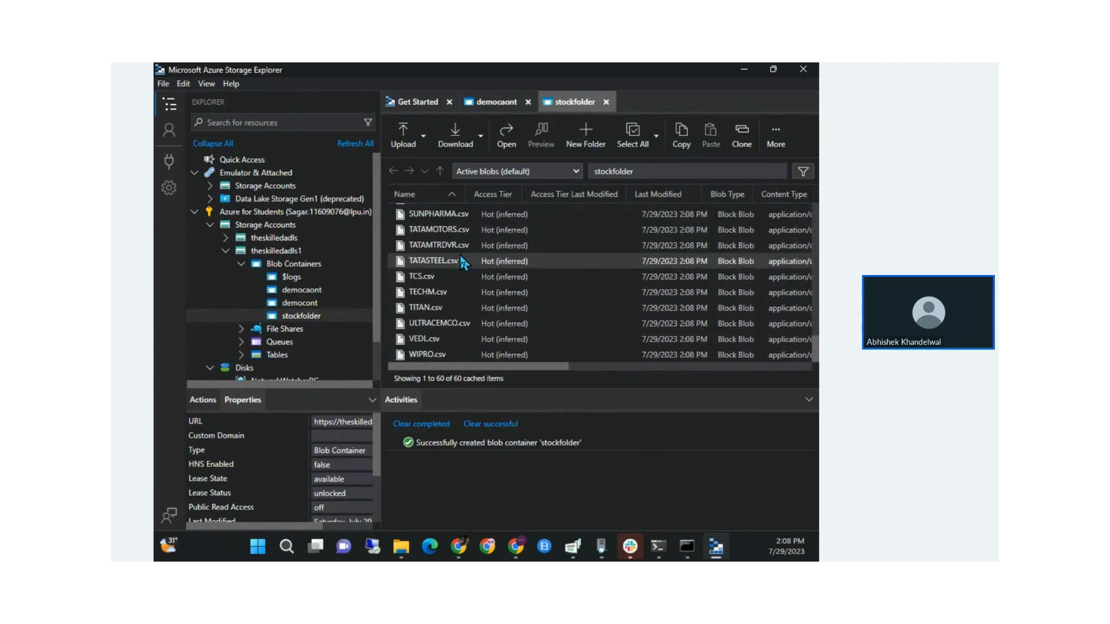
# Switch back to the Integration Runtime slides
pyautogui.hotkey('alt', 'Tab')
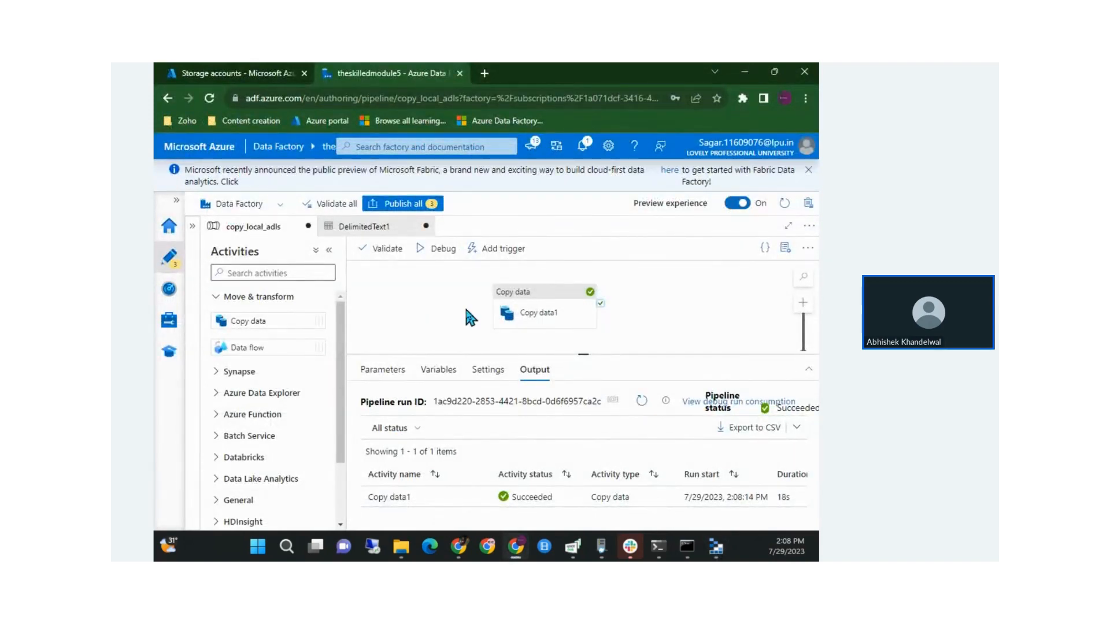
pyautogui.moveTo(522, 553)
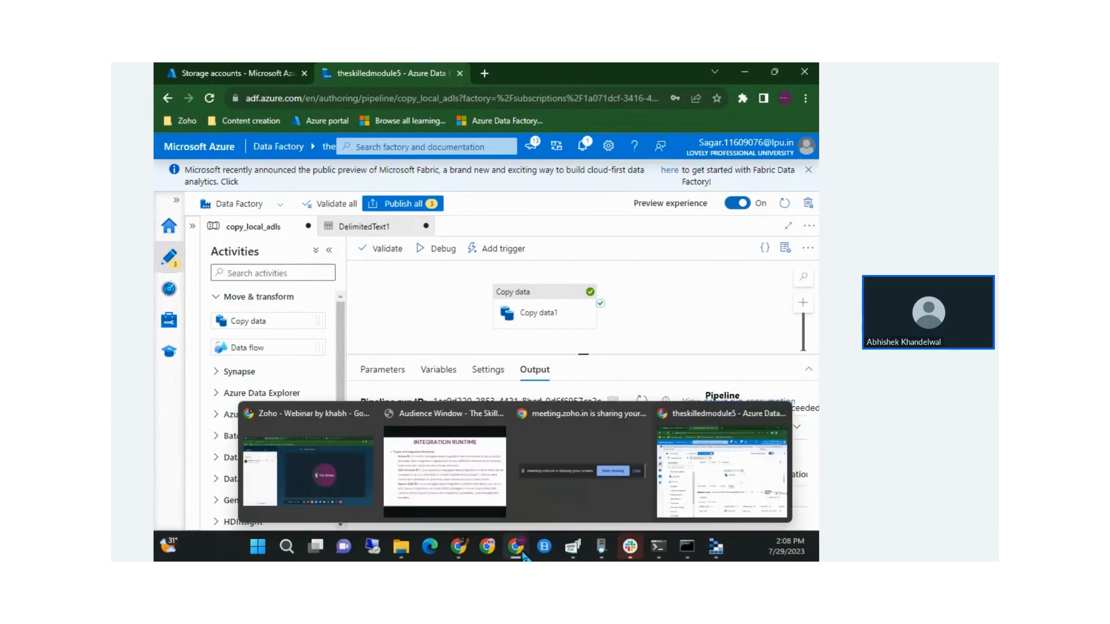
pyautogui.click(482, 490)
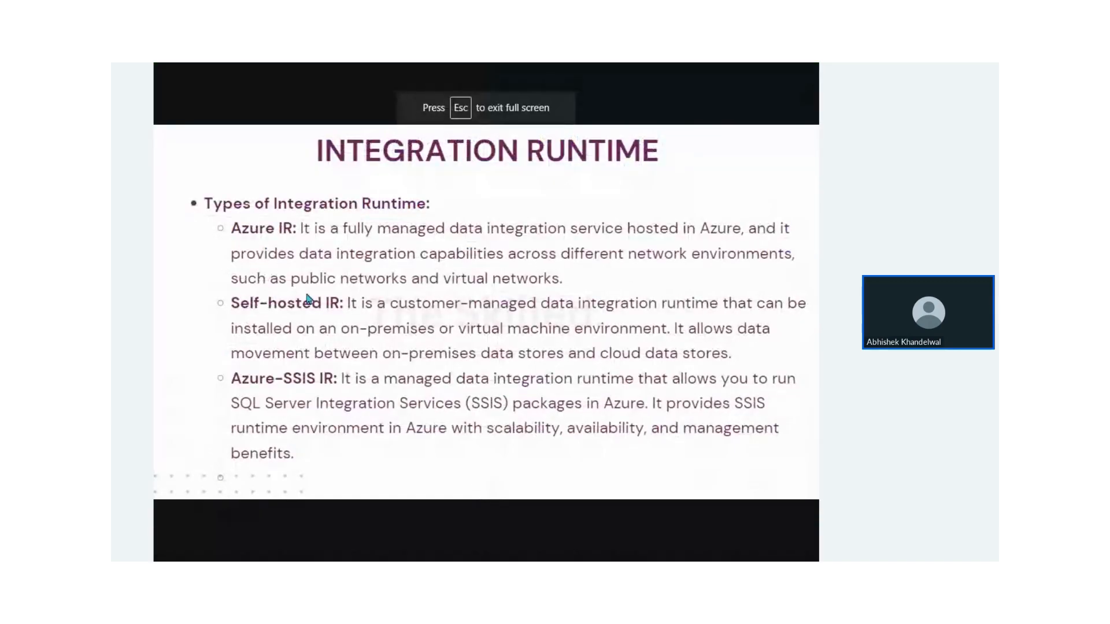